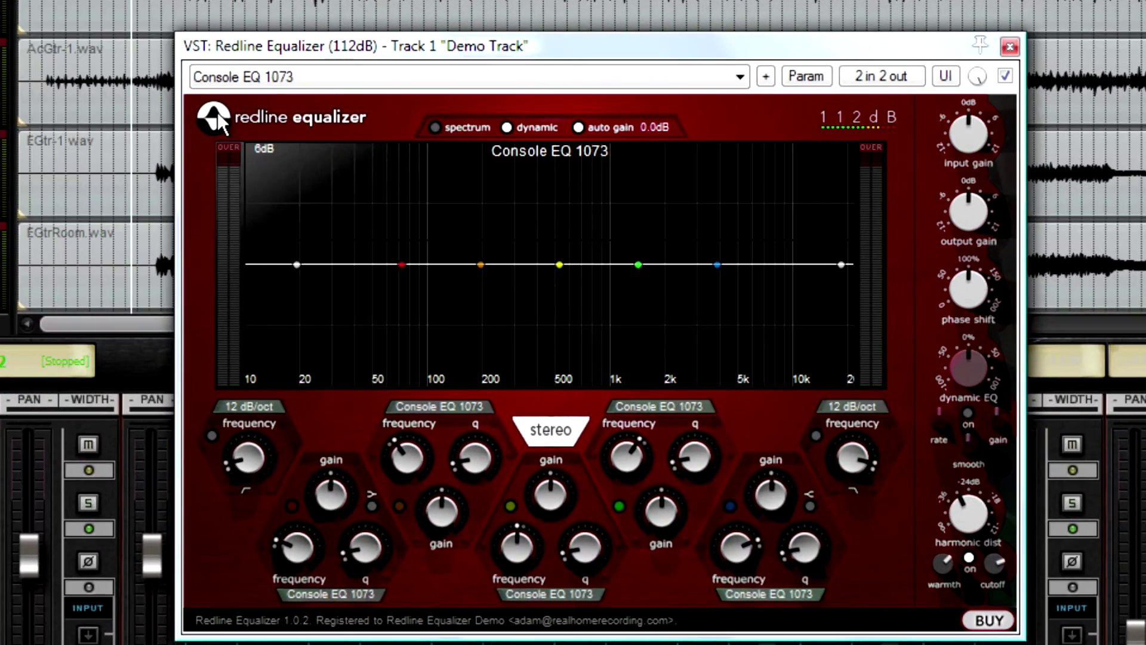
# Bypass the Redline Equalizer engine and switch it back on
pyautogui.click(217, 113)
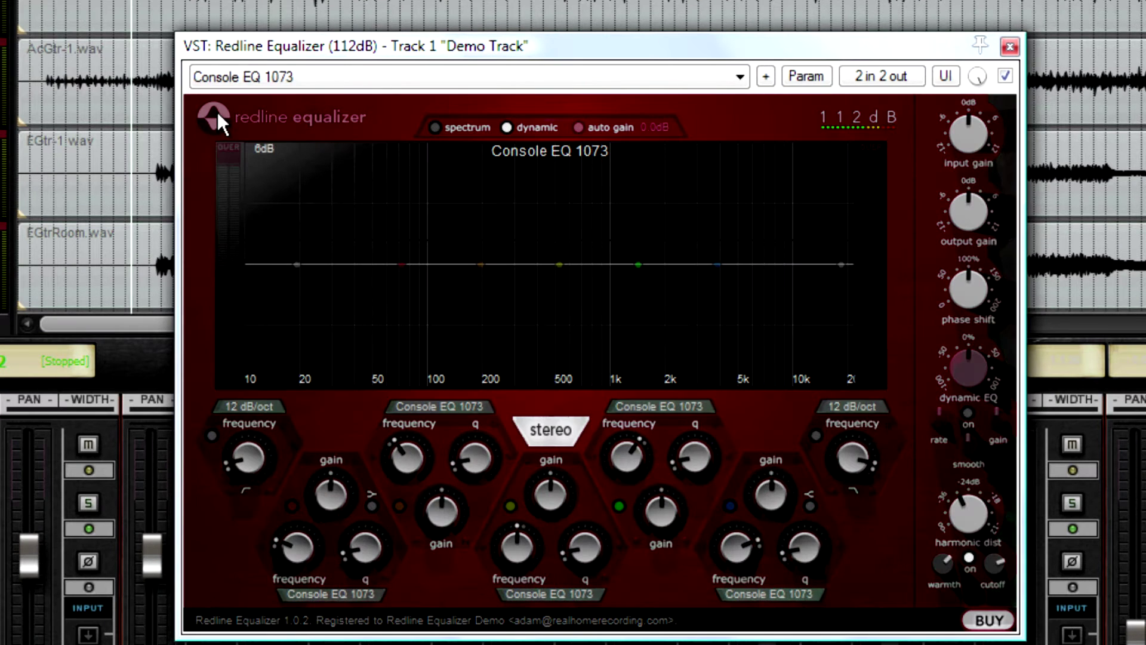
pyautogui.click(217, 111)
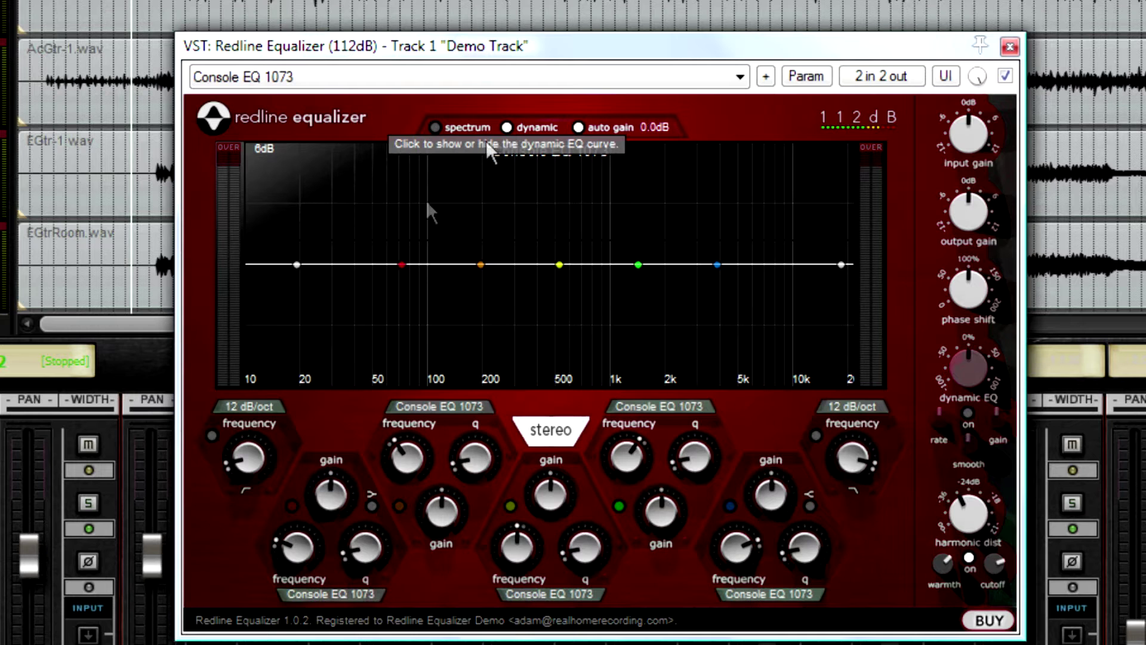
# Boost the red low-frequency band and hide the dynamic EQ curve
pyautogui.moveTo(399, 266); pyautogui.dragTo(411, 193)
pyautogui.click(508, 128)
pyautogui.scroll(5, 504, 210)
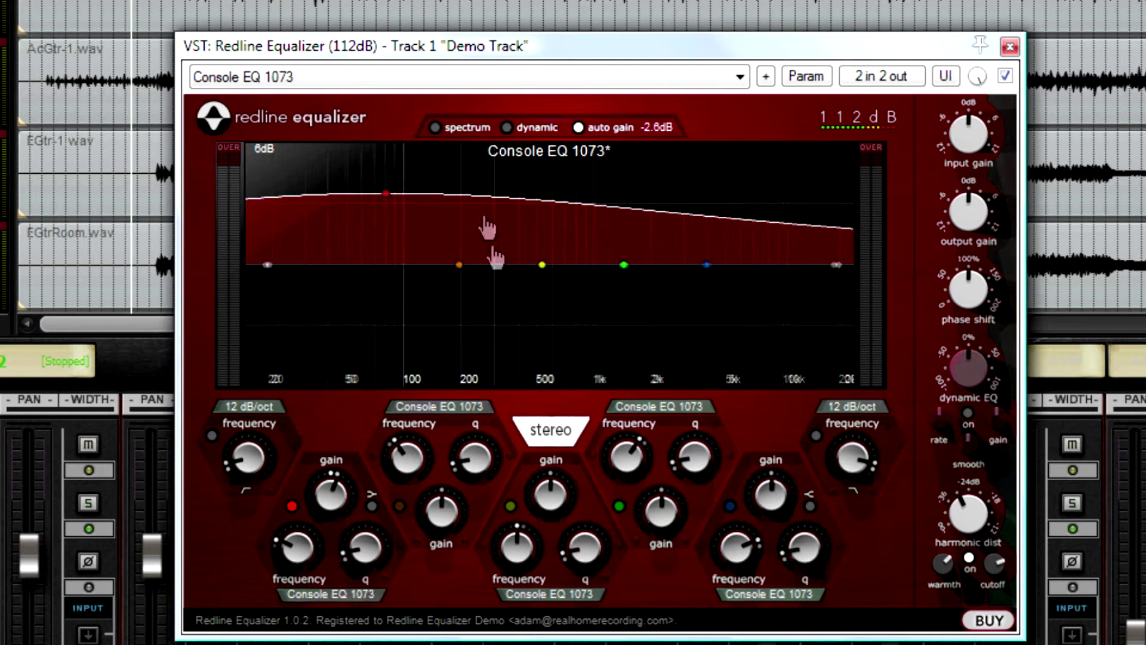
pyautogui.scroll(2, 534, 349)
pyautogui.scroll(-7, 547, 298)
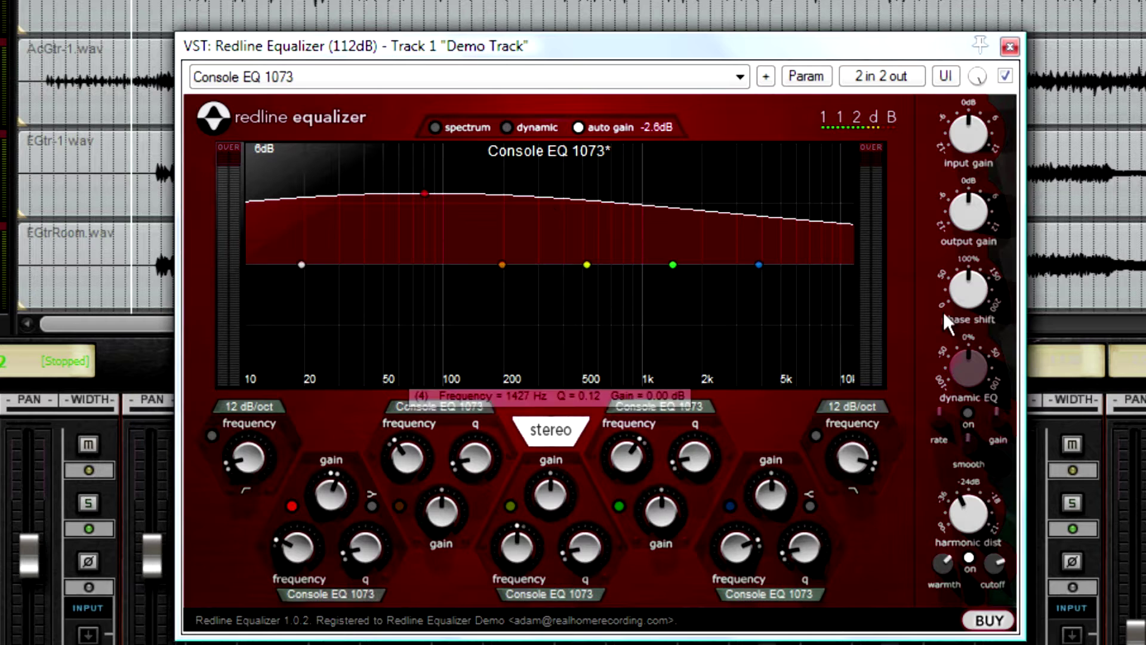
# Turn on dynamic EQ and set its amount to 49 %
pyautogui.doubleClick(959, 366)
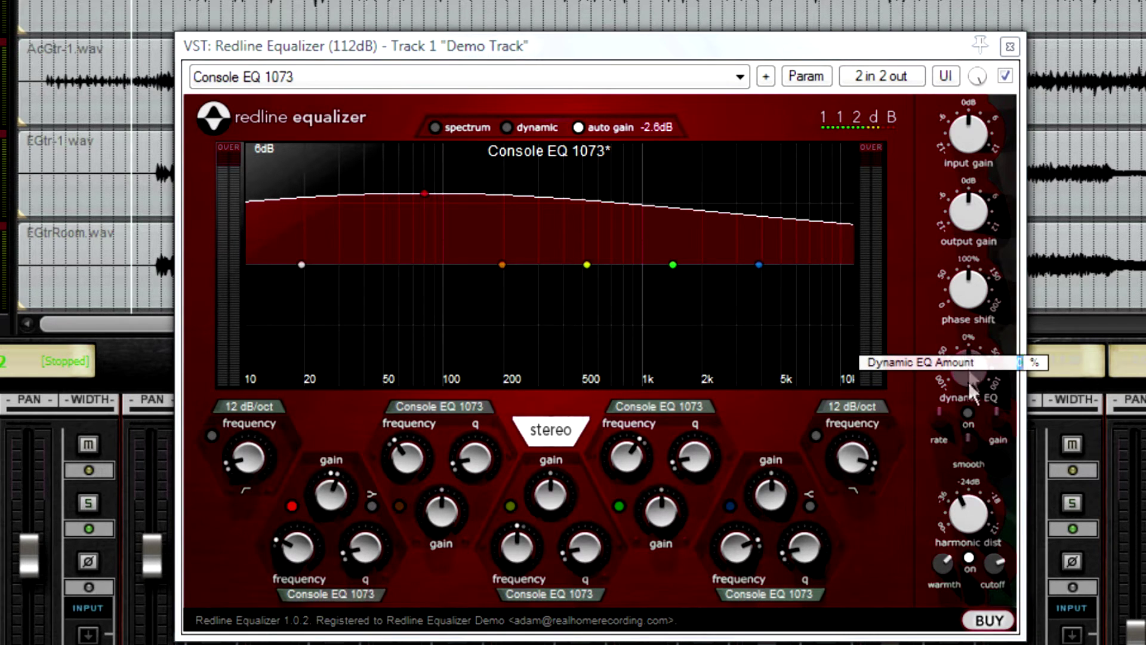
pyautogui.click(970, 381)
pyautogui.moveTo(973, 345); pyautogui.dragTo(965, 250)
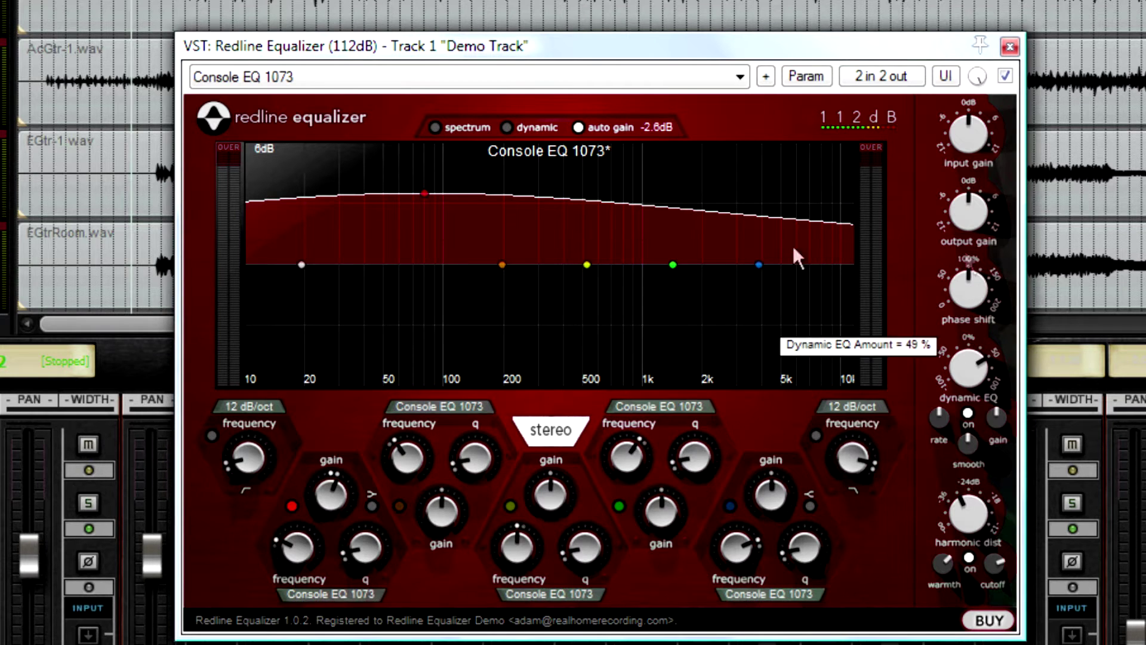
# Boost the red low band further and pull it down into a cut below 0 dB, and raise the output gain
pyautogui.moveTo(642, 269); pyautogui.dragTo(743, 269)
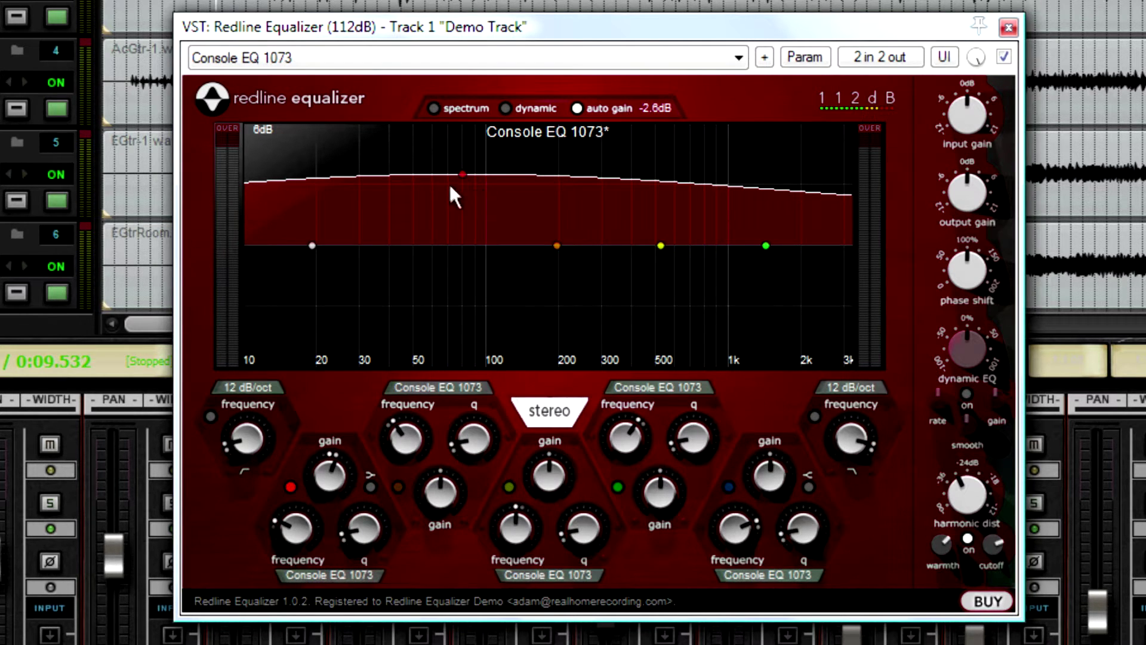
pyautogui.moveTo(463, 175)
pyautogui.mouseDown()
pyautogui.moveTo(471, 341)
pyautogui.moveTo(473, 160)
pyautogui.mouseUp()
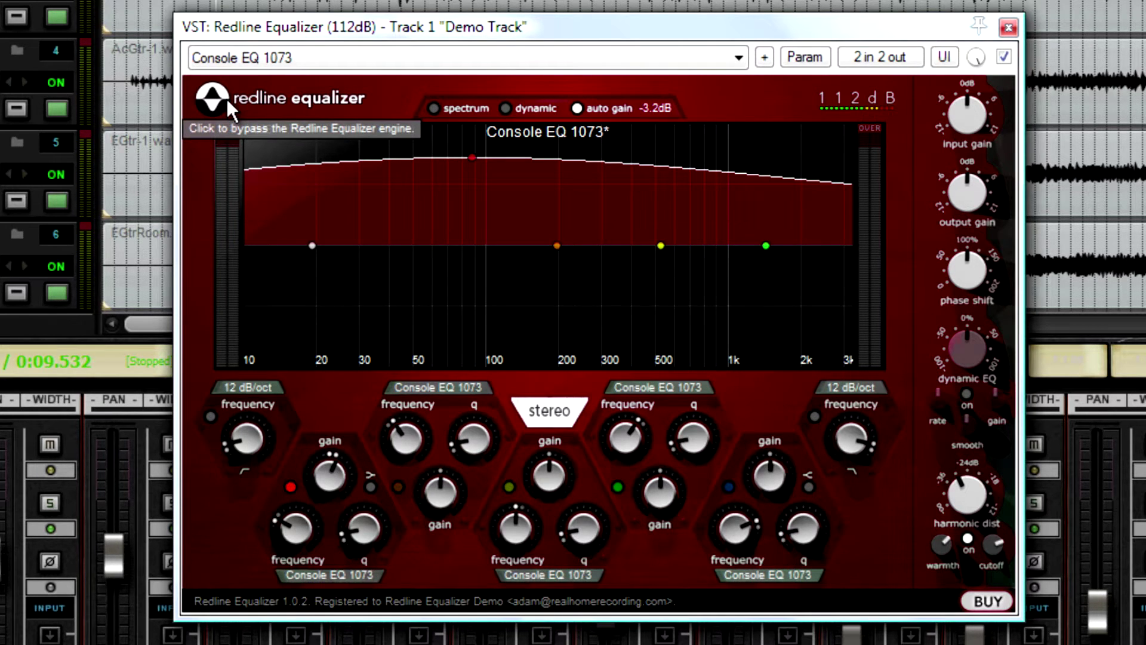
pyautogui.moveTo(472, 163)
pyautogui.moveTo(472, 161); pyautogui.dragTo(465, 311)
pyautogui.moveTo(955, 275); pyautogui.dragTo(978, 197)
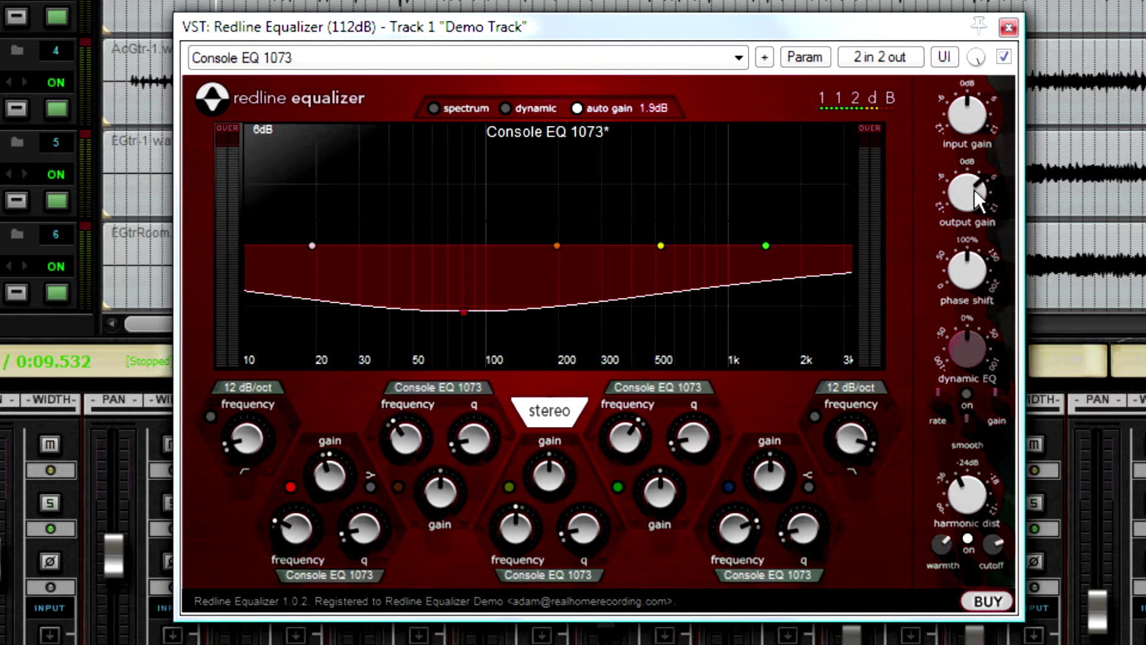
# Switch auto gain off and back on, and return the red low band's gain to 0 dB
pyautogui.click(579, 106)
pyautogui.click(579, 108)
pyautogui.moveTo(464, 312); pyautogui.dragTo(472, 248)
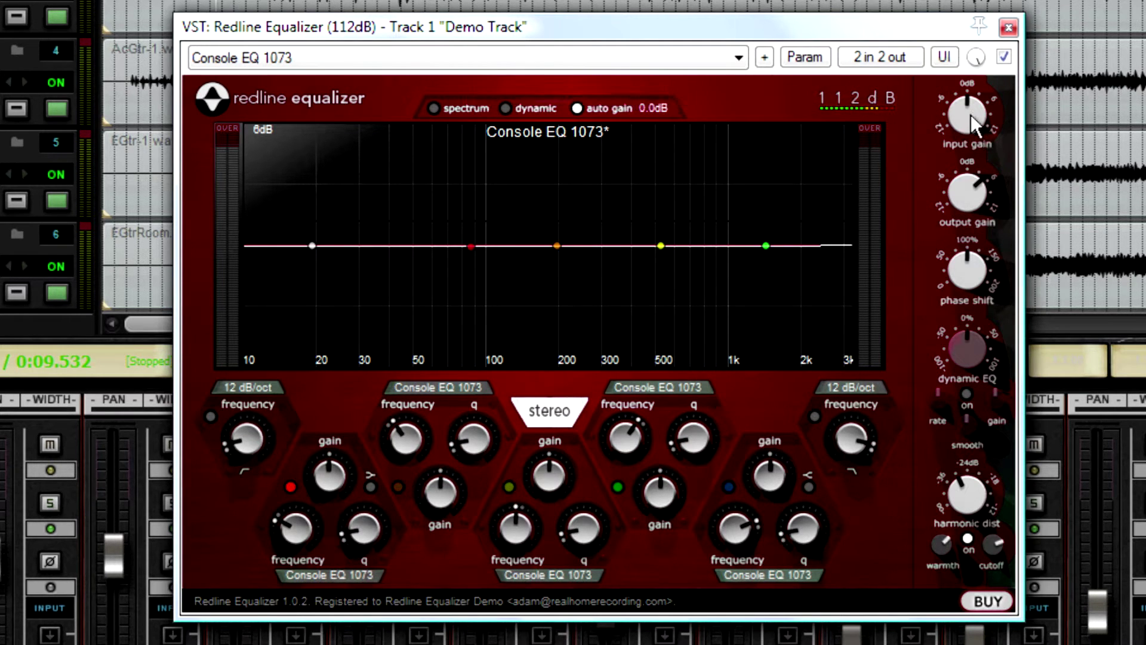
pyautogui.moveTo(973, 116)
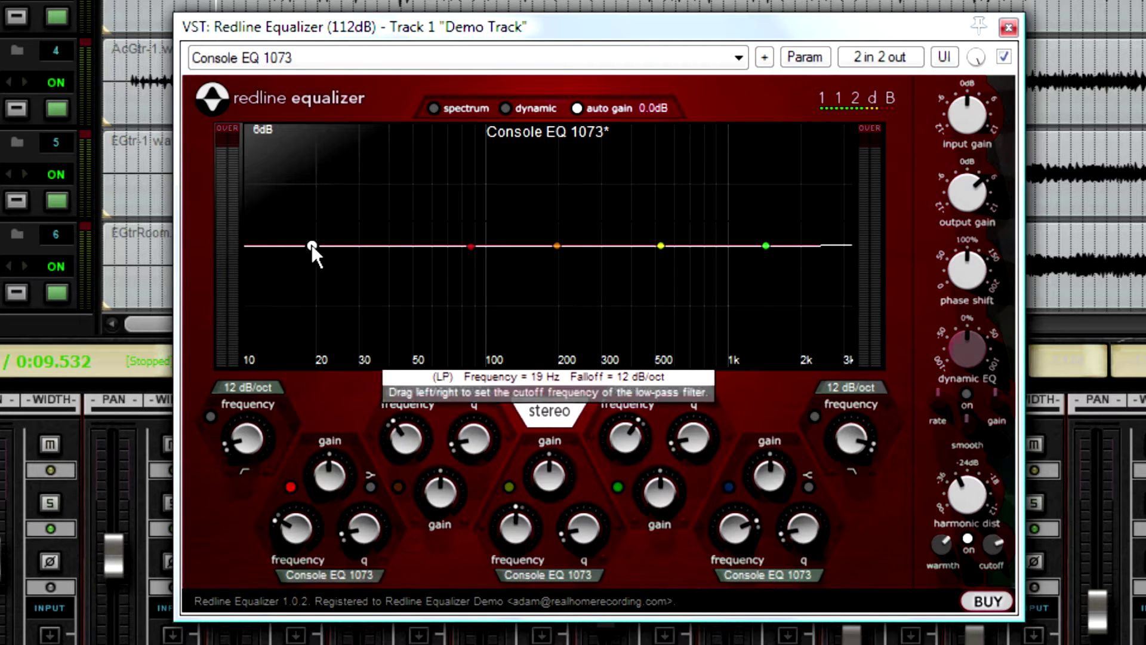
# Enable the lowest cut filter at 21 Hz with a 12 dB/oct slope
pyautogui.moveTo(310, 245)
pyautogui.mouseDown()
pyautogui.moveTo(410, 256)
pyautogui.moveTo(308, 262)
pyautogui.mouseUp()
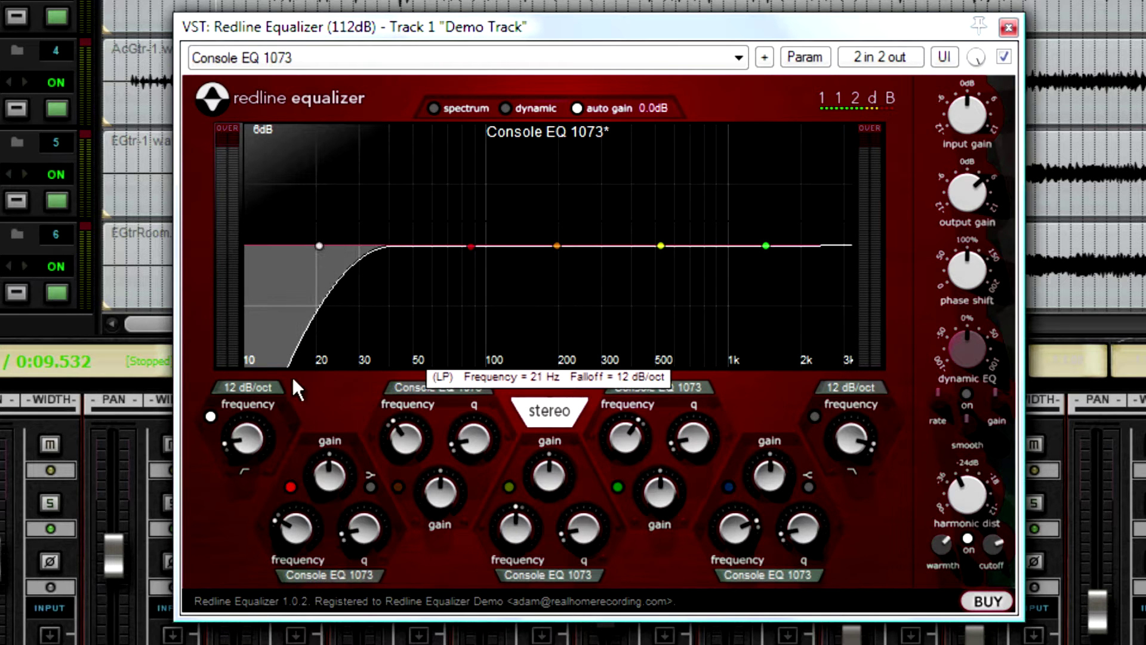
pyautogui.click(248, 389)
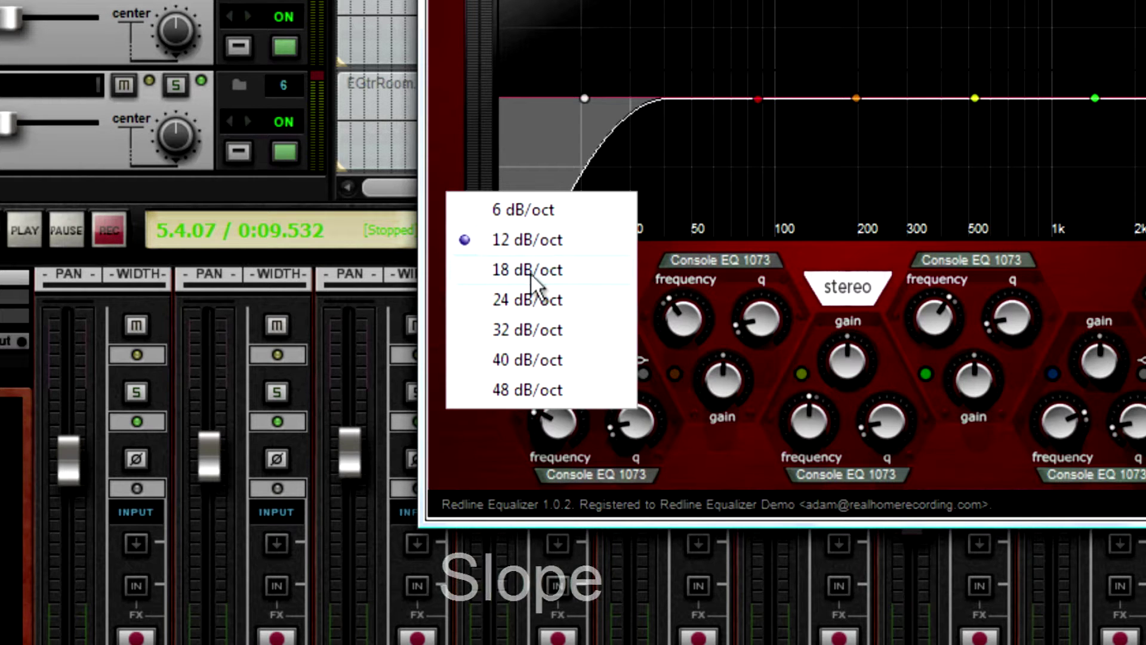
pyautogui.click(558, 241)
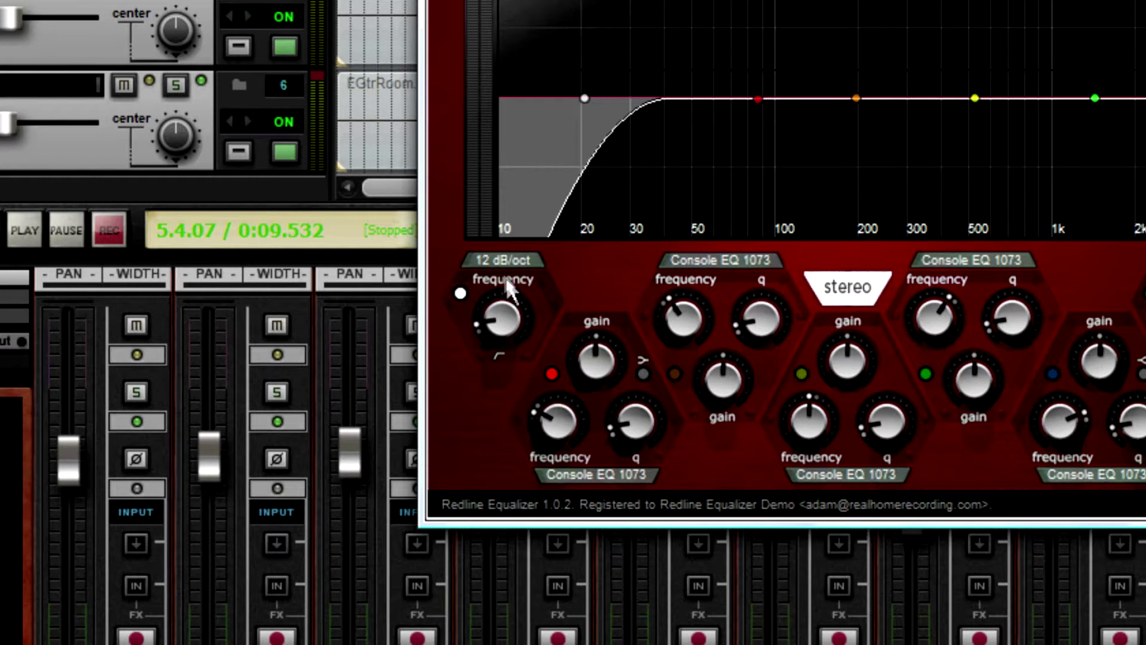
# Try a 48 dB/oct slope on the lowest cut filter, and settle on 18 dB/oct
pyautogui.click(499, 259)
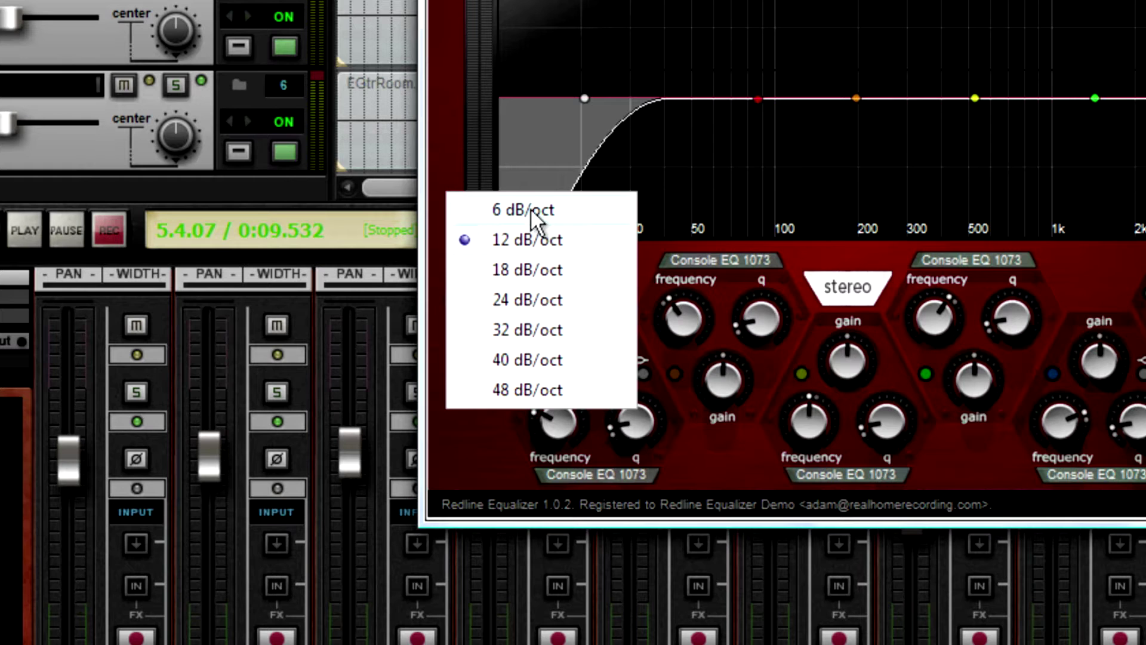
pyautogui.click(533, 390)
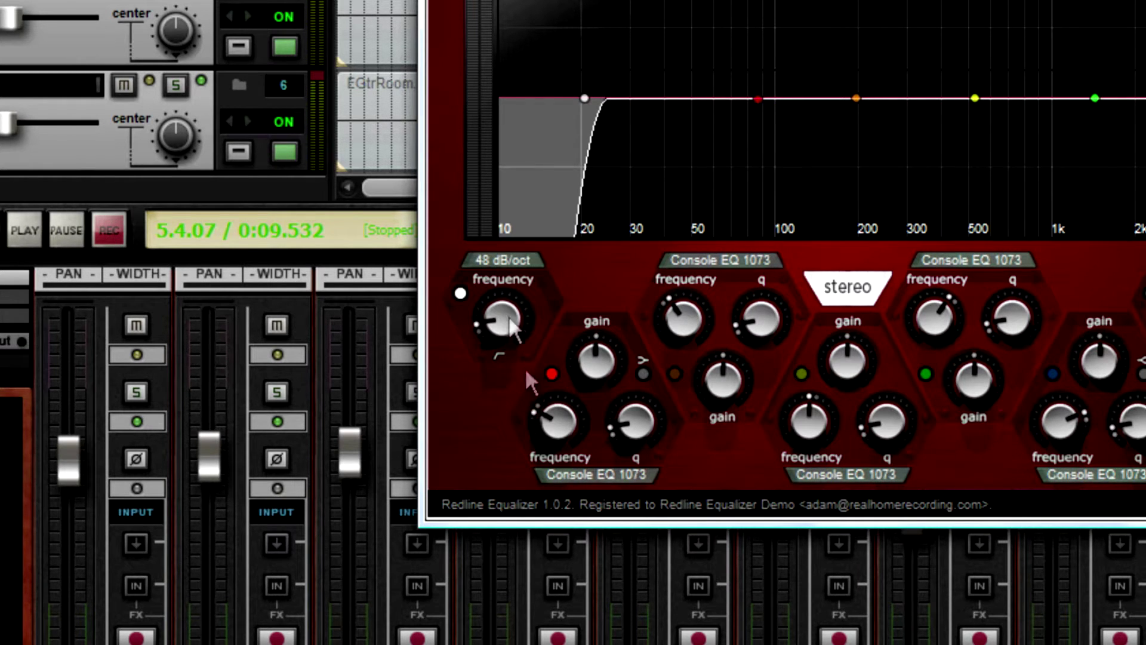
pyautogui.click(503, 263)
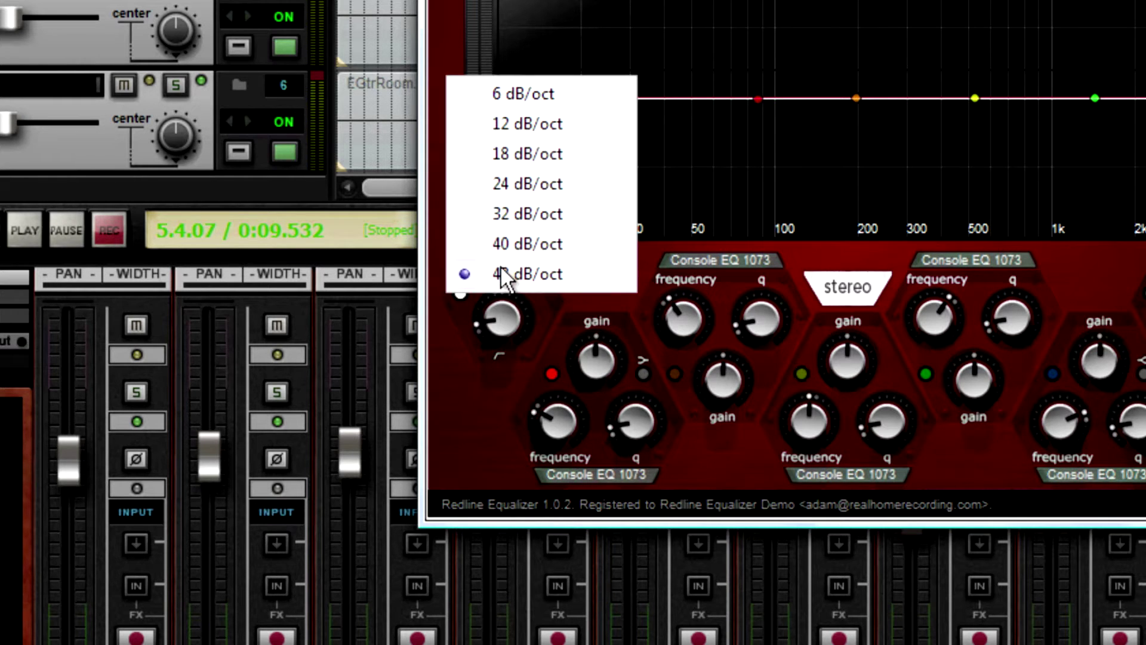
pyautogui.click(526, 154)
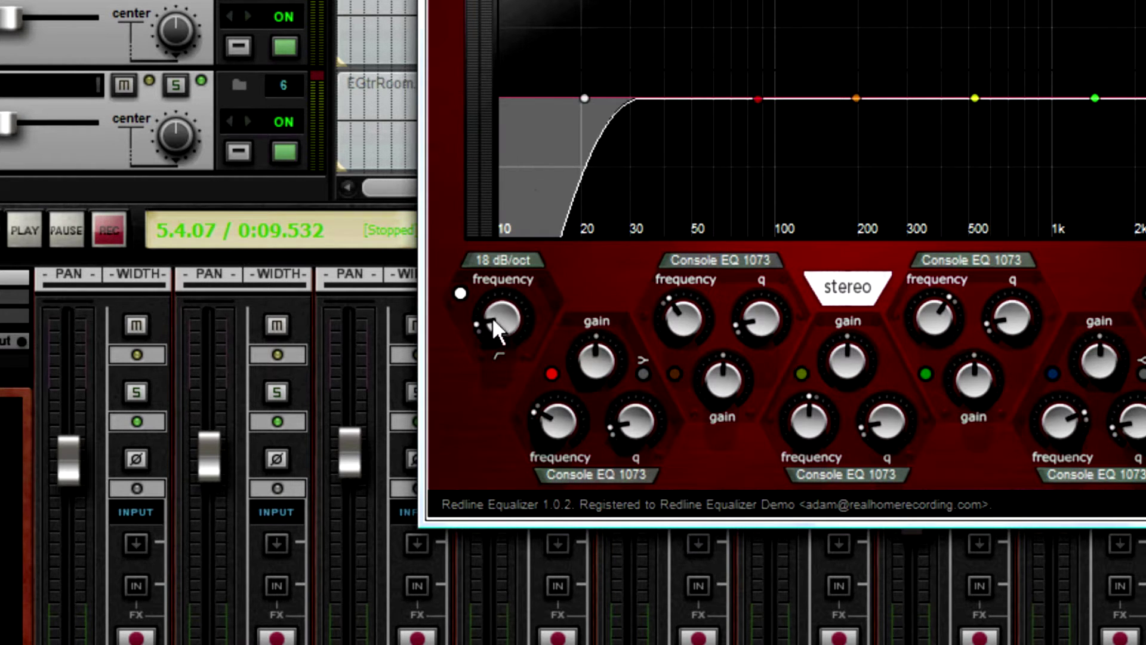
pyautogui.moveTo(493, 322)
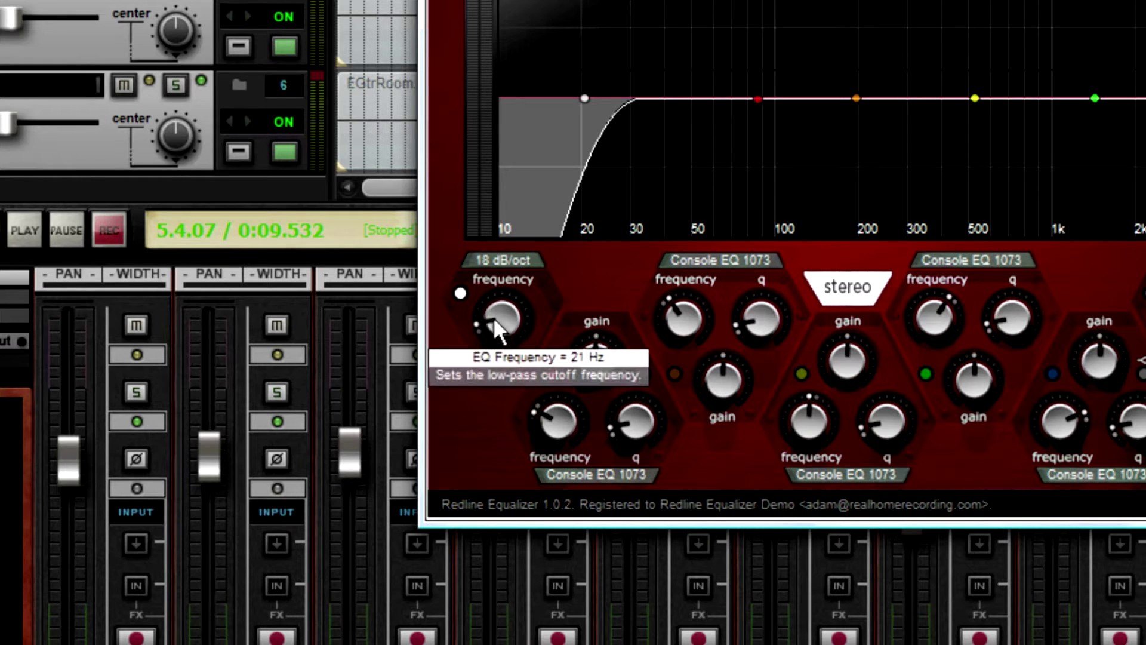
# Boost the red low band by 2.91 dB at 73 Hz and narrow it to a Q of 2.26
pyautogui.moveTo(762, 99)
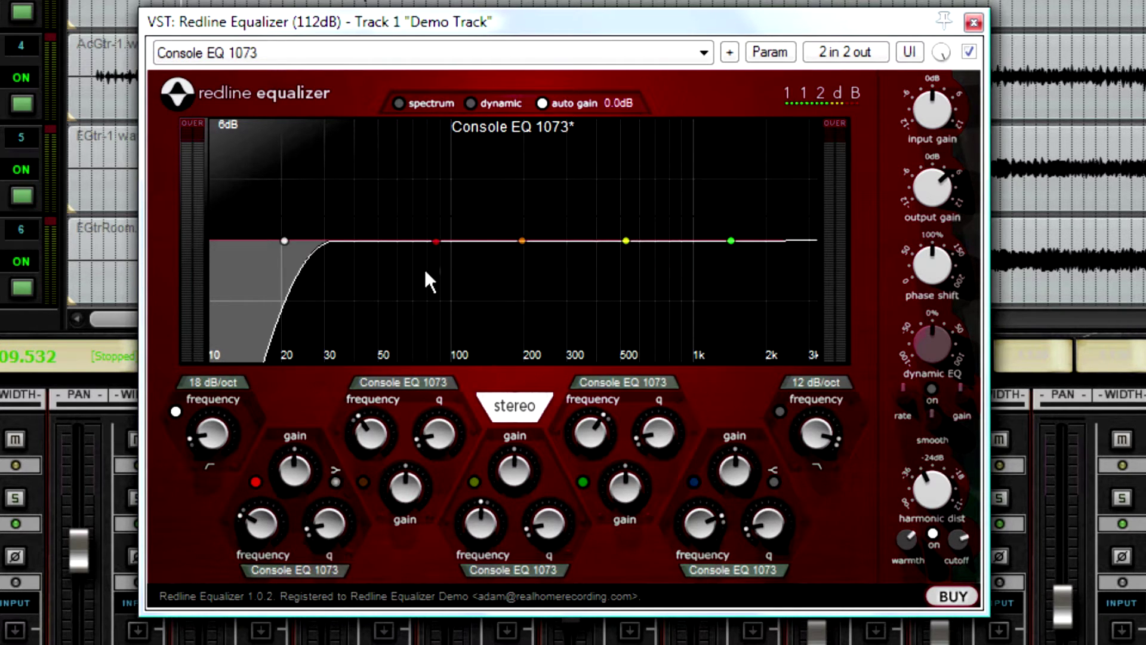
pyautogui.moveTo(435, 241)
pyautogui.moveTo(435, 243); pyautogui.dragTo(420, 184)
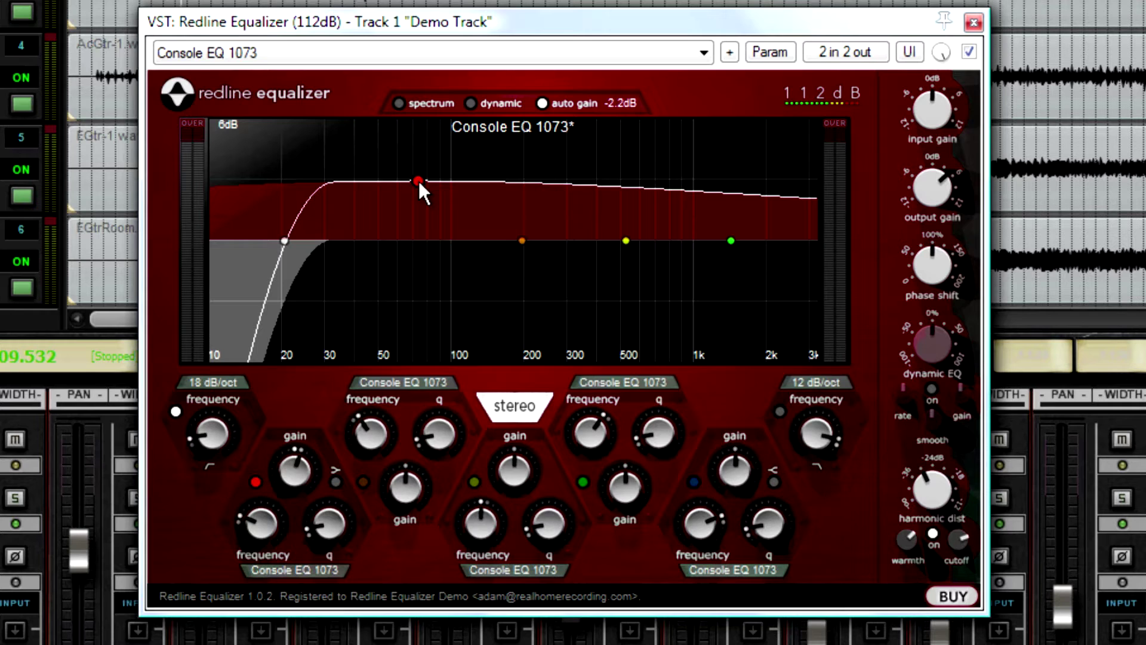
pyautogui.moveTo(418, 184); pyautogui.dragTo(414, 311)
pyautogui.moveTo(418, 183)
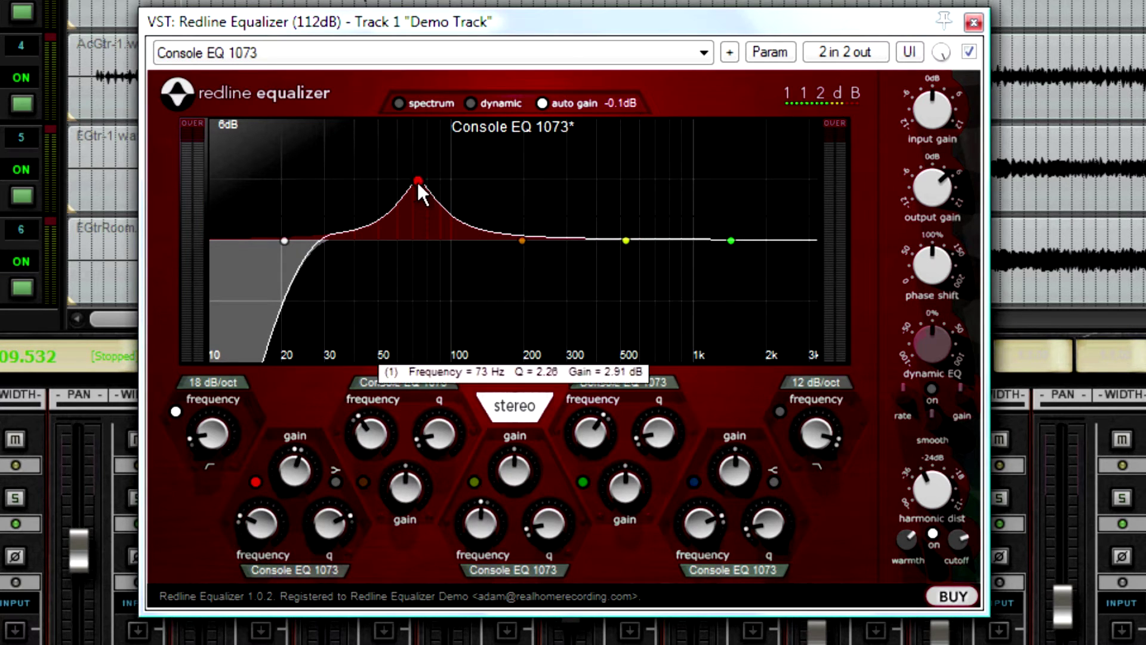
# Reset the red low band and boost it by 4.14 dB at 74 Hz with a Q of 0.71
pyautogui.keyDown('ctrl'); pyautogui.click(417, 182); pyautogui.keyUp('ctrl')
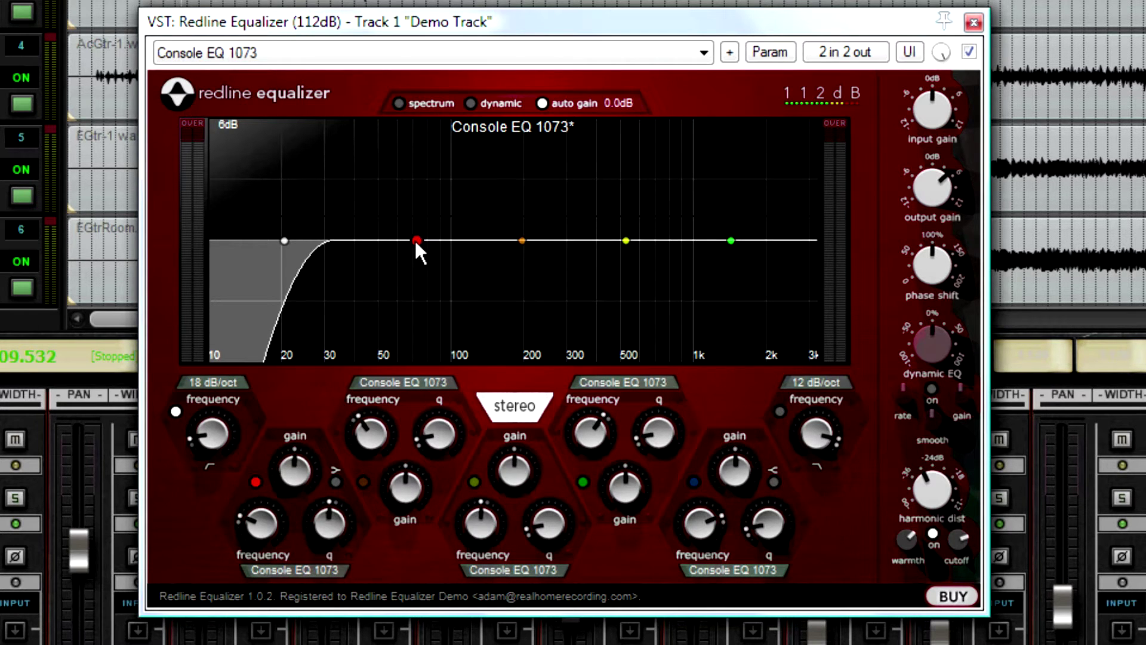
pyautogui.moveTo(416, 241); pyautogui.dragTo(420, 157)
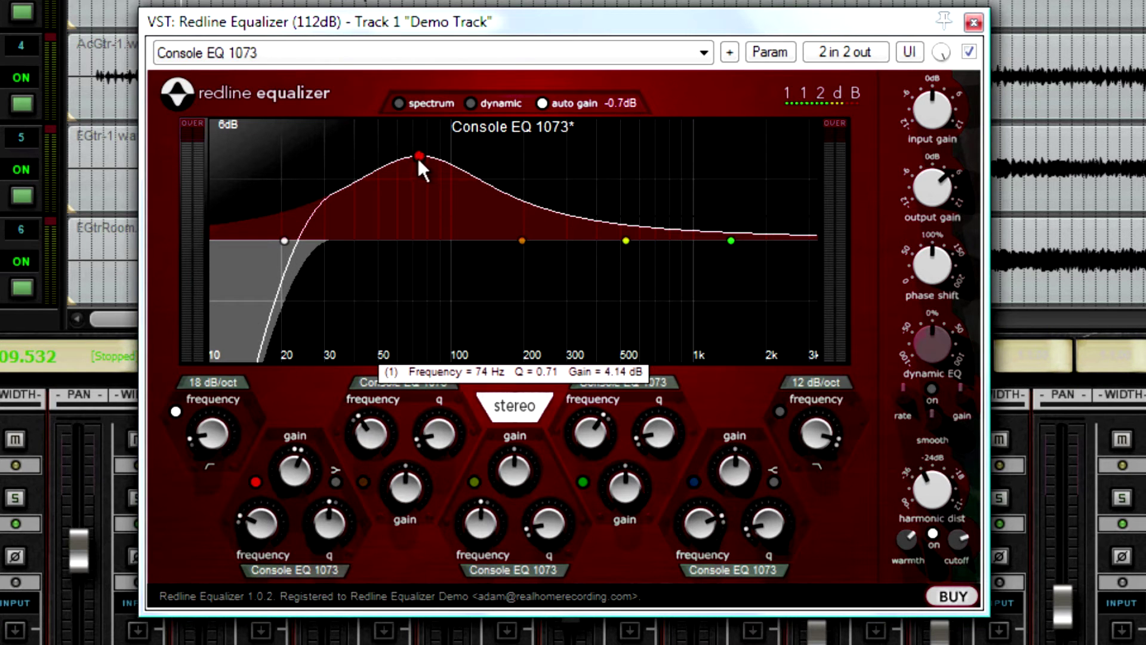
# Toggle the red low band off and on repeatedly to compare the curve, leaving it enabled
pyautogui.doubleClick(418, 156)
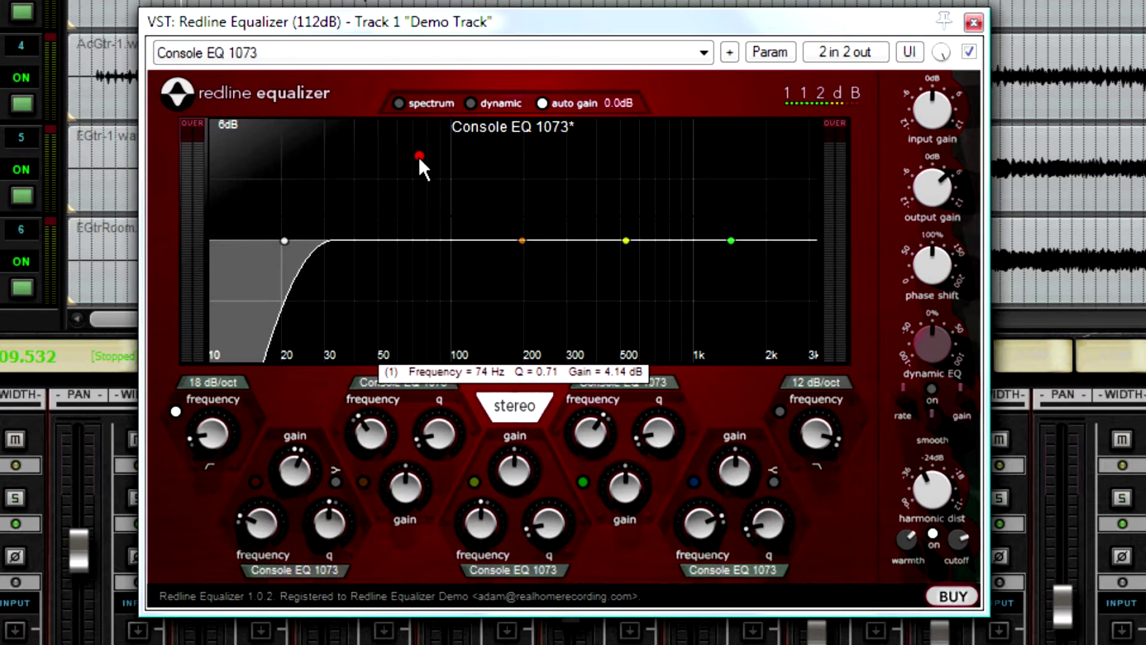
pyautogui.doubleClick(419, 157)
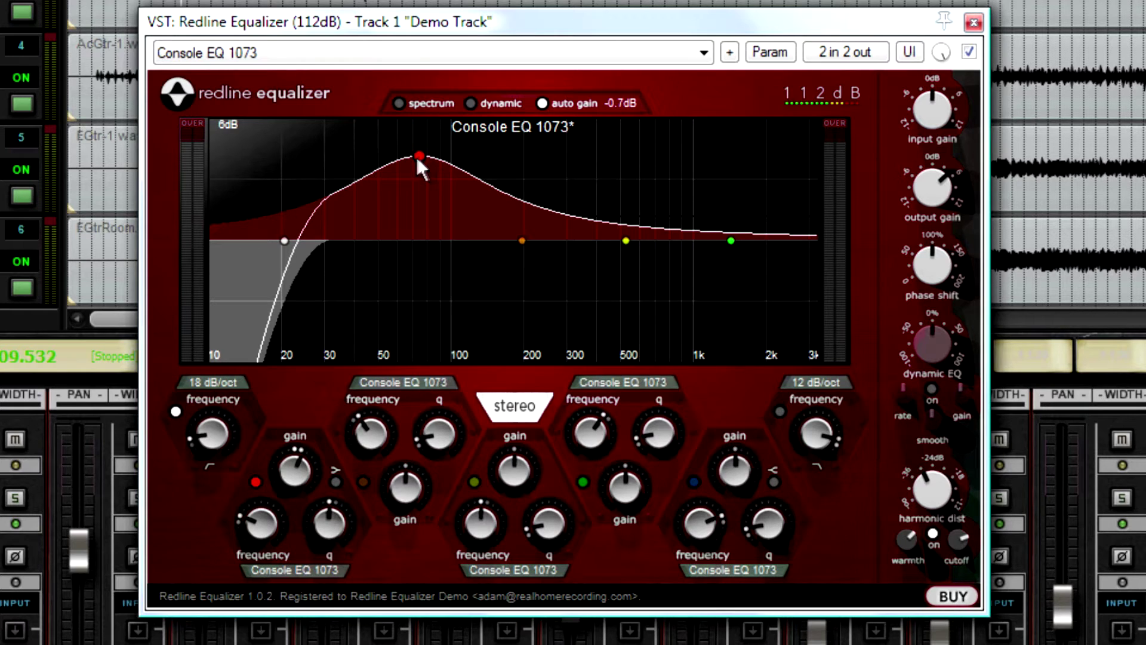
pyautogui.click(255, 484)
pyautogui.click(255, 482)
pyautogui.click(255, 482)
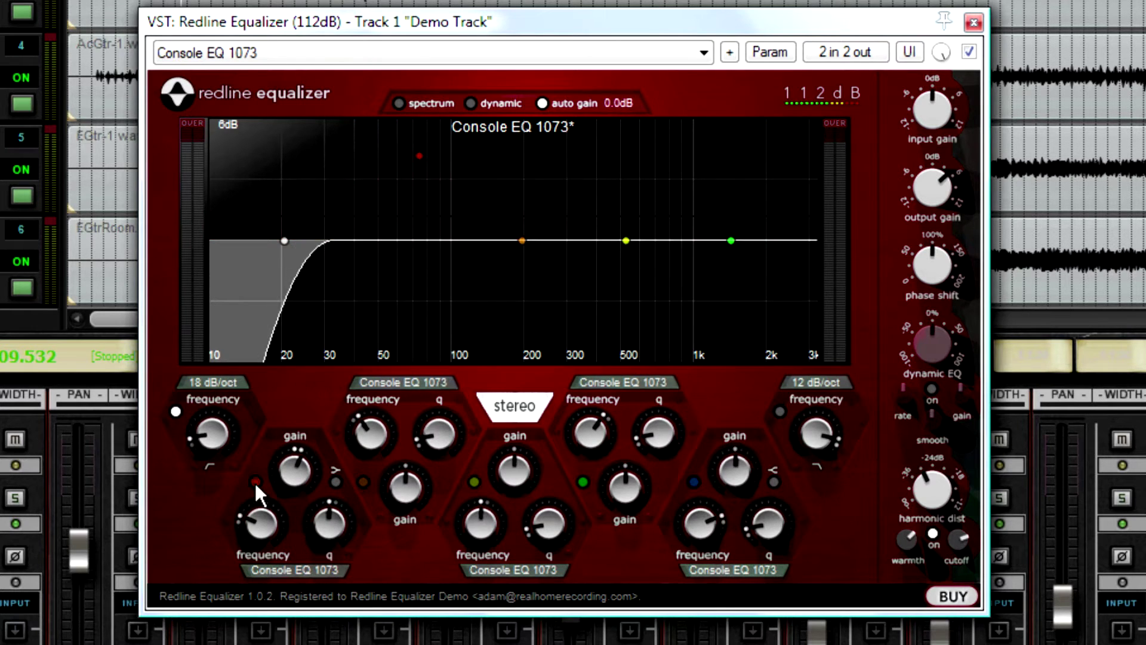
pyautogui.click(255, 481)
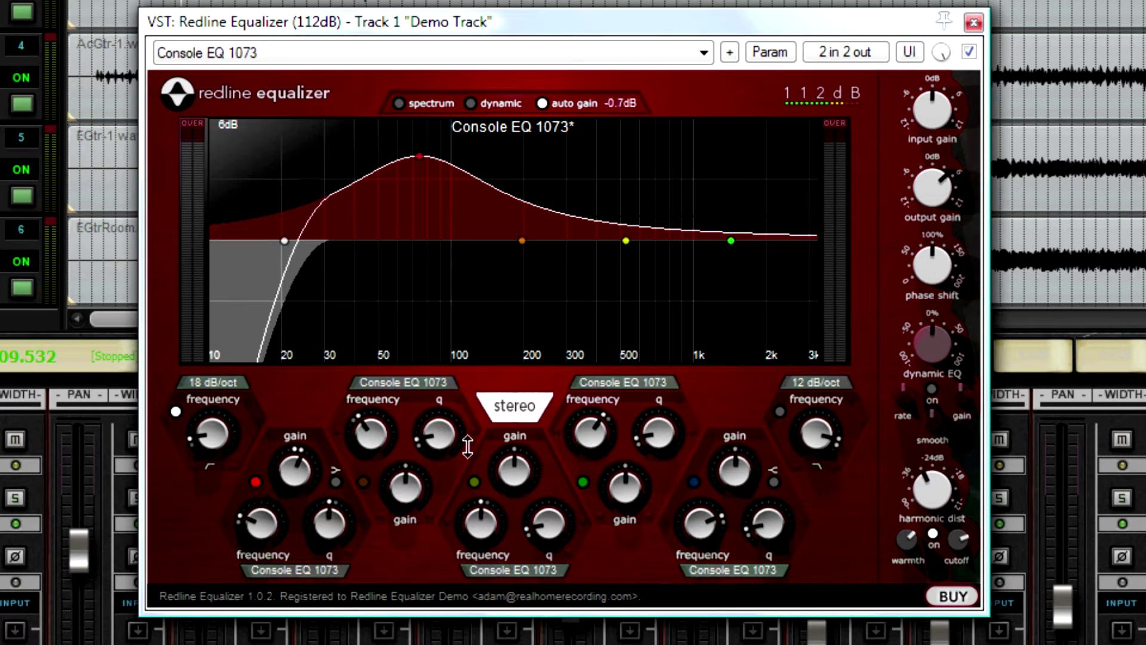
# Review the slope options offered for the high-frequency cut filter
pyautogui.moveTo(519, 240)
pyautogui.moveTo(822, 432)
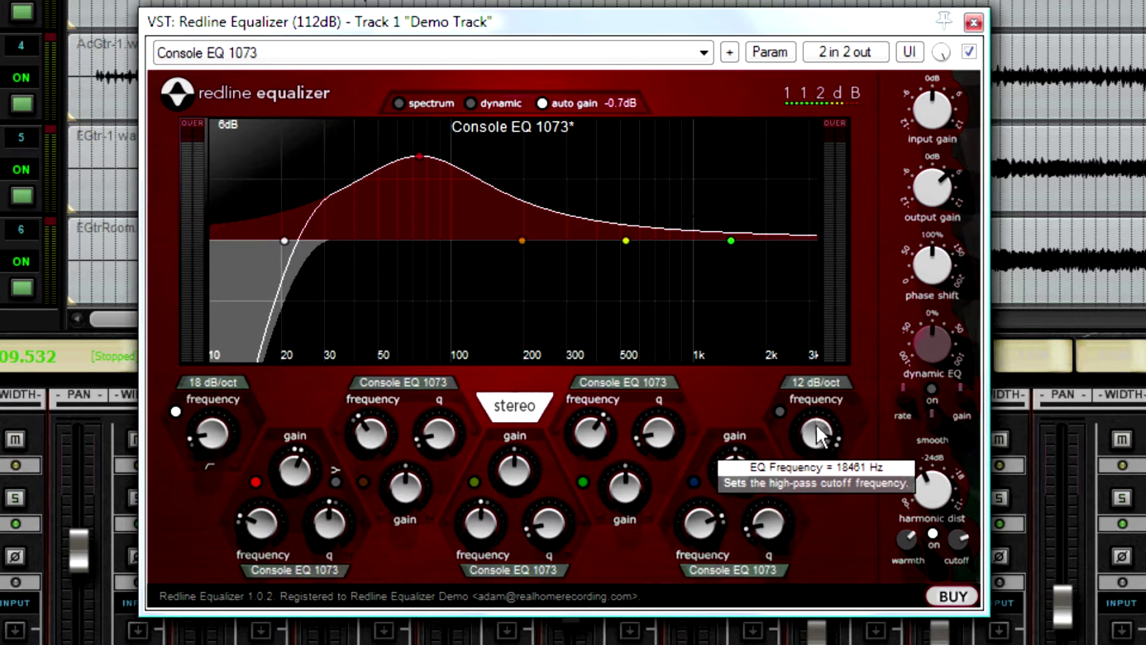
pyautogui.click(819, 382)
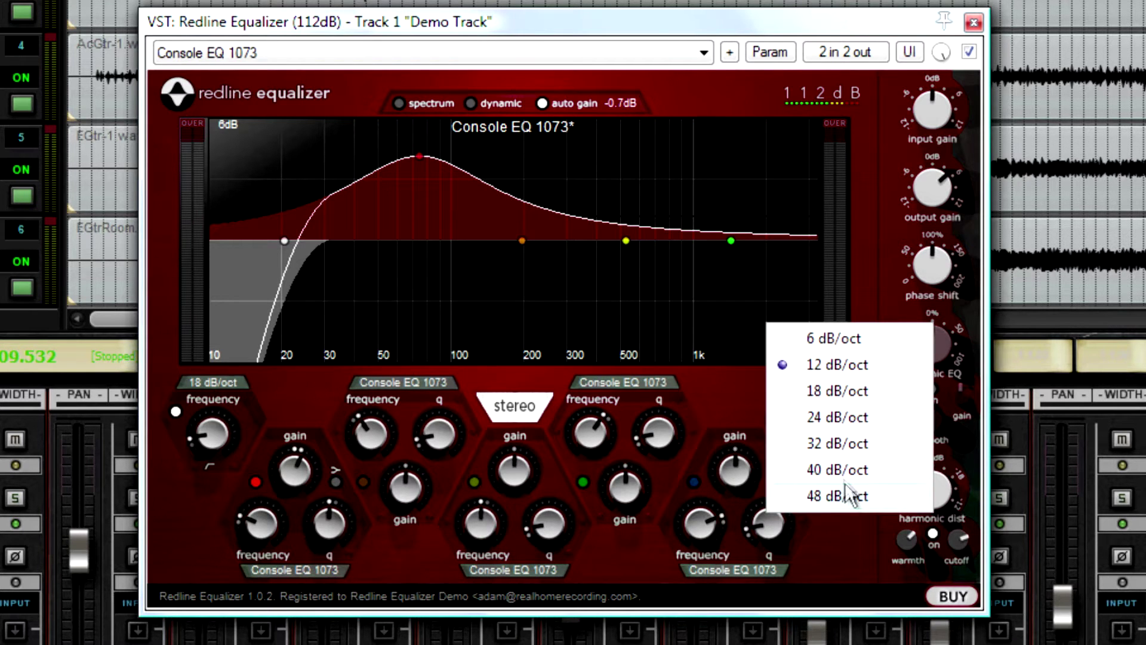
pyautogui.click(729, 20)
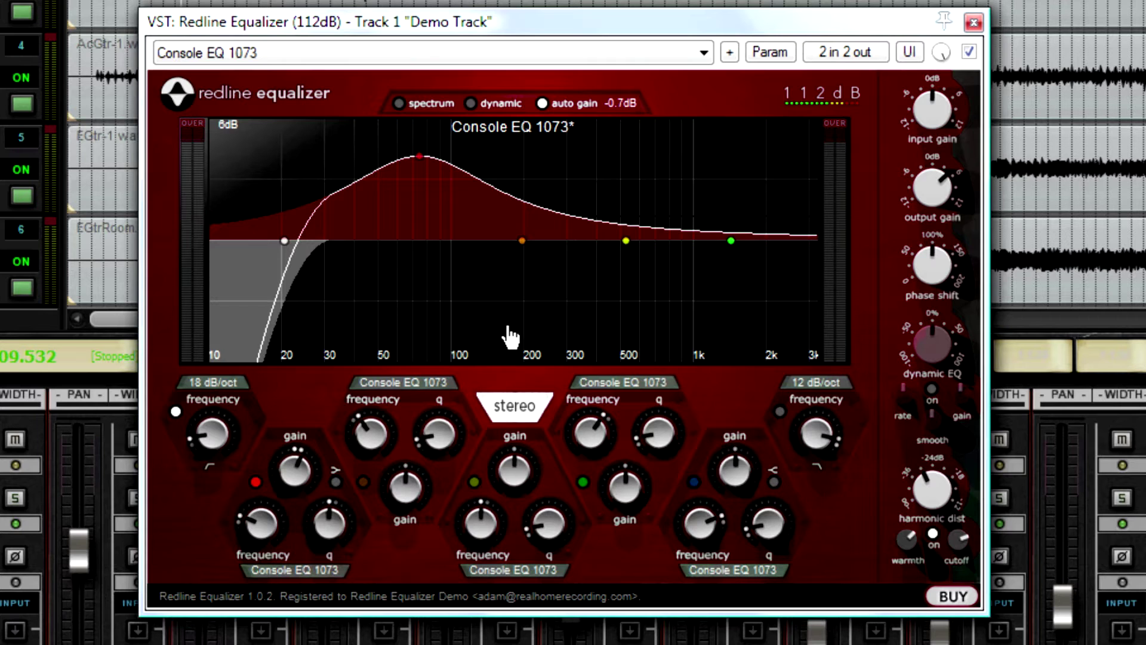
# Examine the EQ curve at different frequency ranges, from the full spectrum down to 500 Hz–1 kHz and 10–20 Hz
pyautogui.scroll(-3, 510, 325)
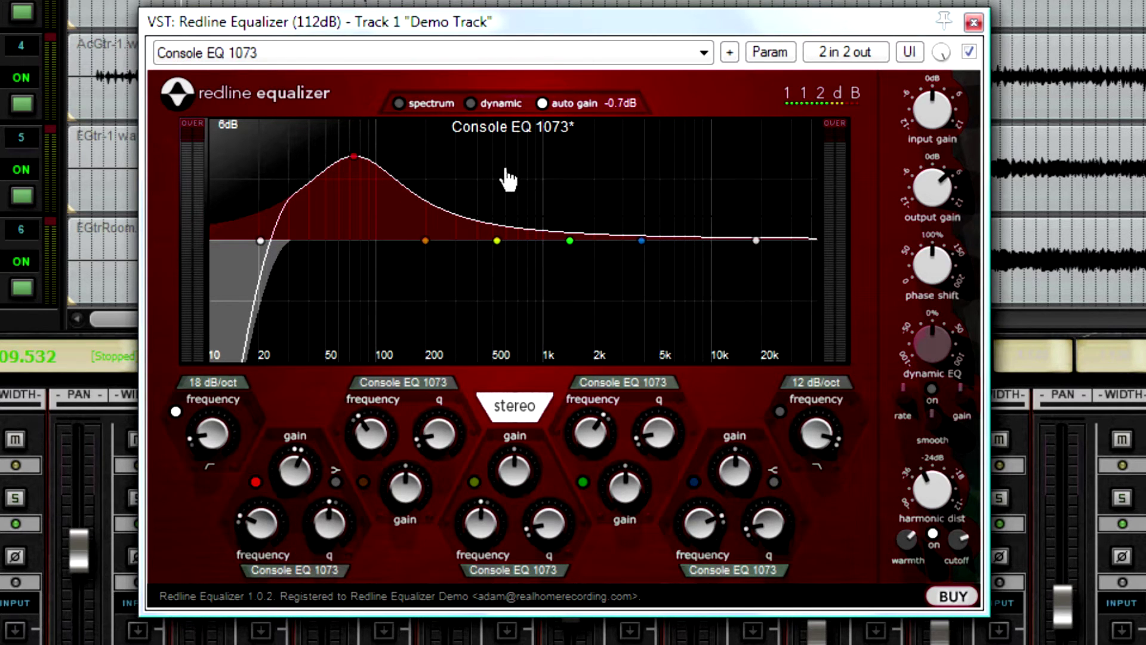
pyautogui.scroll(6, 512, 302)
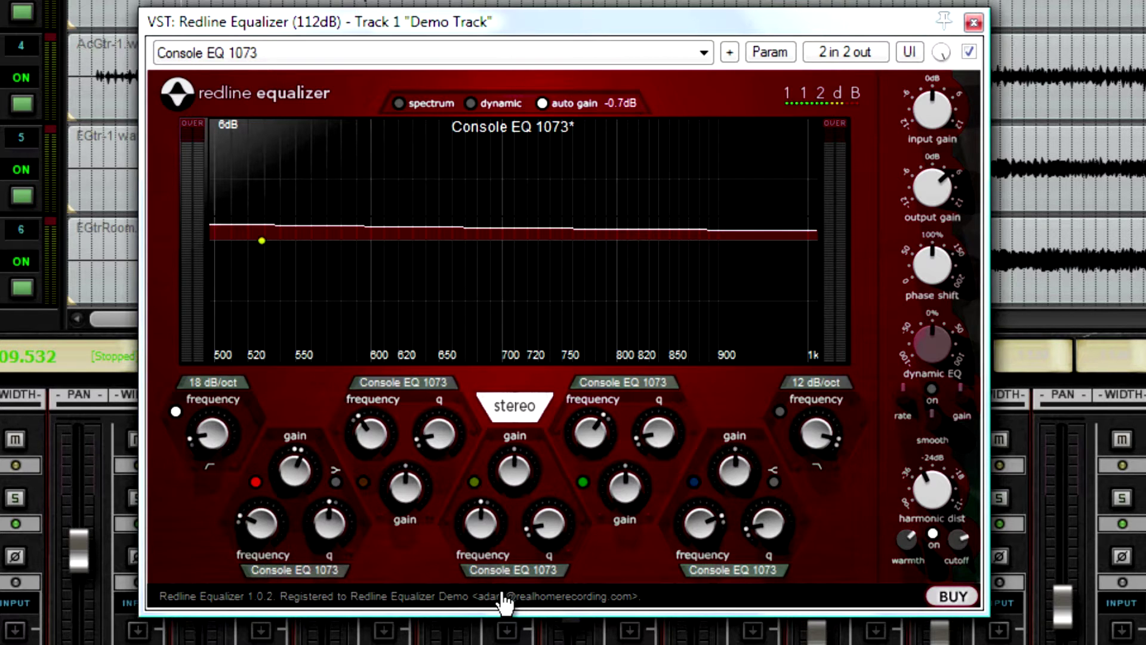
pyautogui.scroll(-6, 474, 333)
pyautogui.moveTo(333, 322); pyautogui.dragTo(669, 337)
pyautogui.moveTo(739, 325); pyautogui.dragTo(988, 324)
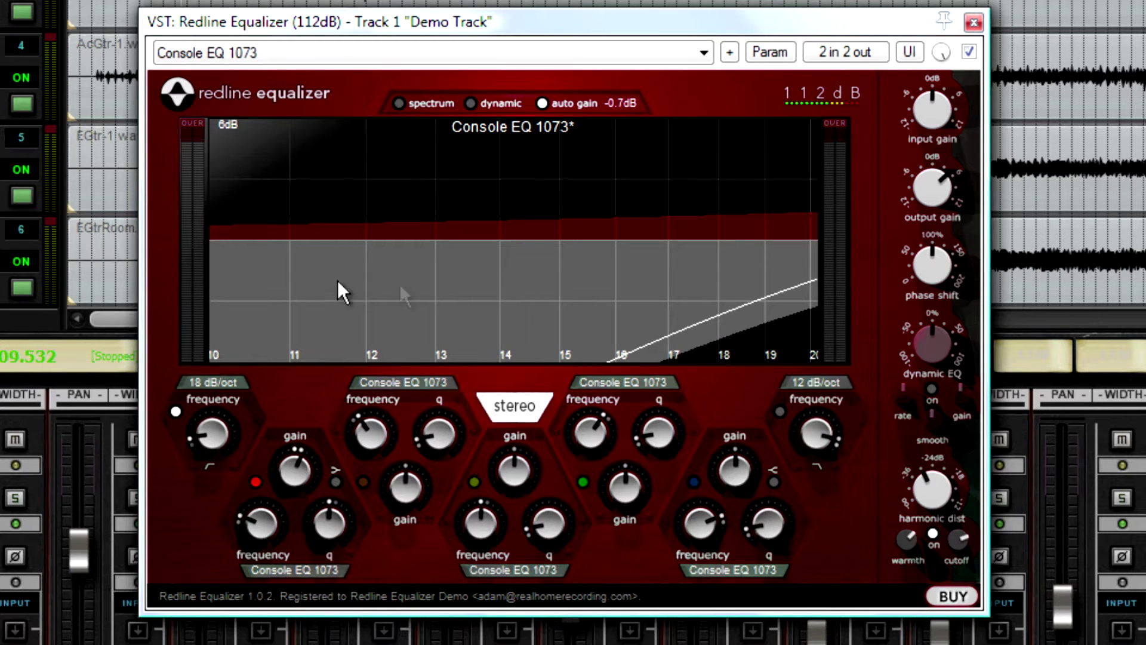
pyautogui.moveTo(661, 307); pyautogui.dragTo(230, 306)
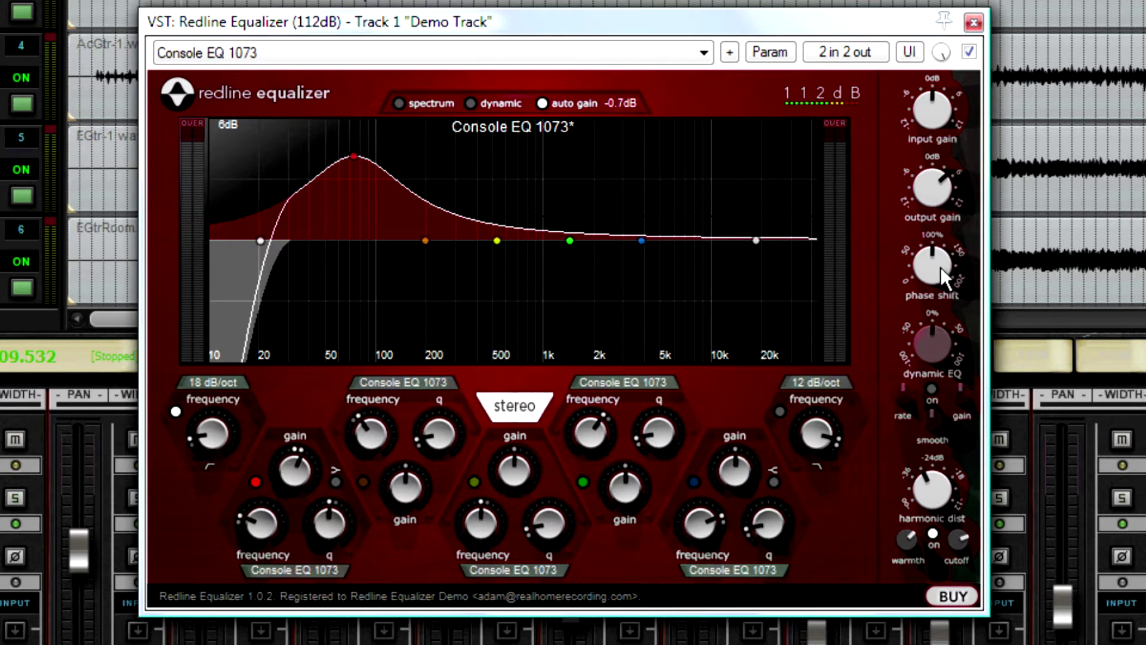
# Turn the equalizer's overall phase shift down toward 0% for linear phase
pyautogui.moveTo(932, 266)
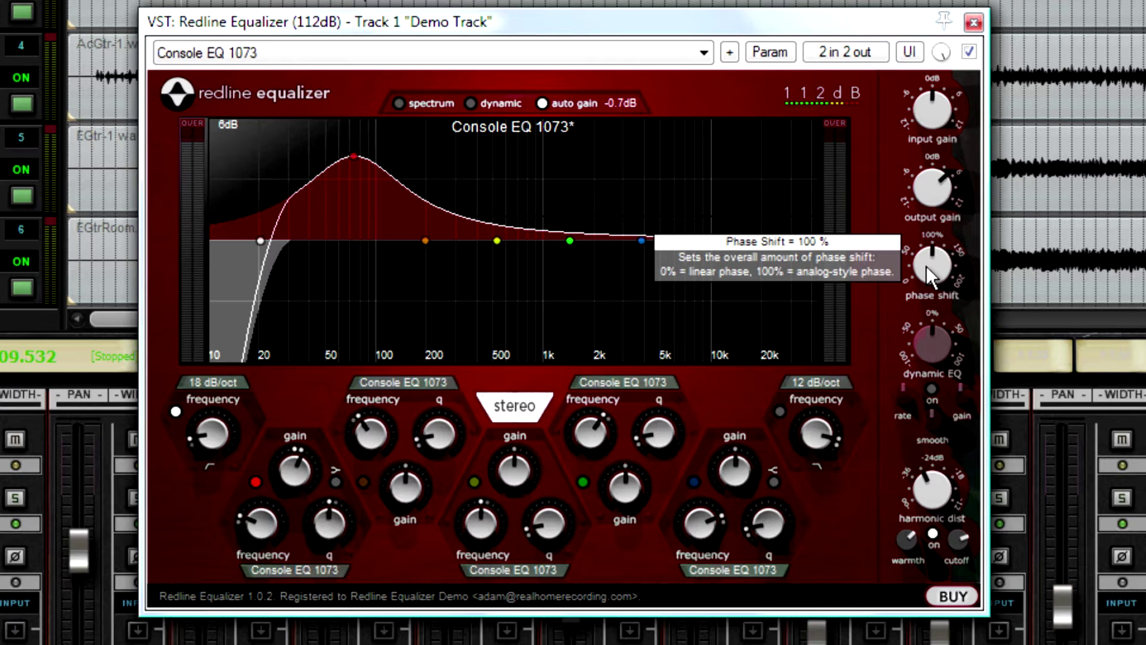
pyautogui.moveTo(926, 266); pyautogui.dragTo(926, 334)
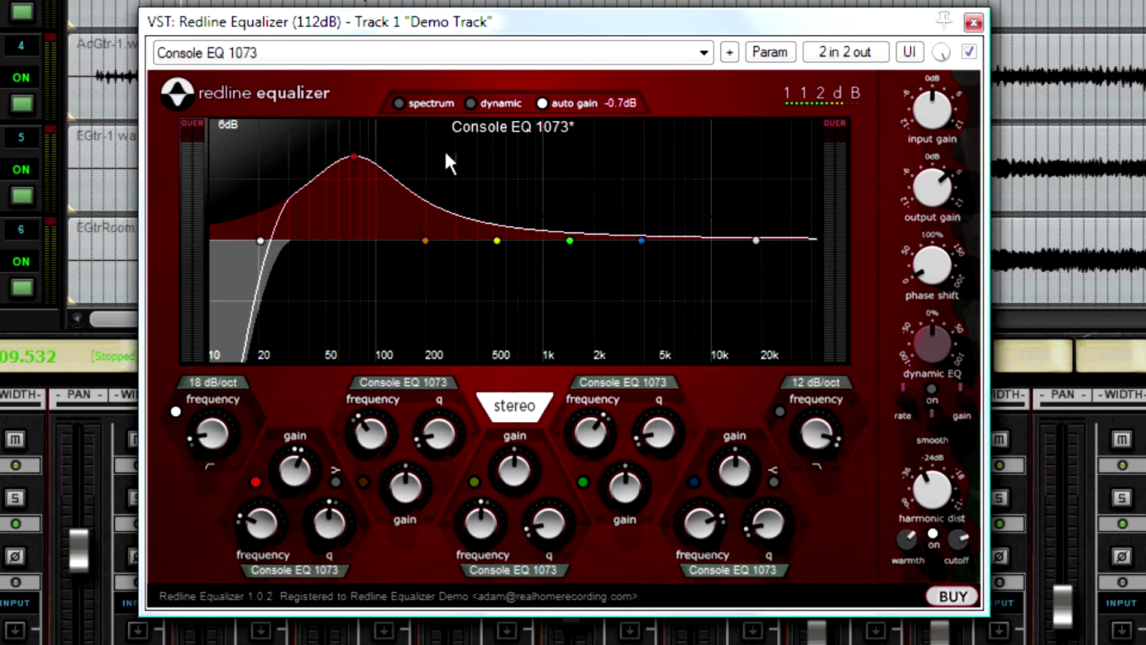
# Load the Vintage Tube EQ preset from the EQ category of the plug-in's own presets
pyautogui.click(506, 126)
pyautogui.moveTo(493, 150)
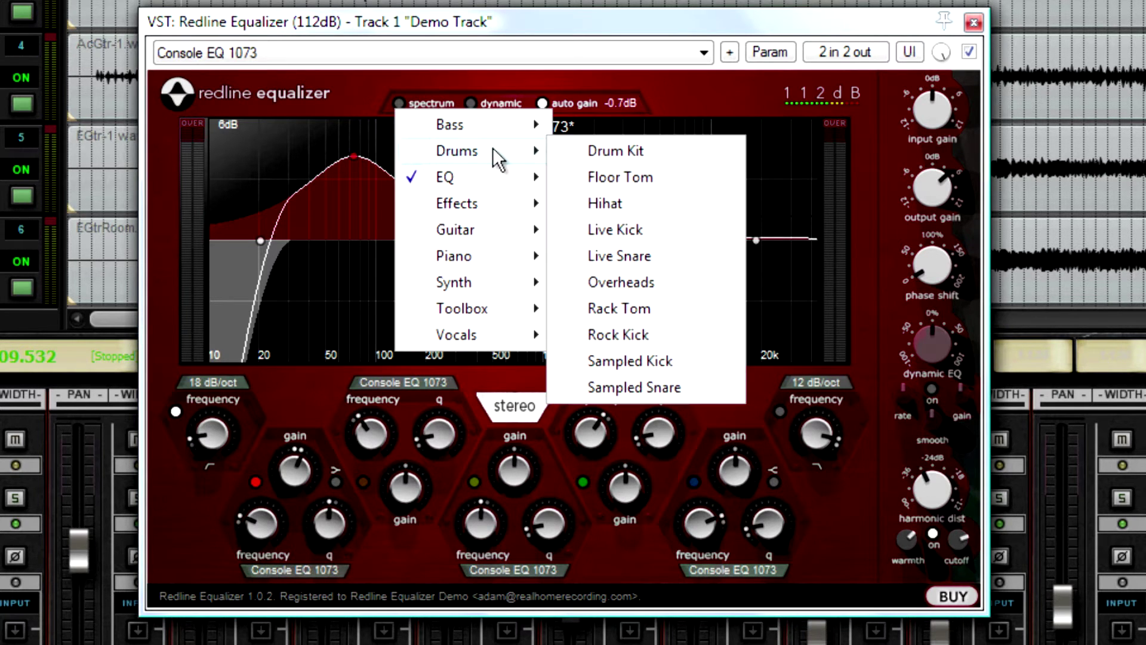
pyautogui.moveTo(471, 172)
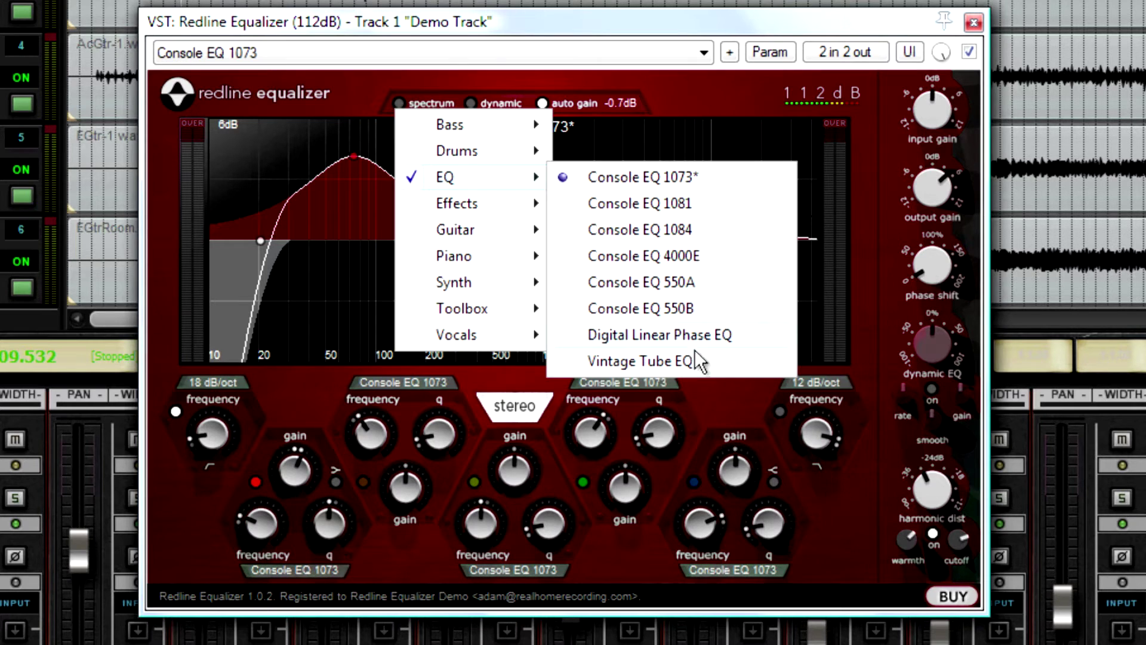
pyautogui.click(664, 361)
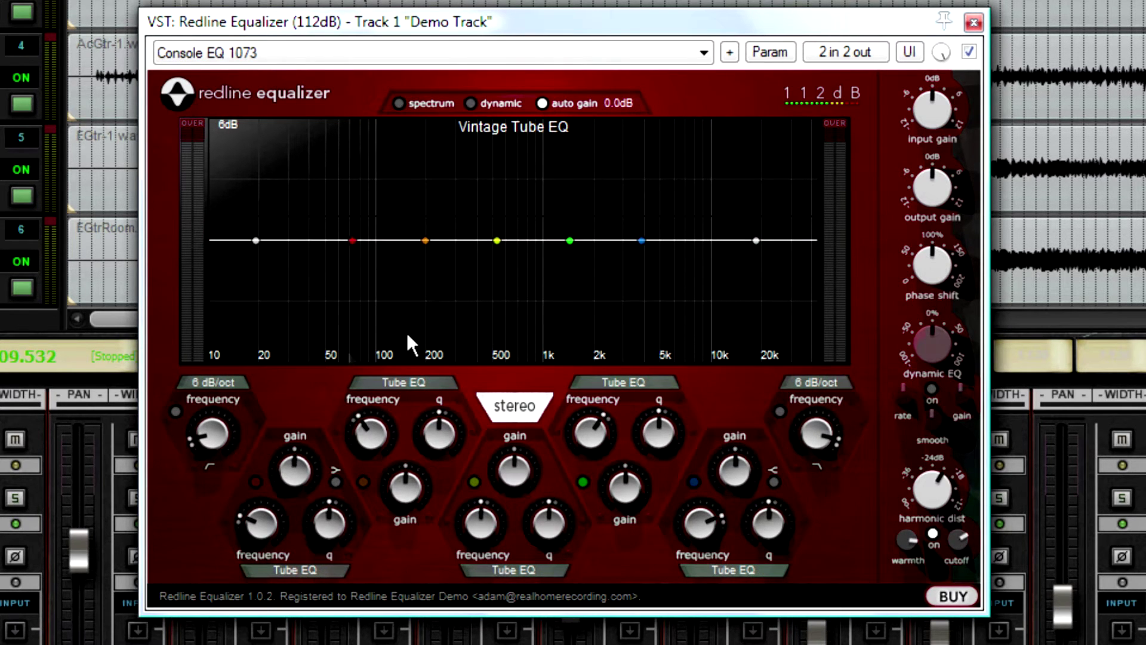
# Boost the orange band by 4.20 dB at 196 Hz
pyautogui.rightClick(196, 500)
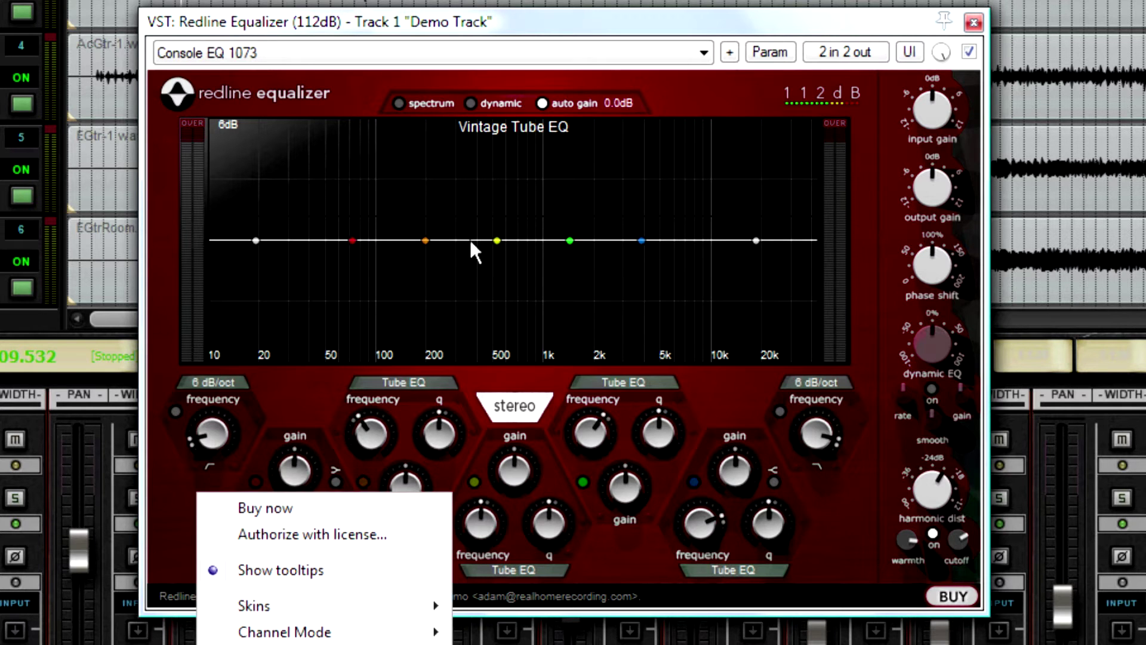
pyautogui.click(371, 439)
pyautogui.moveTo(406, 485); pyautogui.dragTo(403, 451)
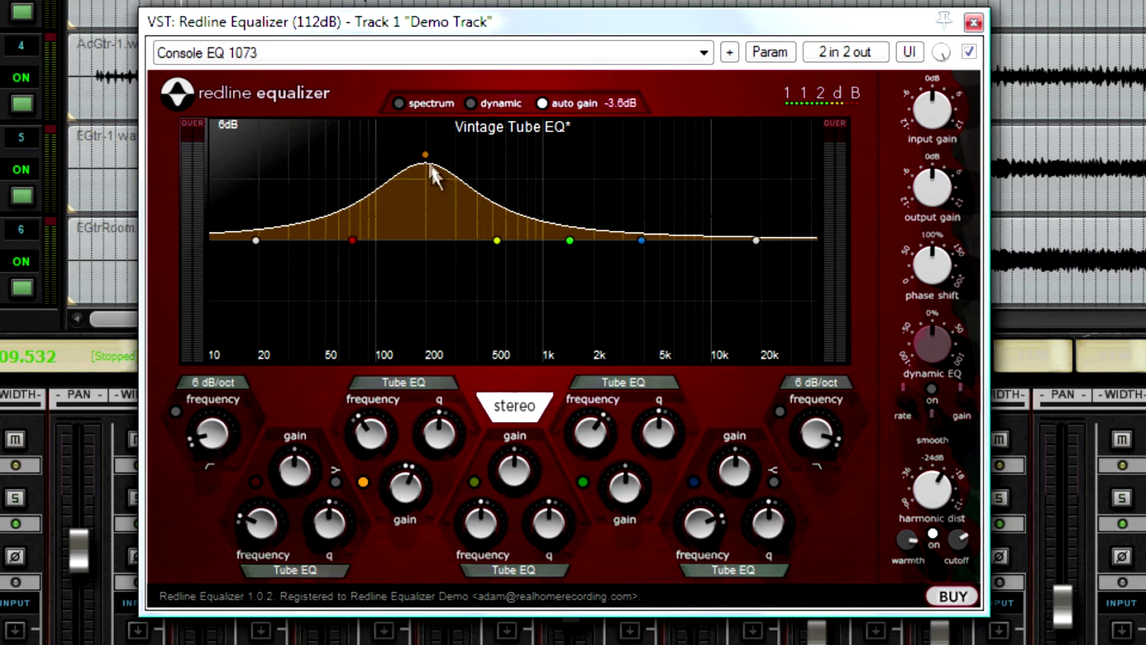
# Try the Digital filter model on the orange band, followed by Console EQ 4000E
pyautogui.click(406, 385)
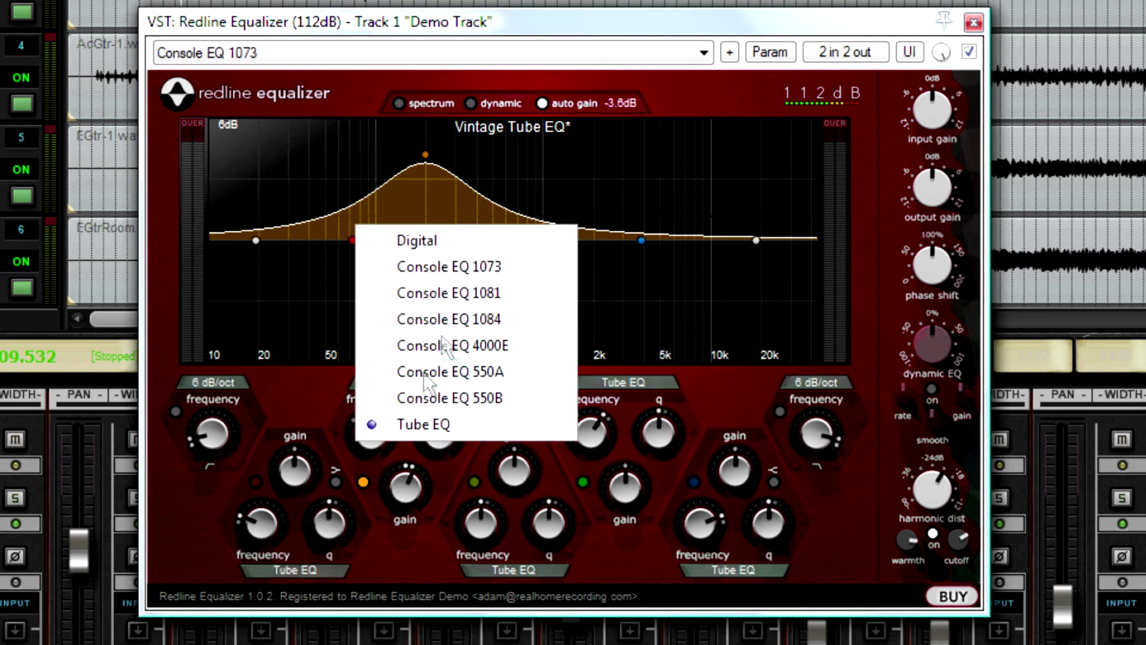
pyautogui.click(443, 241)
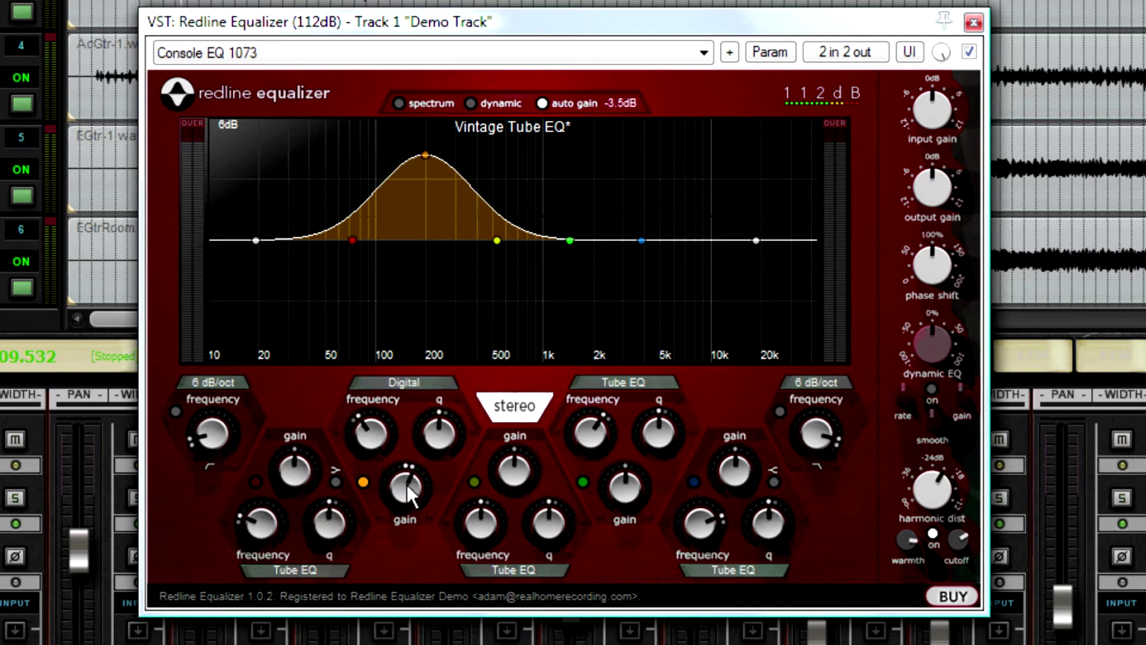
pyautogui.click(408, 385)
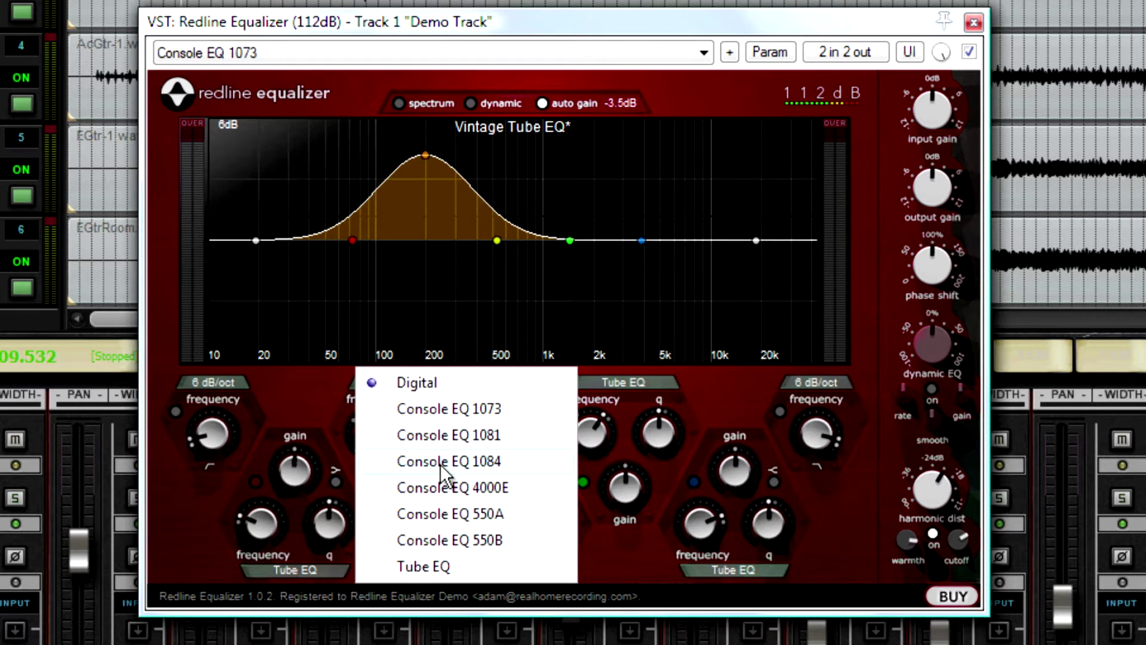
pyautogui.click(440, 485)
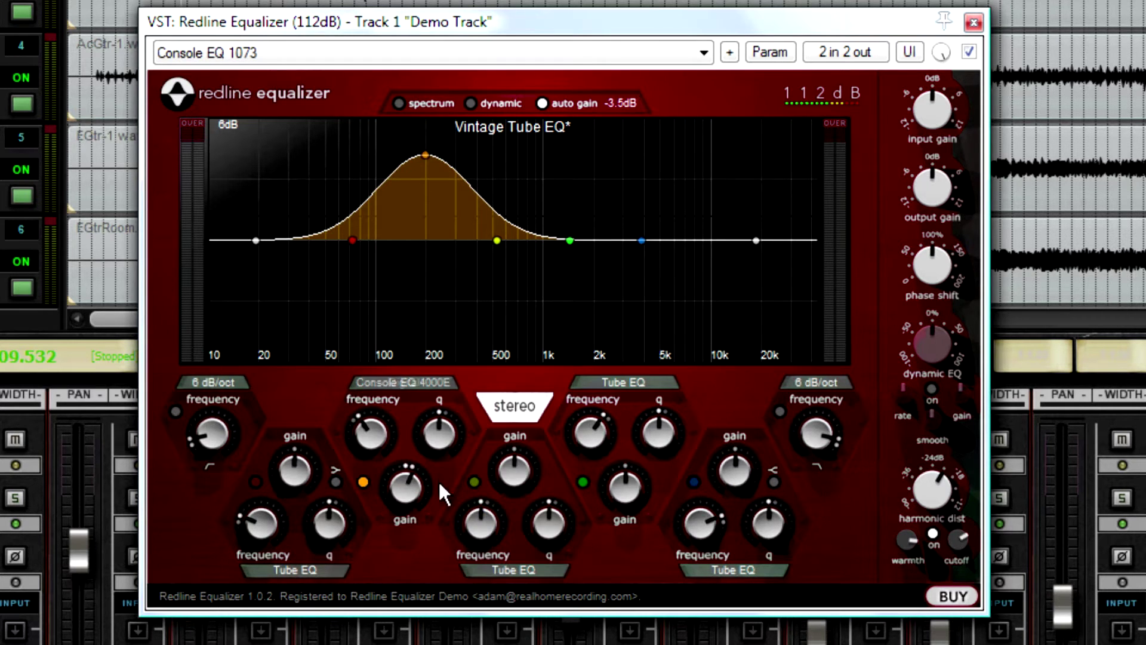
# Switch the orange band's filter model through Console EQ 1084, 1081 and 1073 to compare the curve shapes
pyautogui.click(392, 386)
pyautogui.click(425, 378)
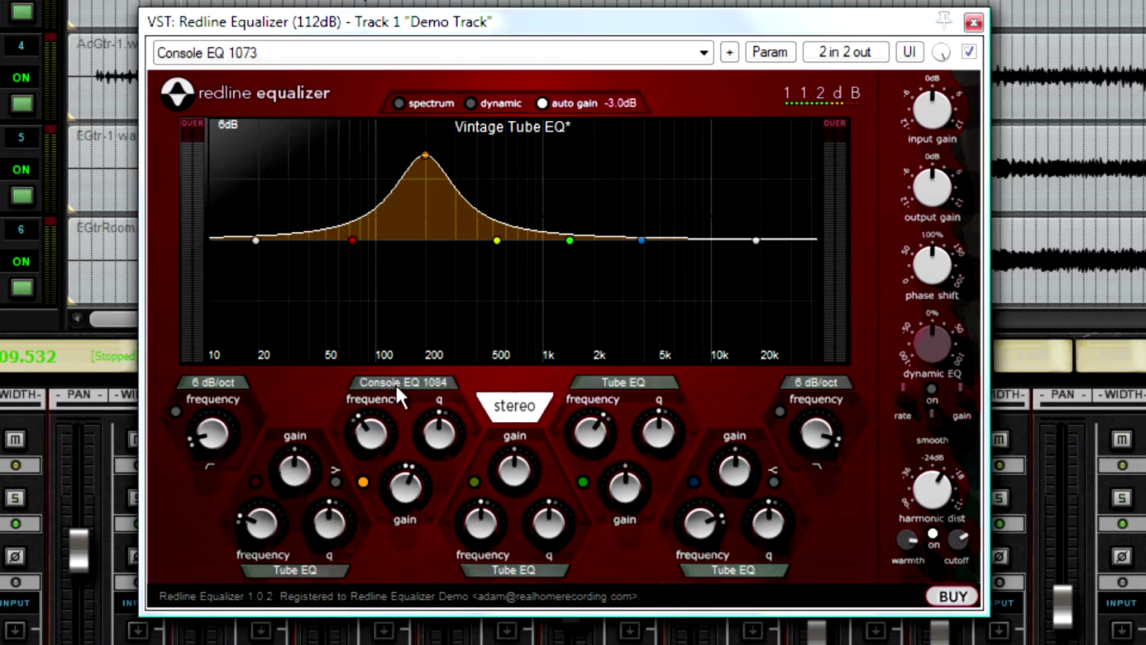
pyautogui.click(396, 385)
pyautogui.click(446, 376)
pyautogui.click(401, 385)
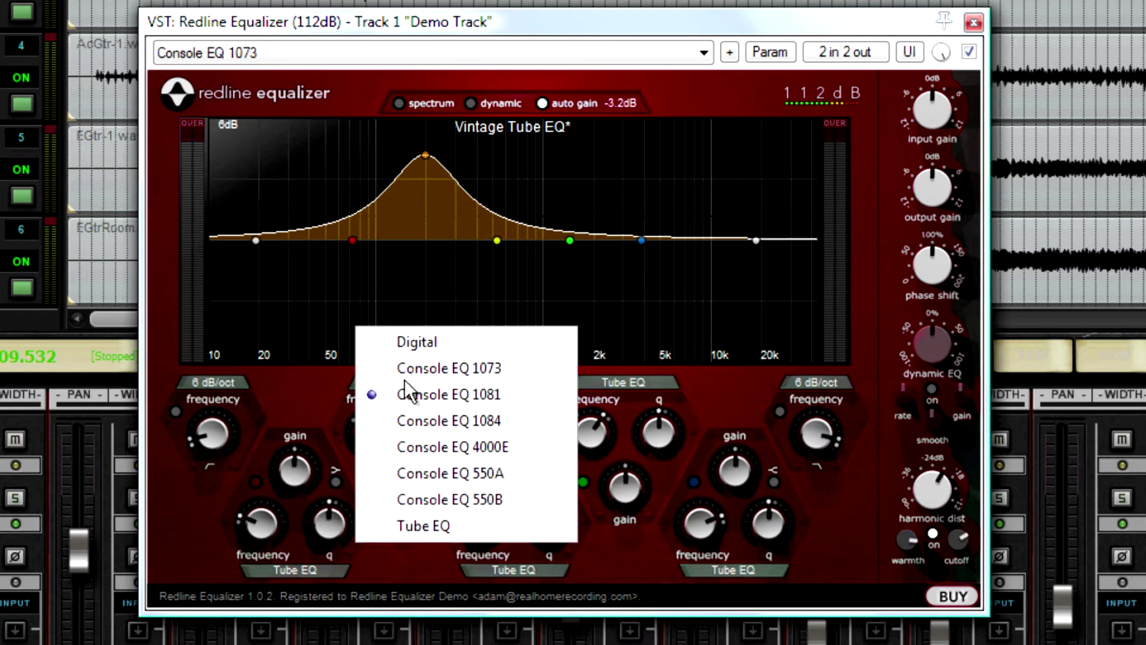
pyautogui.click(428, 374)
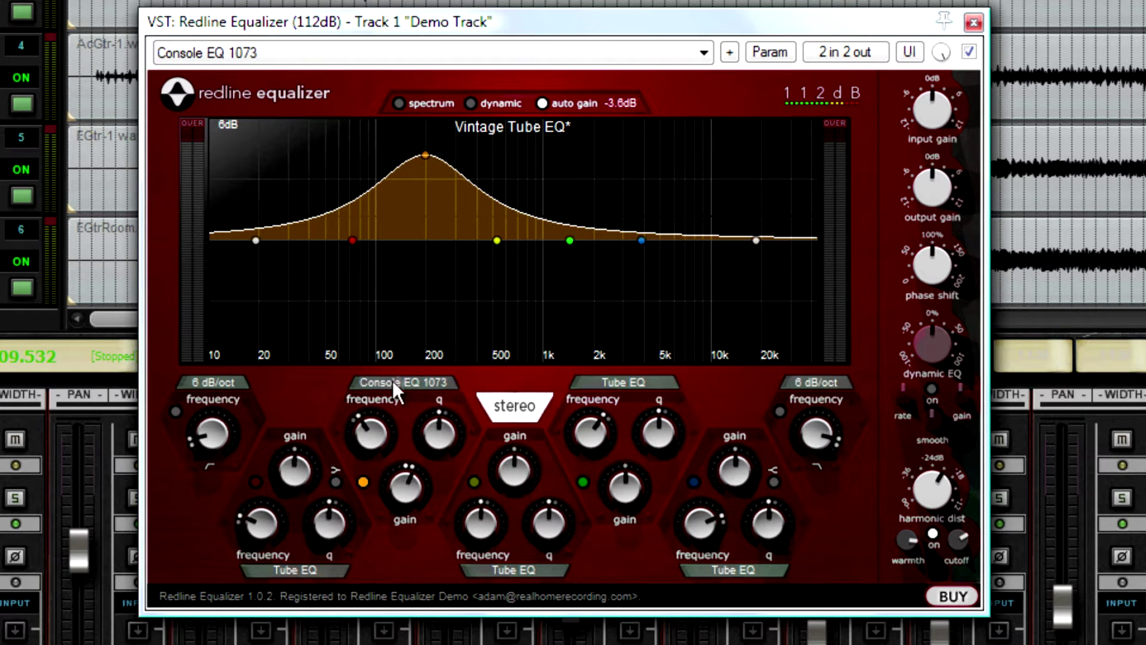
# Try the Console EQ 550A and 550B models on the orange band, and settle on Console EQ 4000E
pyautogui.click(393, 383)
pyautogui.click(442, 496)
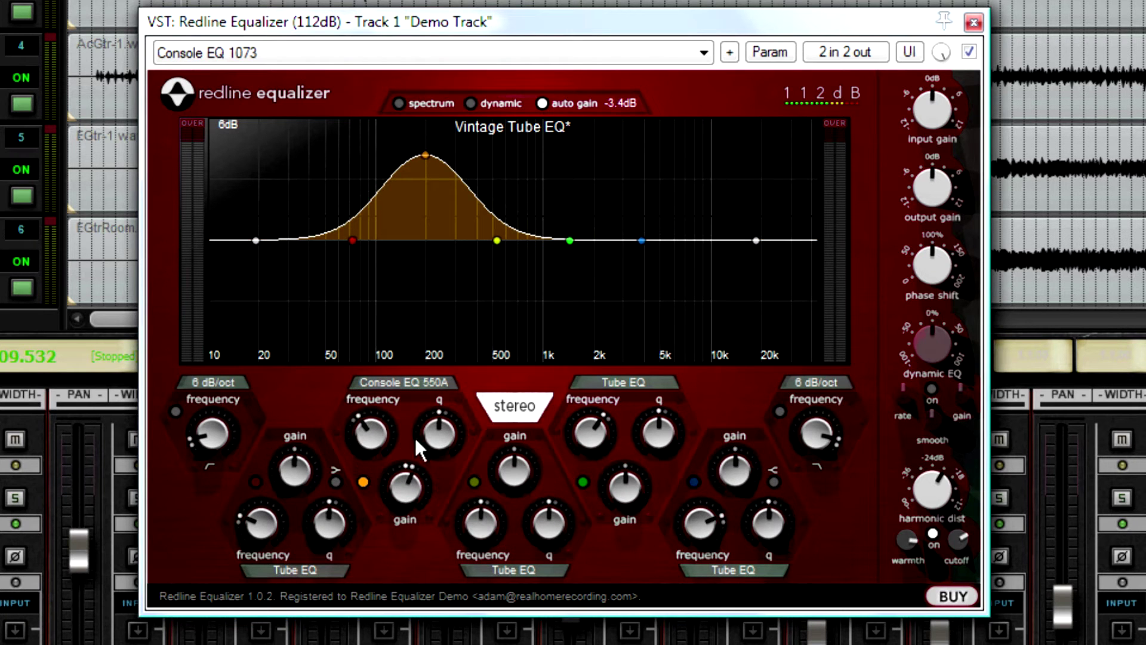
pyautogui.click(402, 387)
pyautogui.click(446, 441)
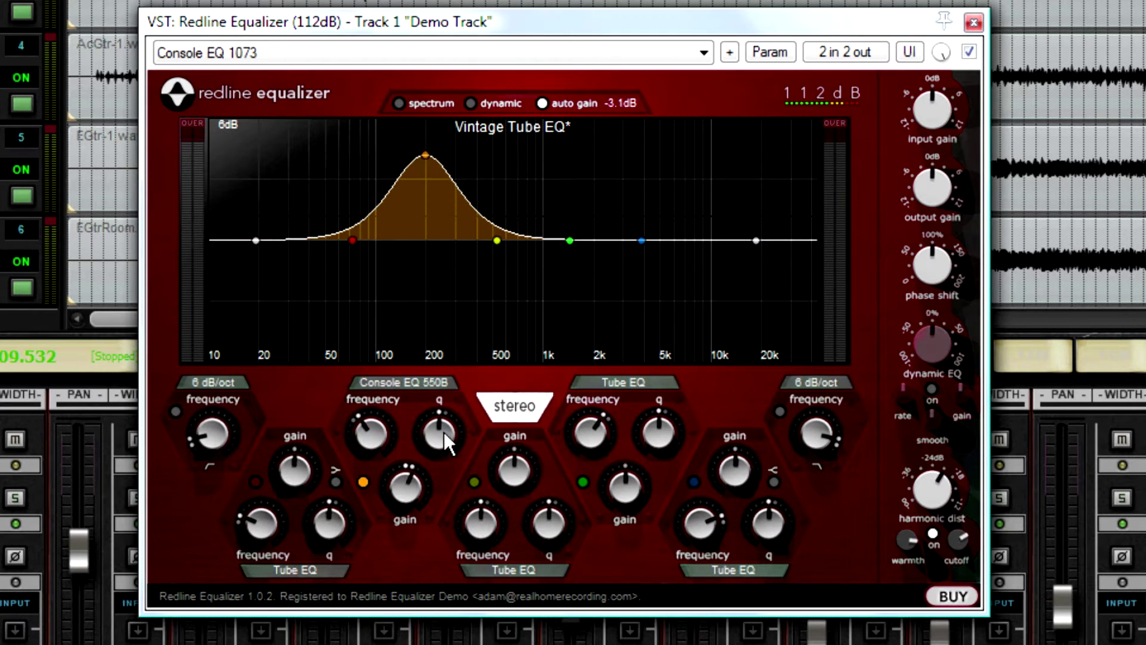
pyautogui.click(425, 386)
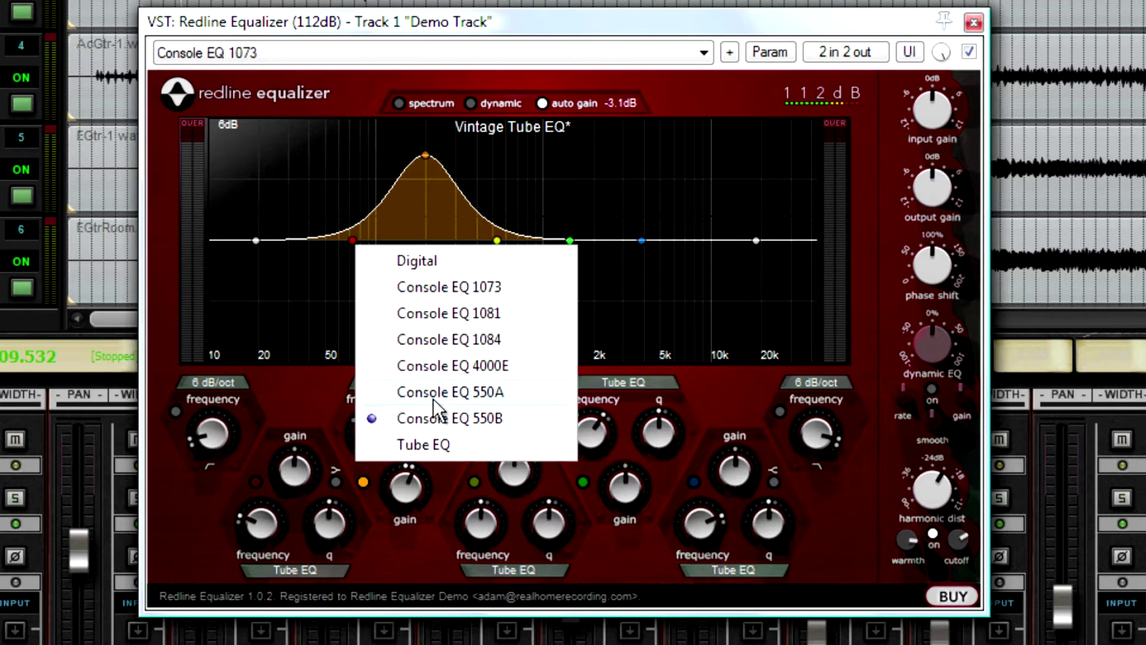
pyautogui.click(442, 367)
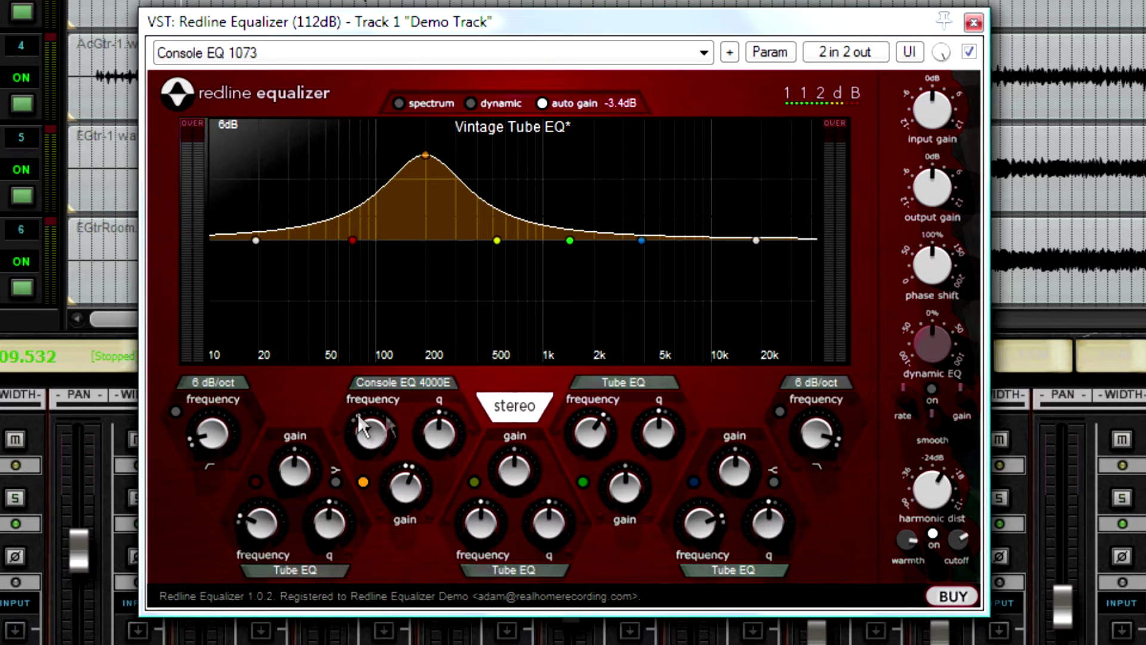
# Review the filter models offered for the orange and red bands and the slopes offered for the low-frequency cut filter
pyautogui.click(400, 385)
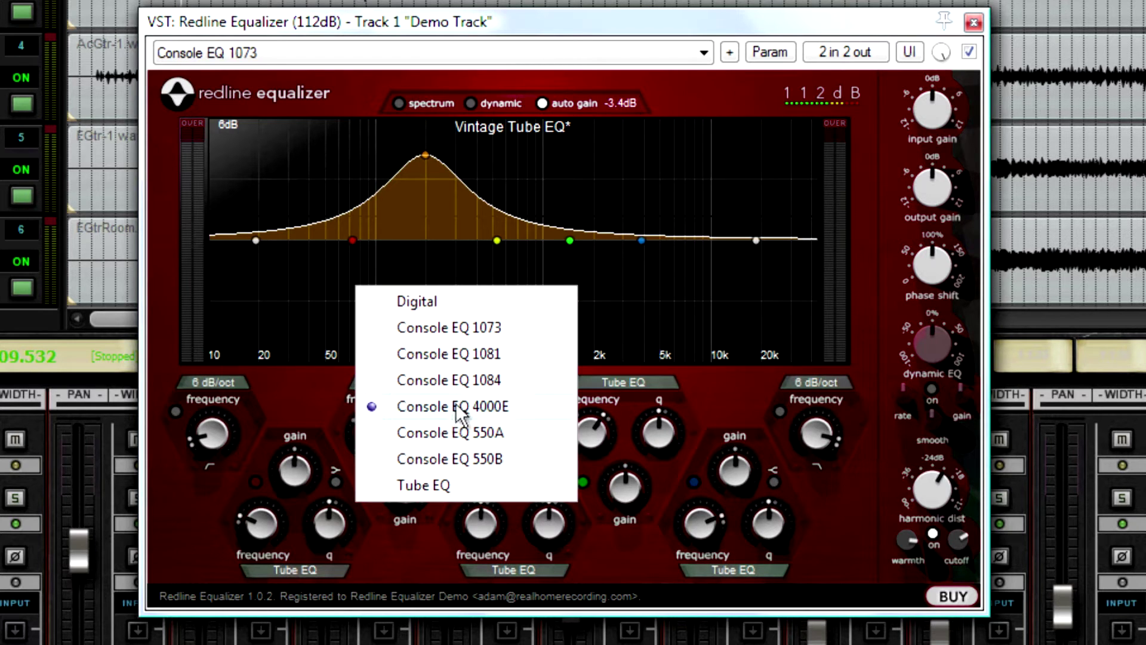
pyautogui.click(422, 542)
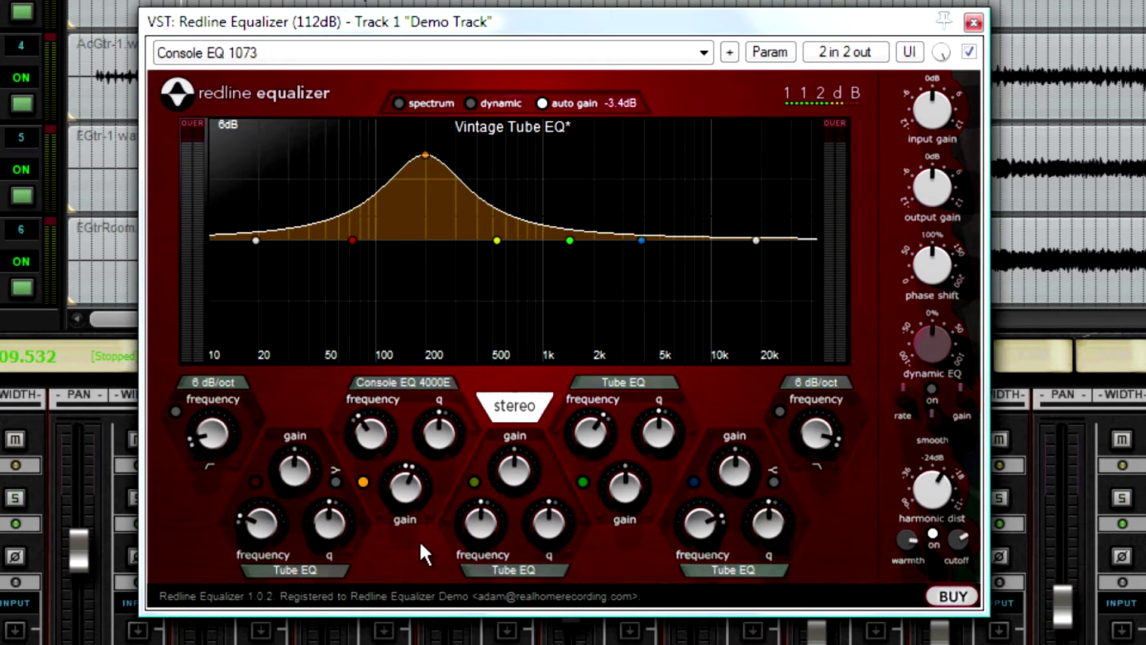
pyautogui.click(277, 565)
pyautogui.press('Escape')
pyautogui.click(223, 385)
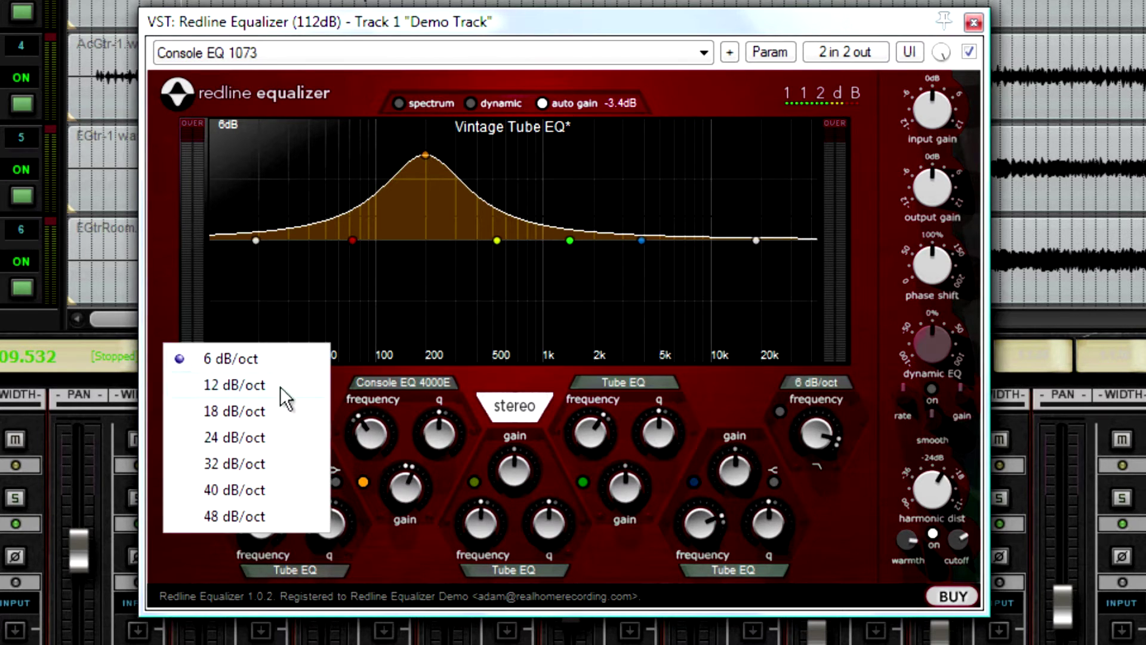
pyautogui.click(432, 397)
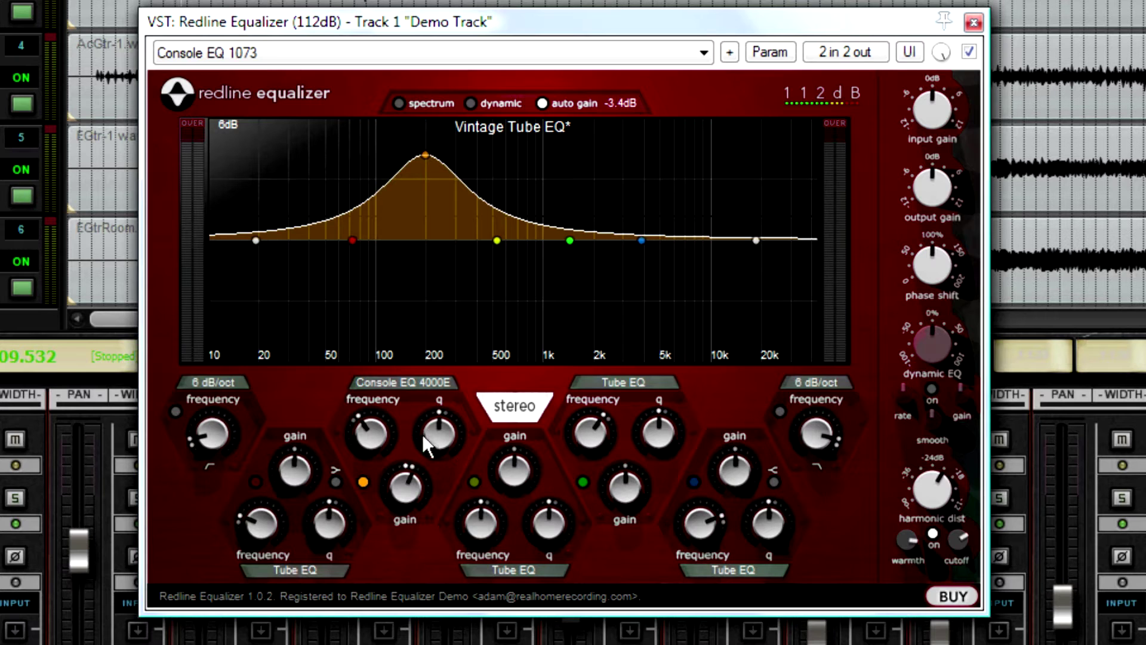
# Vary the orange band's Q to widen and narrow its curve, leaving it high for a narrow peak
pyautogui.moveTo(435, 436); pyautogui.dragTo(456, 452)
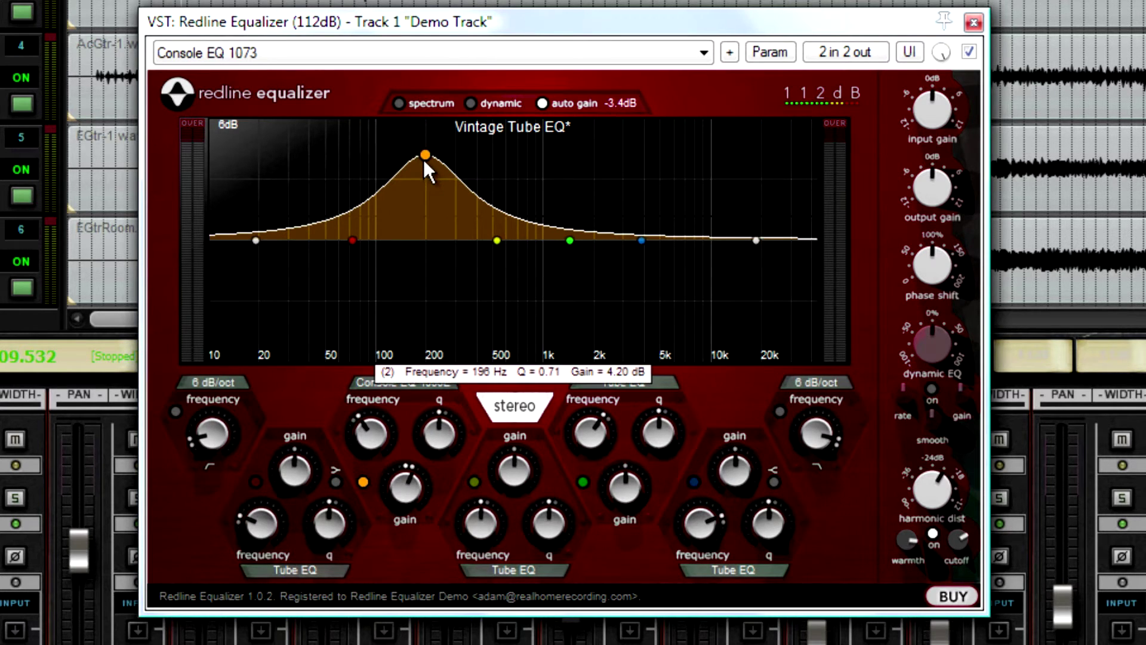
pyautogui.scroll(3, 425, 170)
pyautogui.scroll(-5, 429, 149)
pyautogui.scroll(4, 438, 146)
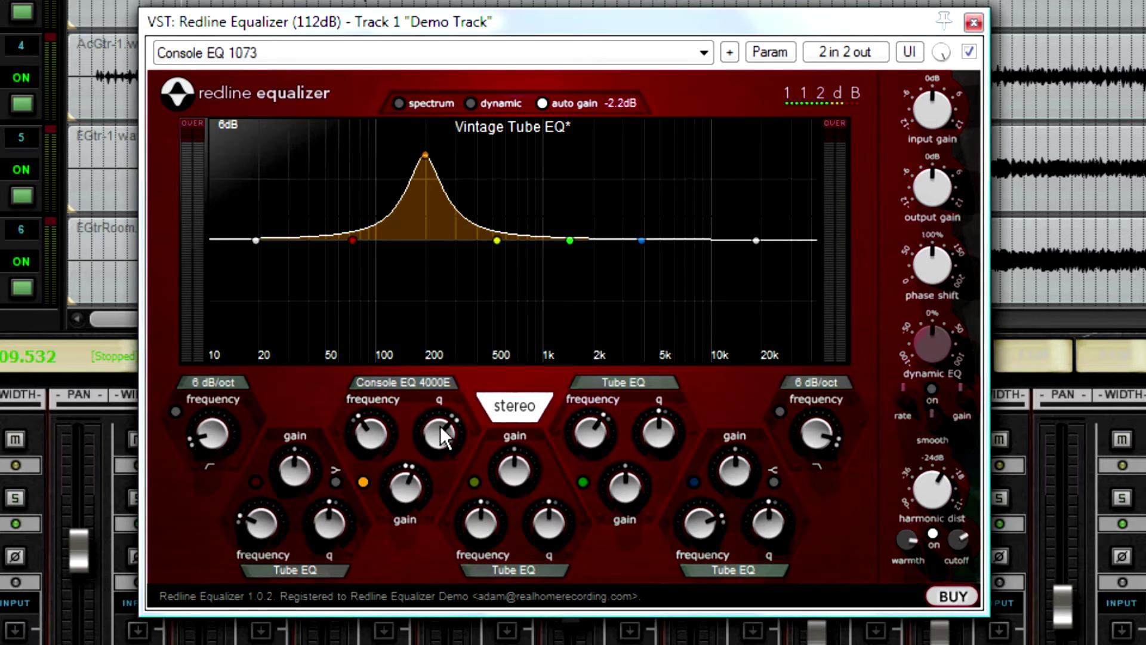
pyautogui.moveTo(435, 432); pyautogui.dragTo(470, 405)
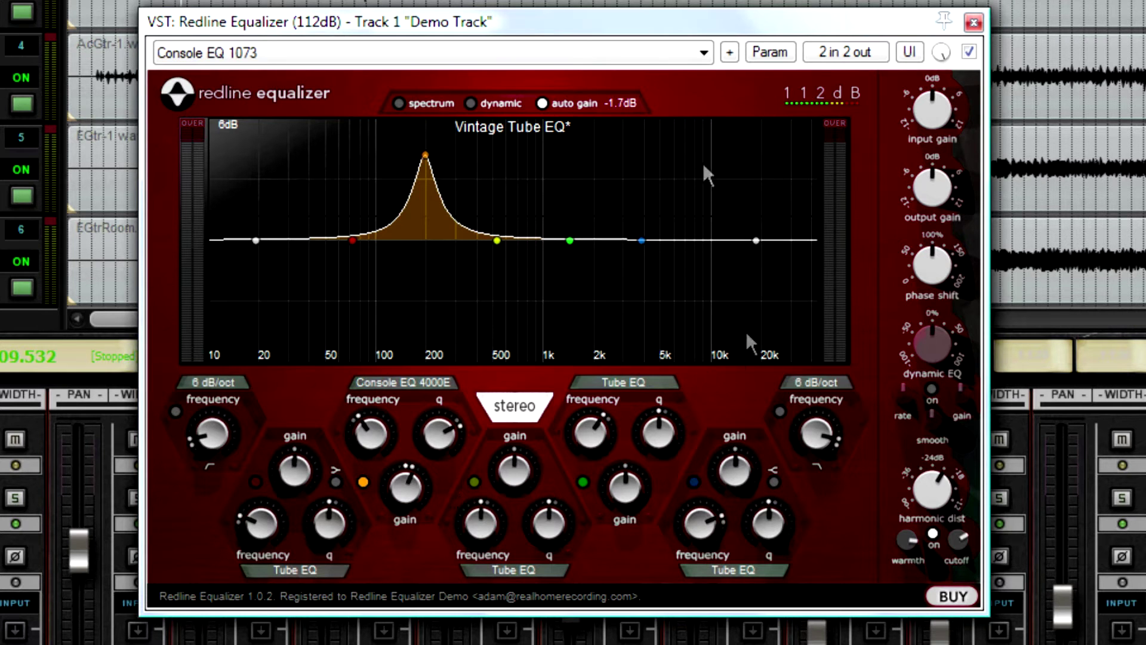
# Move the plug-in window aside, enable dynamic EQ and sweep its amount, returning the amount to 0%
pyautogui.moveTo(633, 24); pyautogui.dragTo(475, 51)
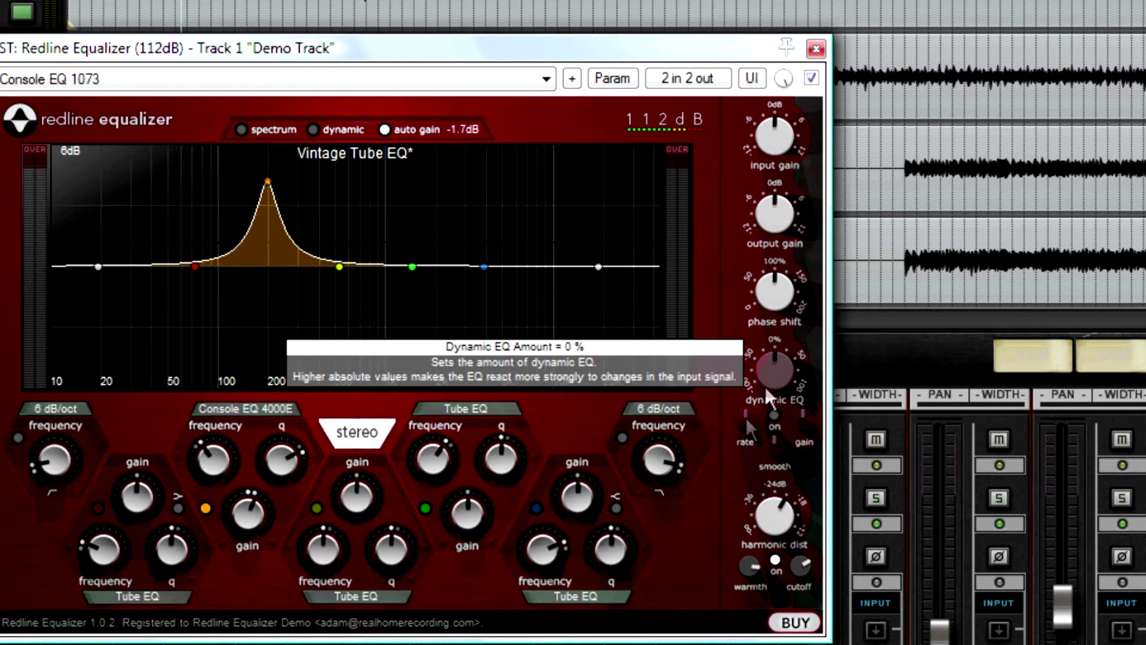
pyautogui.moveTo(780, 383); pyautogui.dragTo(784, 349)
pyautogui.moveTo(788, 318); pyautogui.dragTo(786, 380)
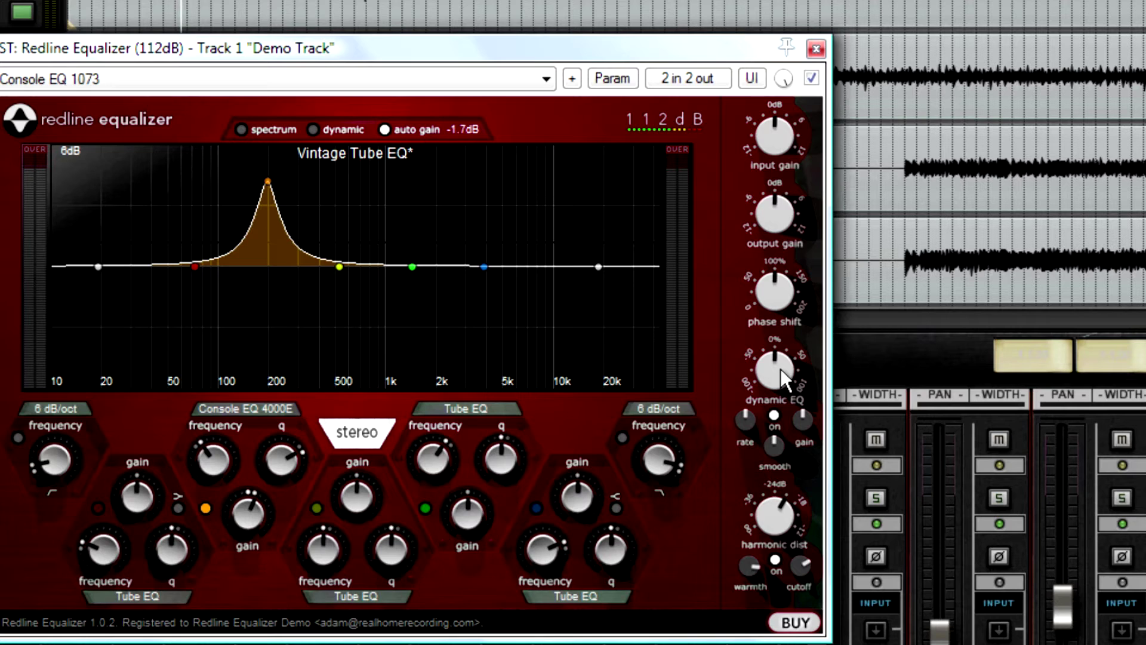
# Reduce the orange band's boost near 200 Hz on the graph and close the Demo Track's equalizer window
pyautogui.moveTo(261, 182); pyautogui.dragTo(286, 258)
pyautogui.moveTo(465, 241); pyautogui.dragTo(458, 206)
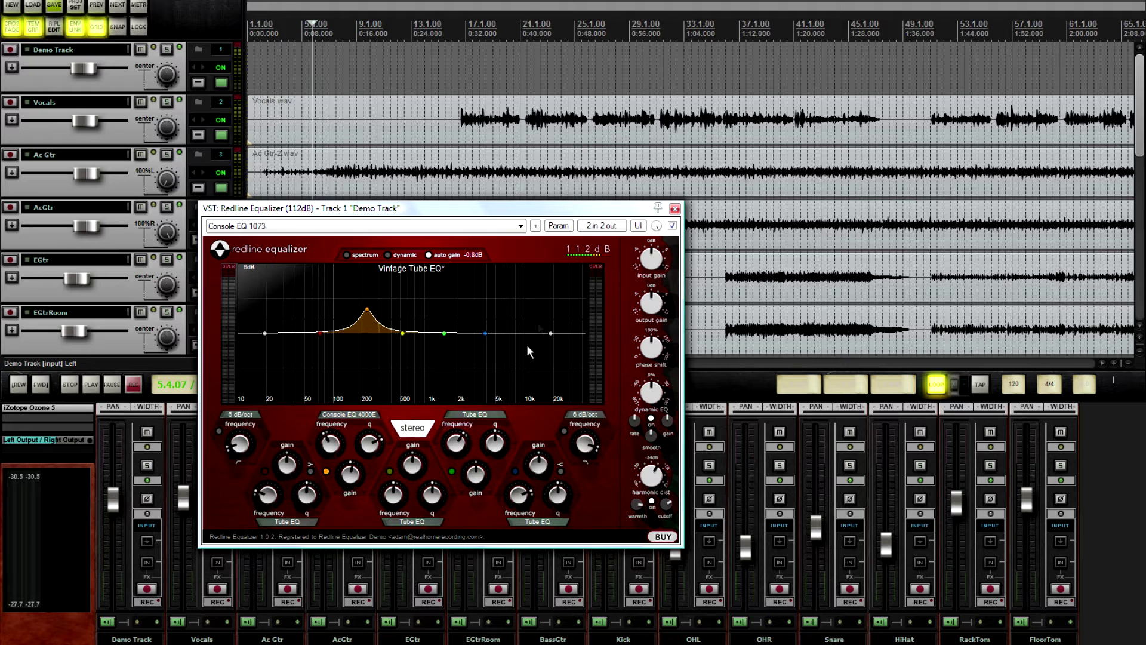
pyautogui.click(675, 209)
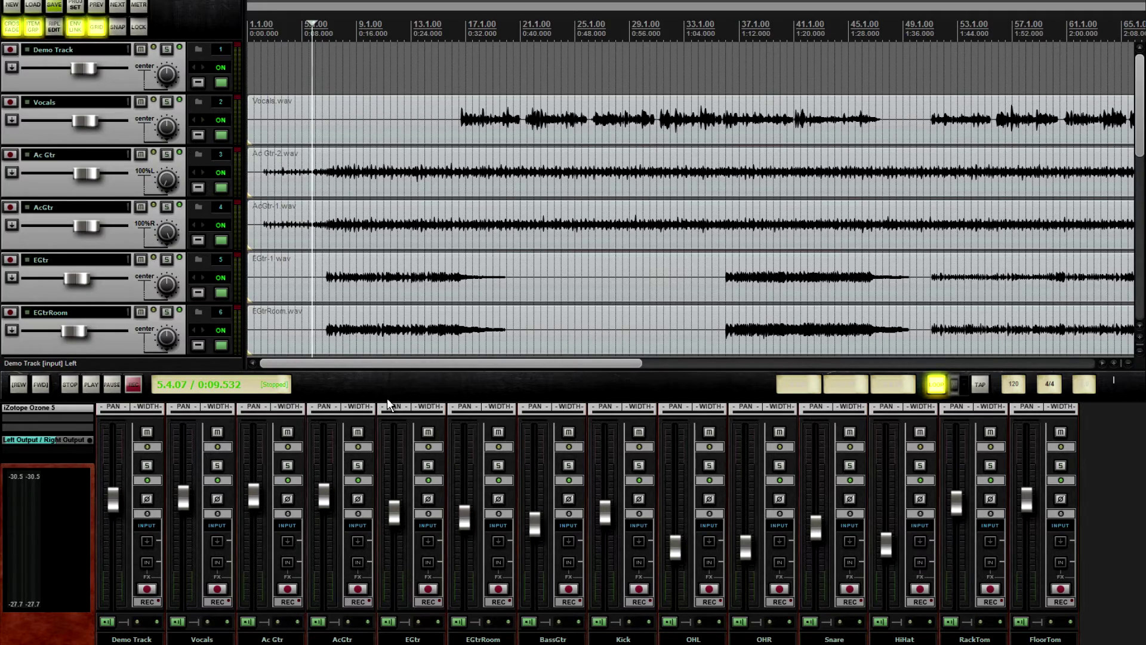
# Enlarge the mixer to show the full channel strips and select all tracks through FloorTom
pyautogui.moveTo(387, 397); pyautogui.dragTo(396, 169)
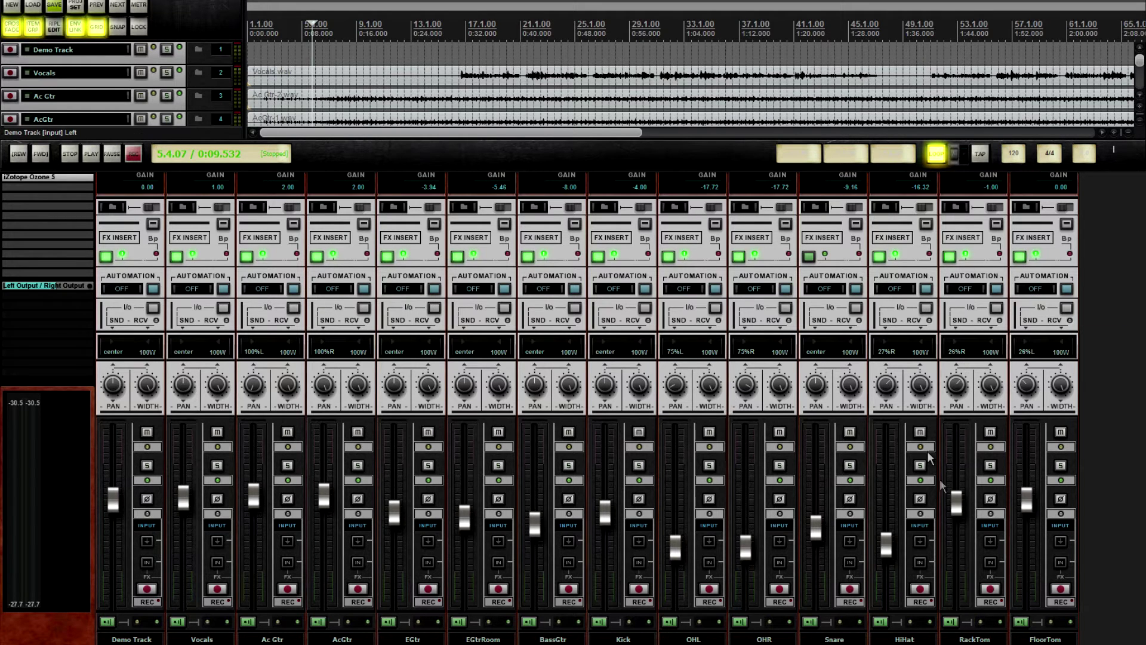
pyautogui.click(1045, 635)
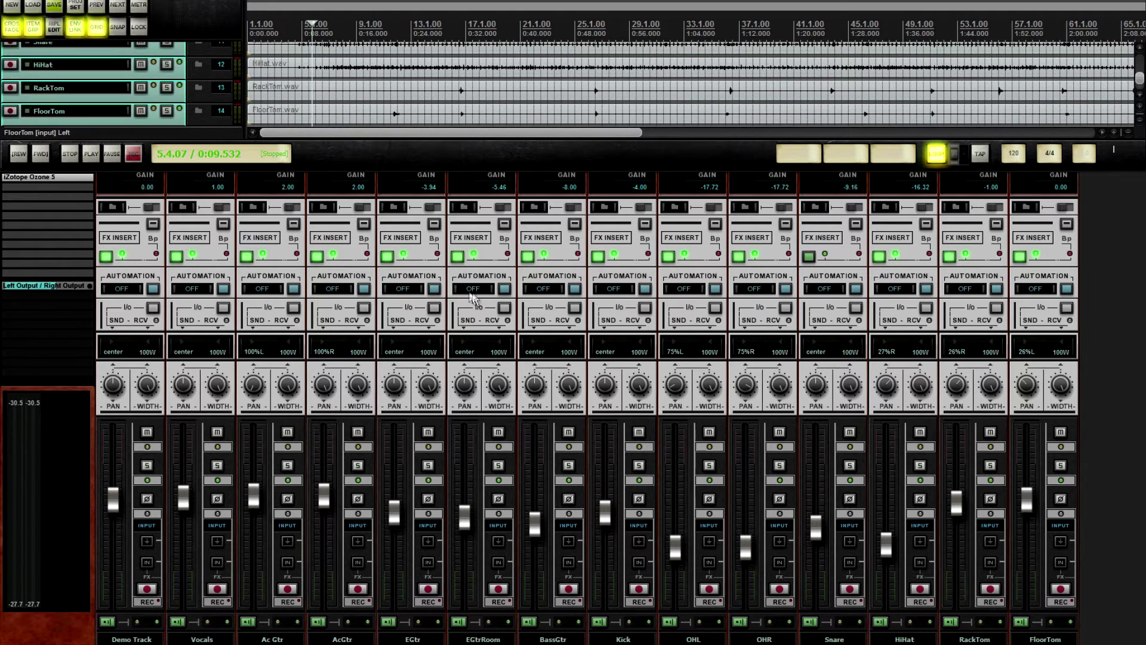
pyautogui.click(333, 256)
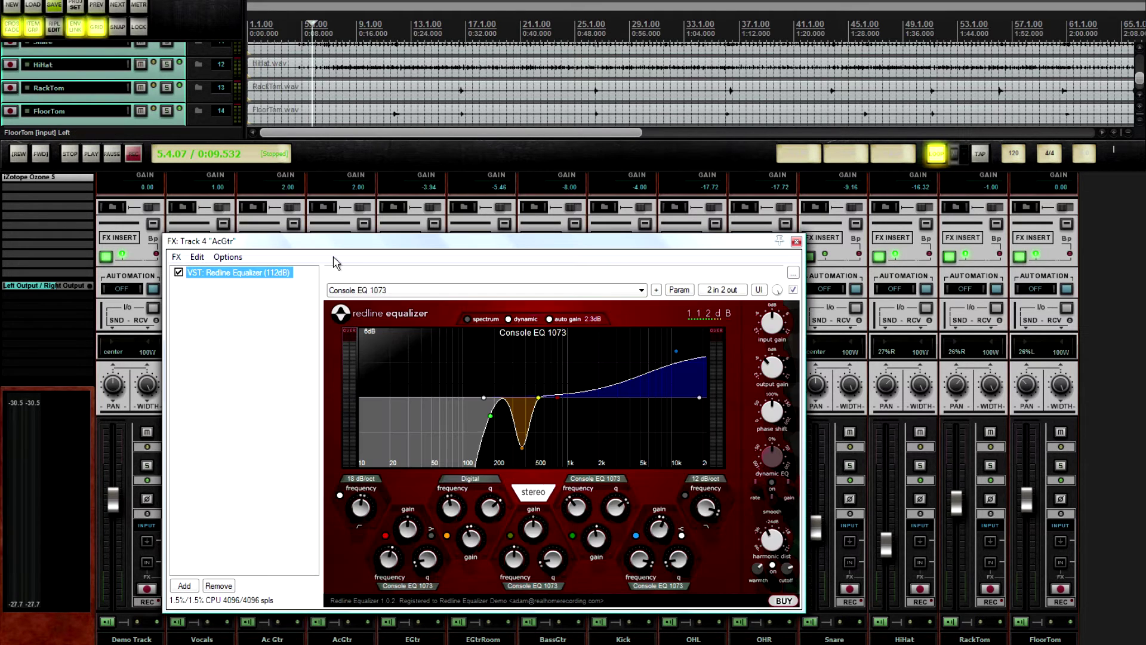
pyautogui.click(796, 241)
# Play the mix with the FX of the selected tracks disabled, stop it, and start playback again
pyautogui.press('space')
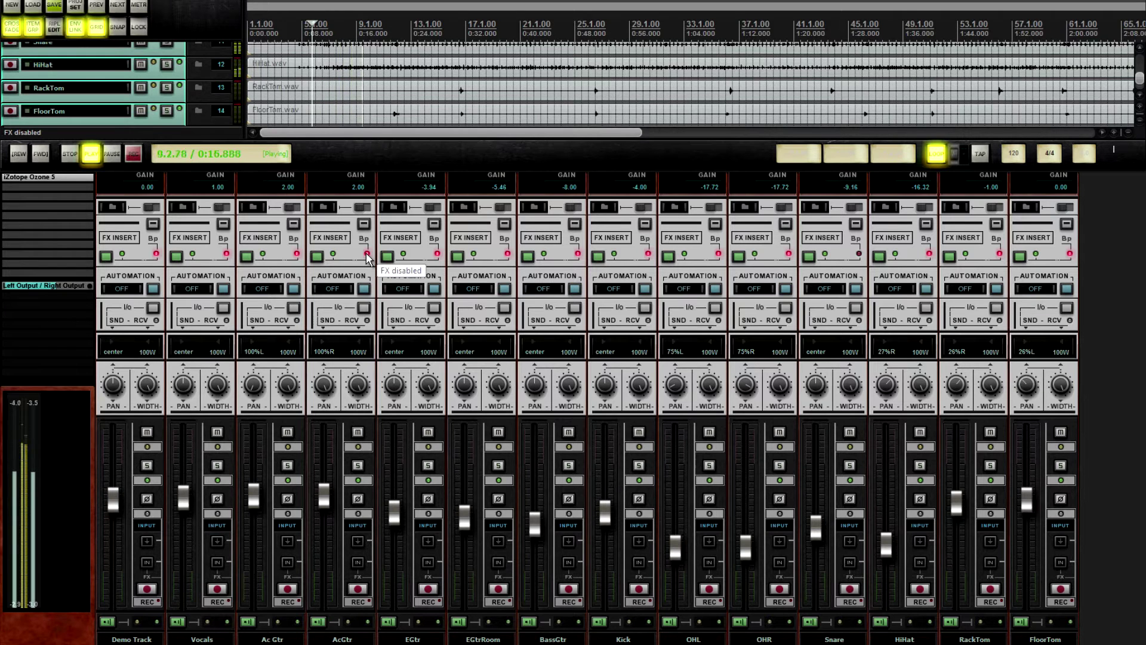
pyautogui.press('space')
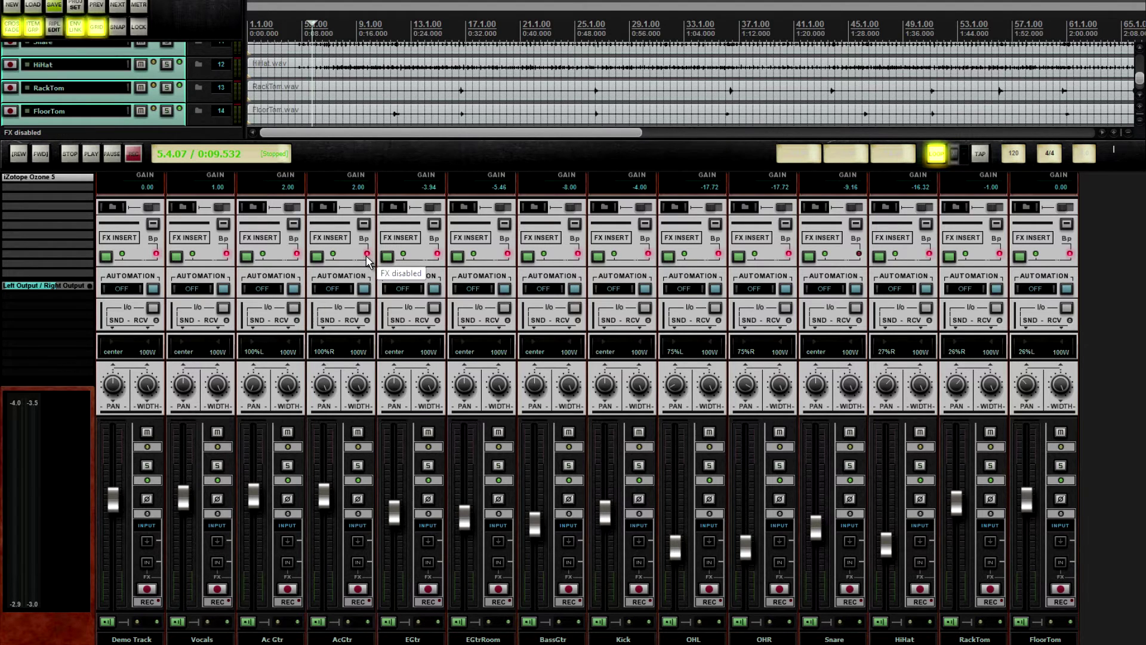
pyautogui.press('space')
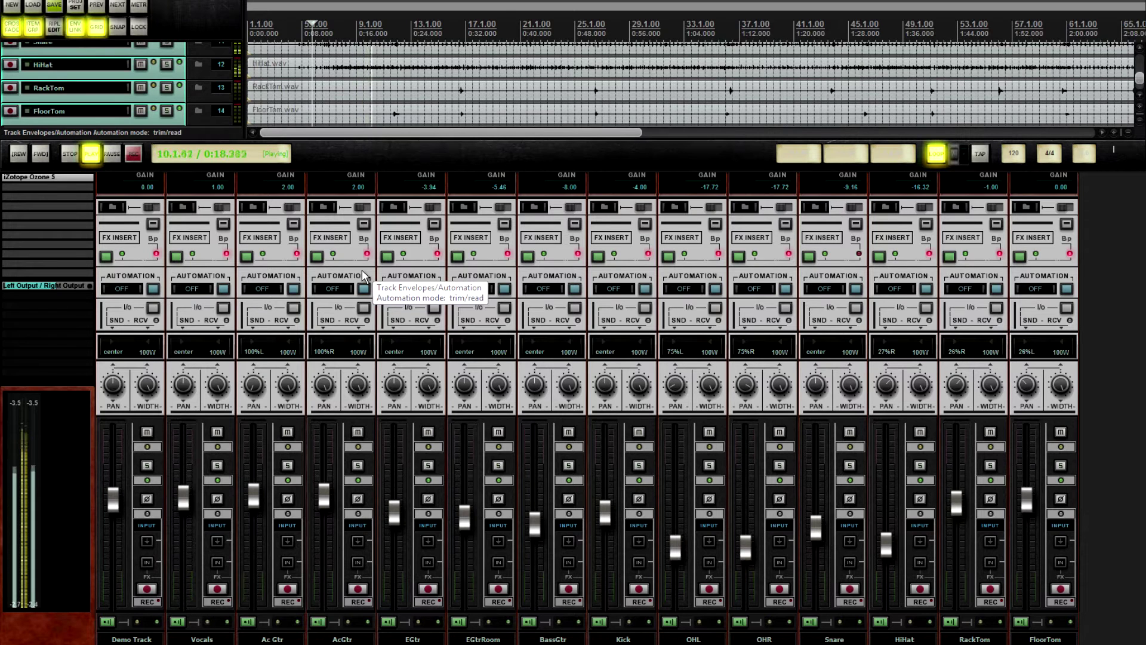
# Stop the mix, enable the FX of the selected tracks and restart playback
pyautogui.press('space')
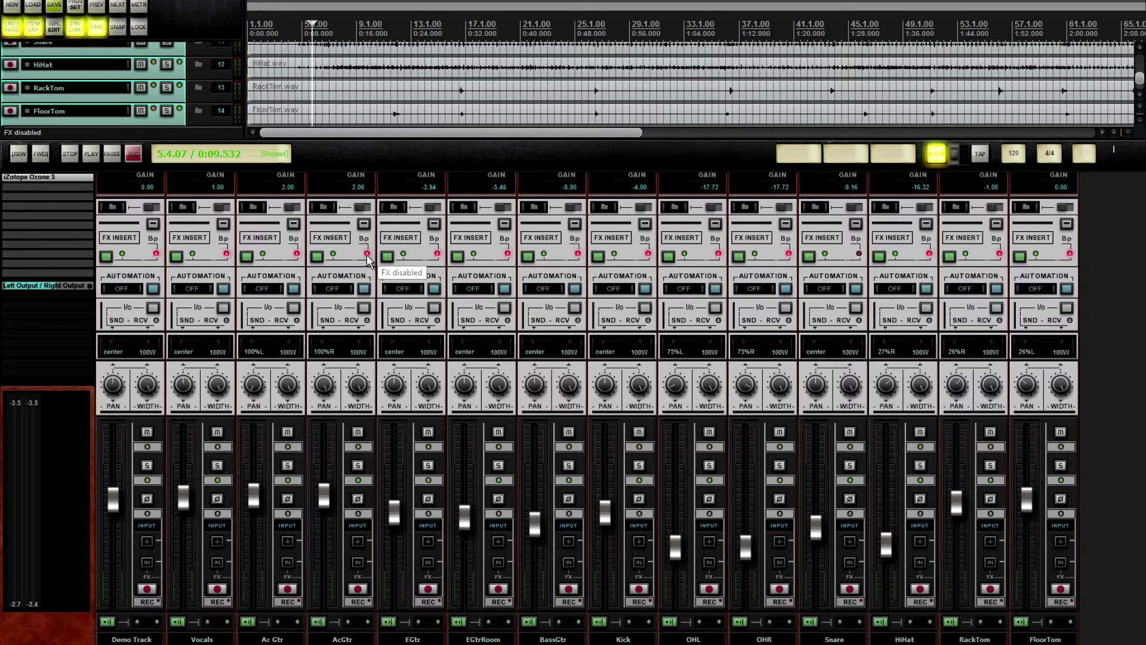
pyautogui.click(368, 255)
pyautogui.press('space')
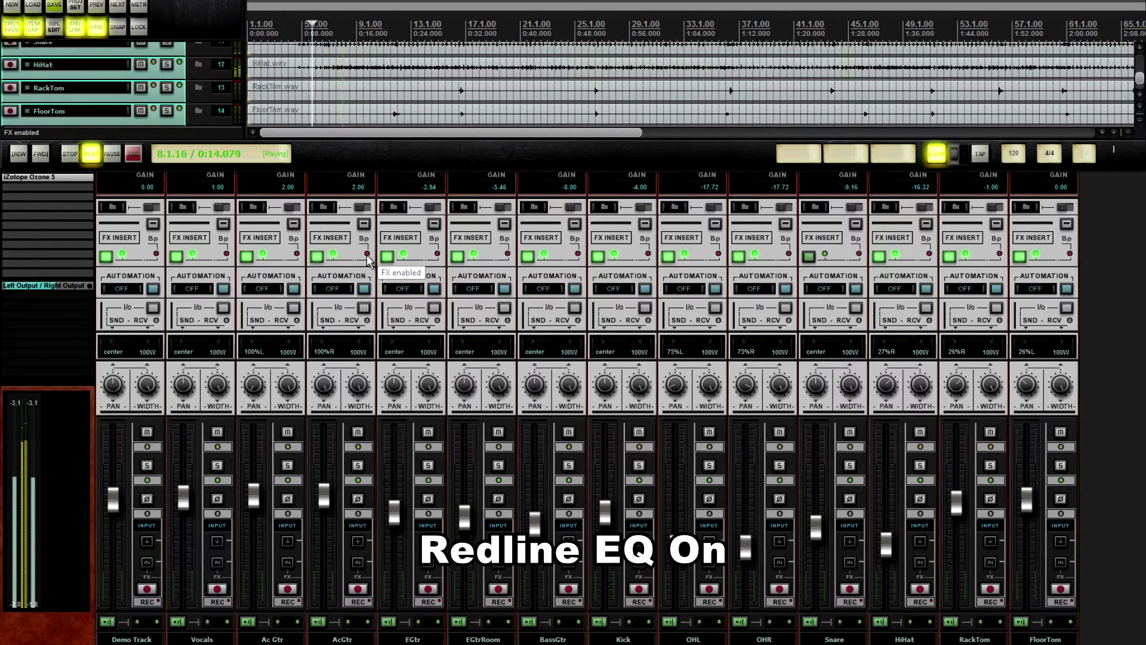
# Compare the playing mix by toggling the selected tracks' FX off and on repeatedly, leave them enabled and stop playback
pyautogui.click(367, 255)
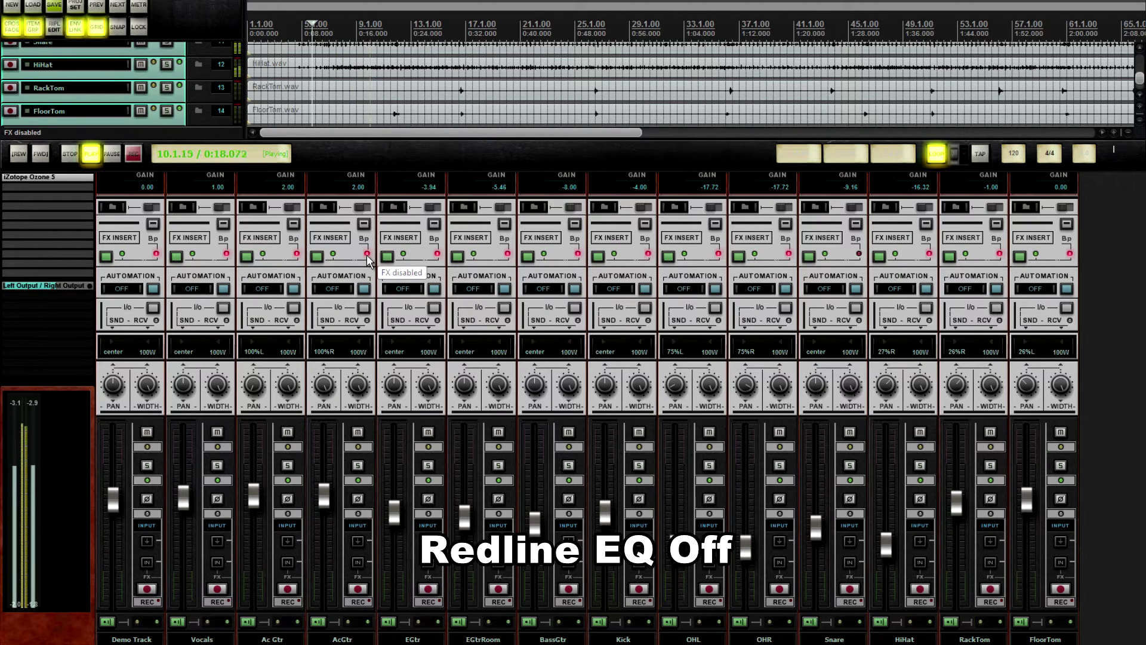
pyautogui.click(367, 255)
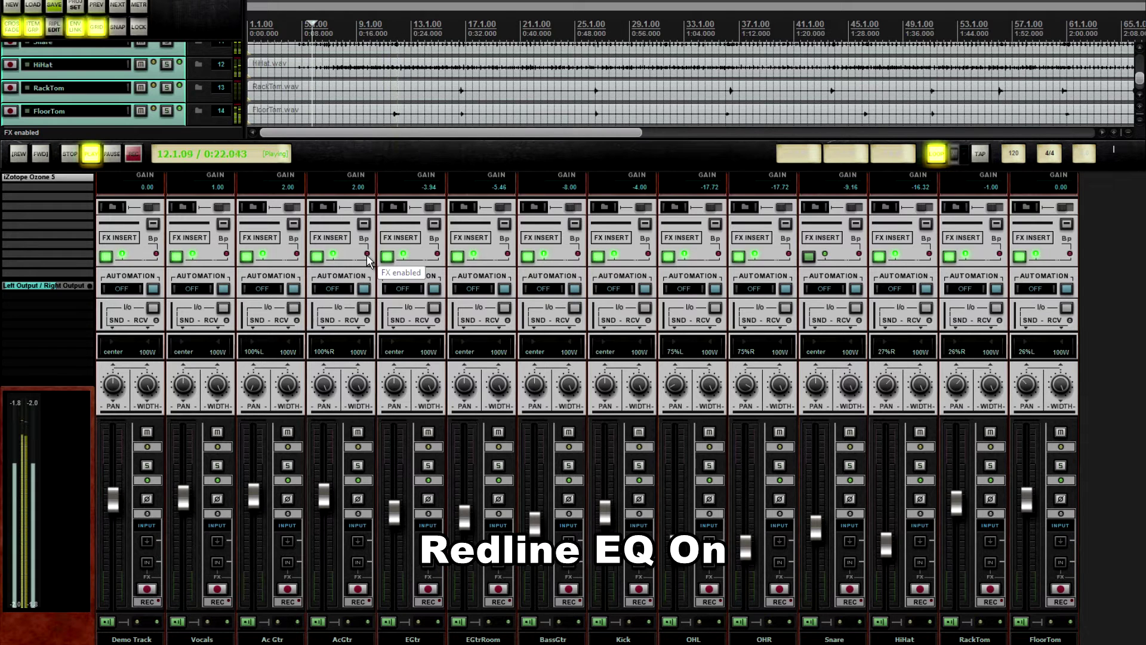
pyautogui.click(367, 255)
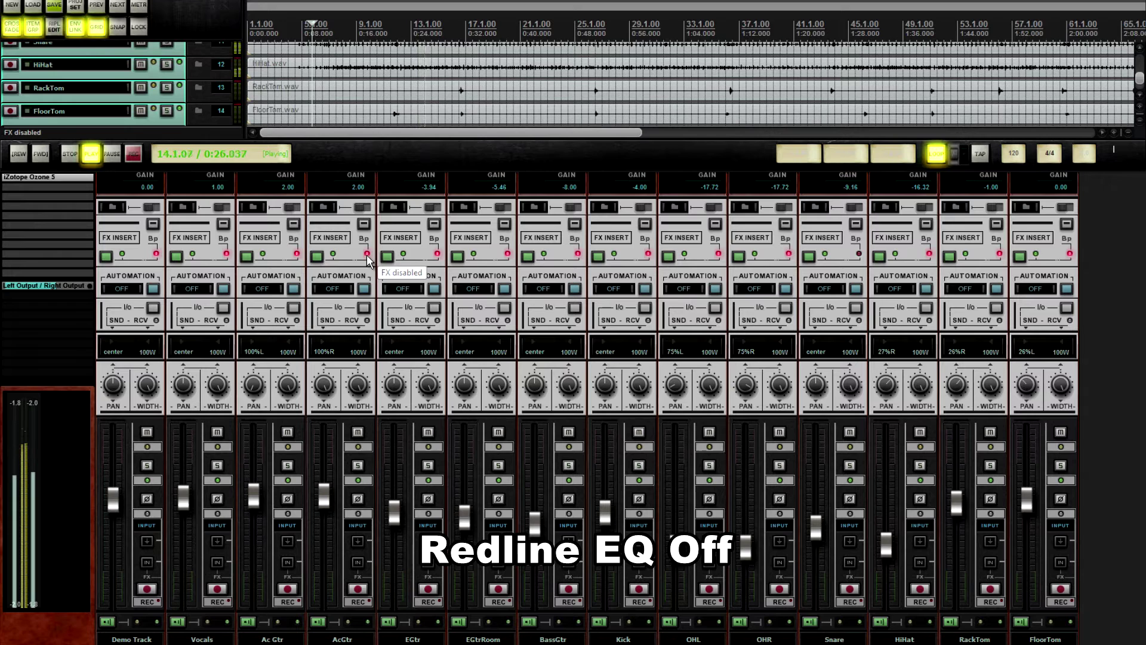
pyautogui.click(367, 255)
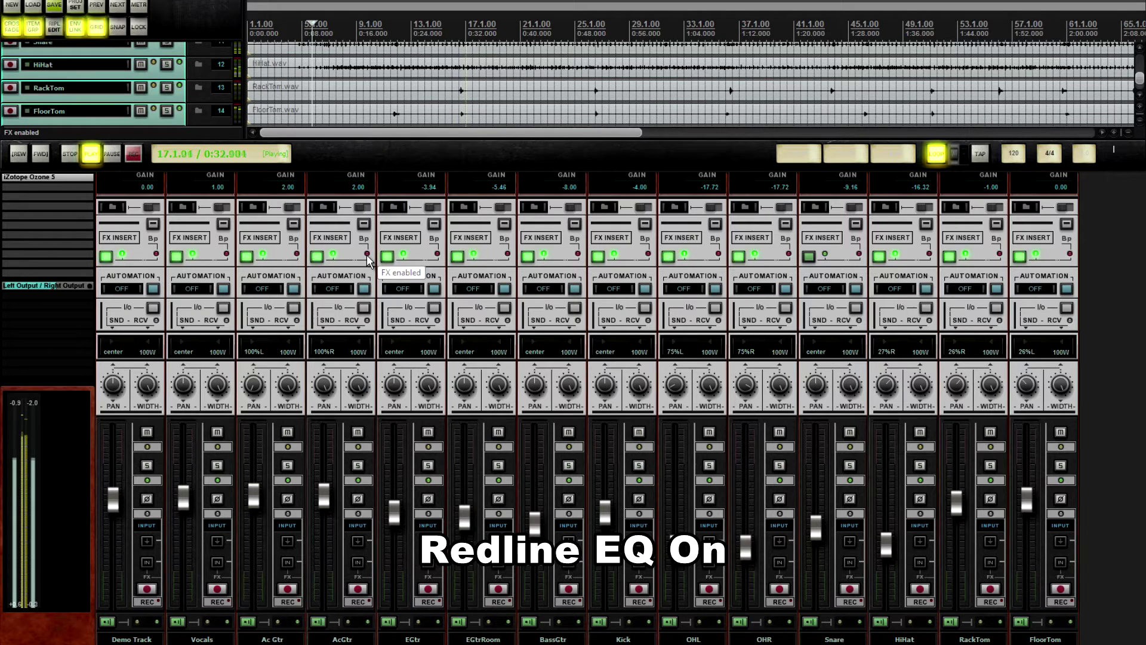
pyautogui.click(367, 255)
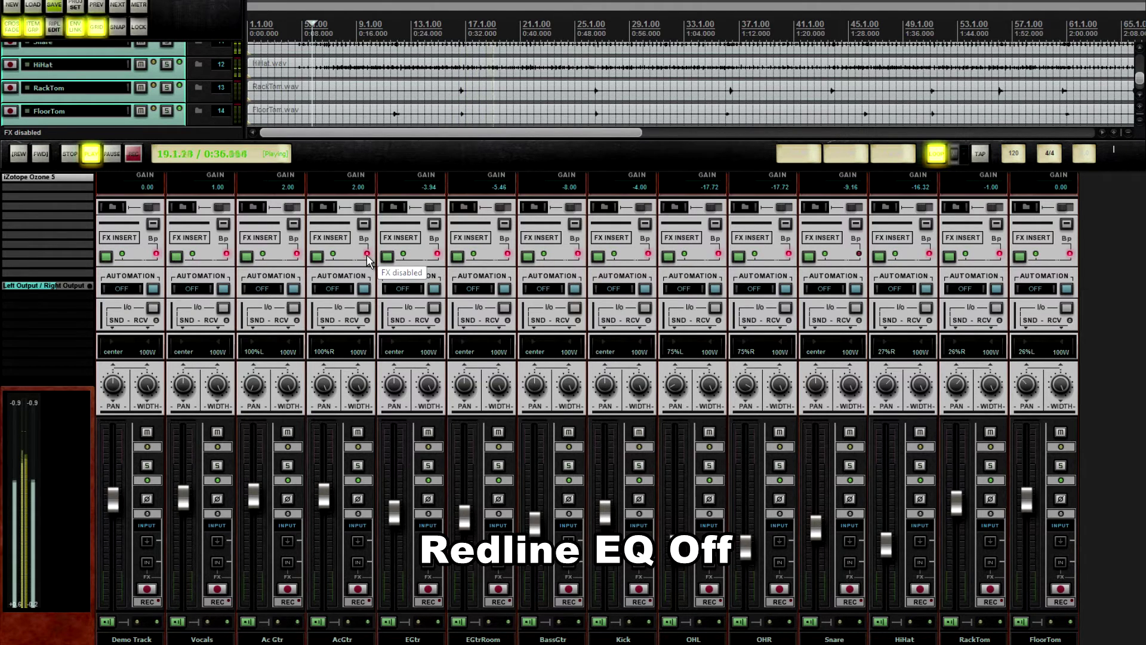
pyautogui.click(368, 256)
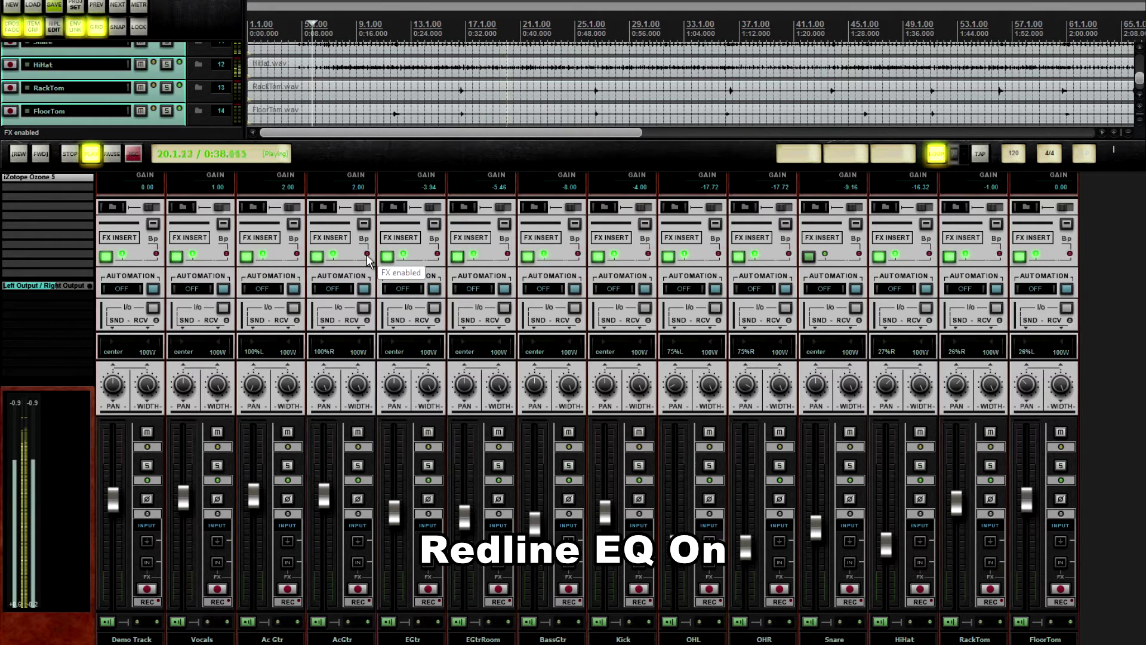
pyautogui.press('space')
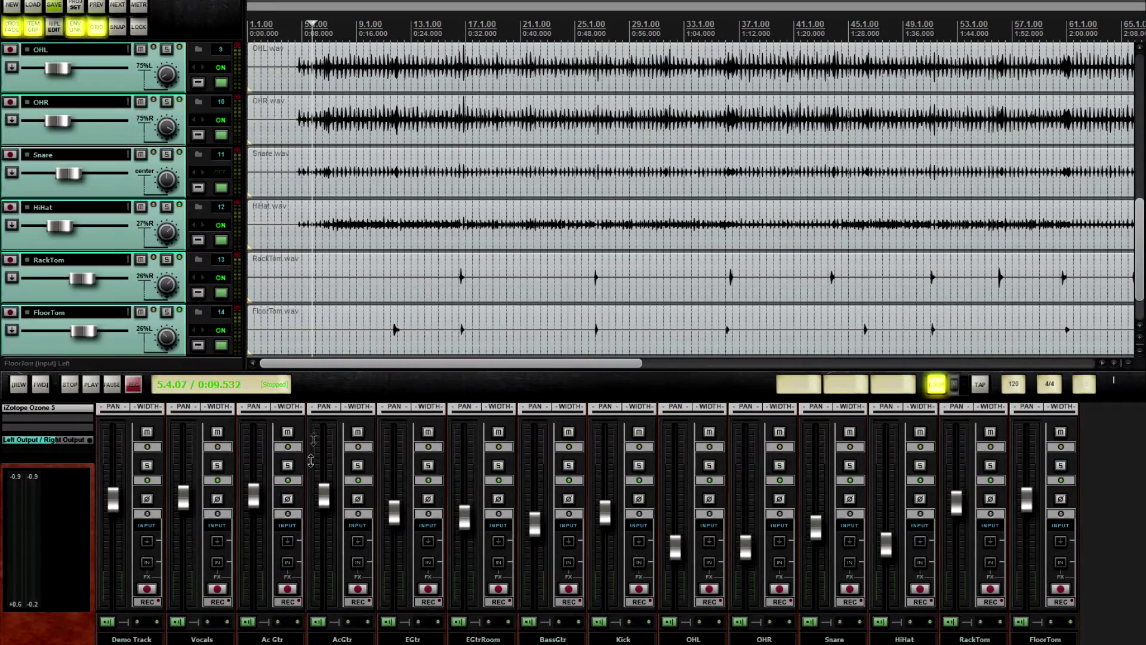
# Deselect all tracks except Demo Track and open the Vocals effects window on its first Redline Equalizer instance
pyautogui.moveTo(1141, 219); pyautogui.dragTo(1140, 77)
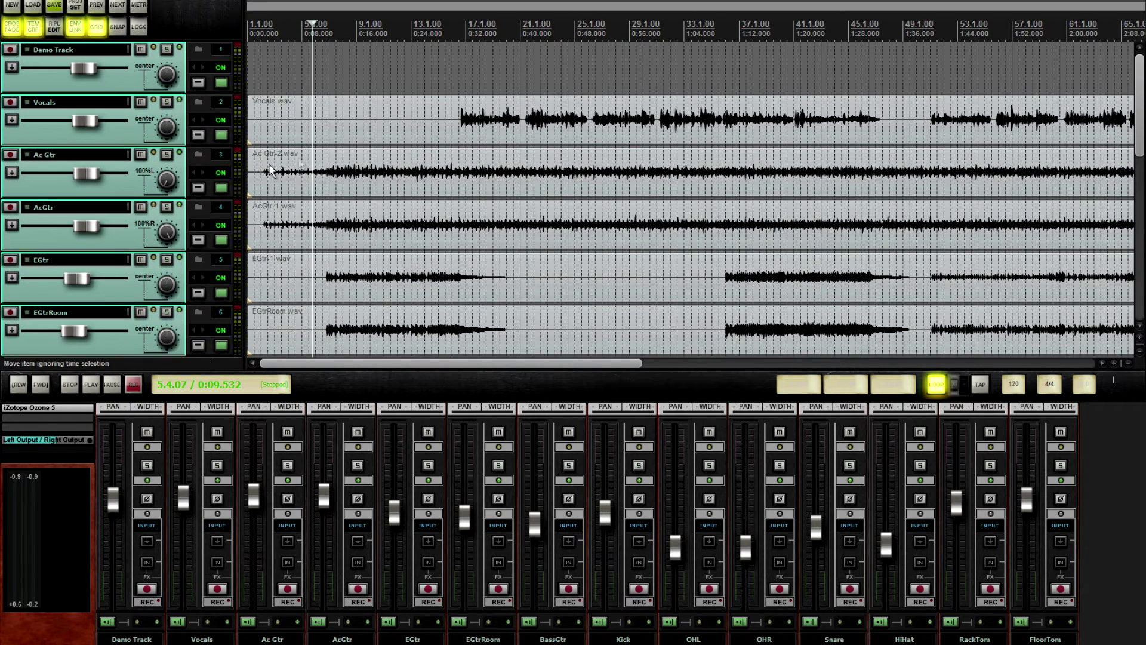
pyautogui.click(332, 52)
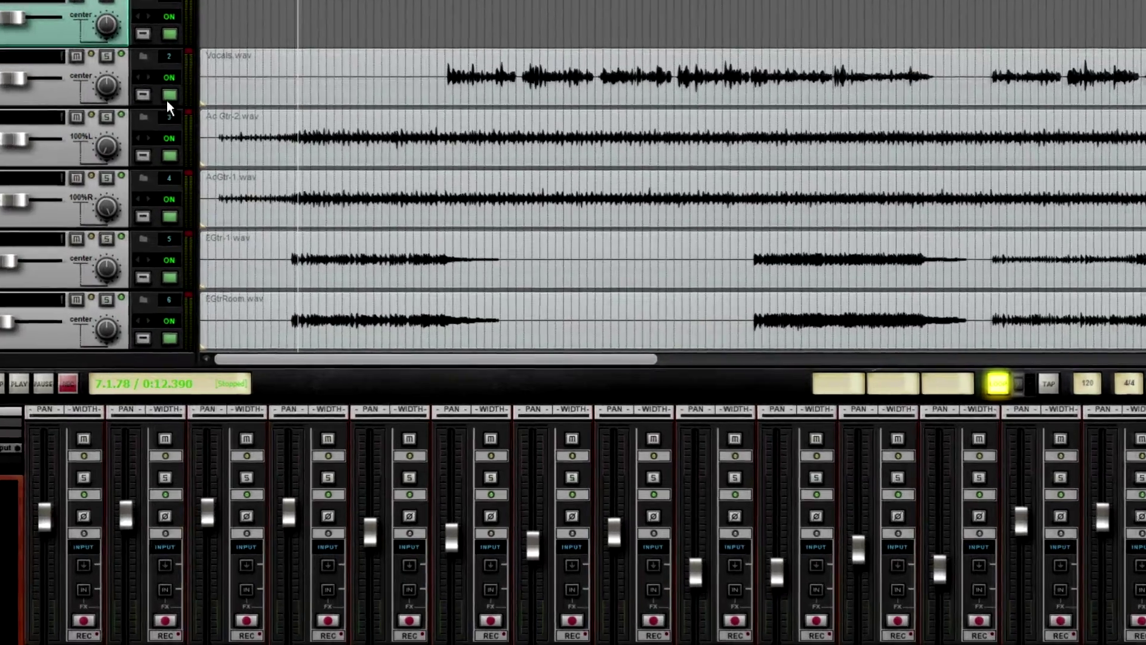
pyautogui.click(197, 103)
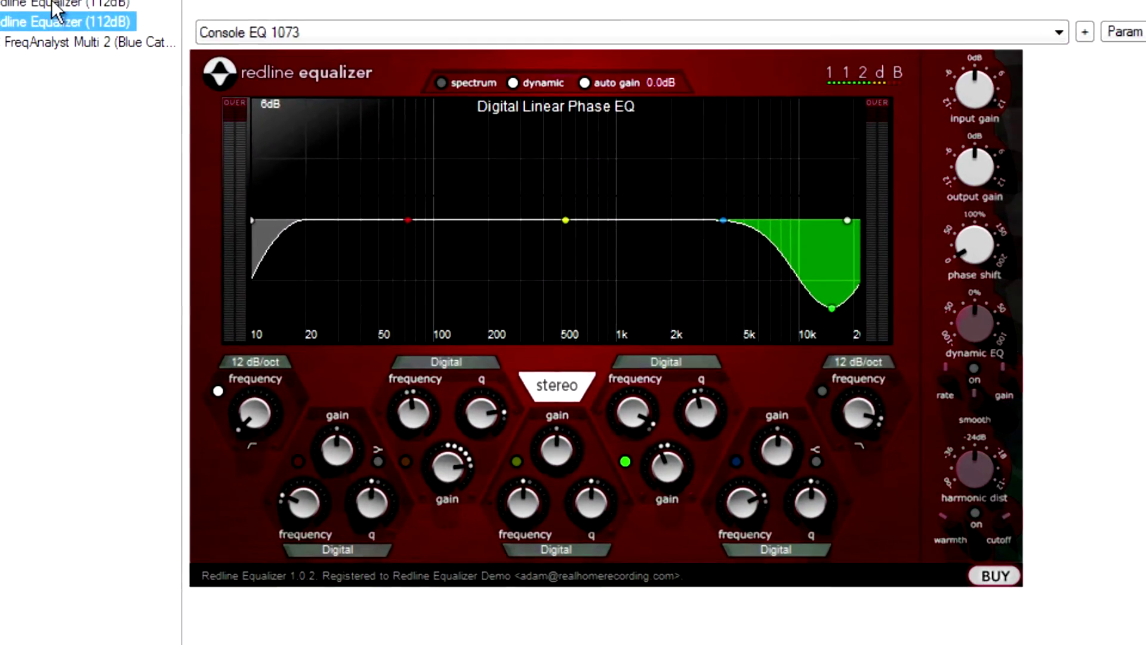
pyautogui.click(179, 81)
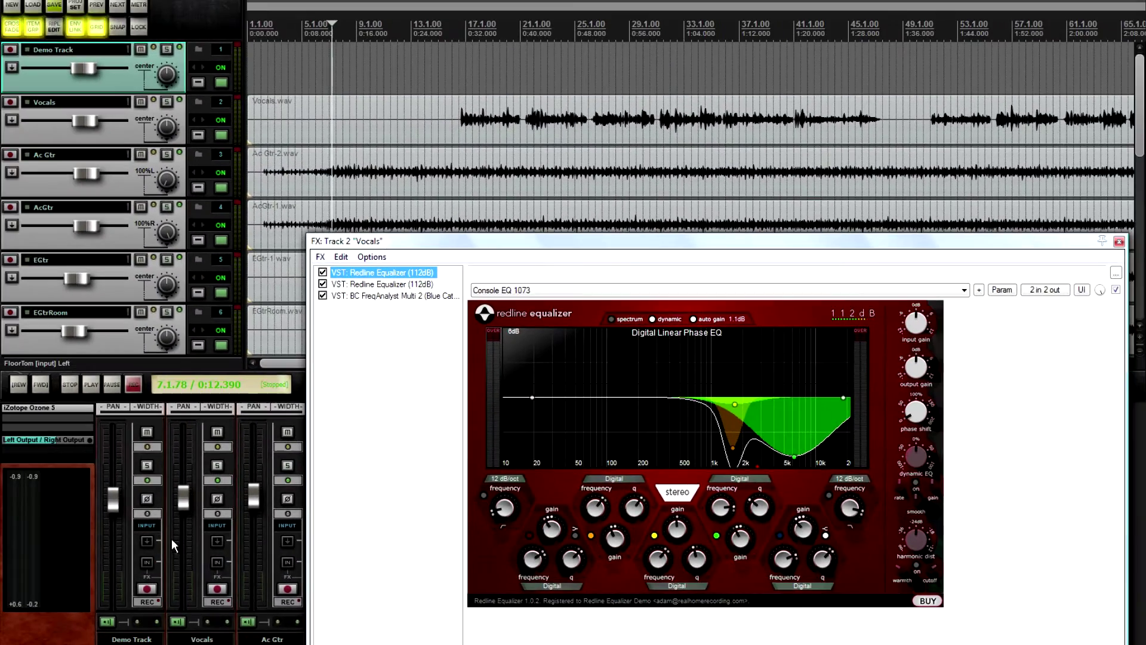
# Solo the Demo Track and enlarge the mixer to expose the channel strips' FX controls, with the Vocals effects window moved aside
pyautogui.click(149, 463)
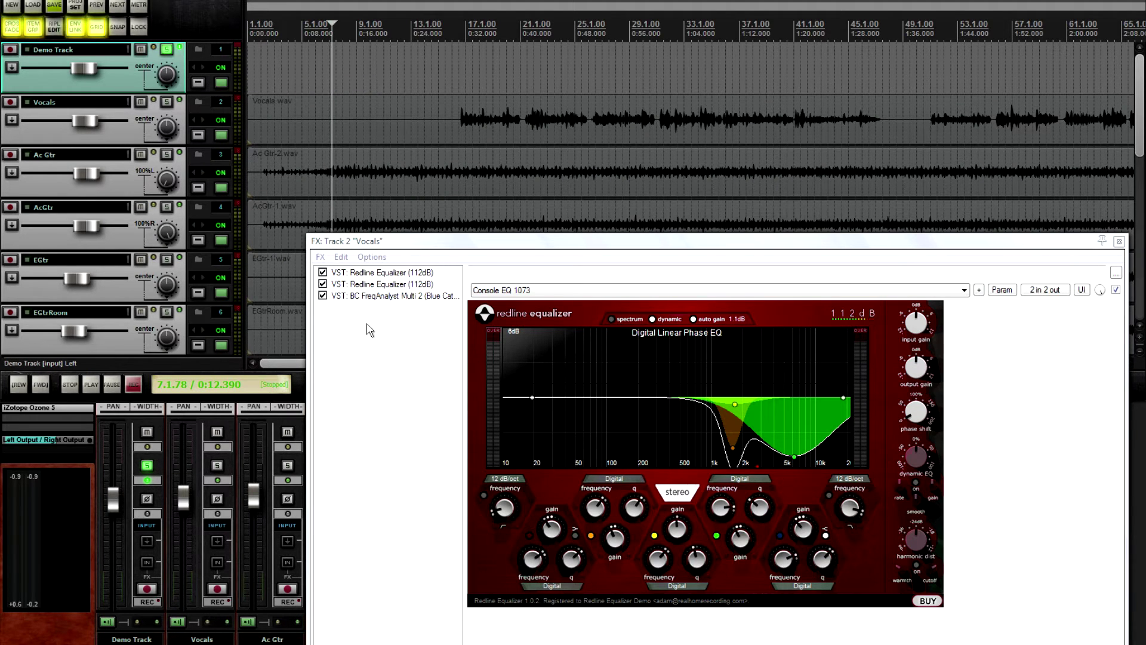
pyautogui.moveTo(428, 247); pyautogui.dragTo(381, 223)
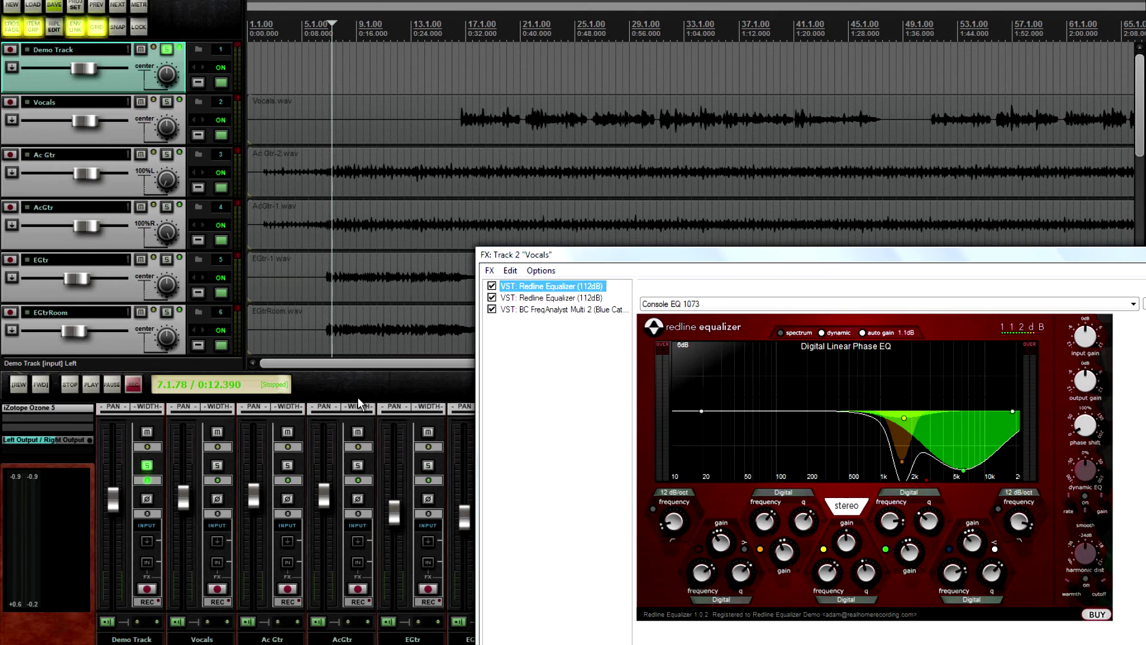
pyautogui.moveTo(358, 395); pyautogui.dragTo(348, 189)
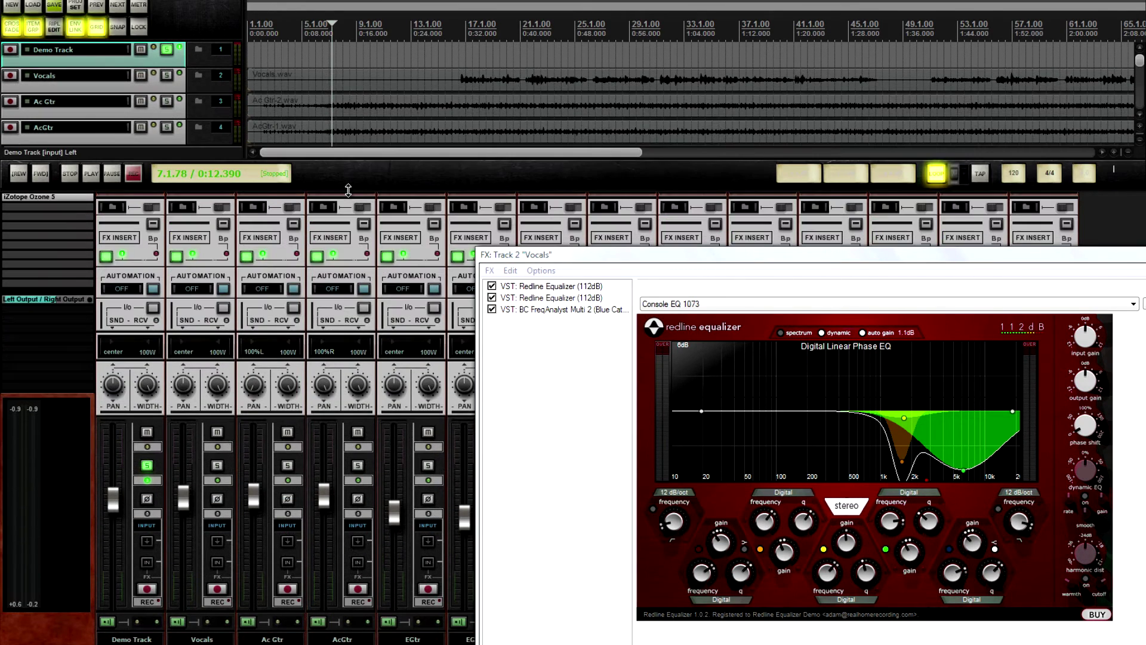
# Bypass the Vocals track's effects chain and reposition its effects window beside the channel strips
pyautogui.click(194, 255)
pyautogui.click(193, 256)
pyautogui.click(190, 257)
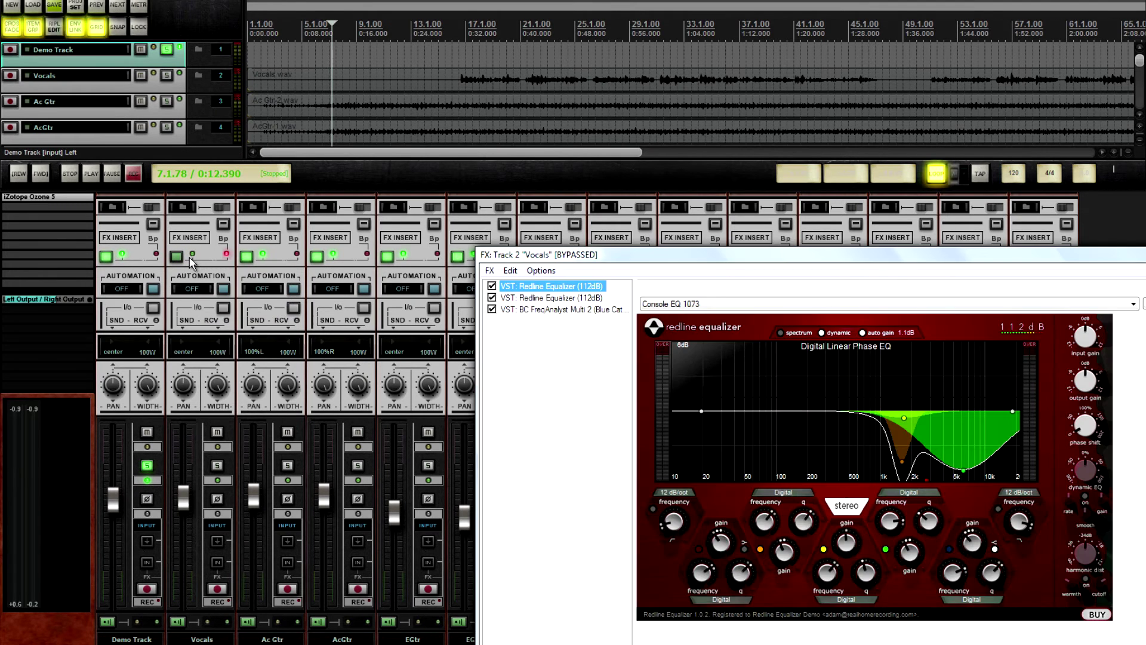
pyautogui.click(189, 257)
pyautogui.click(190, 257)
pyautogui.moveTo(609, 257); pyautogui.dragTo(384, 250)
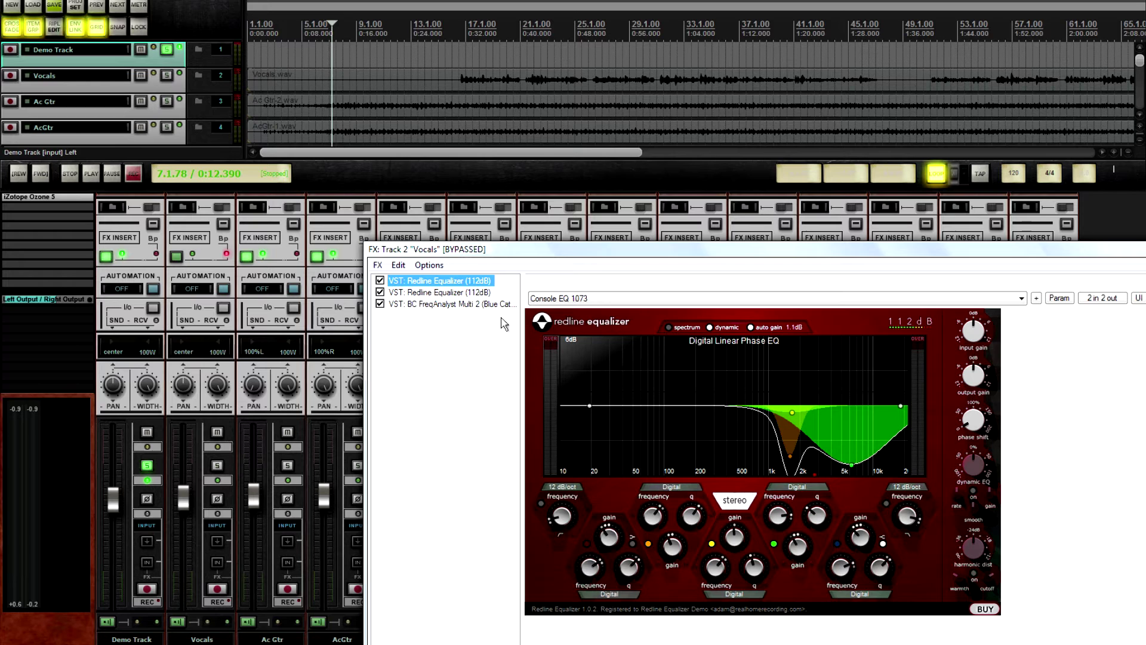
pyautogui.moveTo(582, 260); pyautogui.dragTo(559, 258)
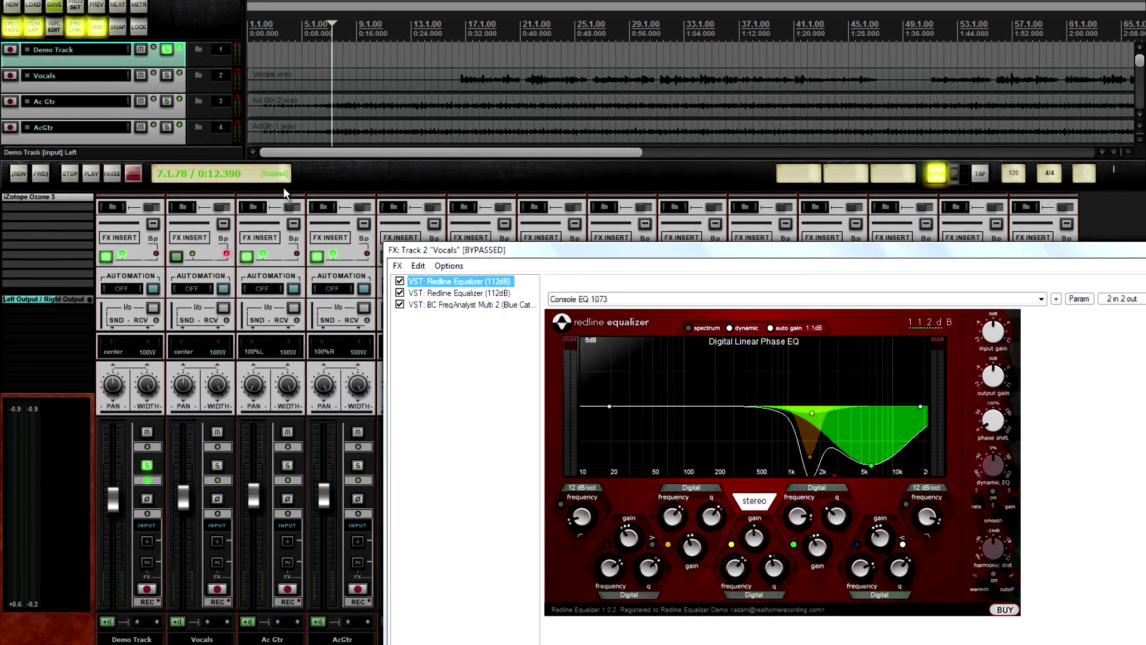
# Switch the solo from Demo Track to Vocals and play from bar 16, where the vocals begin
pyautogui.click(445, 26)
pyautogui.press('space')
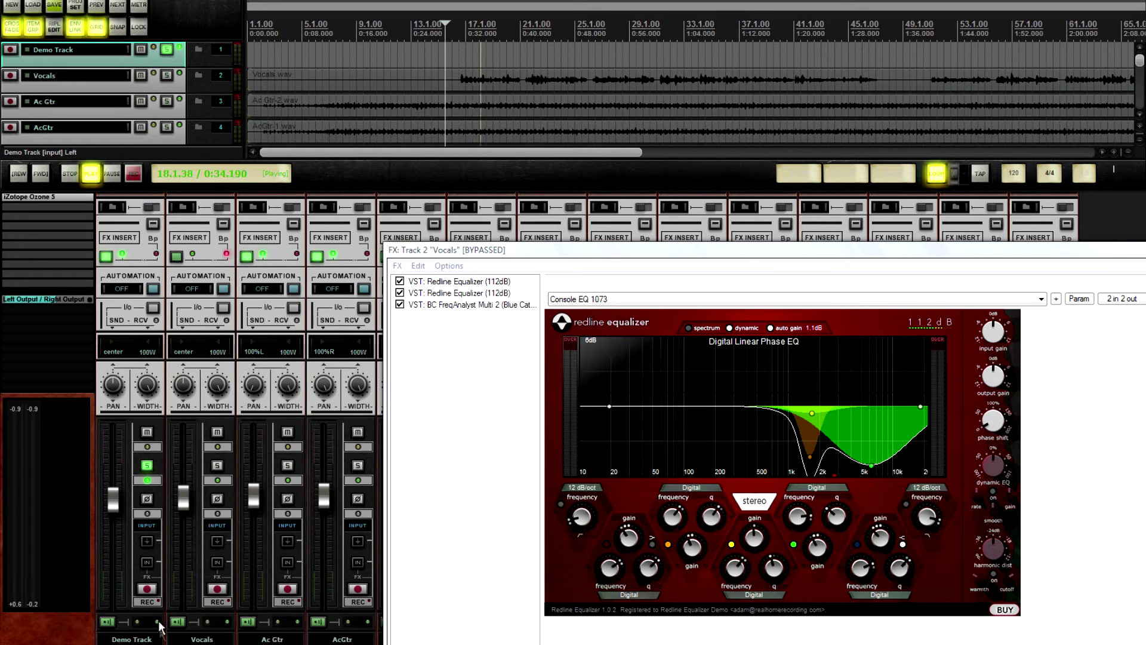
pyautogui.press('space')
pyautogui.click(146, 465)
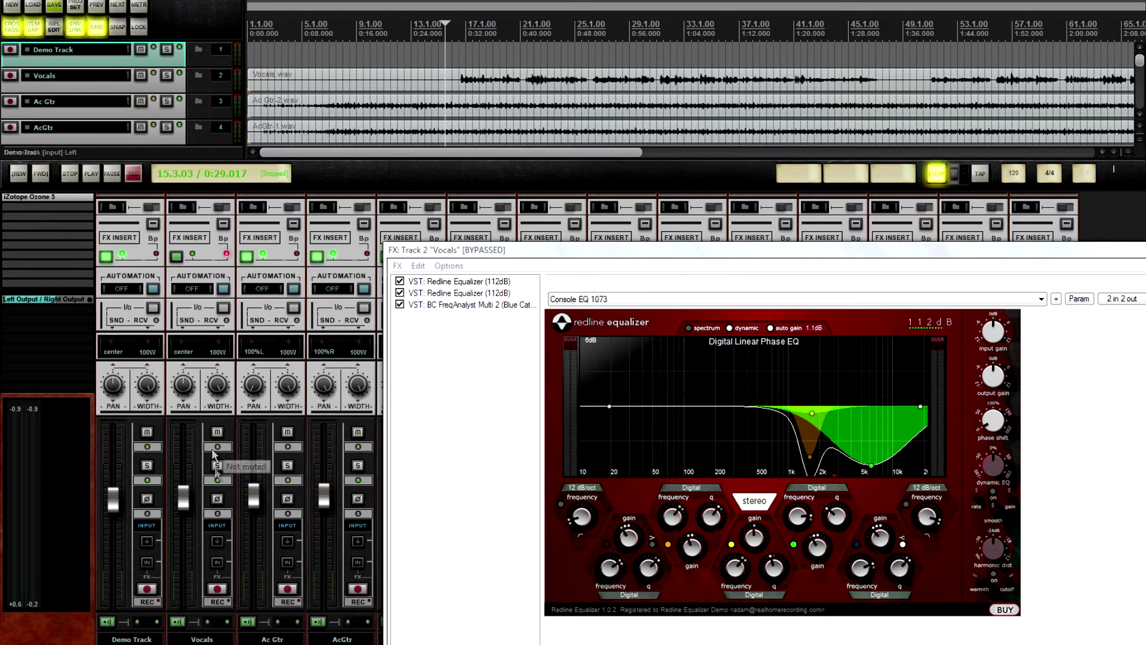
pyautogui.click(217, 465)
pyautogui.press('space')
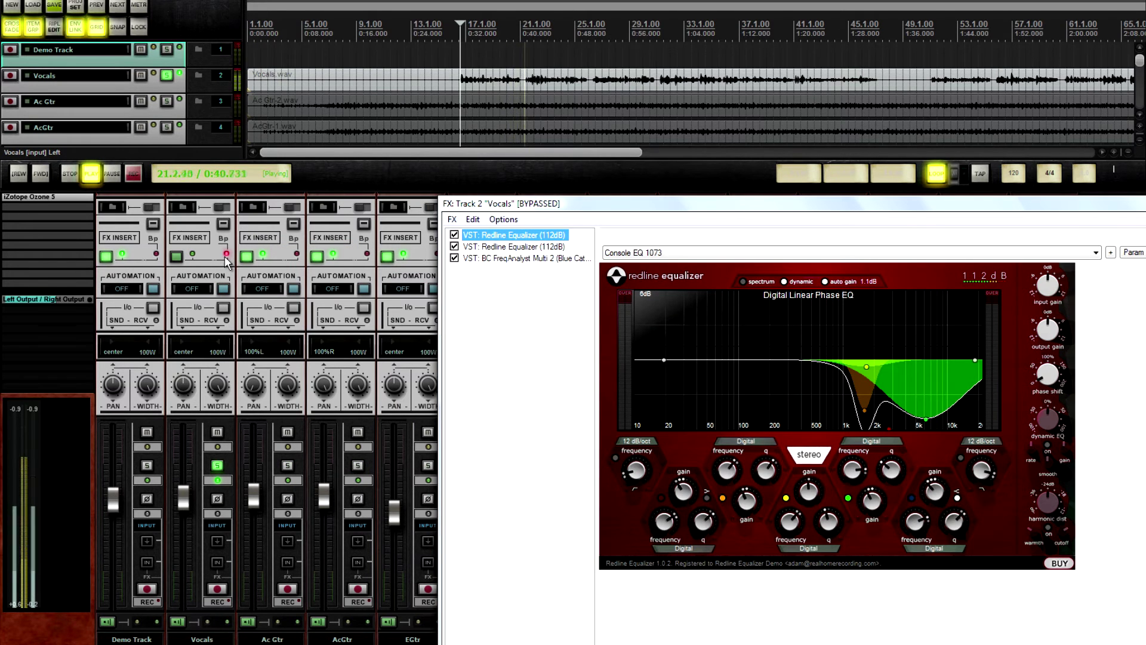
# Compare the soloed vocals with the effects chain enabled and bypassed, leave it enabled and stop playback
pyautogui.click(226, 255)
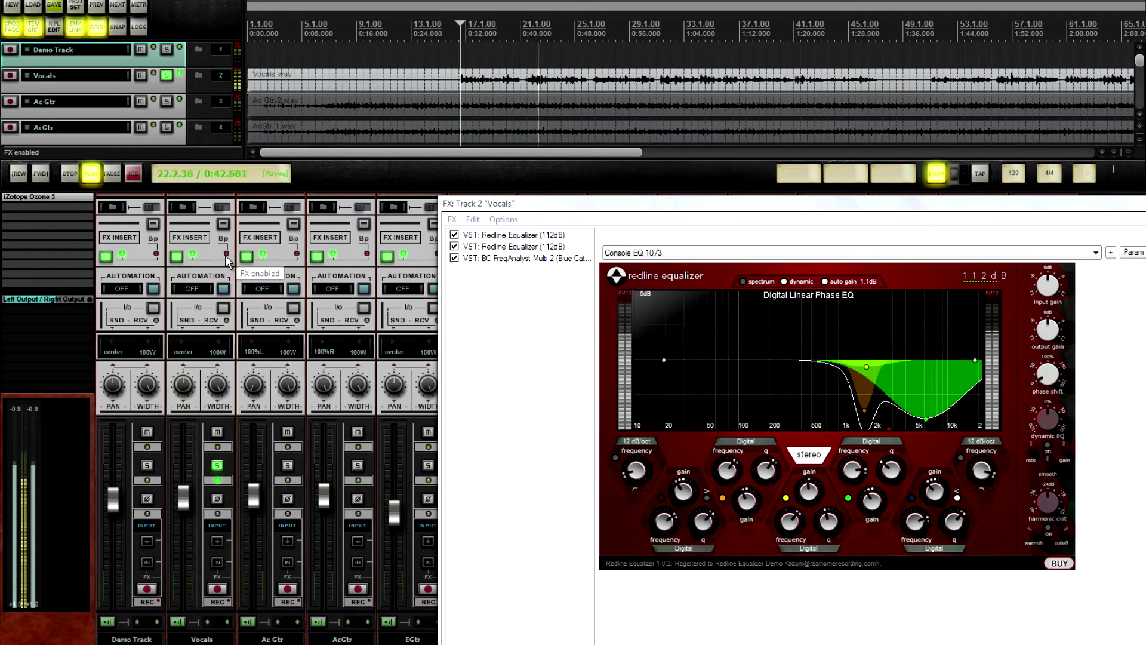
pyautogui.click(226, 254)
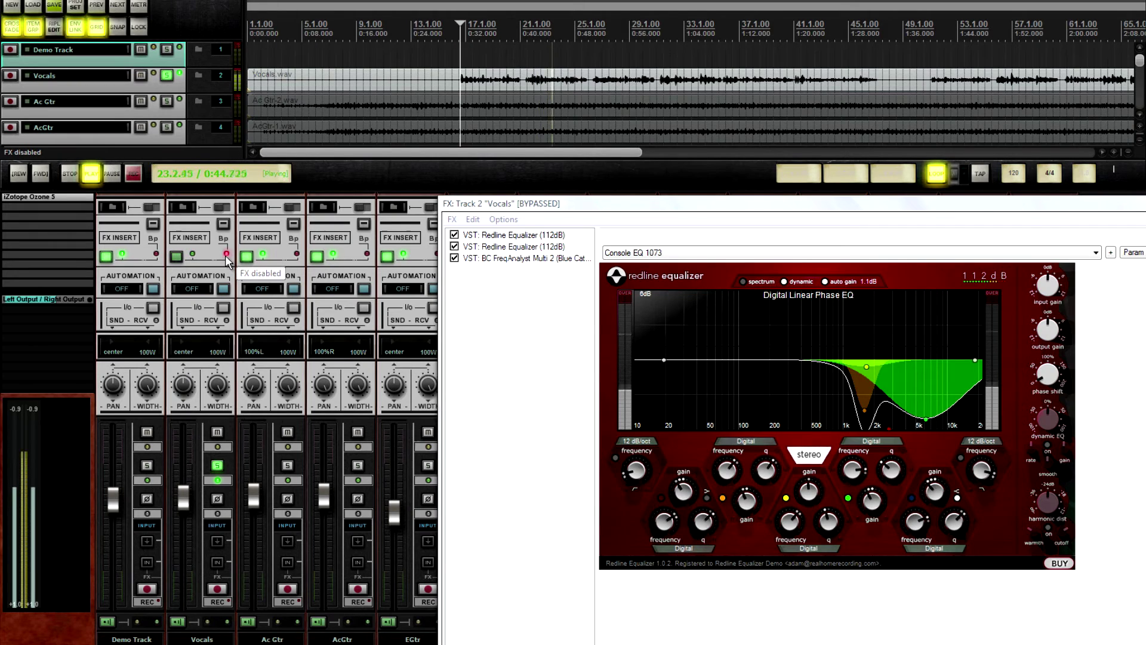
pyautogui.press('space')
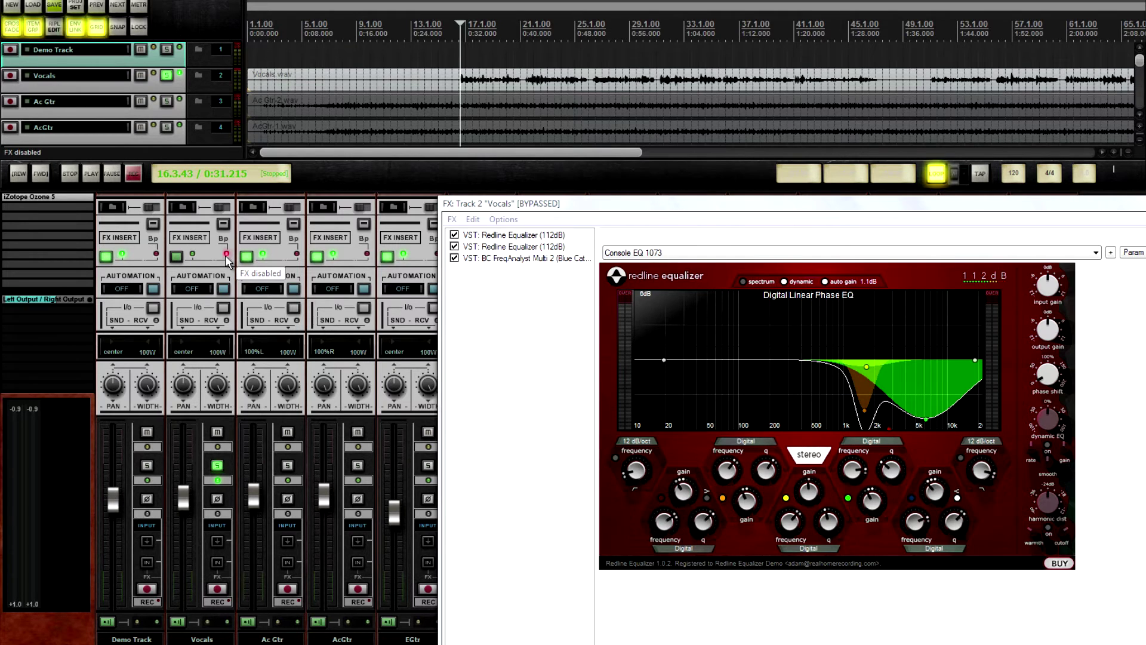
pyautogui.press('space')
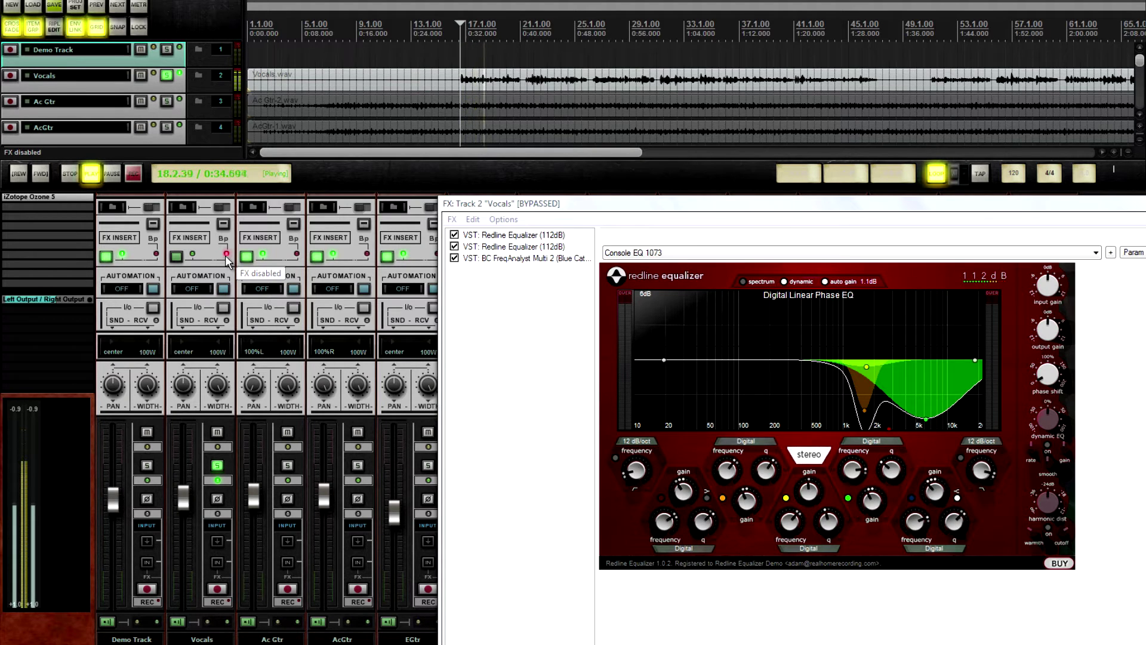
pyautogui.press('space')
pyautogui.click(225, 255)
pyautogui.press('space')
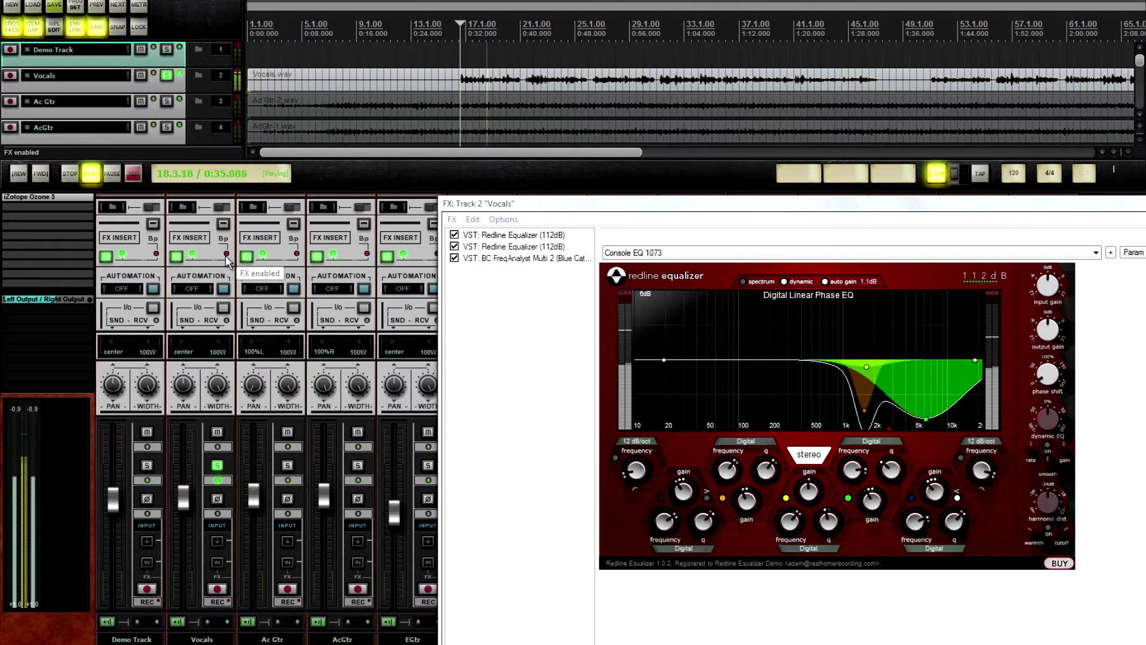
pyautogui.press('space')
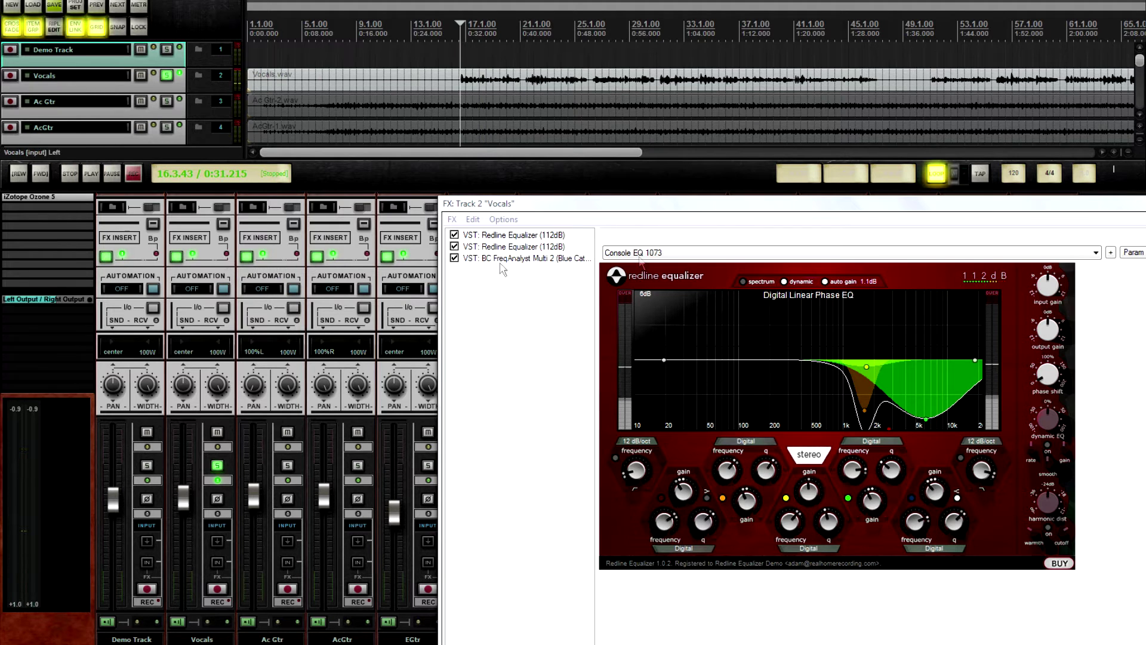
# Move the Vocals effects window aside and switch the solo from Vocals to Ac Gtr
pyautogui.moveTo(718, 206); pyautogui.dragTo(517, 203)
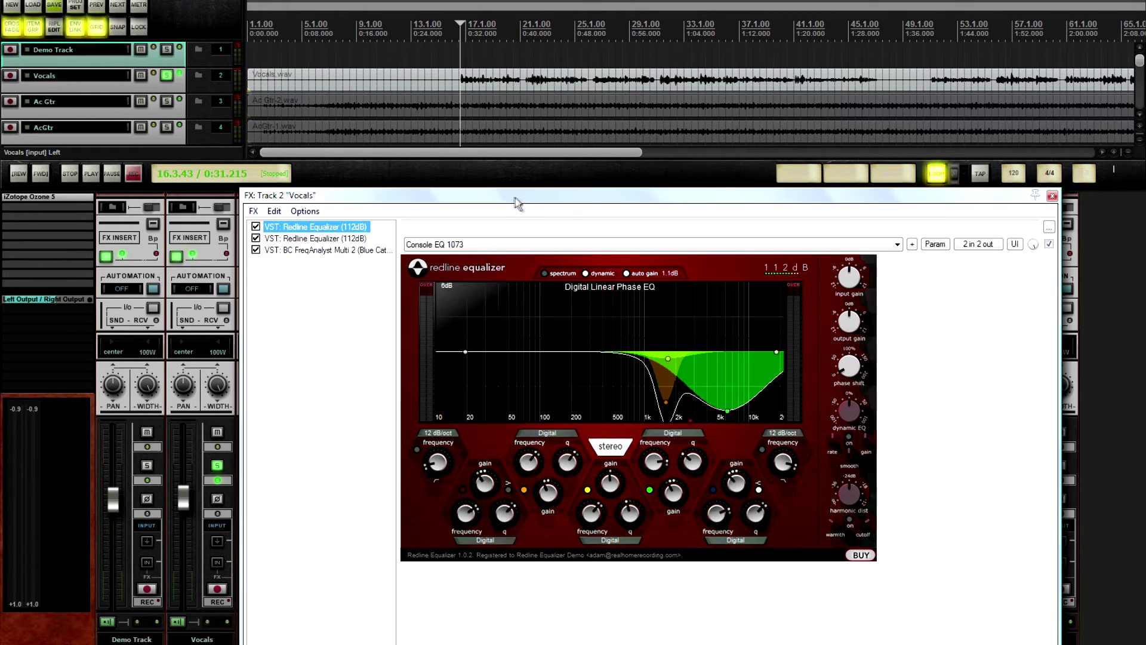
pyautogui.moveTo(406, 200); pyautogui.dragTo(658, 272)
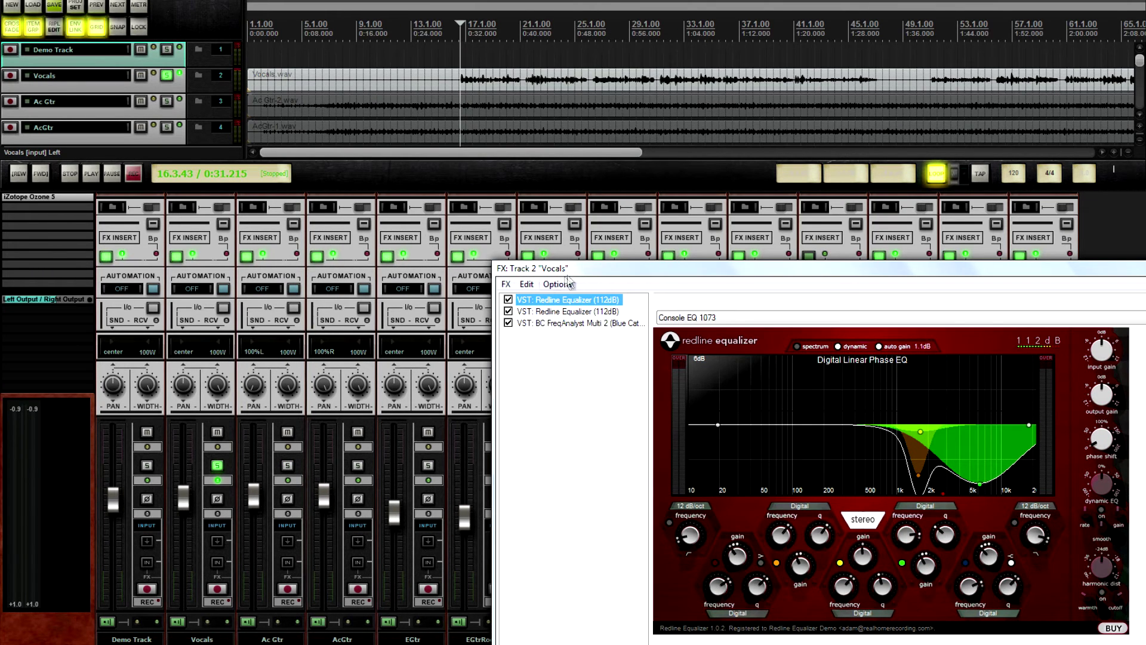
pyautogui.moveTo(584, 276); pyautogui.dragTo(605, 205)
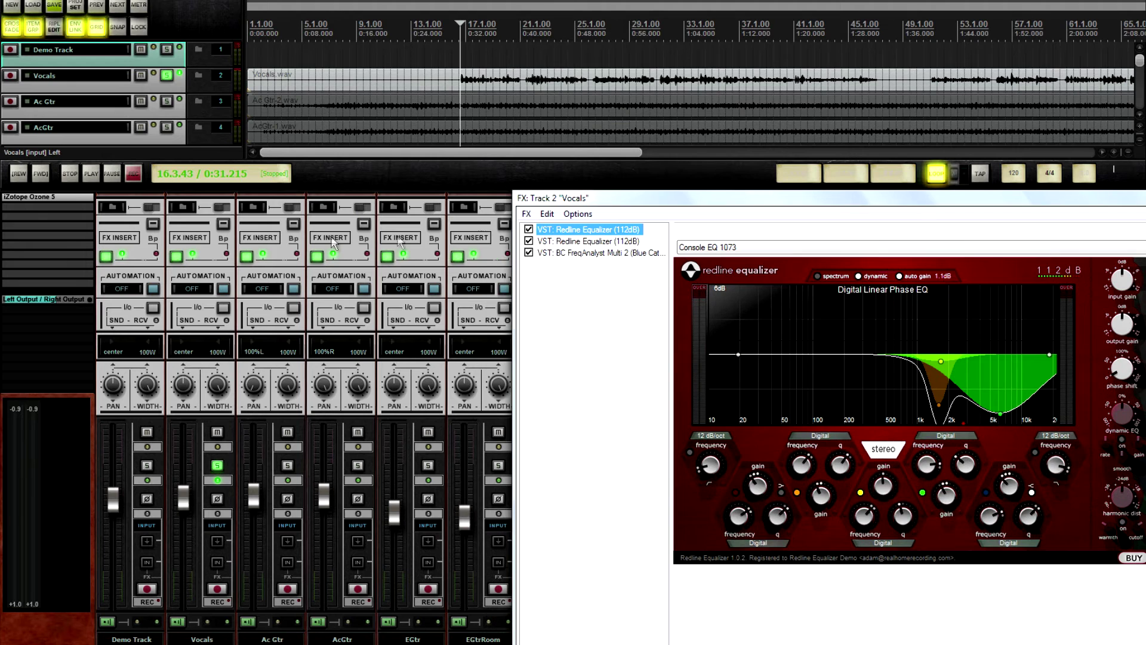
pyautogui.click(217, 465)
pyautogui.click(287, 466)
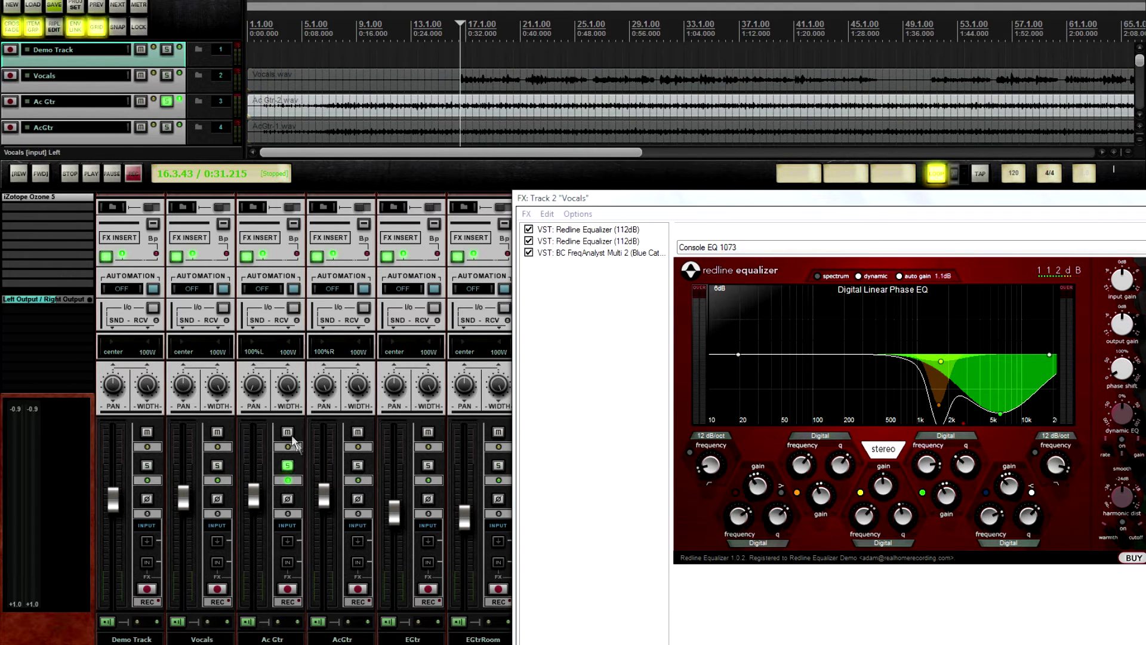
# Open the Ac Gtr track's effects window, close the Vocals one and reposition the Ac Gtr window over the mixer
pyautogui.click(250, 256)
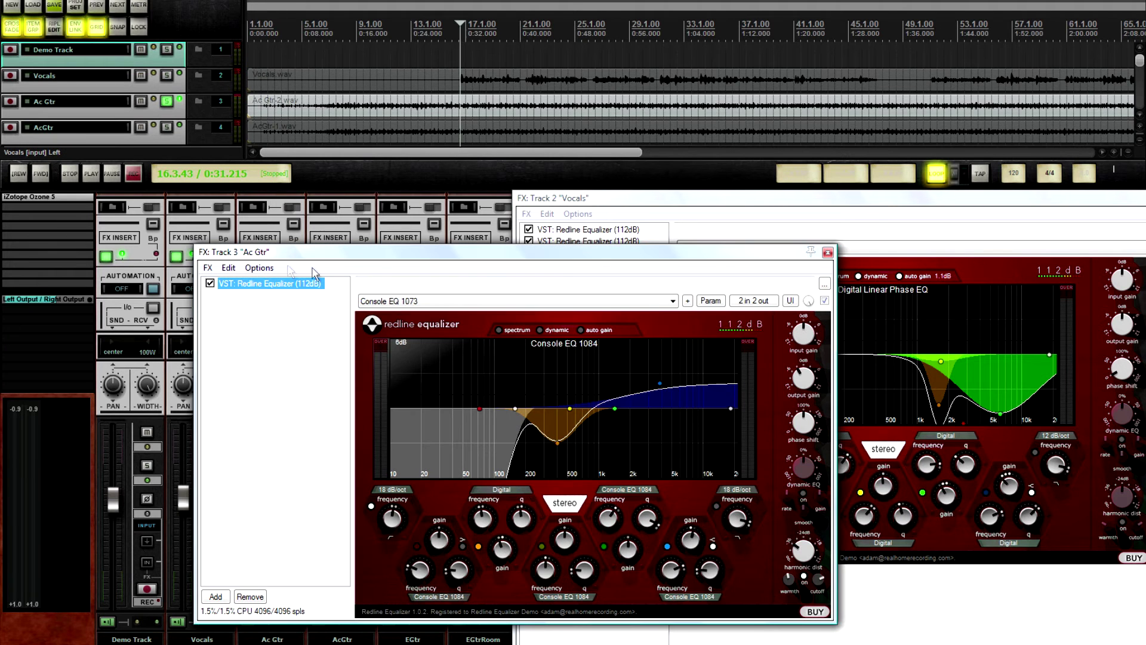
pyautogui.moveTo(1009, 201); pyautogui.dragTo(687, 202)
pyautogui.click(1004, 200)
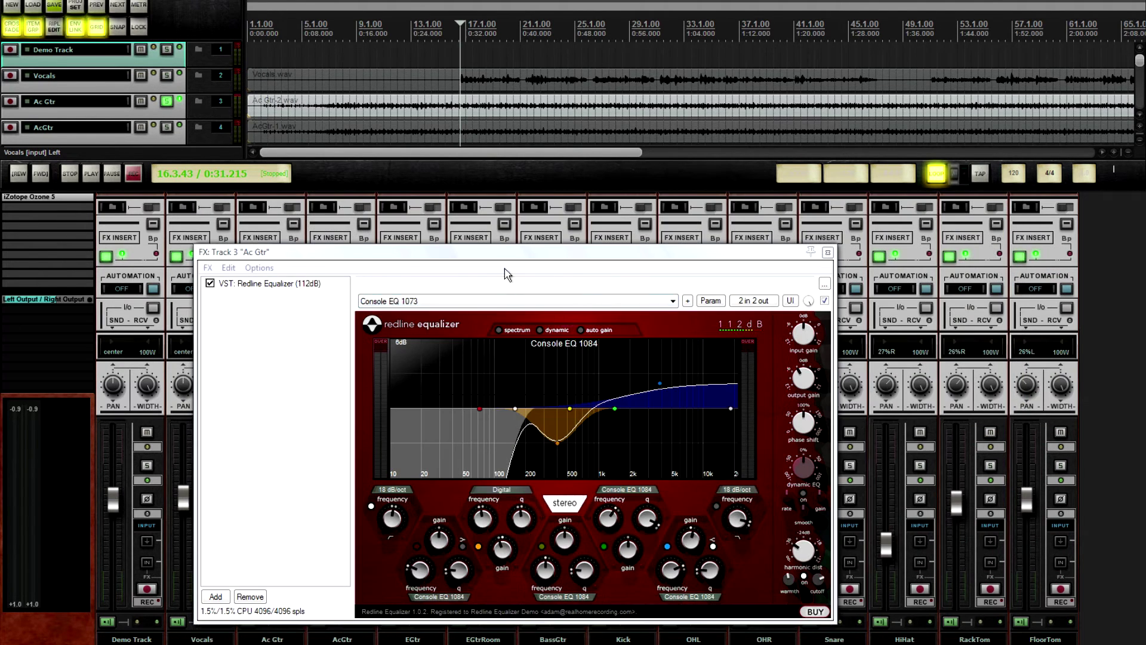
pyautogui.moveTo(505, 256); pyautogui.dragTo(740, 131)
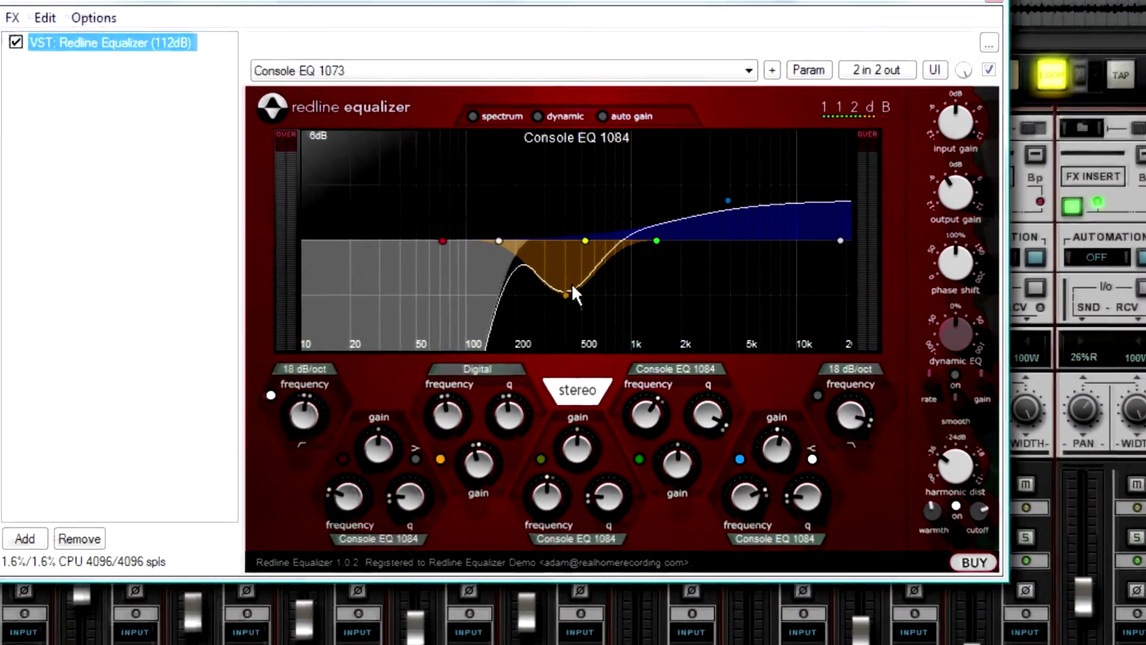
# Play the soloed Ac Gtr track, move its effects window clear of the mixer strips and stop playback
pyautogui.moveTo(579, 299)
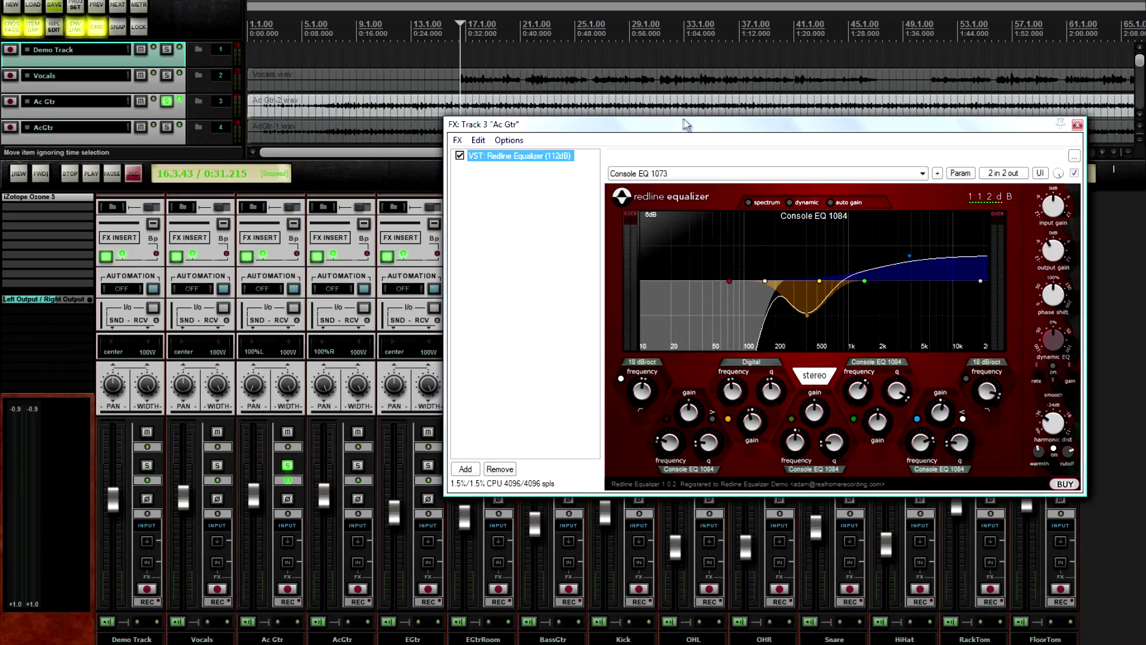
pyautogui.moveTo(687, 125); pyautogui.dragTo(506, 143)
pyautogui.press('space')
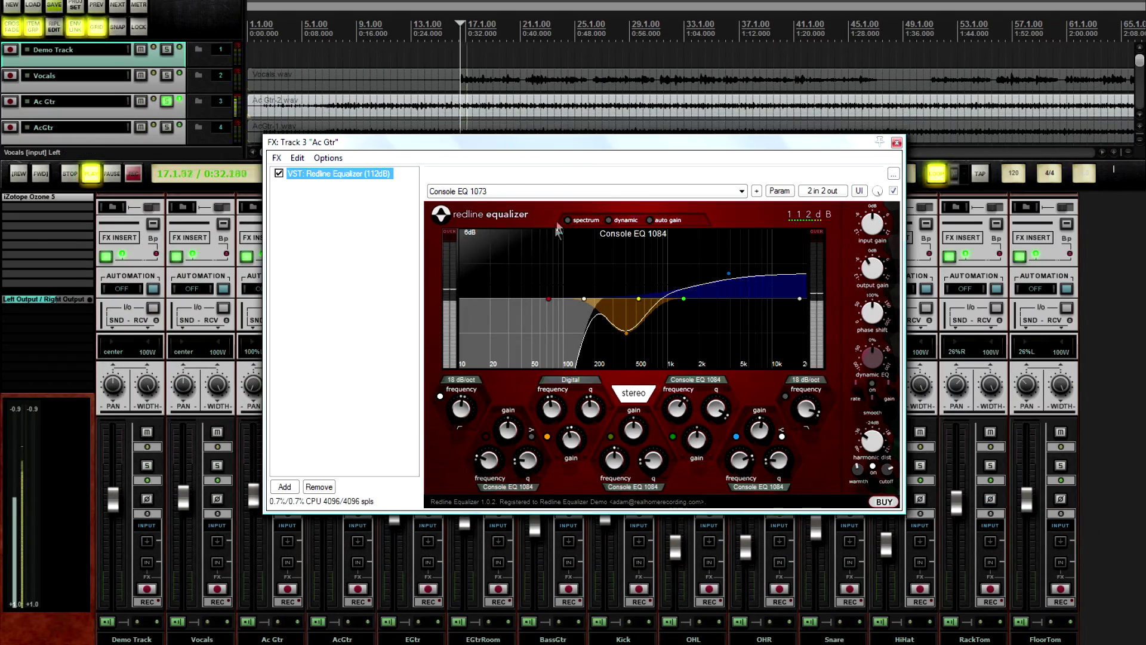
pyautogui.moveTo(538, 143); pyautogui.dragTo(891, 132)
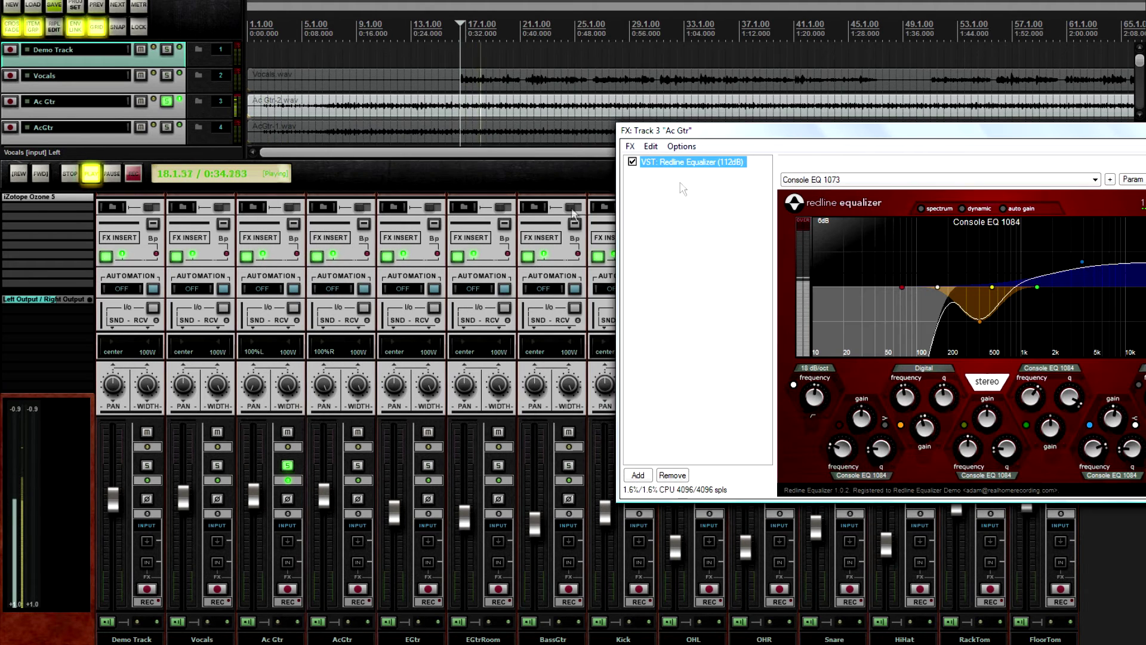
pyautogui.press('space')
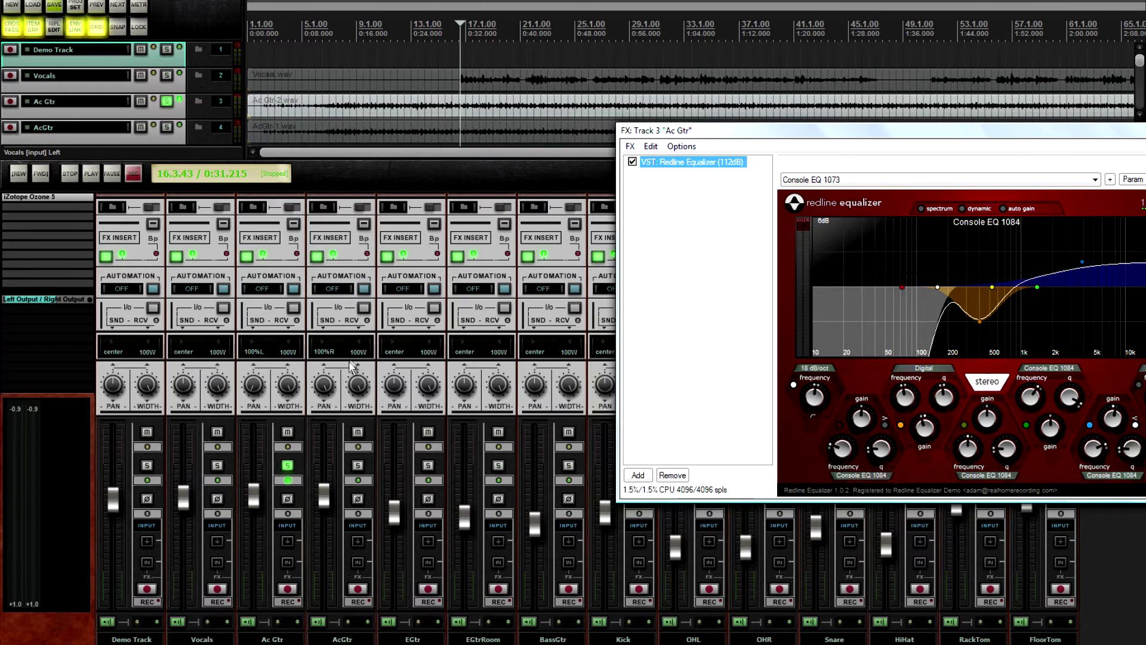
# Add AcGtr to the solo, select both acoustic guitar tracks and bypass their effects together
pyautogui.click(360, 465)
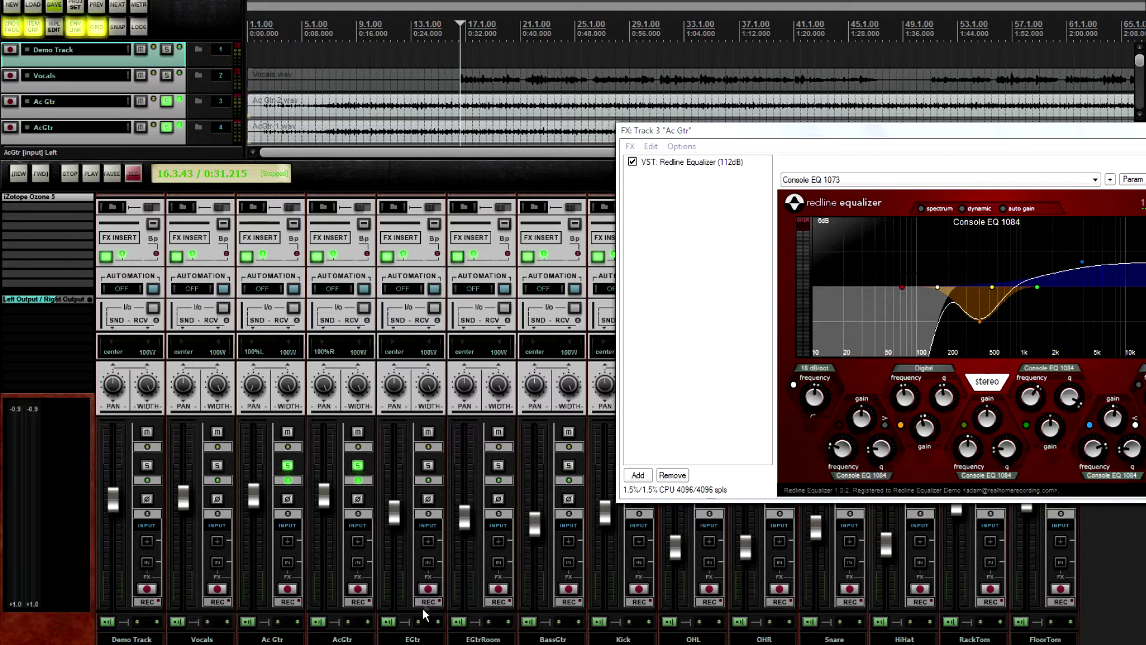
pyautogui.click(424, 640)
pyautogui.keyDown('ctrl'); pyautogui.click(351, 639); pyautogui.keyUp('ctrl')
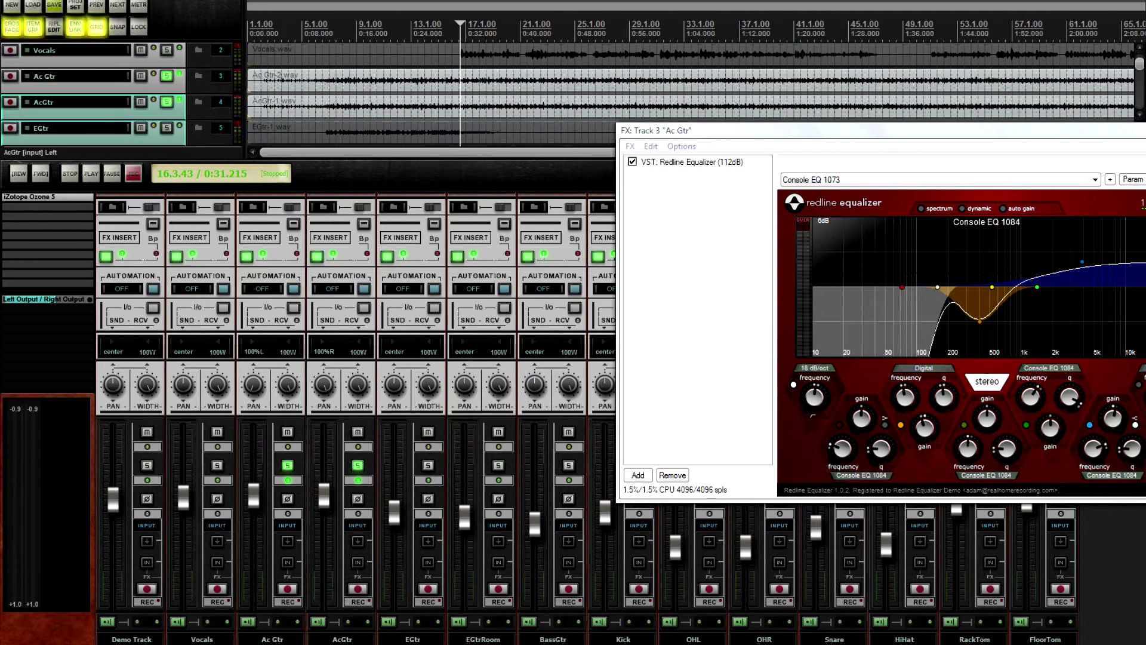
pyautogui.click(367, 256)
pyautogui.click(367, 256)
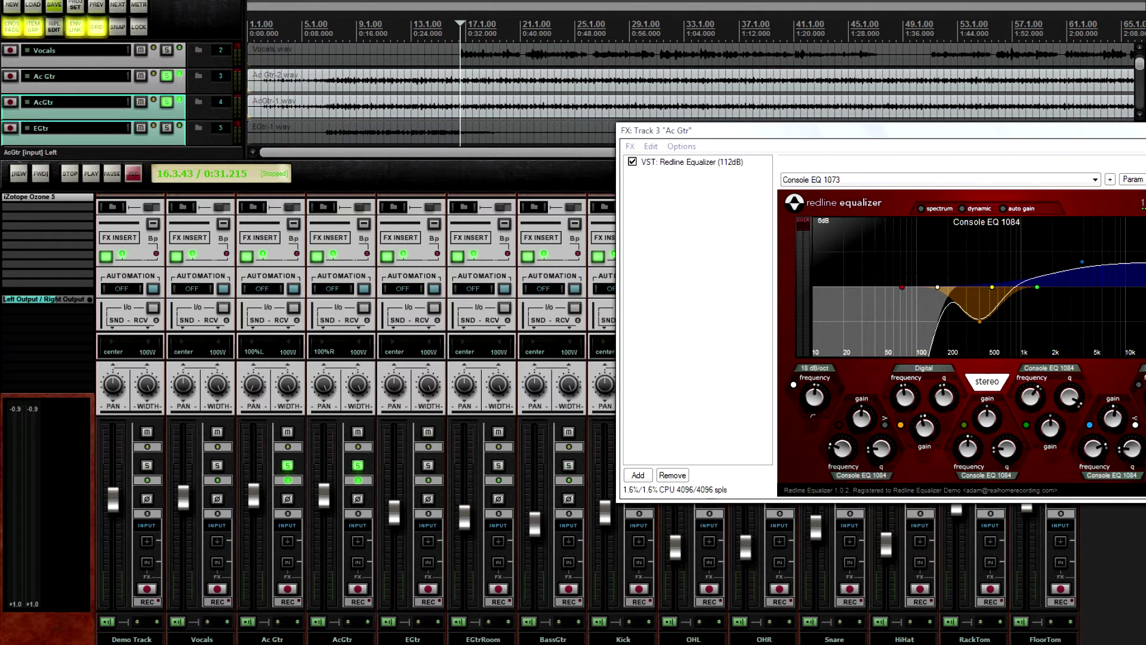
pyautogui.keyDown('ctrl'); pyautogui.click(288, 640); pyautogui.keyUp('ctrl')
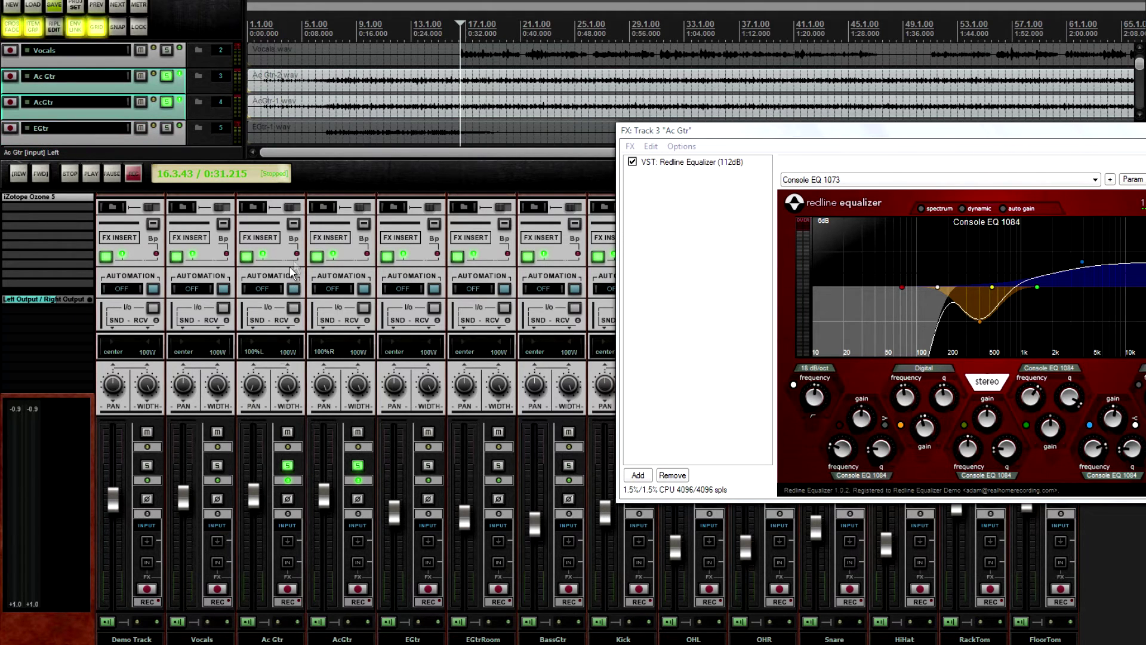
pyautogui.click(295, 255)
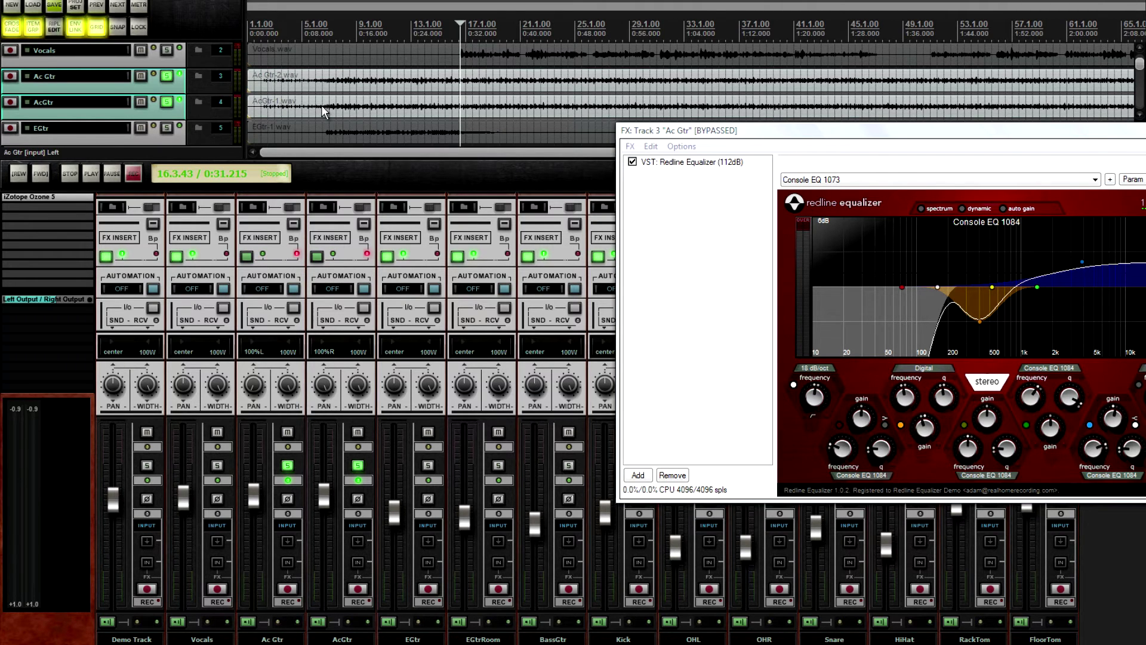
# Compare the two soloed acoustic guitars with effects bypassed and enabled, leave the effects enabled and stop playback
pyautogui.press('space')
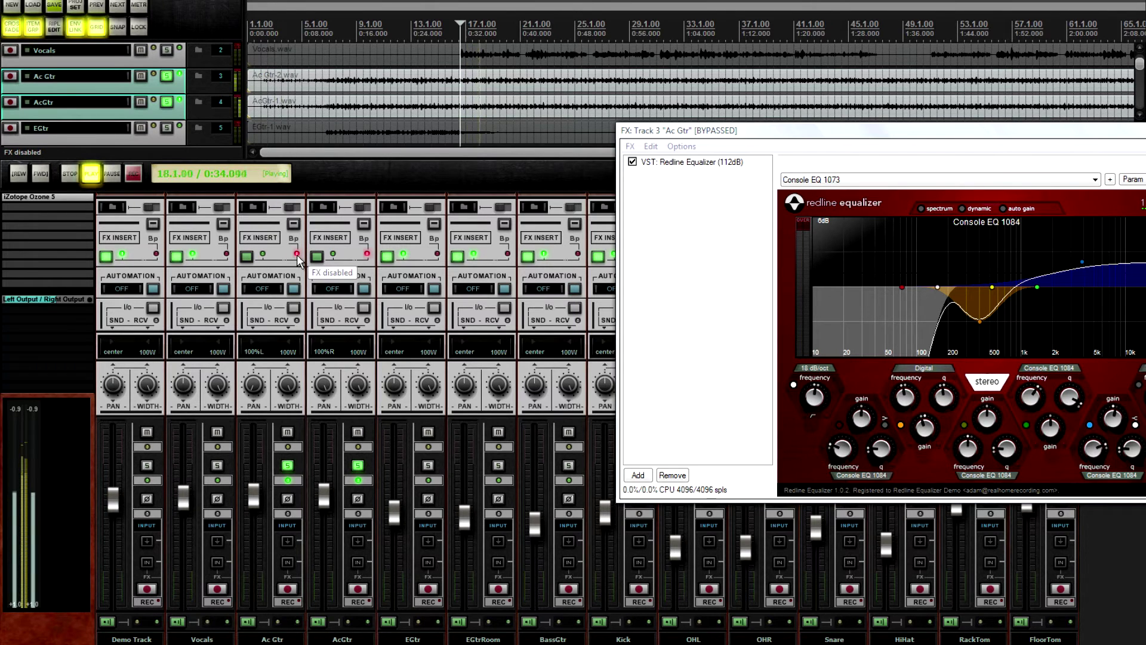
pyautogui.press('space')
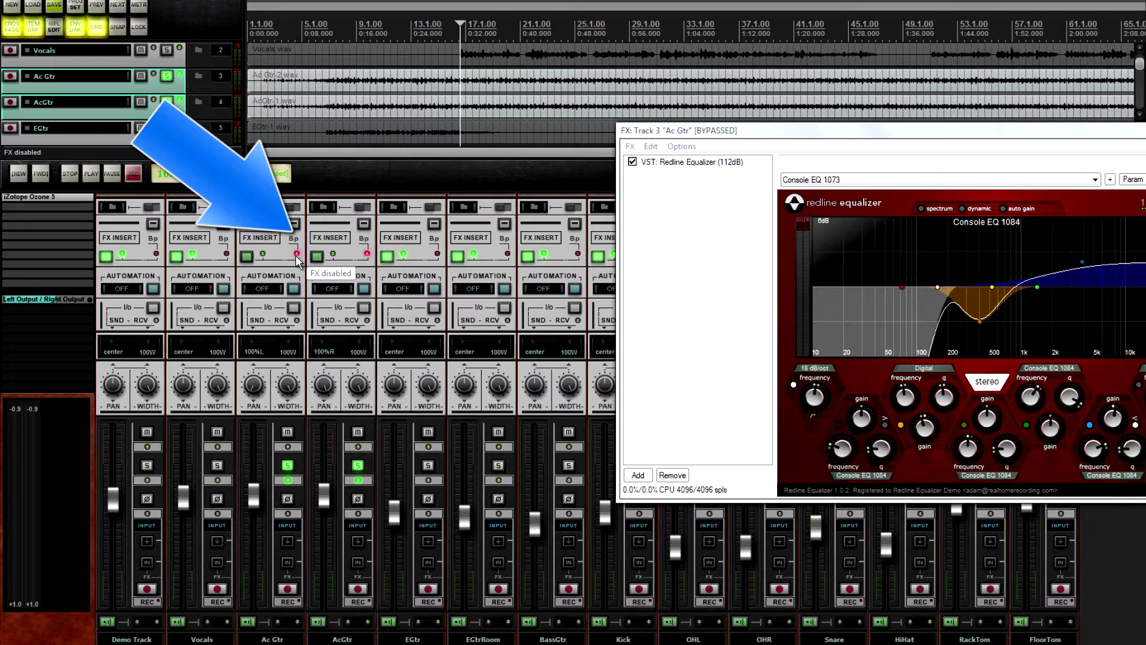
pyautogui.press('space')
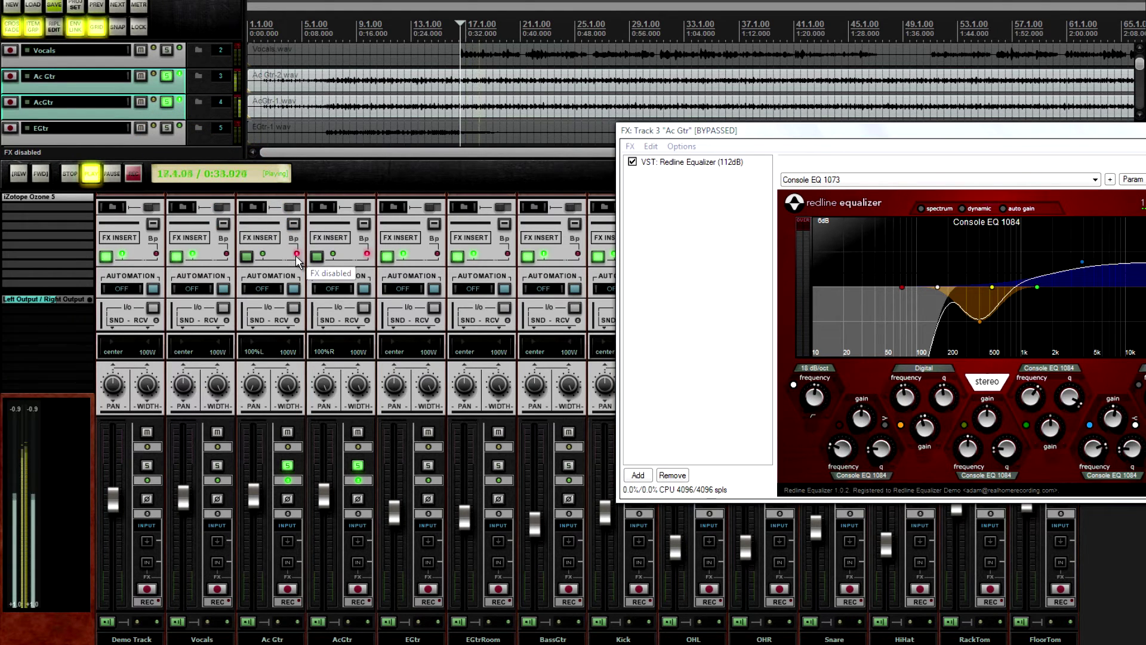
pyautogui.click(296, 257)
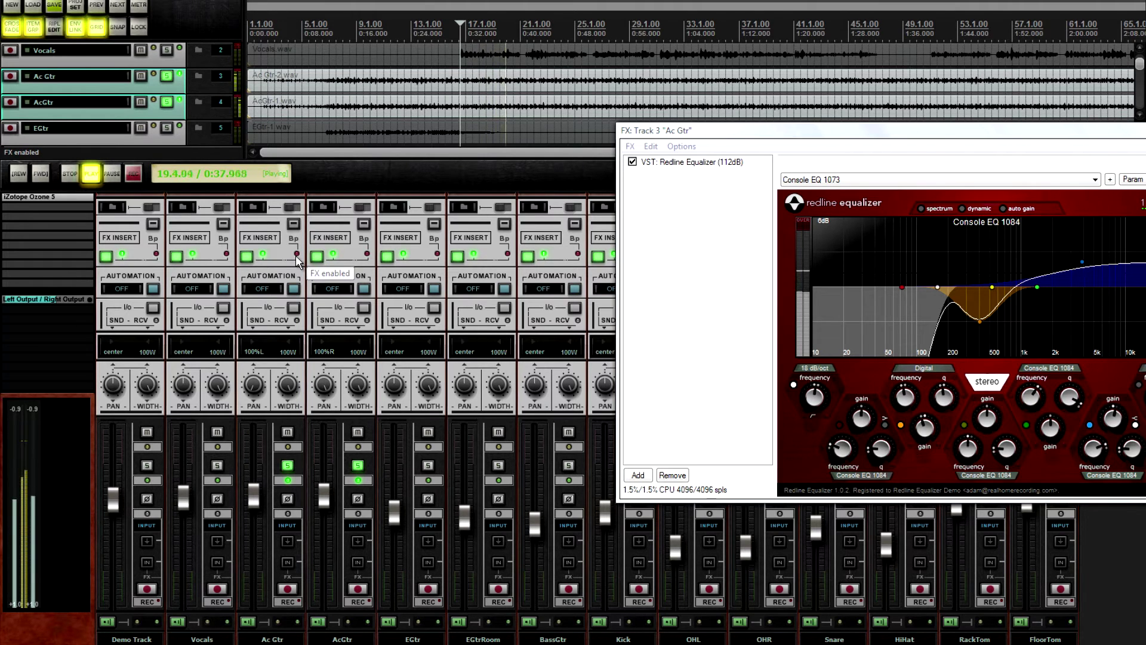
pyautogui.click(297, 257)
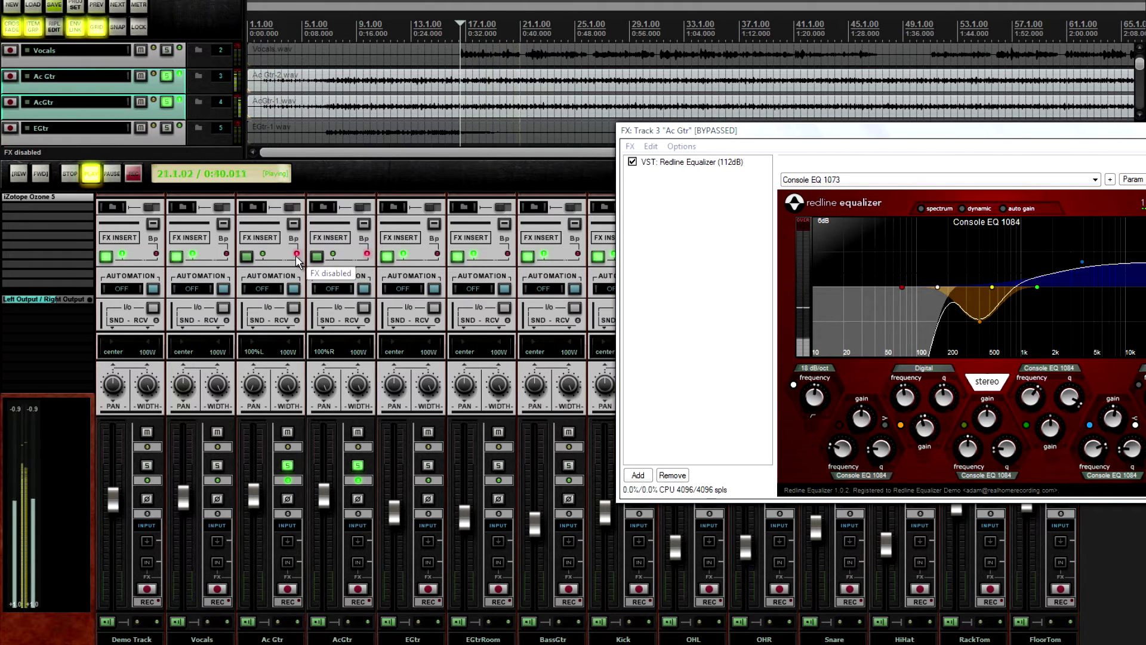
pyautogui.click(296, 257)
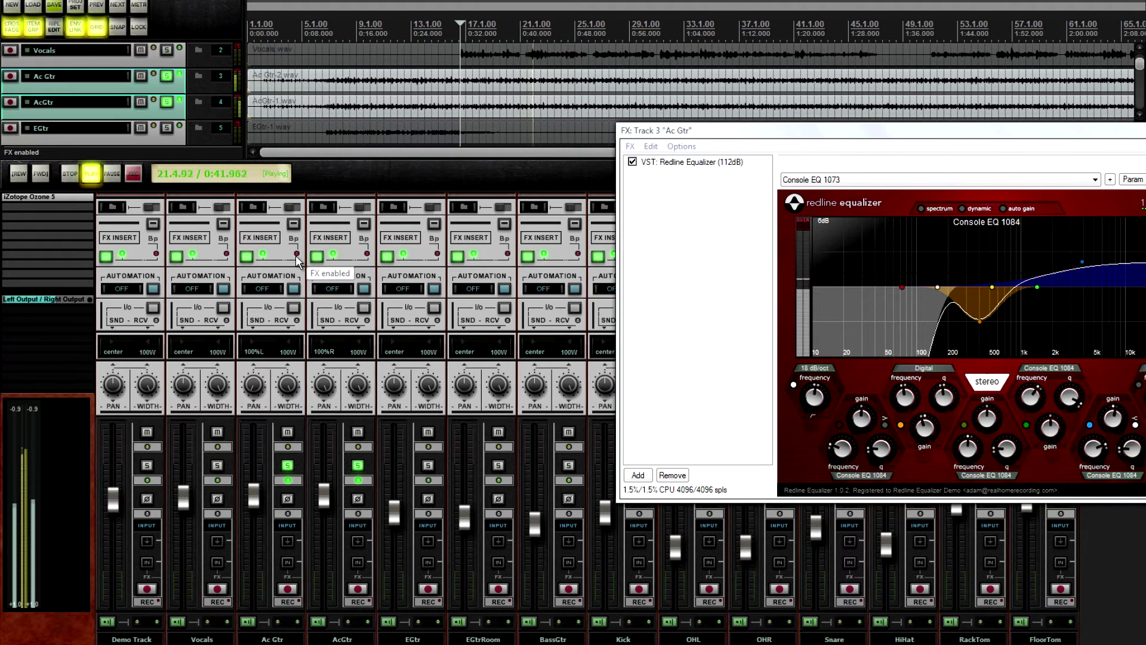
pyautogui.press('space')
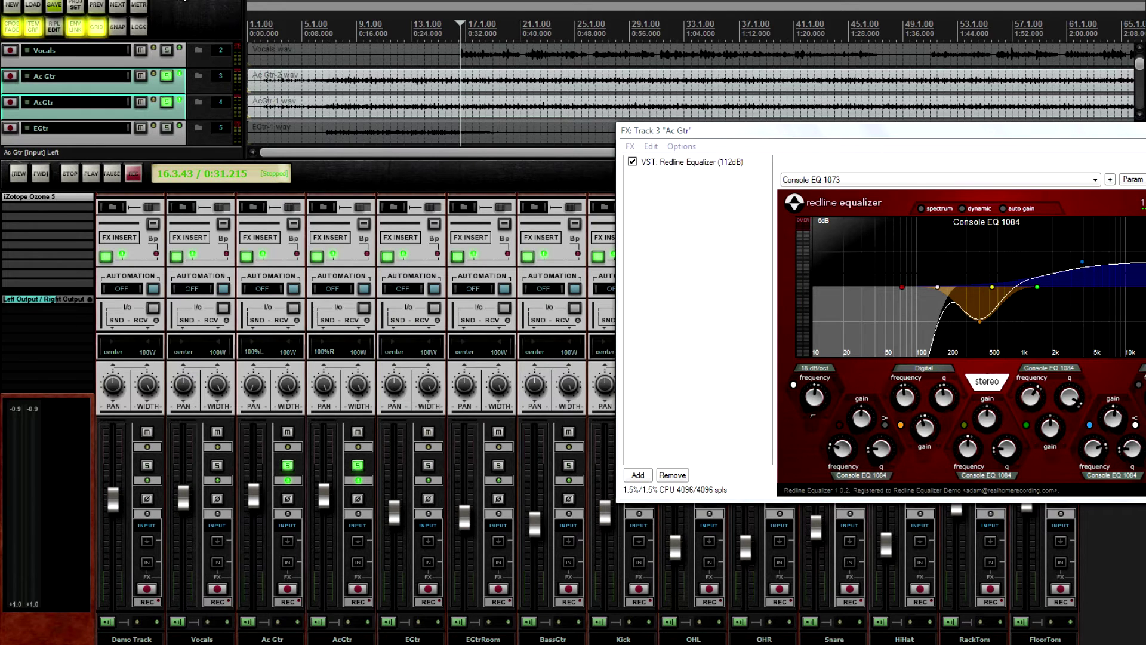
# Switch the program's colour theme to Default_3.0
pyautogui.click(184, 1)
pyautogui.moveTo(424, 386)
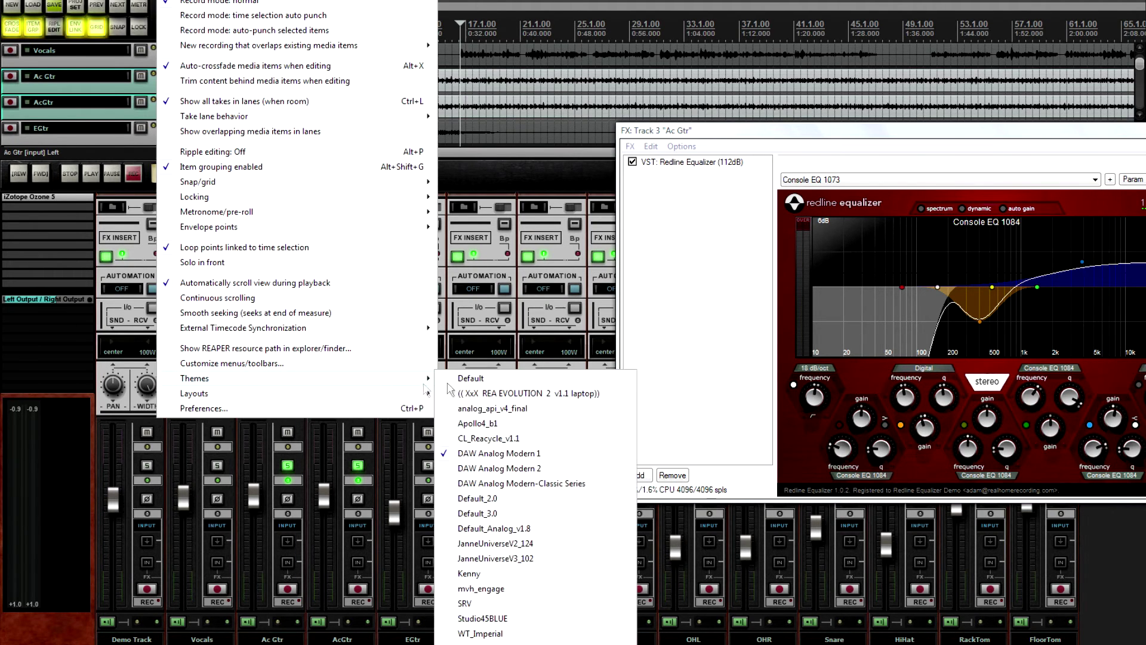
pyautogui.click(507, 515)
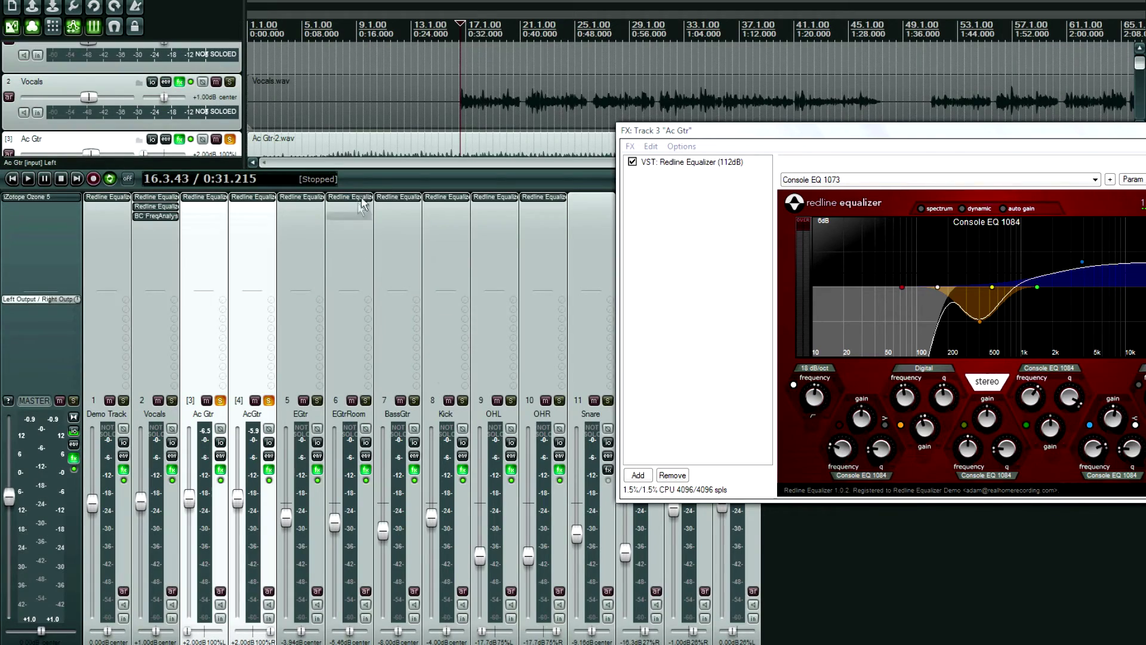
# Enlarge the track area above the mixer and close the Ac Gtr effects window
pyautogui.moveTo(366, 197); pyautogui.dragTo(382, 429)
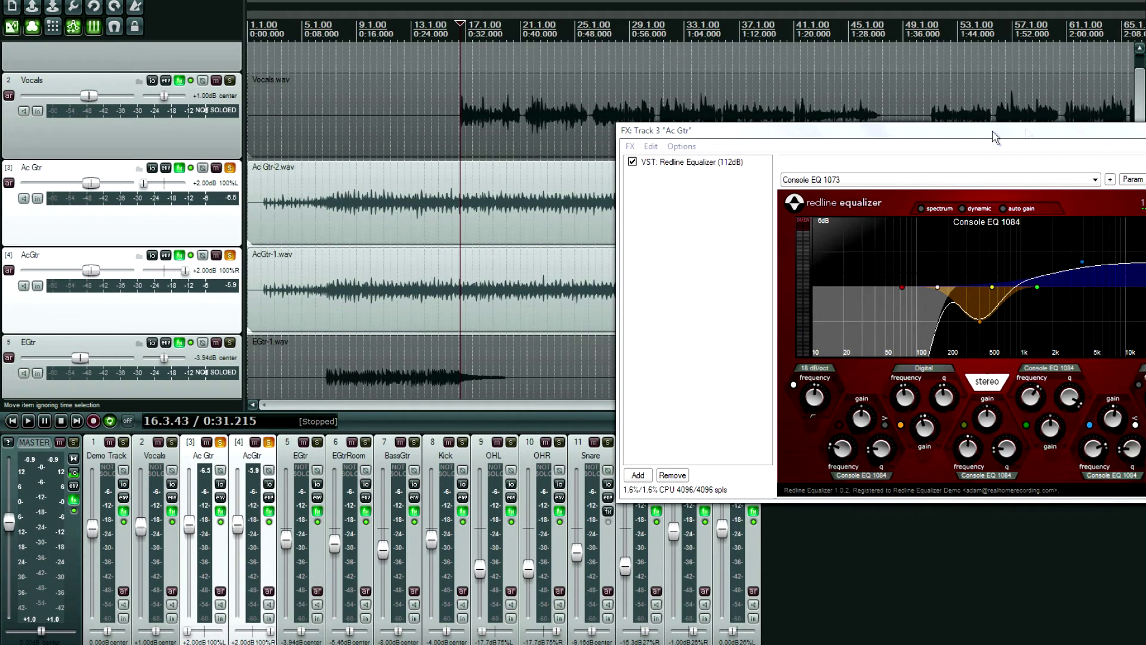
pyautogui.moveTo(950, 139); pyautogui.dragTo(513, 142)
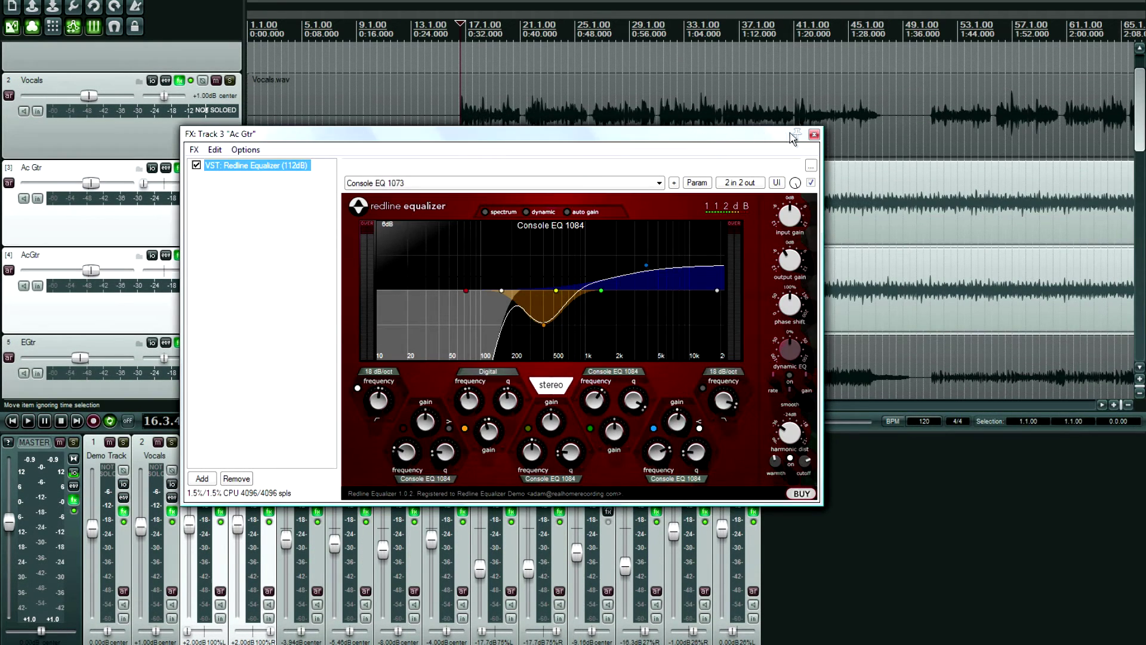
pyautogui.click(814, 133)
# Switch the solo from the two acoustic guitar tracks to EGtr and EGtrRoom
pyautogui.moveTo(1139, 156); pyautogui.dragTo(1139, 186)
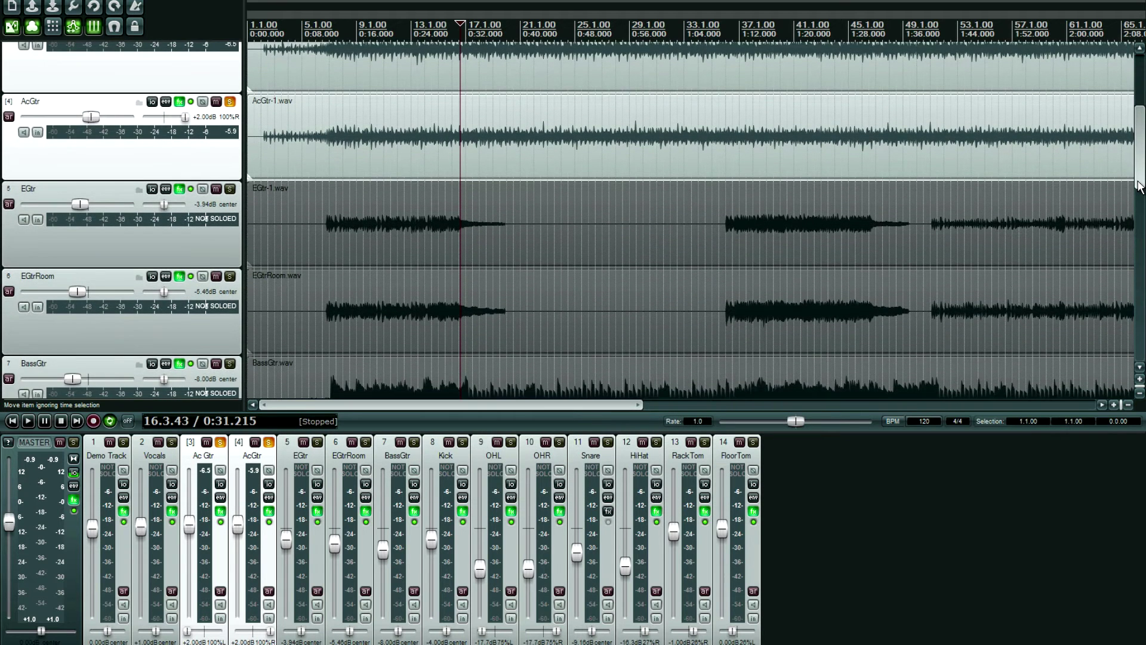
pyautogui.click(230, 189)
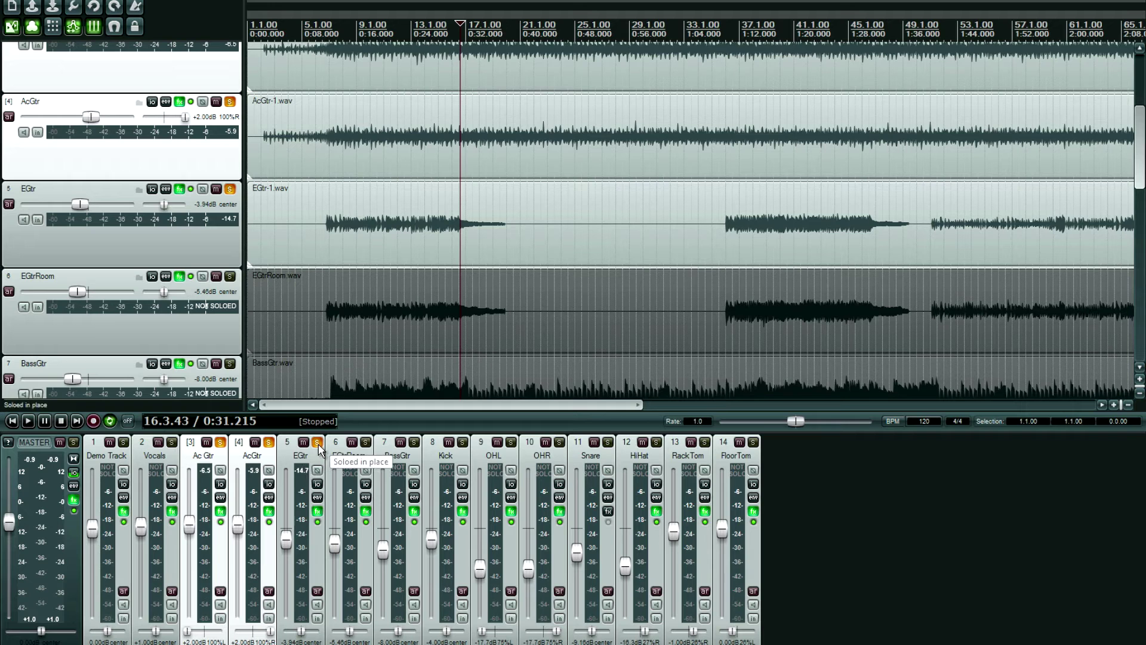
pyautogui.click(269, 442)
pyautogui.click(221, 442)
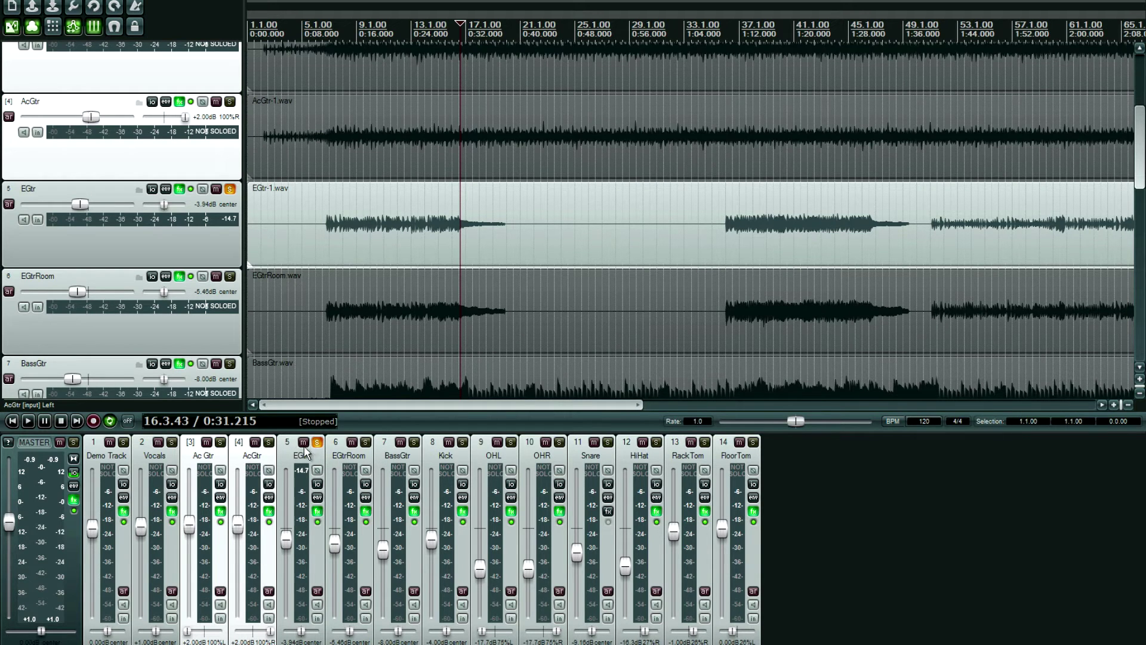
pyautogui.click(366, 442)
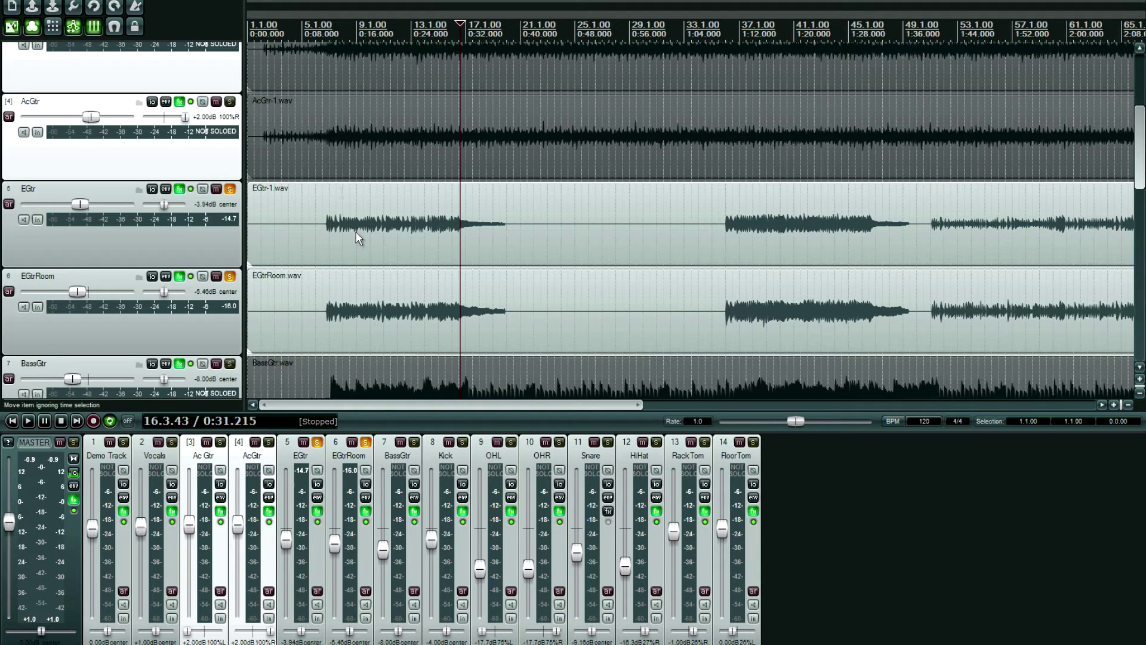
# Place the playback start in bar 8, leave only EGtr soloed and bypass the effects on EGtr and EGtrRoom
pyautogui.click(324, 24)
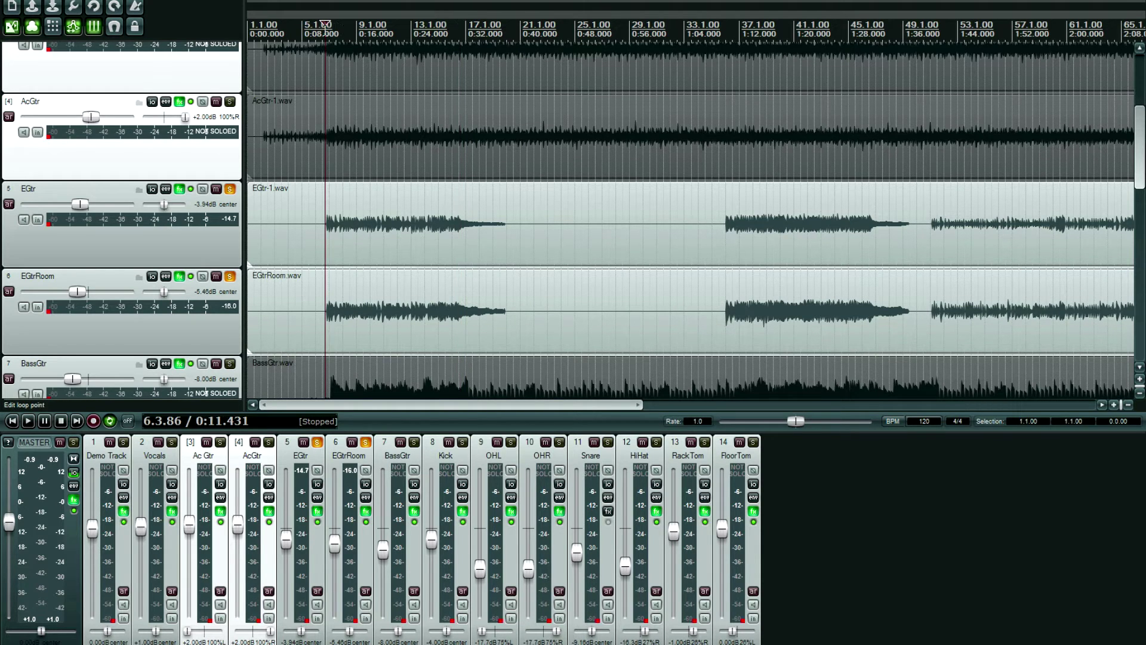
pyautogui.click(352, 32)
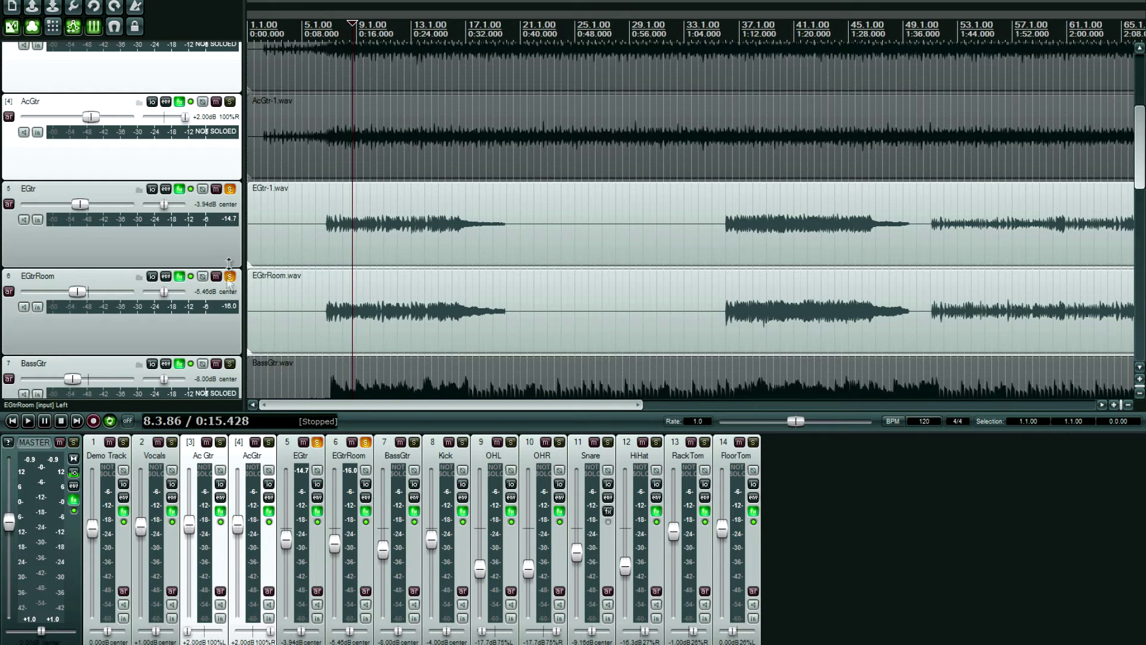
pyautogui.click(229, 277)
pyautogui.click(191, 189)
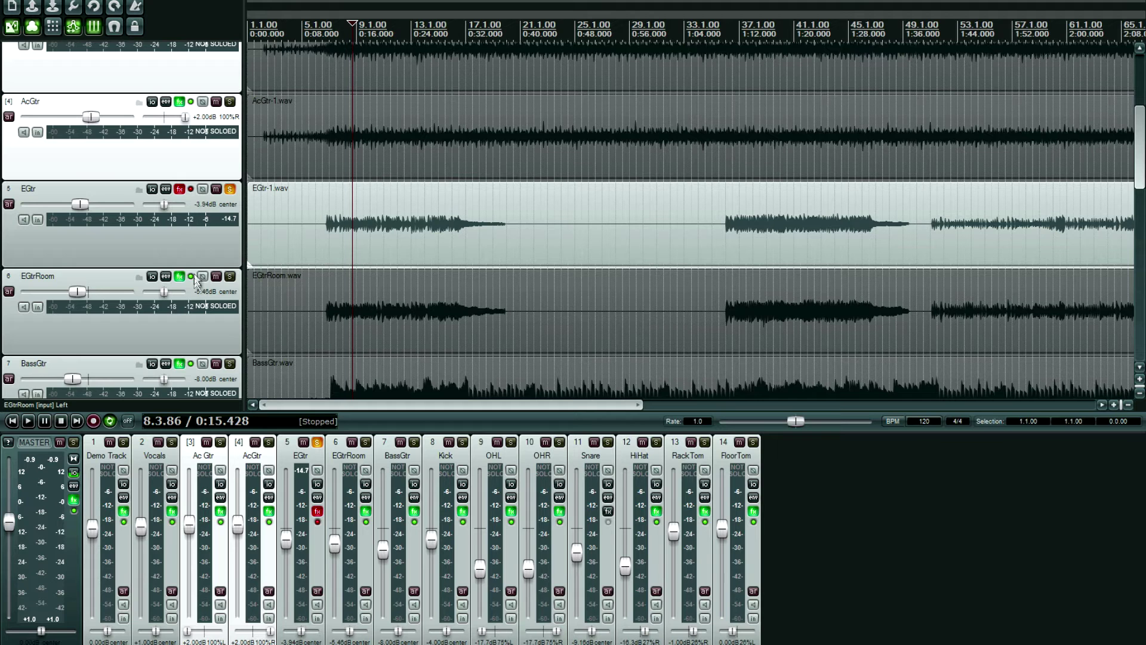
pyautogui.click(190, 277)
# Compare the soloed EGtr track with its effects bypassed and enabled, and open its effects window
pyautogui.press('space')
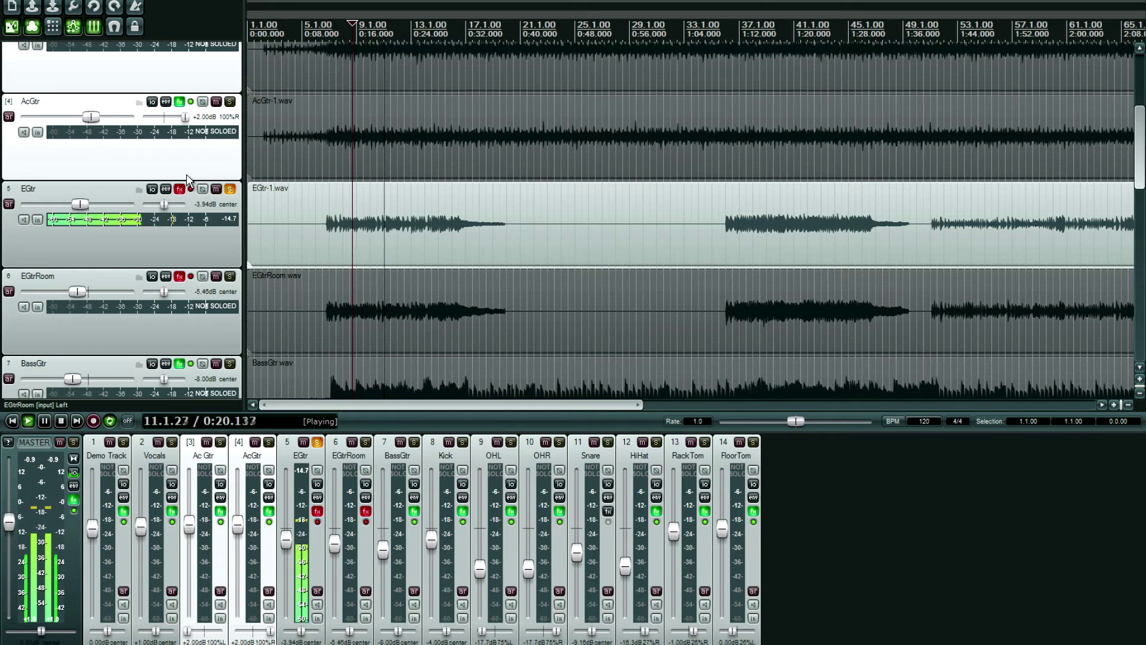
pyautogui.press('space')
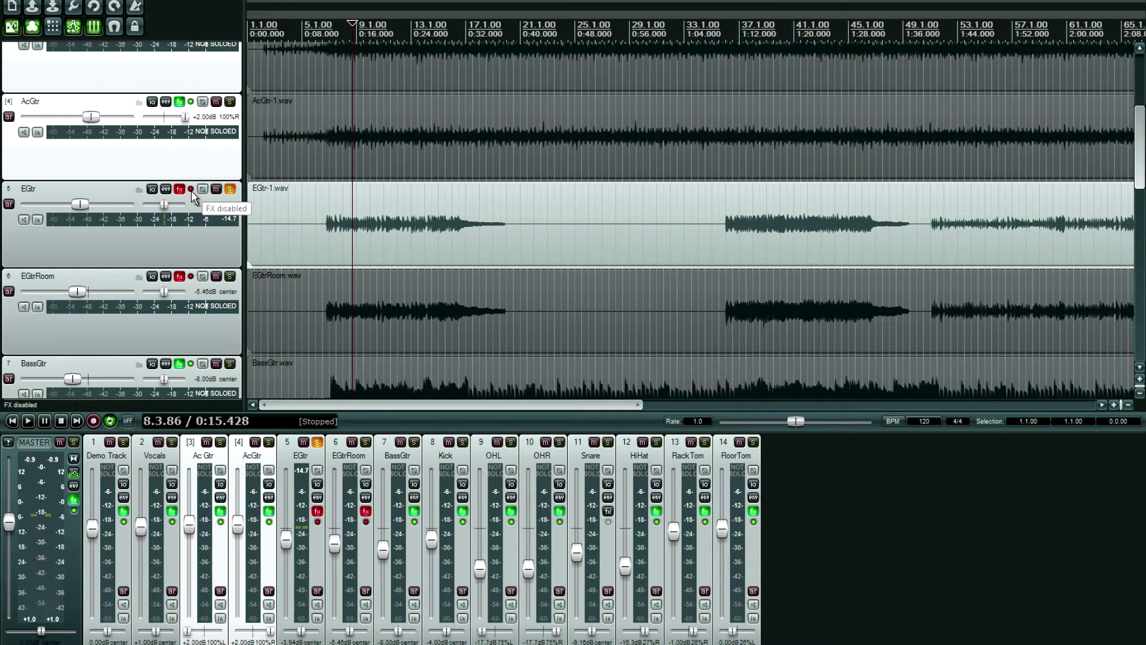
pyautogui.click(191, 189)
pyautogui.press('space')
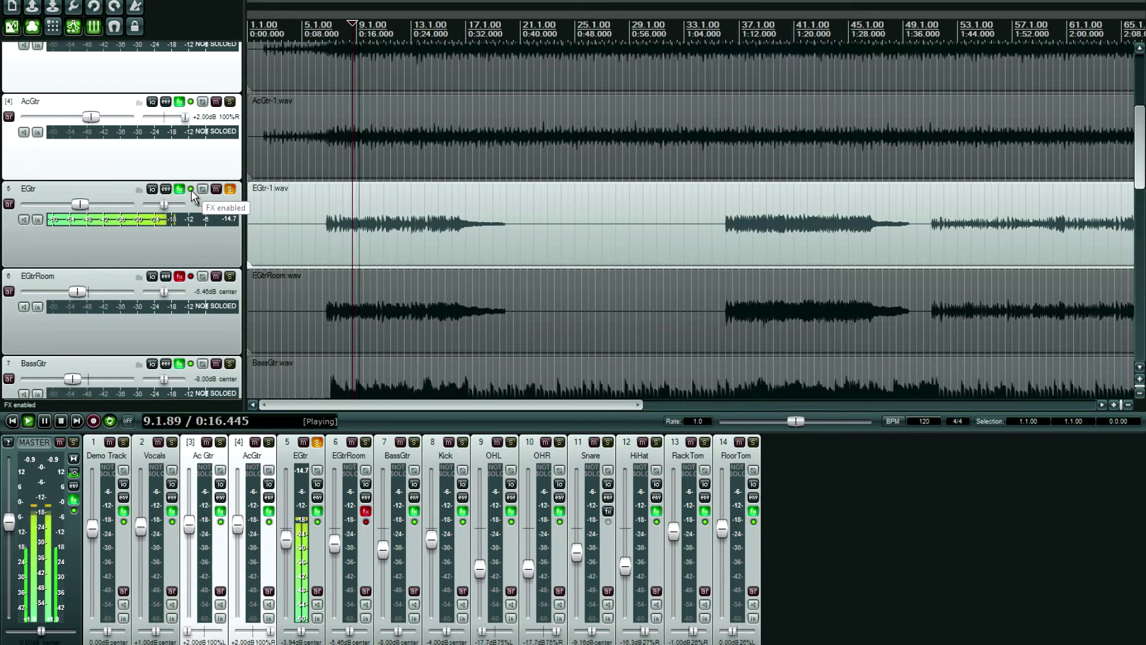
pyautogui.click(179, 189)
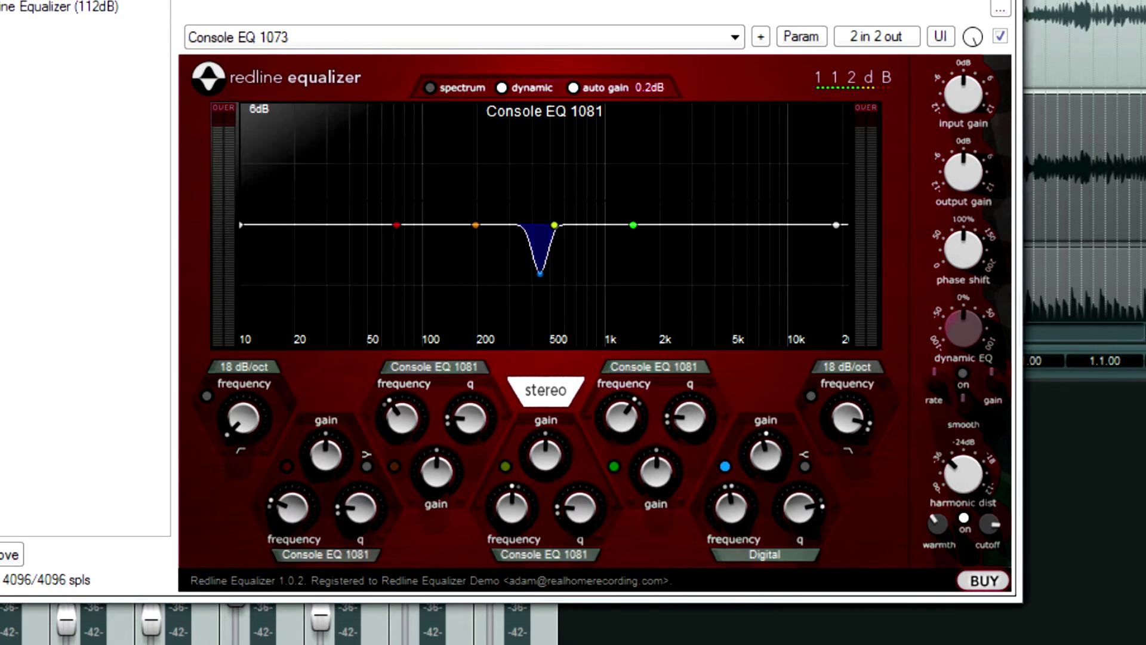
# Switch the solo from EGtr to EGtrRoom for listening to the room track alone
pyautogui.hotkey('ctrl', 'a')
pyautogui.click(1084, 167)
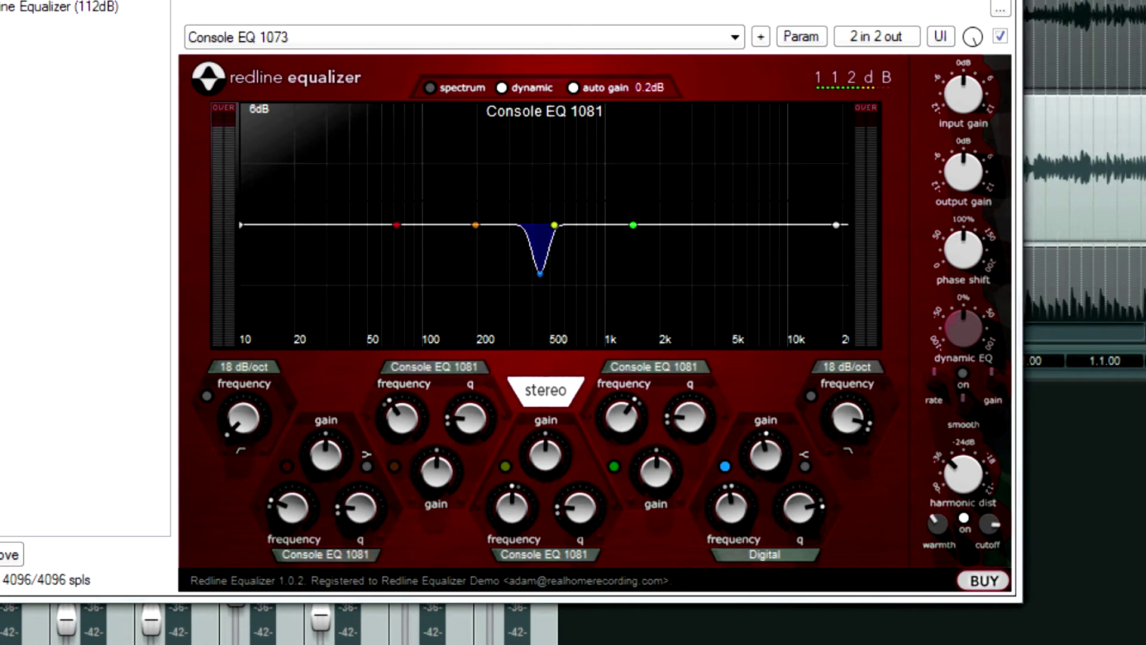
pyautogui.press('space')
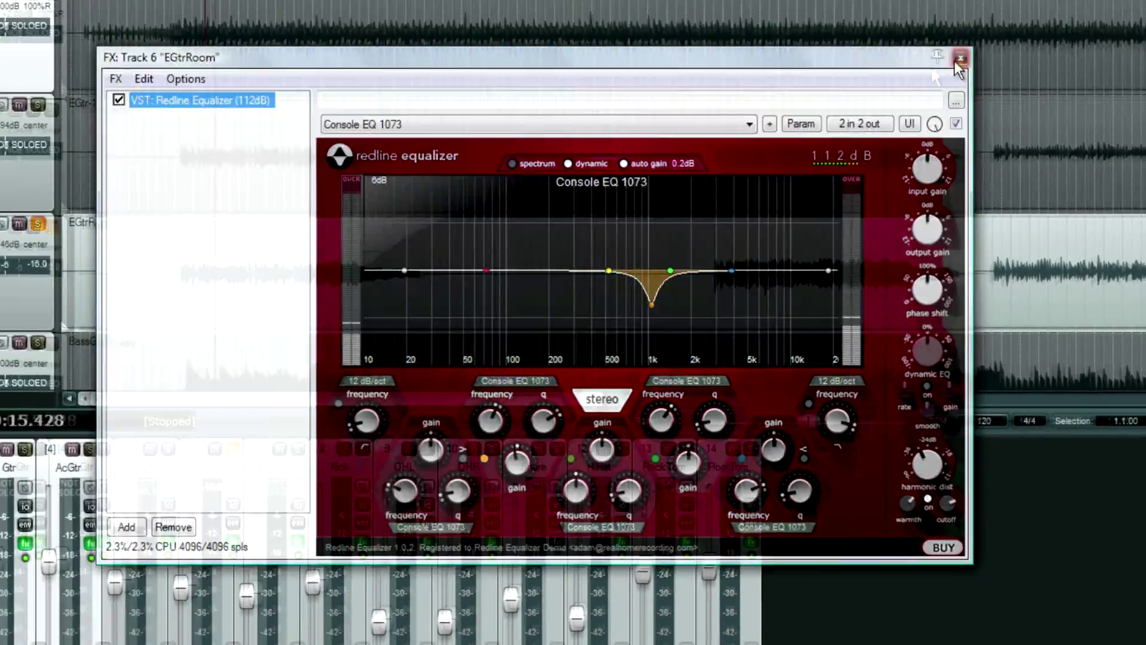
# Close the EGtrRoom effects window and play EGtr and EGtrRoom soloed together
pyautogui.click(988, 9)
pyautogui.click(229, 189)
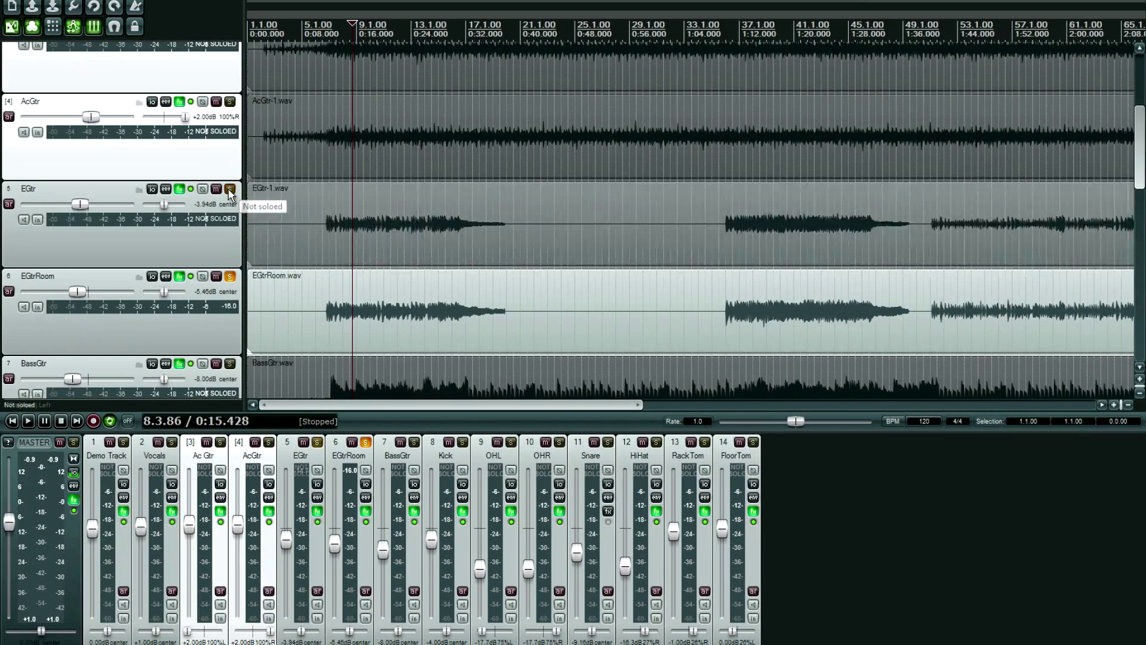
pyautogui.press('space')
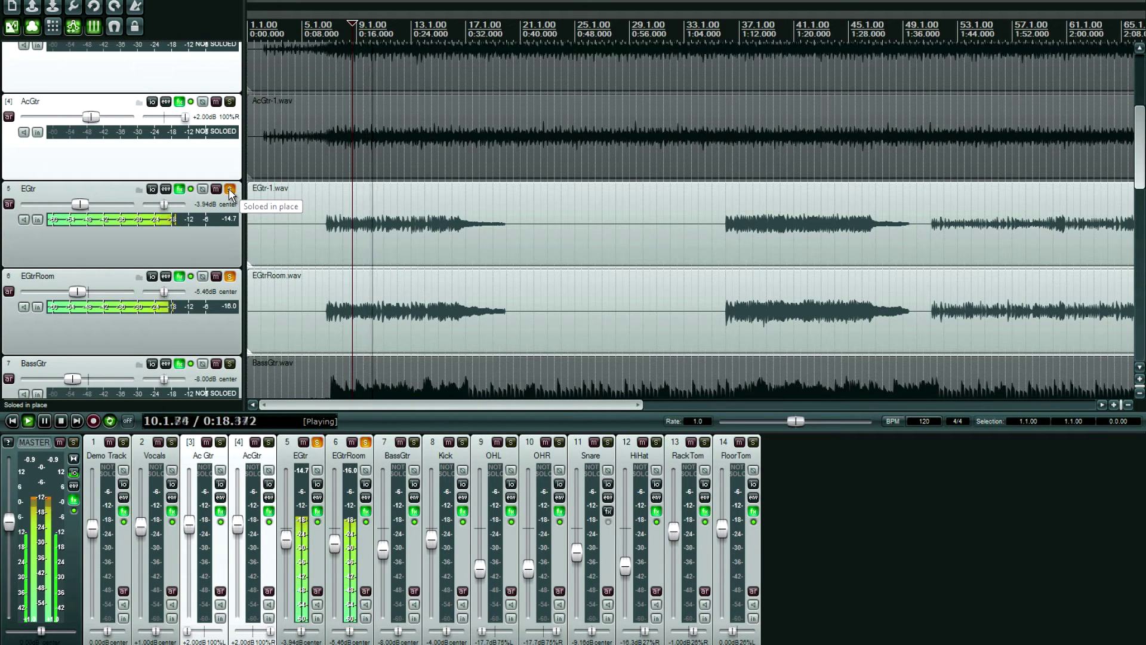
# Compare EGtr alone with EGtr and EGtrRoom together during playback, leaving both tracks soloed and playback stopped
pyautogui.click(230, 276)
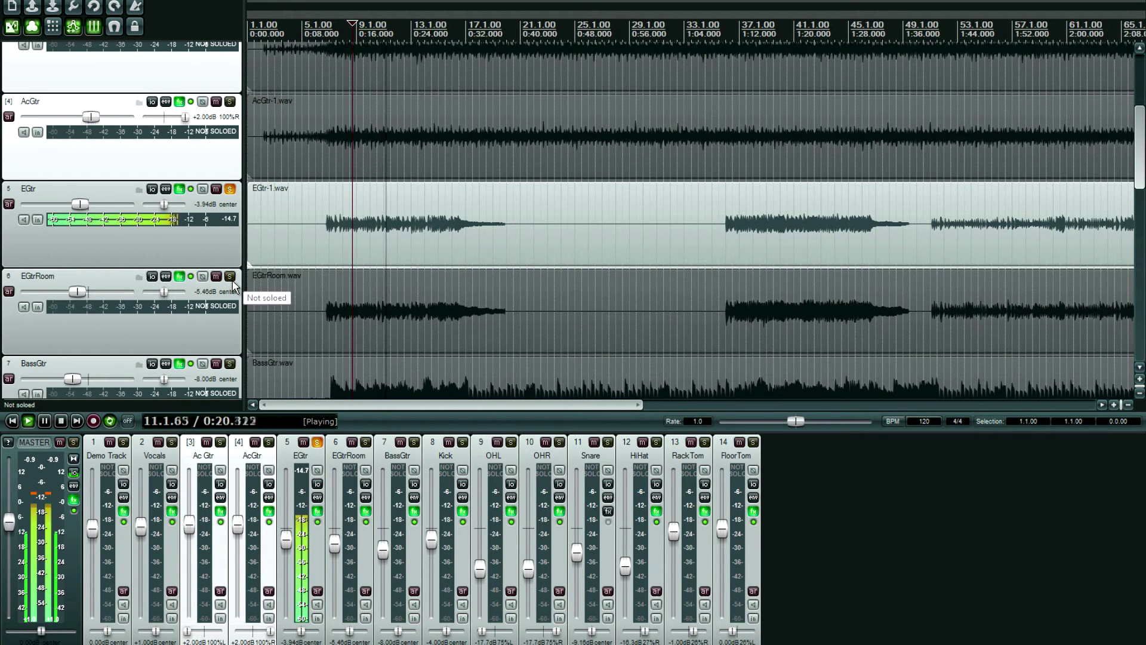
pyautogui.click(232, 279)
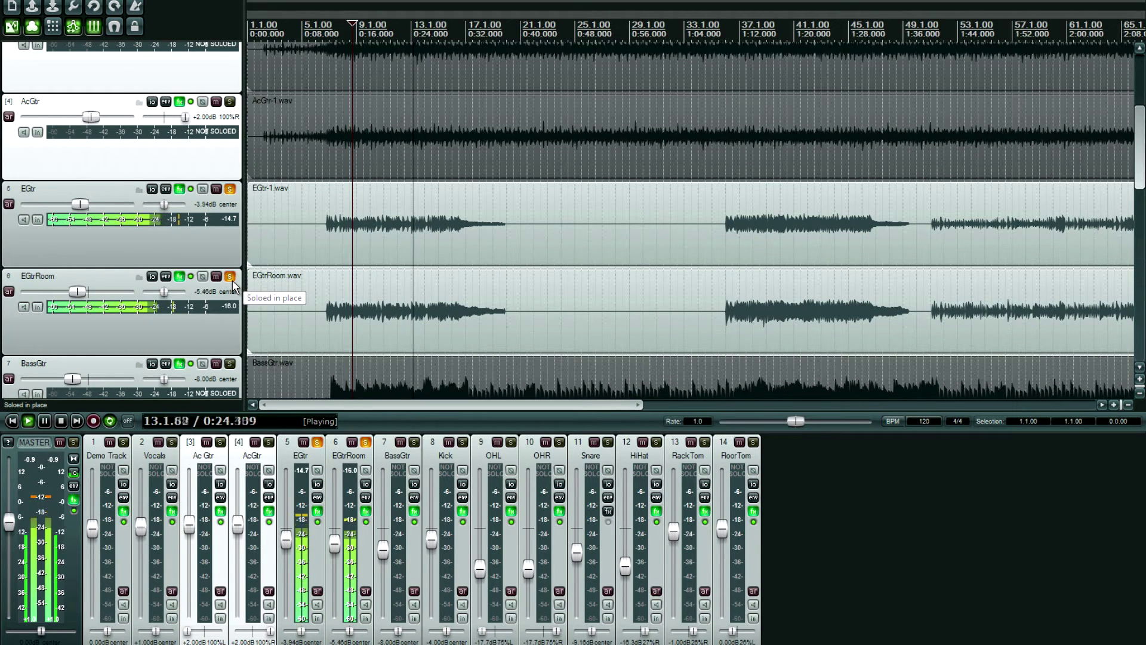
pyautogui.press('space')
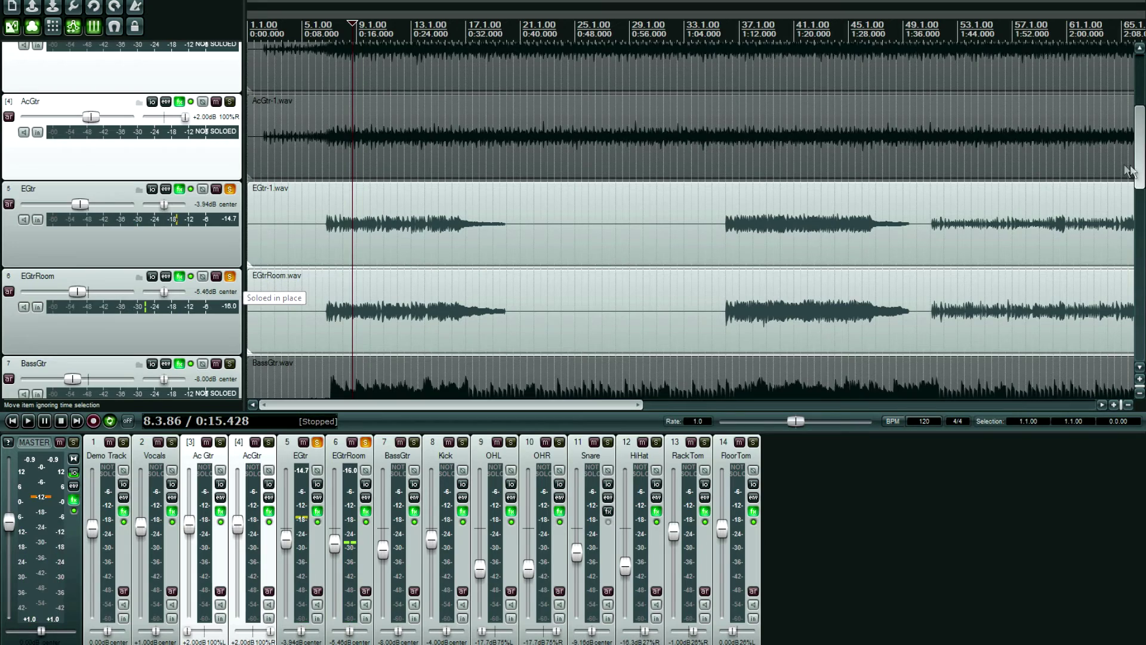
# Switch the solo from EGtr and EGtrRoom to BassGtr and open the BassGtr effects window to examine its EQ curve
pyautogui.scroll(-1, 471, 231)
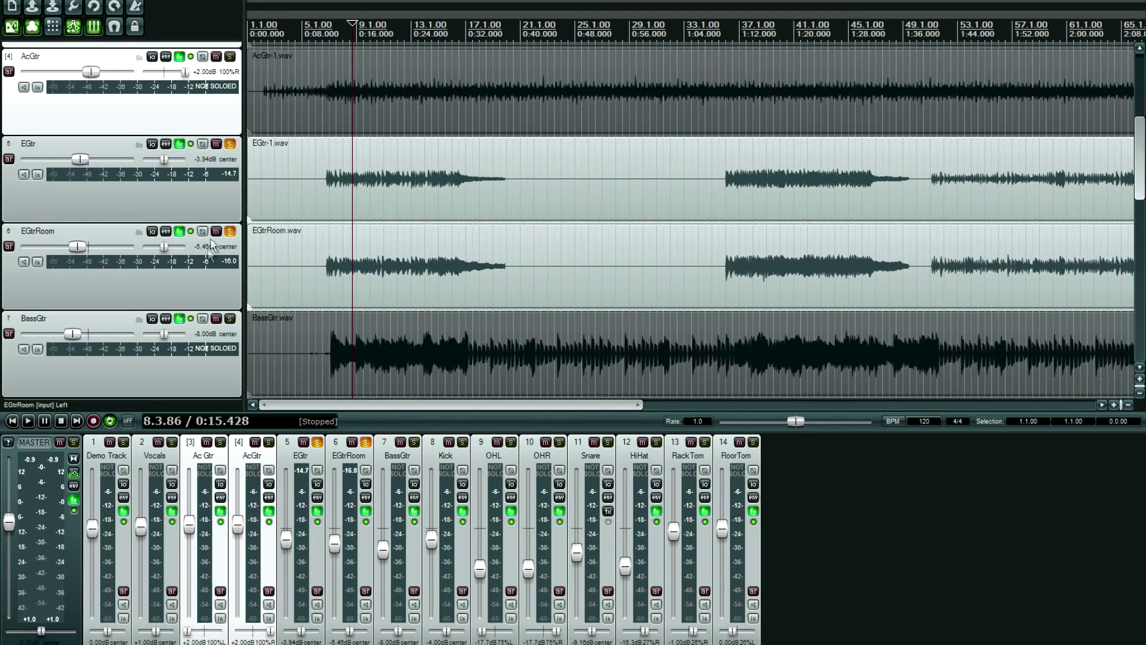
pyautogui.click(230, 233)
pyautogui.click(230, 145)
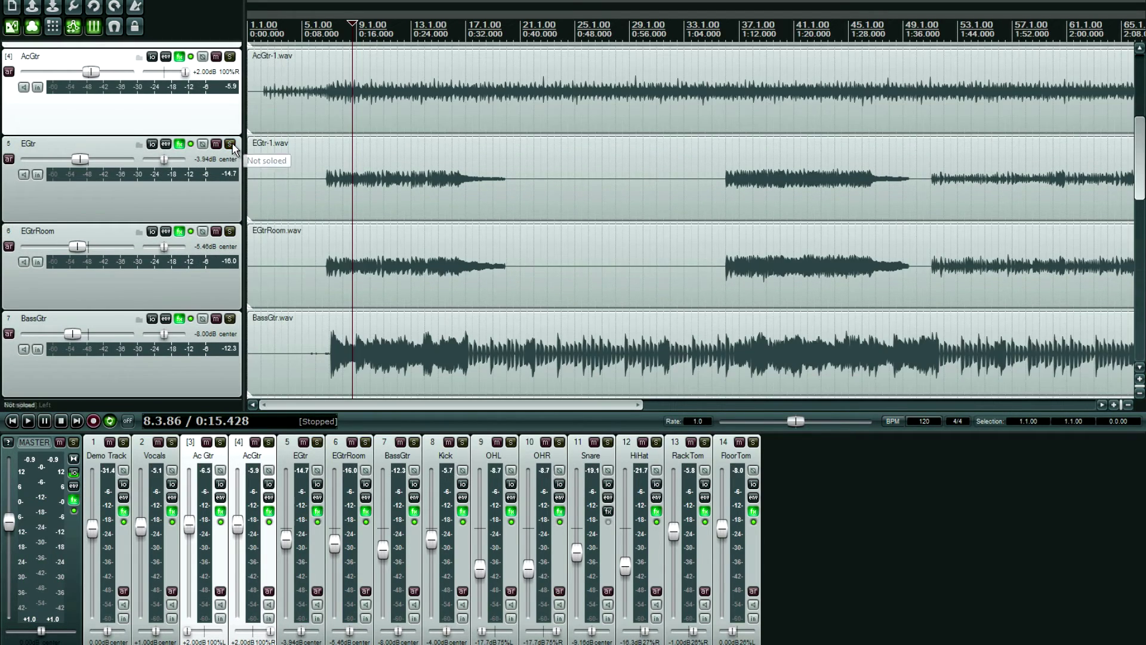
pyautogui.click(230, 319)
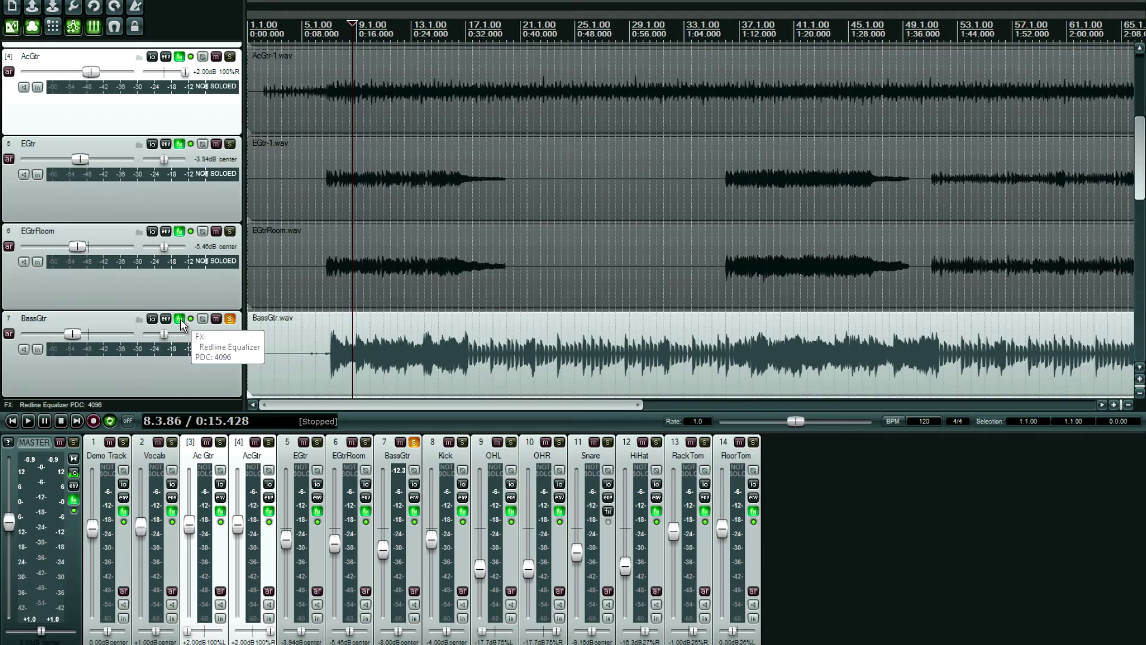
pyautogui.click(179, 319)
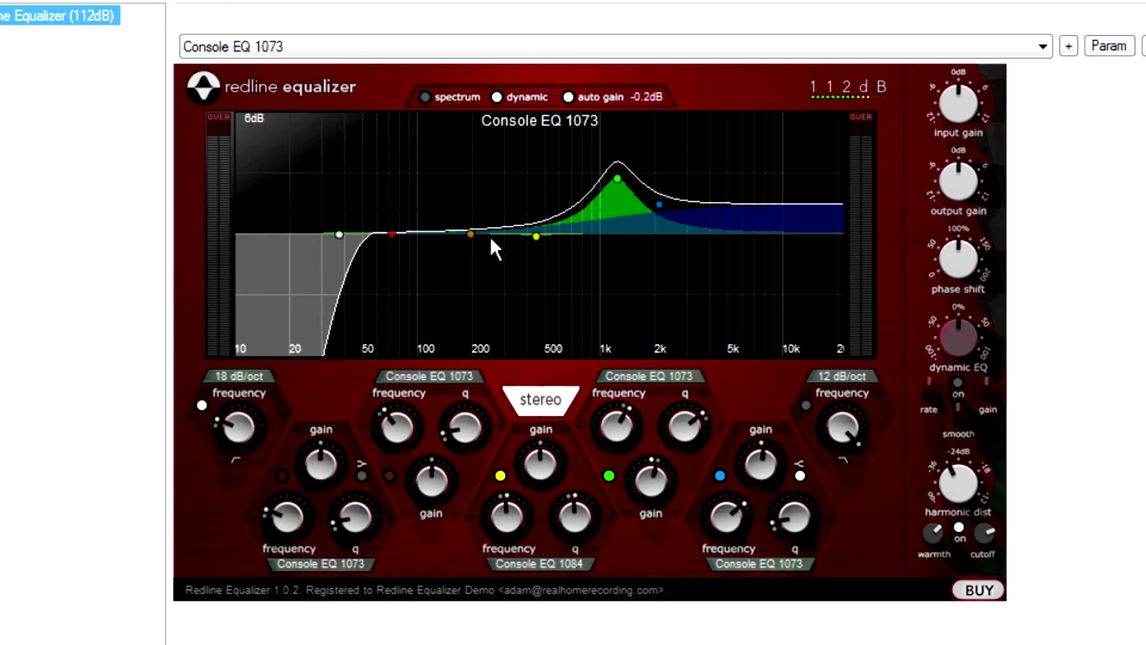
pyautogui.moveTo(615, 176)
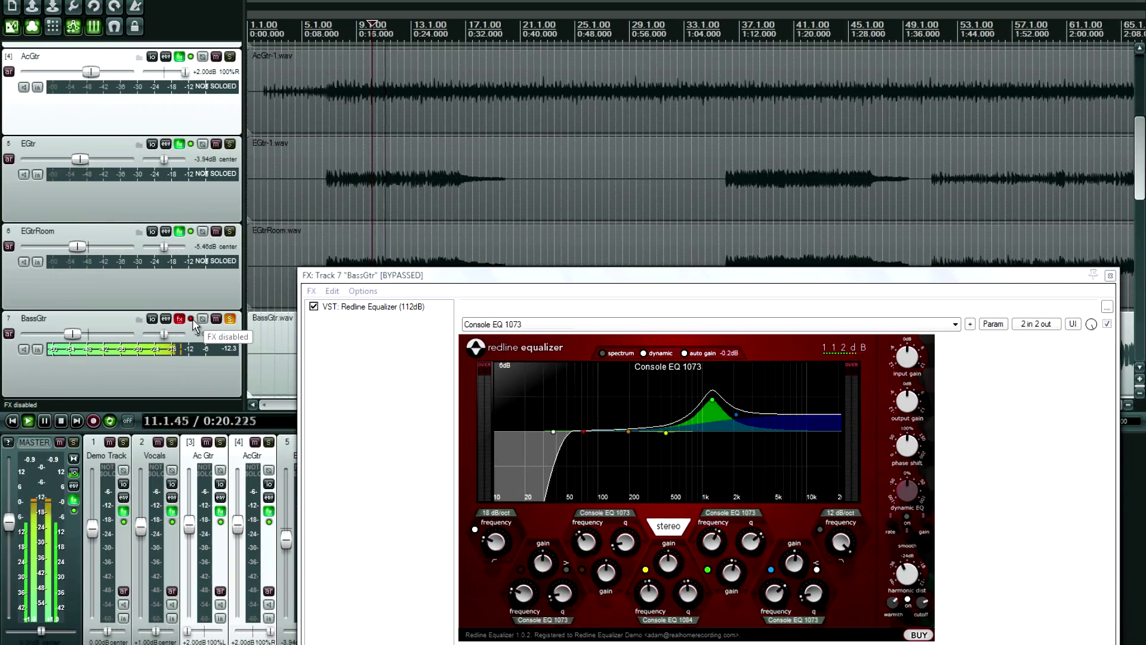
# Compare the soloed BassGtr track with its effects bypassed and enabled, leaving them enabled, and close its effects window
pyautogui.click(104, 274)
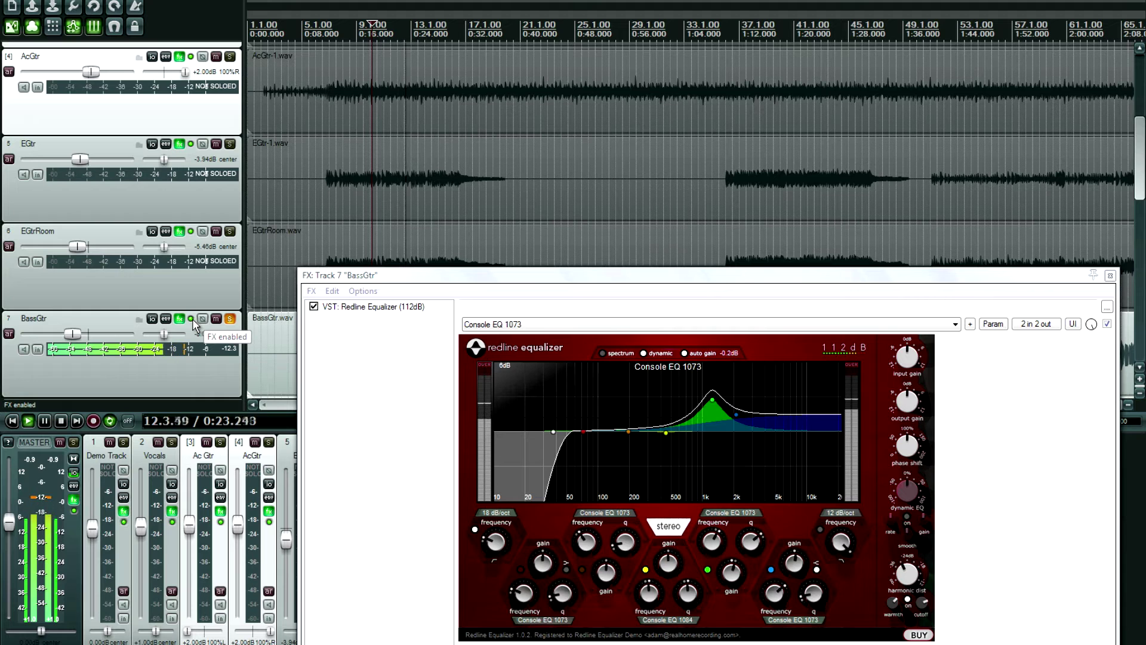
pyautogui.click(191, 320)
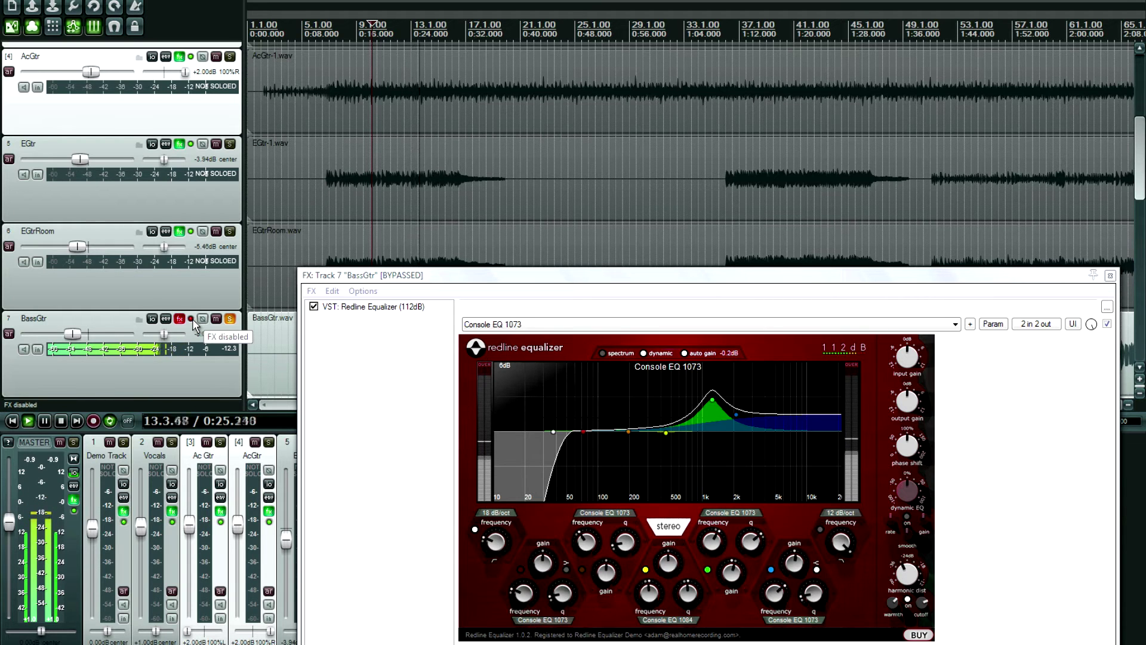
pyautogui.click(191, 320)
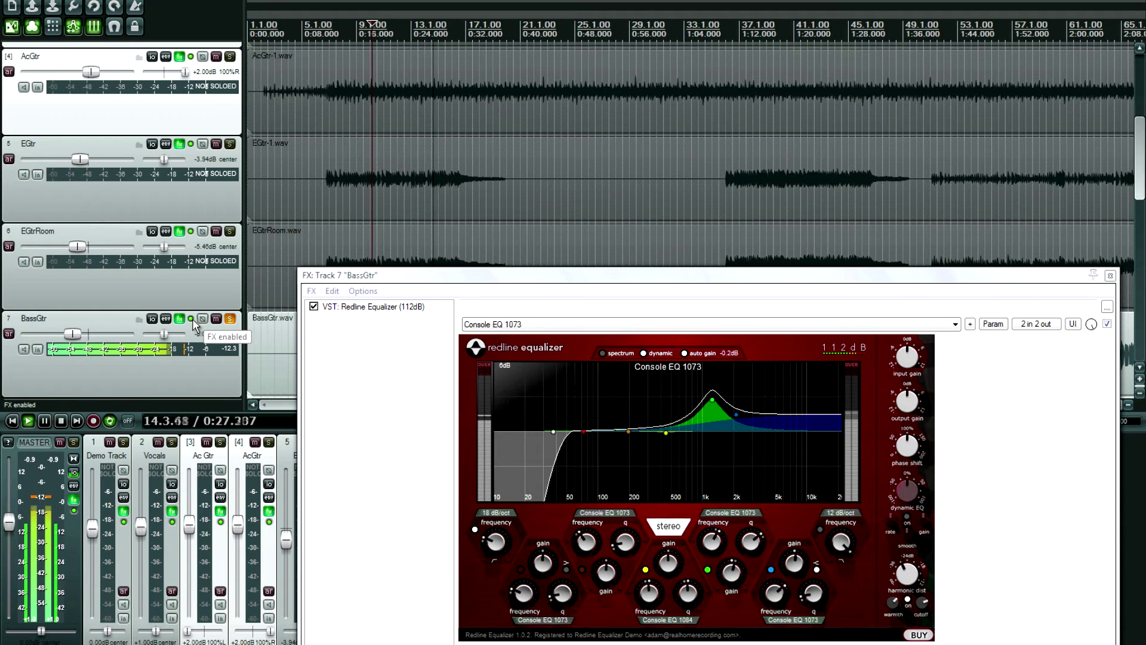
pyautogui.click(192, 321)
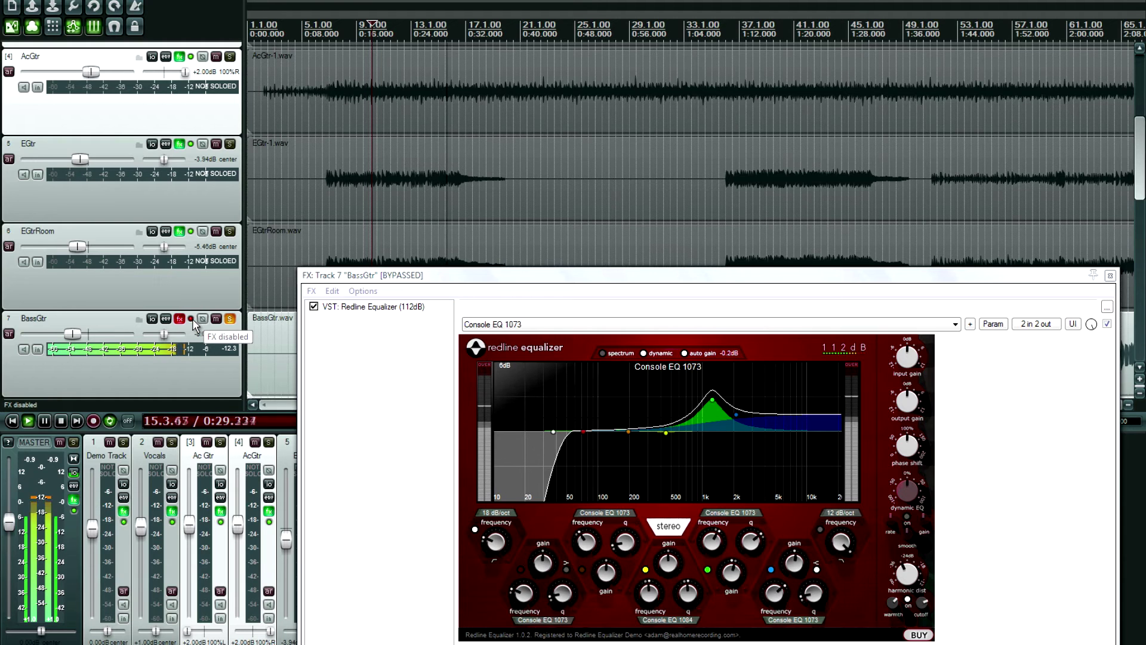
pyautogui.press('space')
pyautogui.click(192, 320)
pyautogui.press('space')
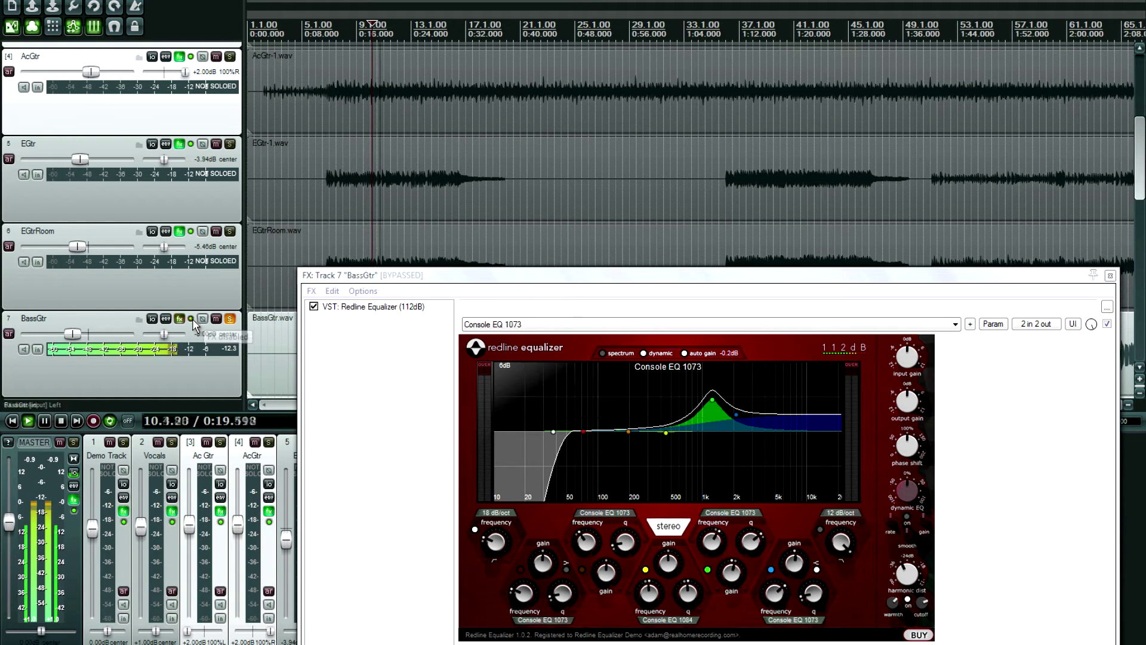
pyautogui.press('space')
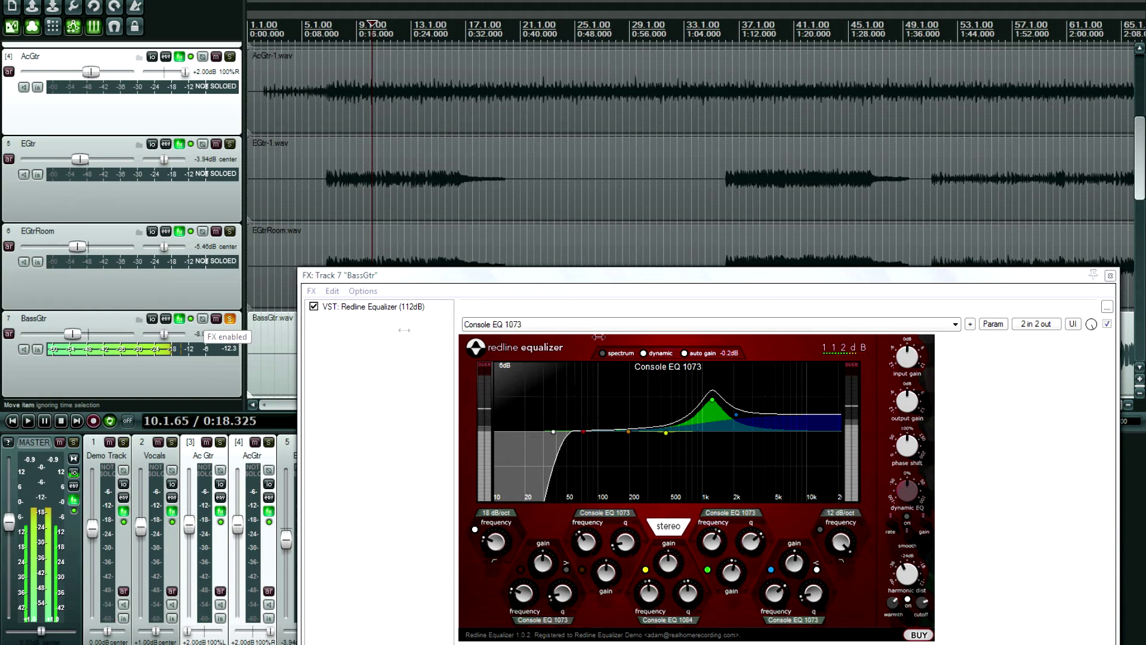
pyautogui.moveTo(706, 280); pyautogui.dragTo(564, 304)
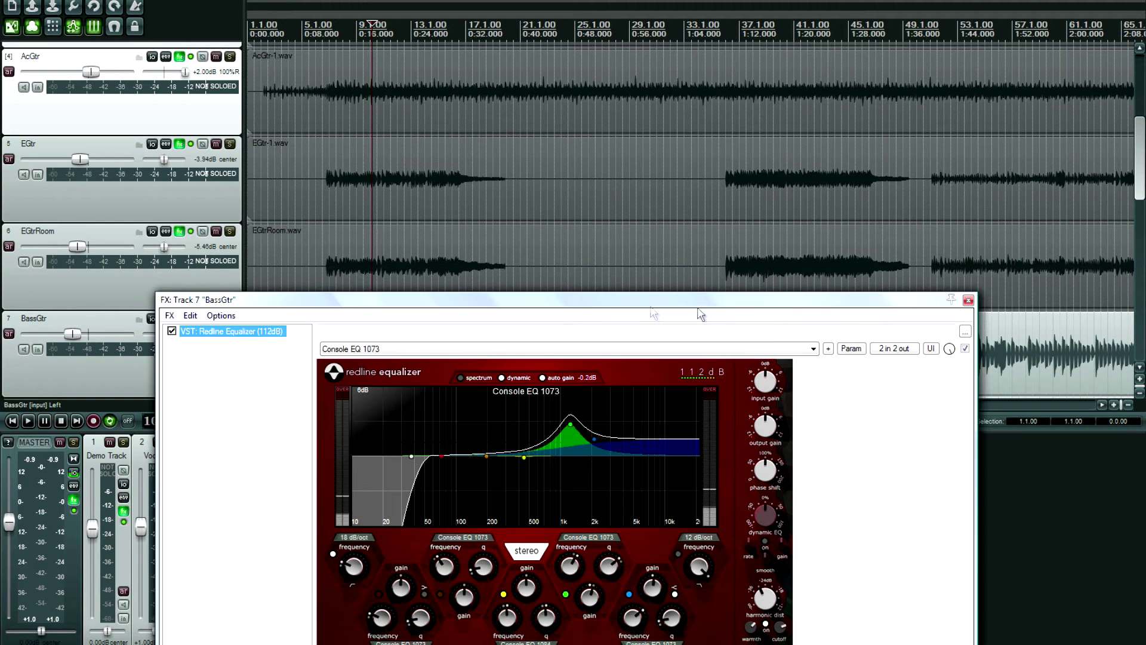
pyautogui.click(968, 300)
# Switch the solo from BassGtr to Kick and open the Kick effects window
pyautogui.moveTo(1140, 161)
pyautogui.mouseDown()
pyautogui.moveTo(1144, 224)
pyautogui.moveTo(1142, 175)
pyautogui.mouseUp()
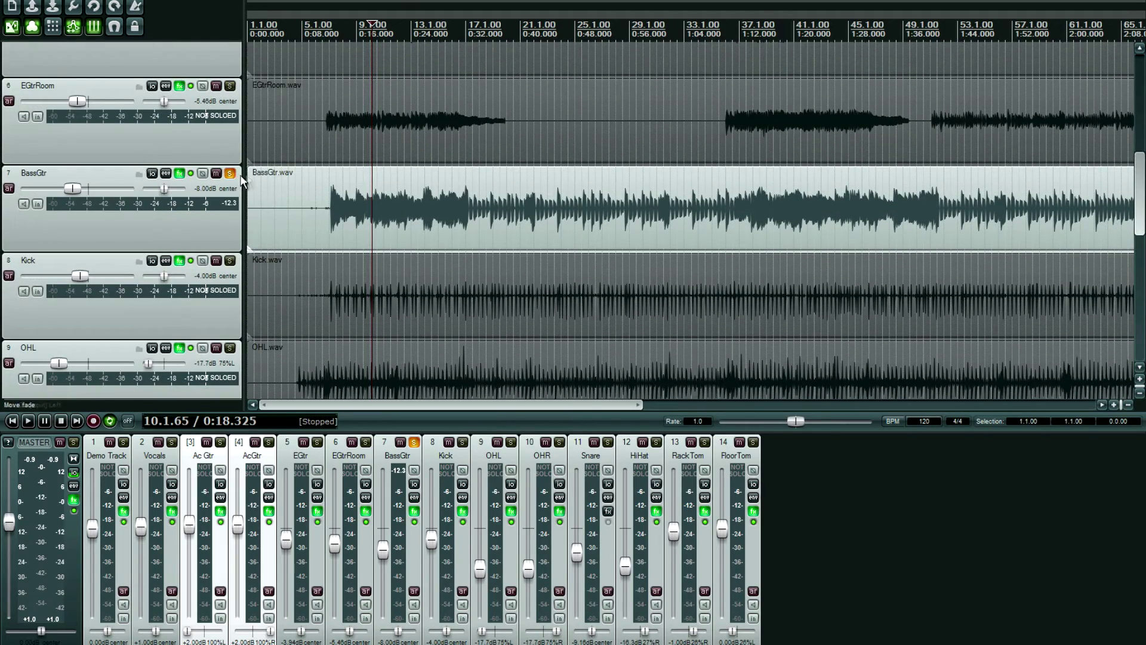
pyautogui.click(231, 174)
pyautogui.click(230, 261)
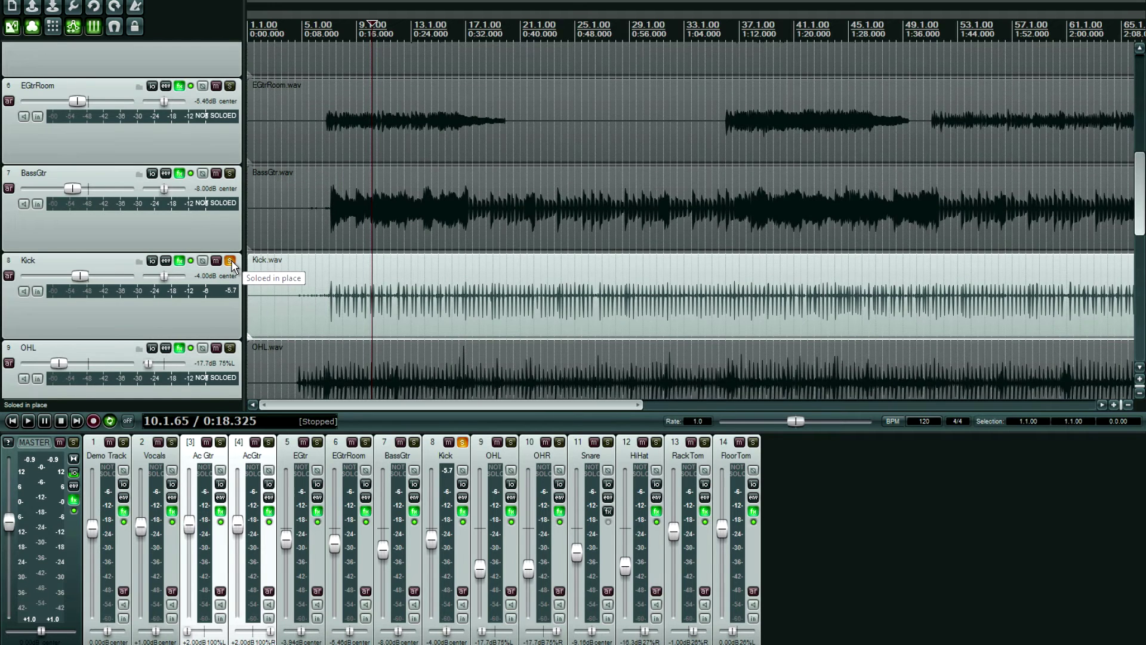
pyautogui.click(180, 261)
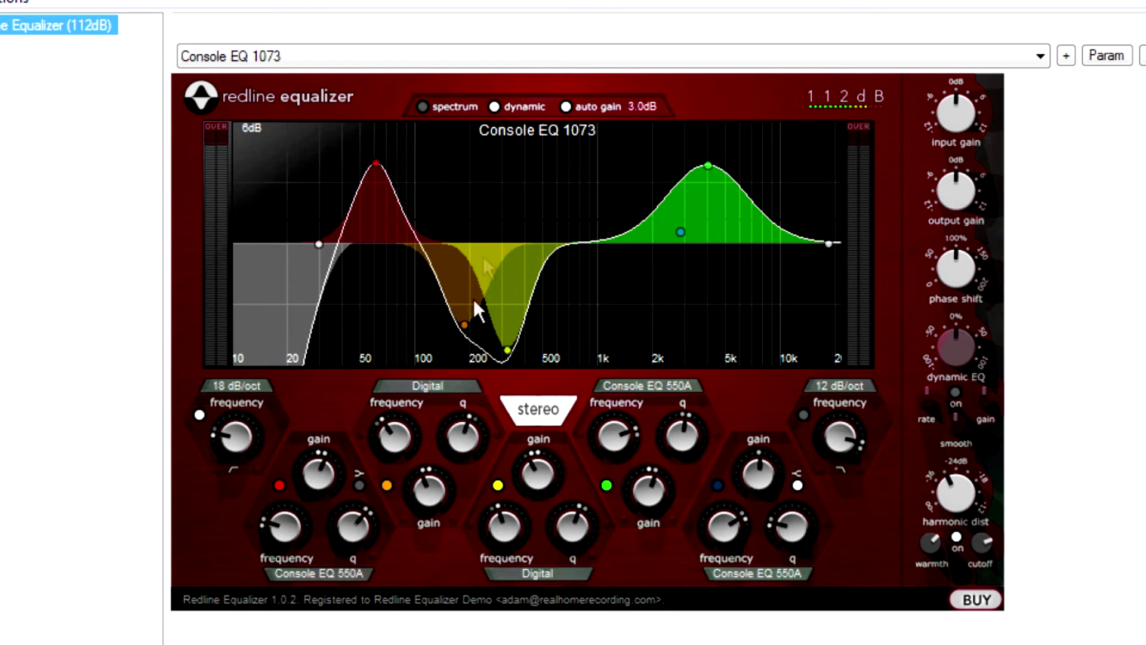
# Disable and re-enable the orange and yellow bands of the Kick equalizer to inspect their share of the low-mid cut
pyautogui.moveTo(708, 164)
pyautogui.click(387, 485)
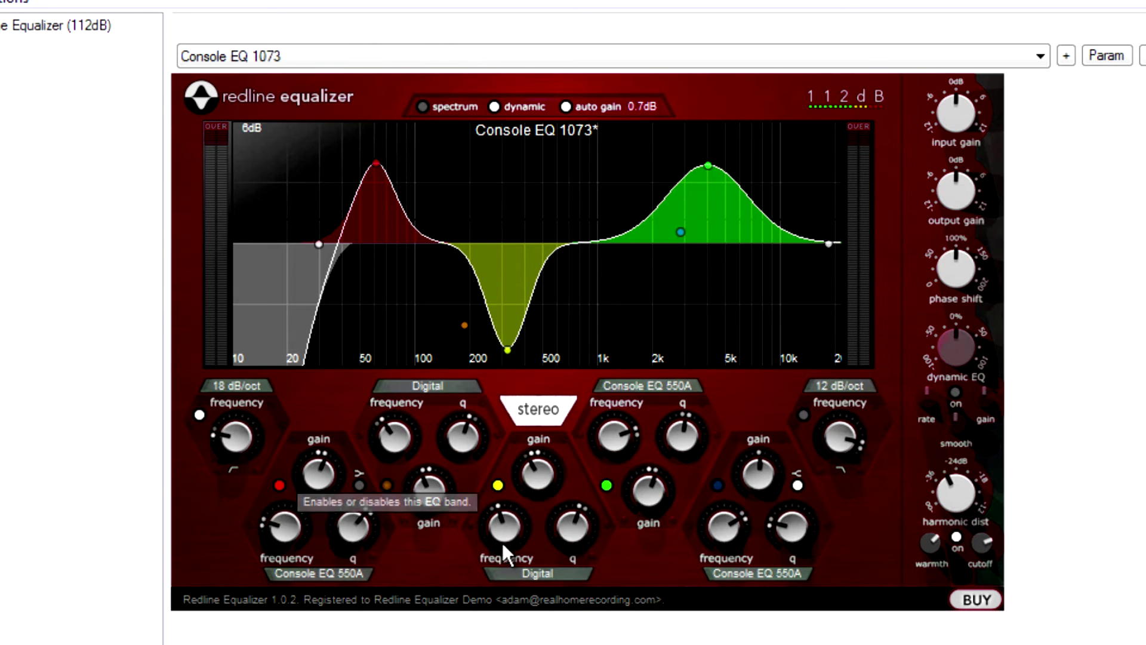
pyautogui.click(496, 485)
pyautogui.click(496, 485)
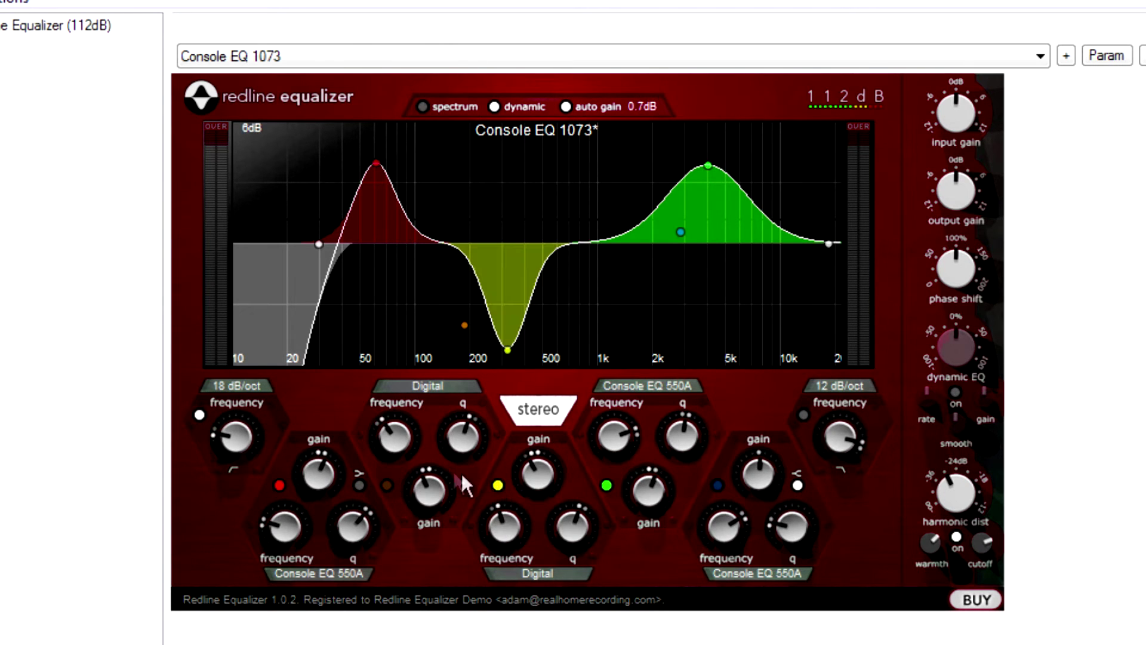
pyautogui.click(387, 485)
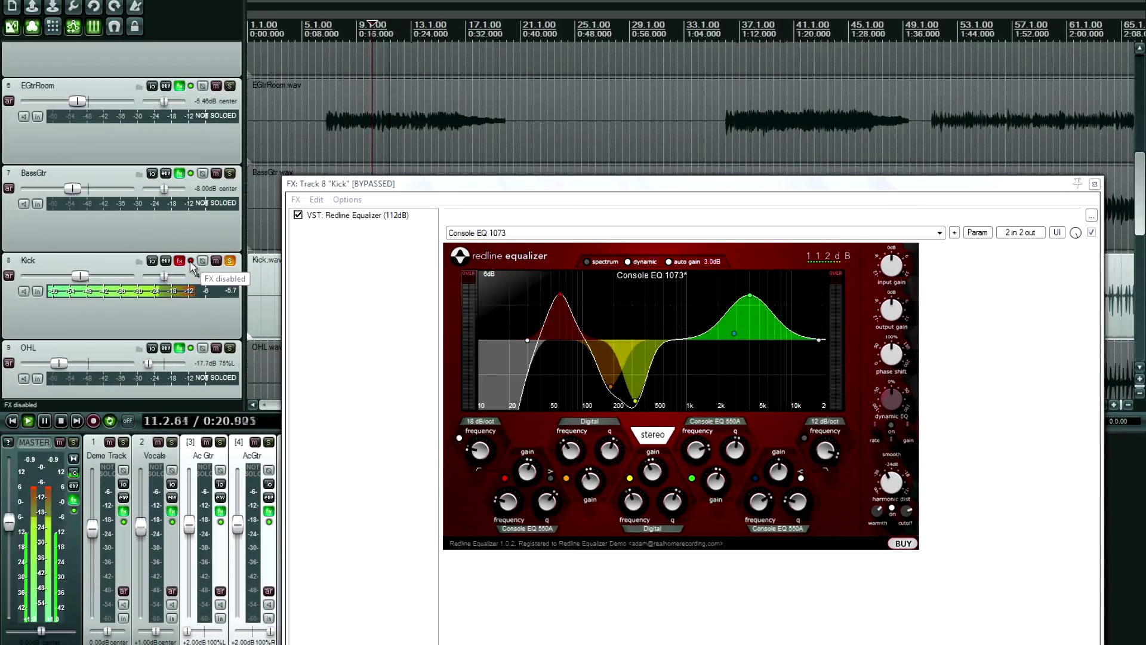
# Compare the soloed Kick track with its effects enabled and bypassed, leaving them enabled and playback stopped
pyautogui.press('space')
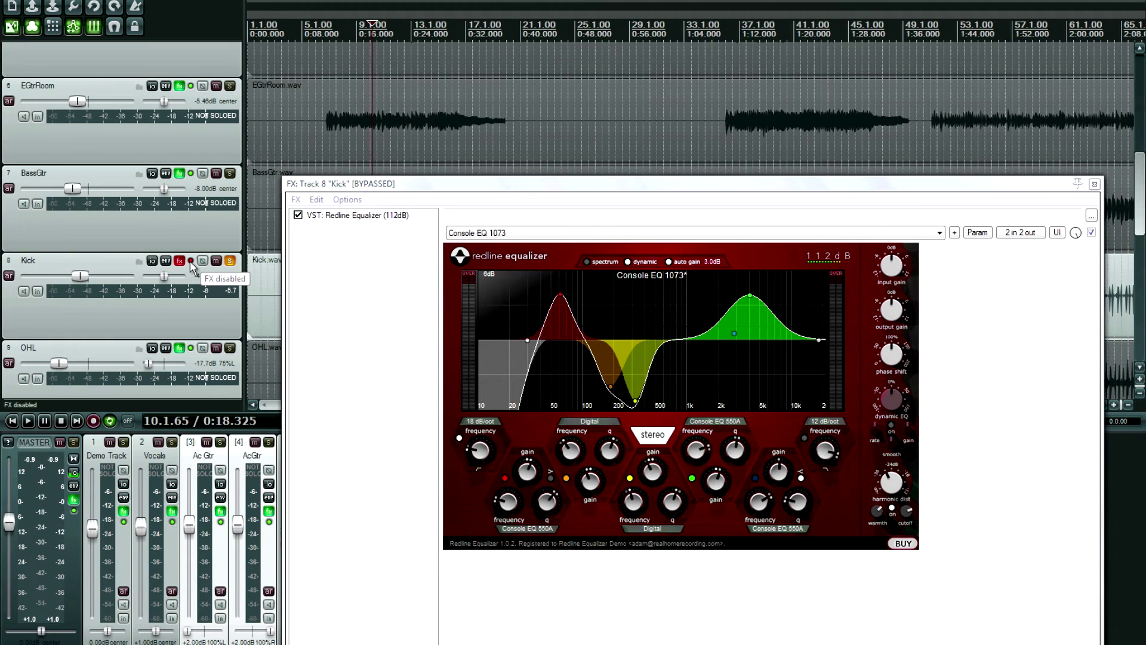
pyautogui.click(190, 262)
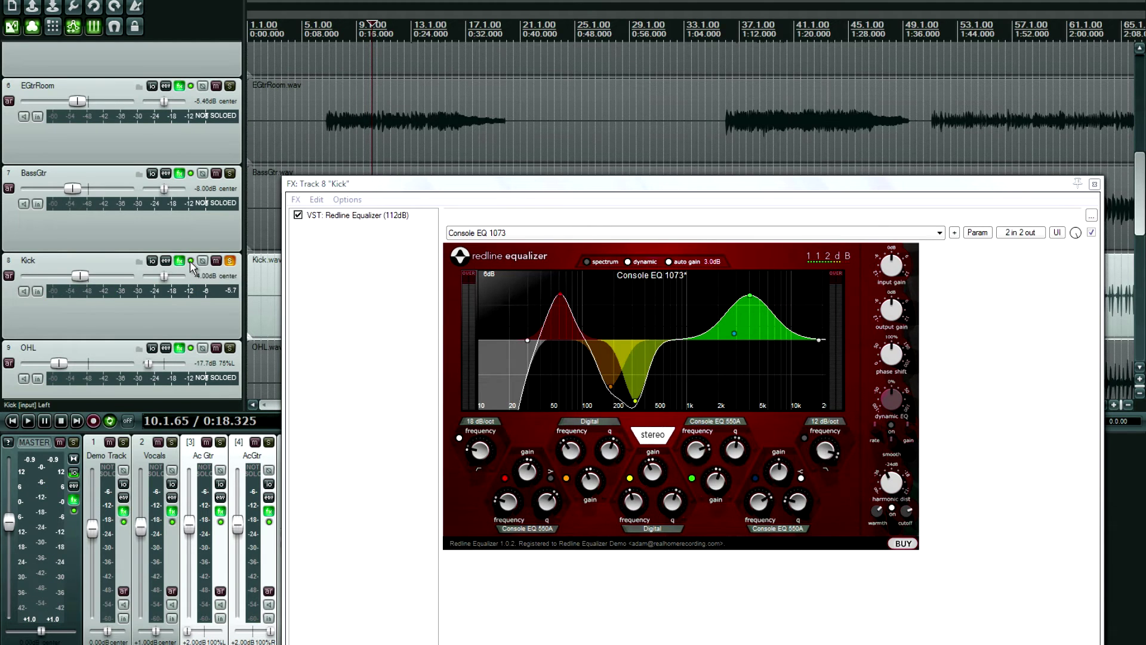
pyautogui.press('space')
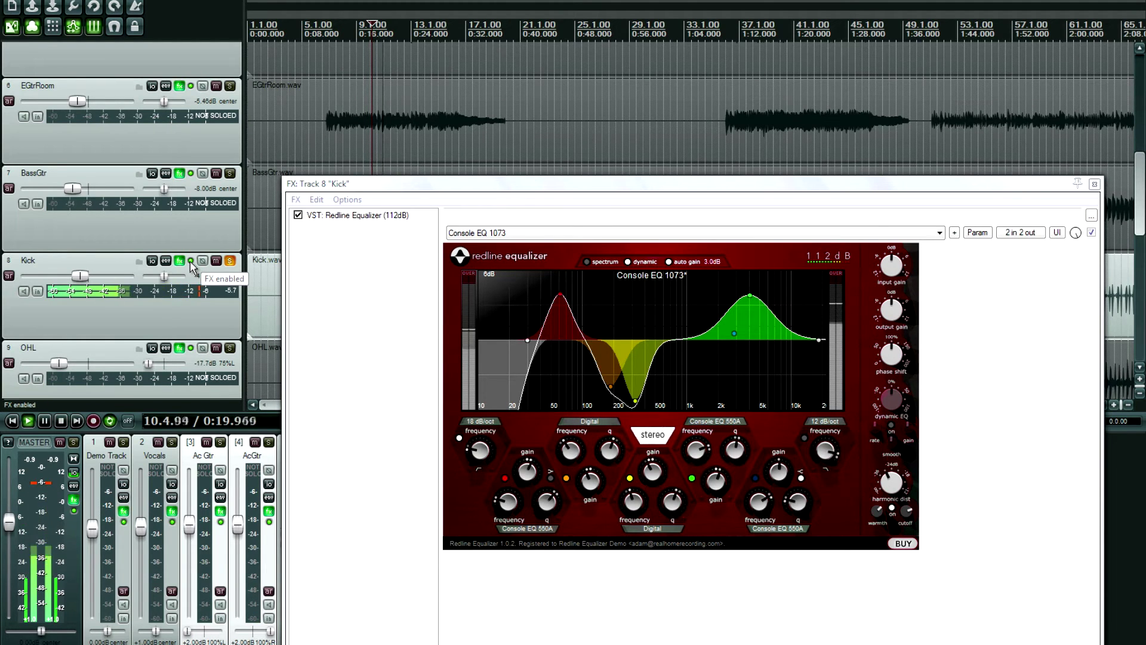
pyautogui.click(190, 262)
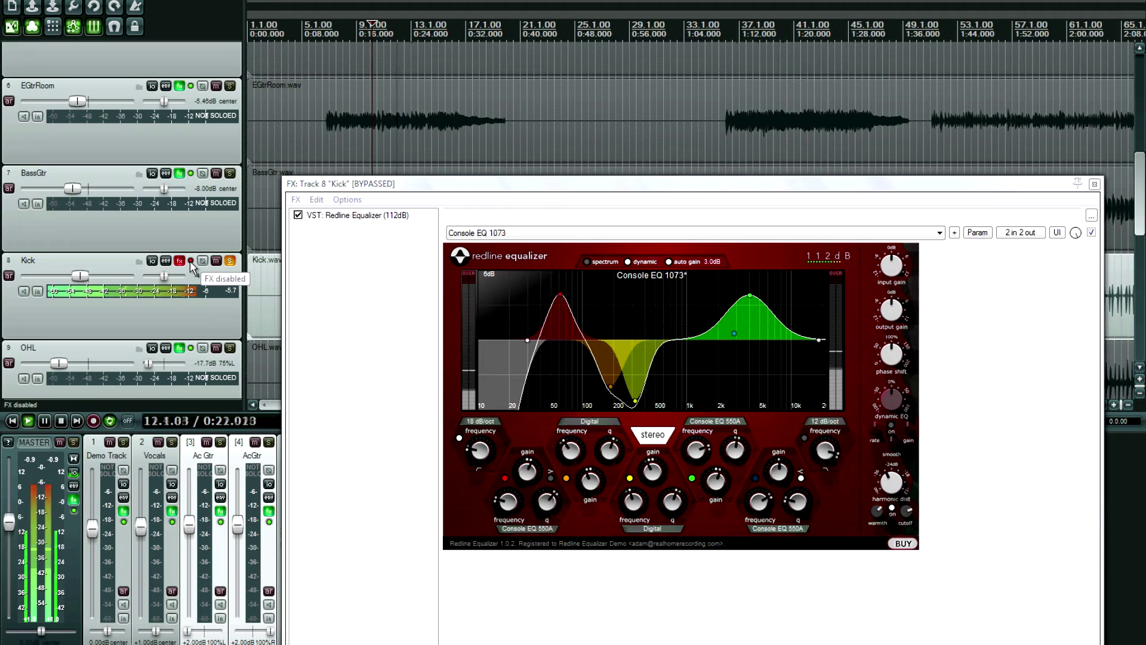
pyautogui.click(191, 262)
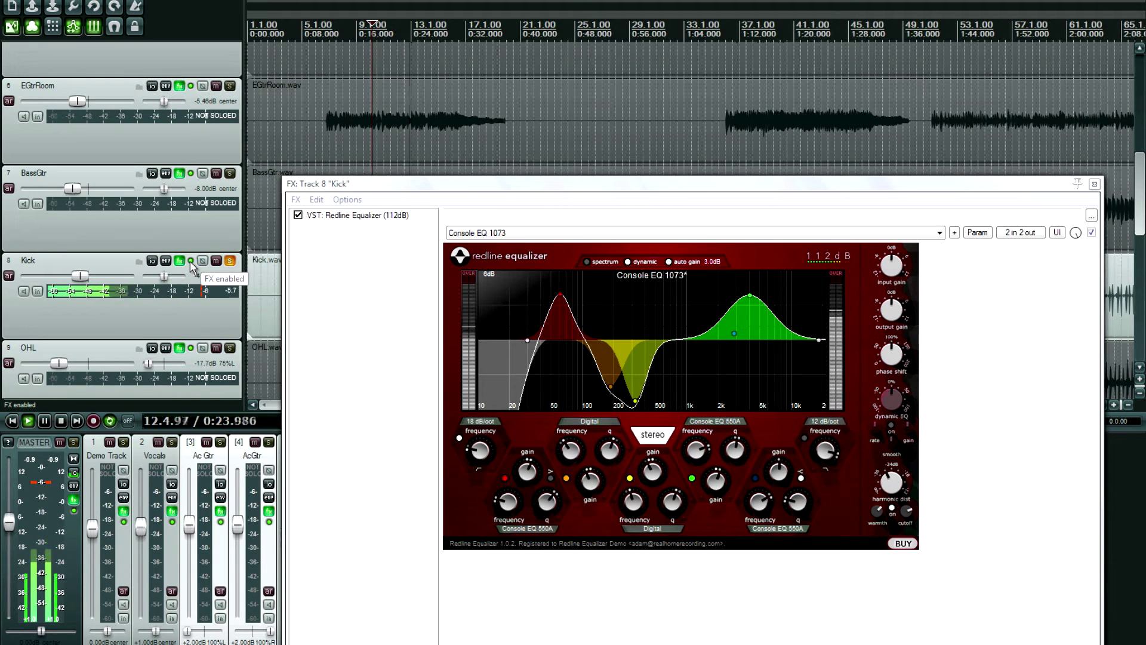
pyautogui.click(191, 262)
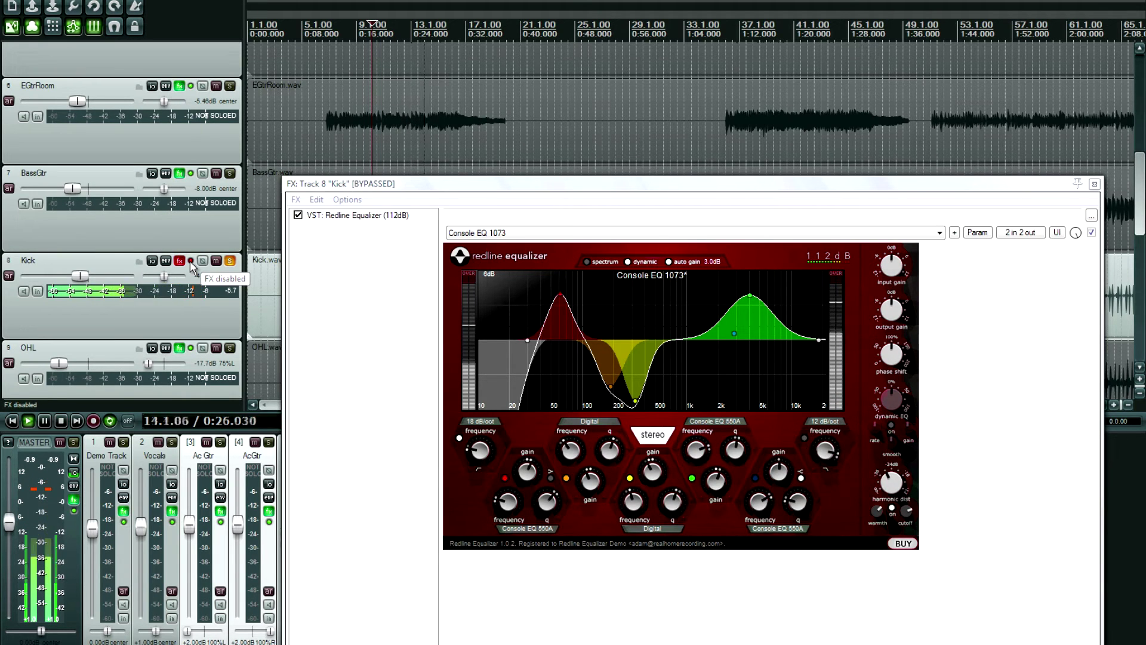
pyautogui.click(191, 262)
pyautogui.press('space')
# Switch the solo from Kick to the overhead tracks OHL and OHR, and close the Kick effects window
pyautogui.click(230, 261)
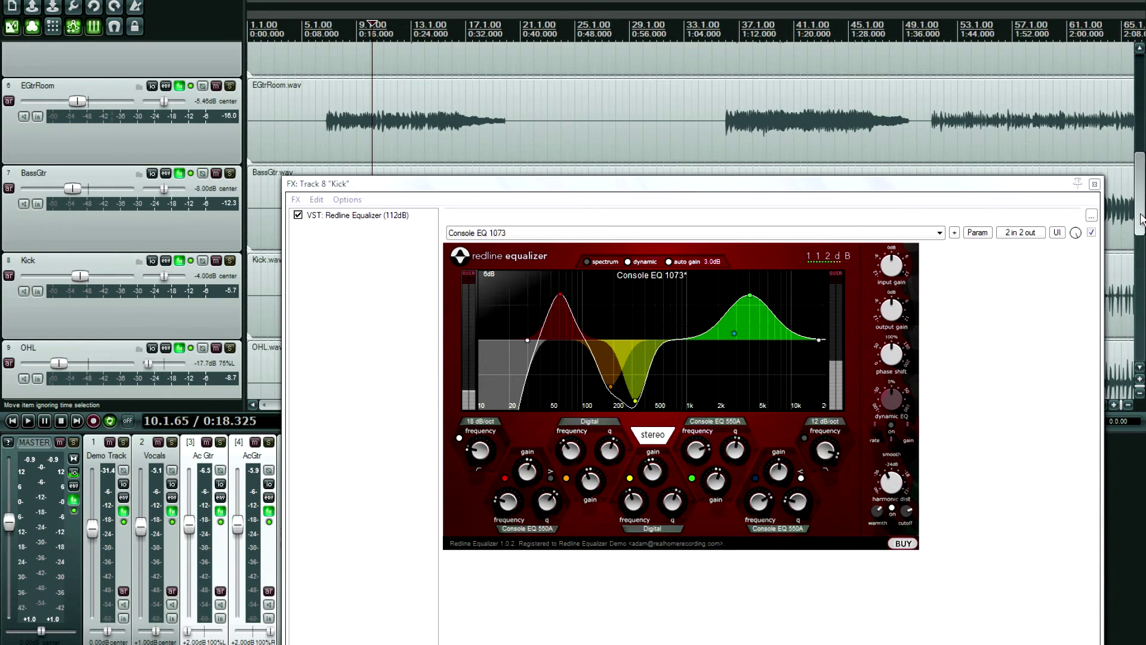
pyautogui.moveTo(1139, 225); pyautogui.dragTo(1139, 254)
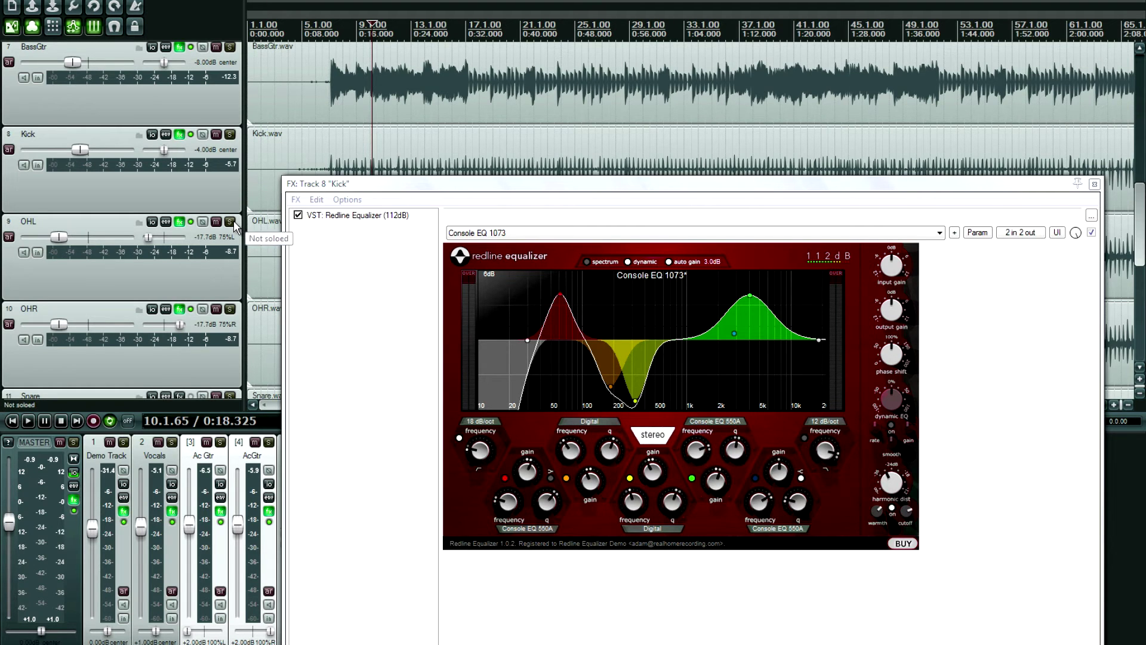
pyautogui.click(230, 222)
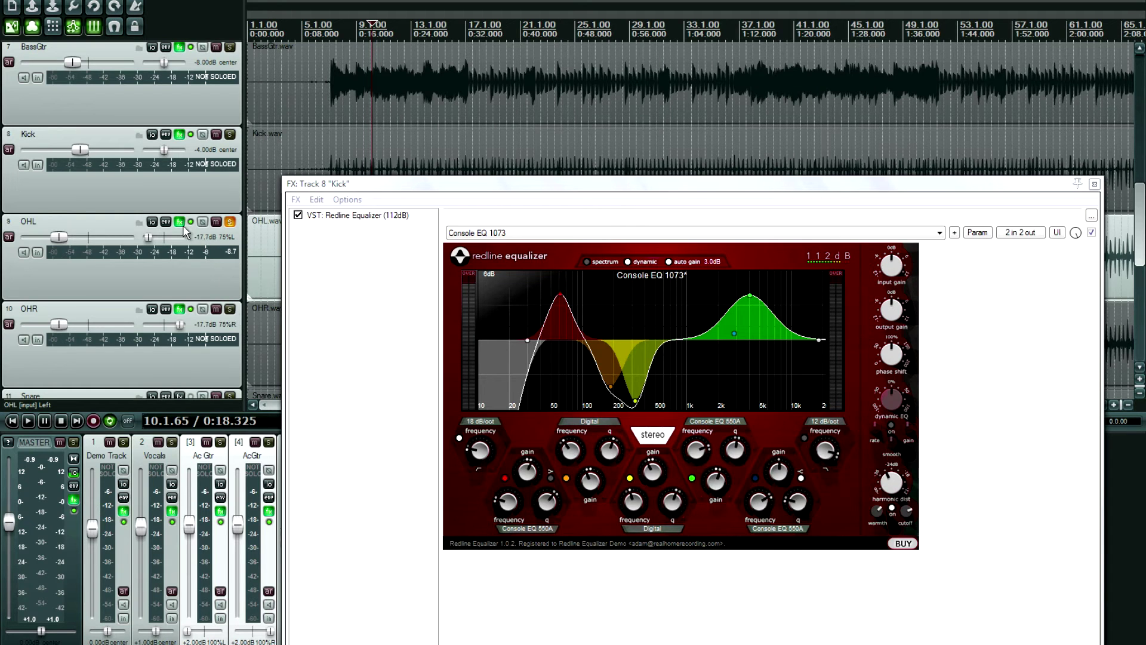
pyautogui.click(230, 309)
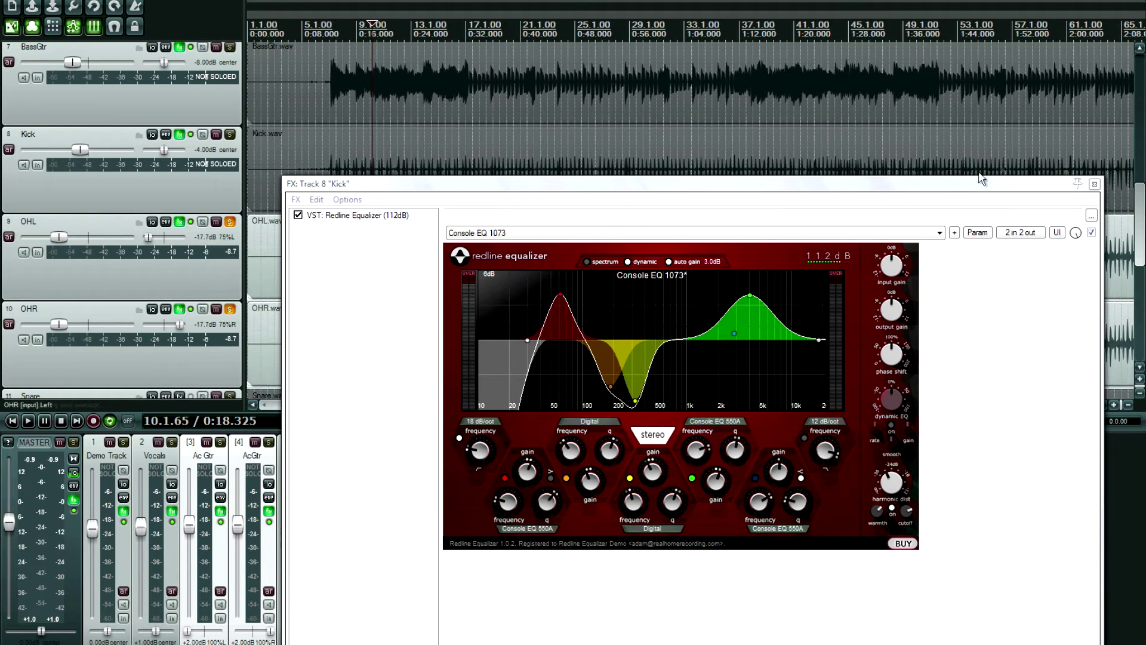
pyautogui.click(1094, 185)
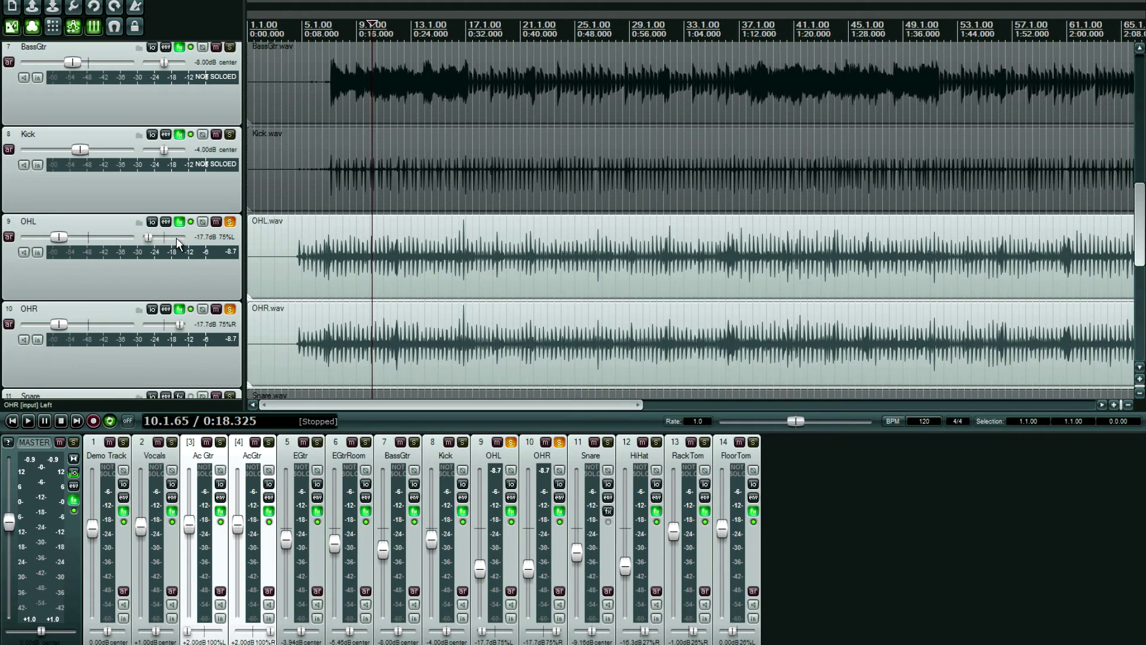
# Open the OHL and OHR effects, float the OHR equalizer in its own window beside OHL's, and close the OHR effects chain window
pyautogui.click(181, 223)
pyautogui.moveTo(474, 142); pyautogui.dragTo(318, 393)
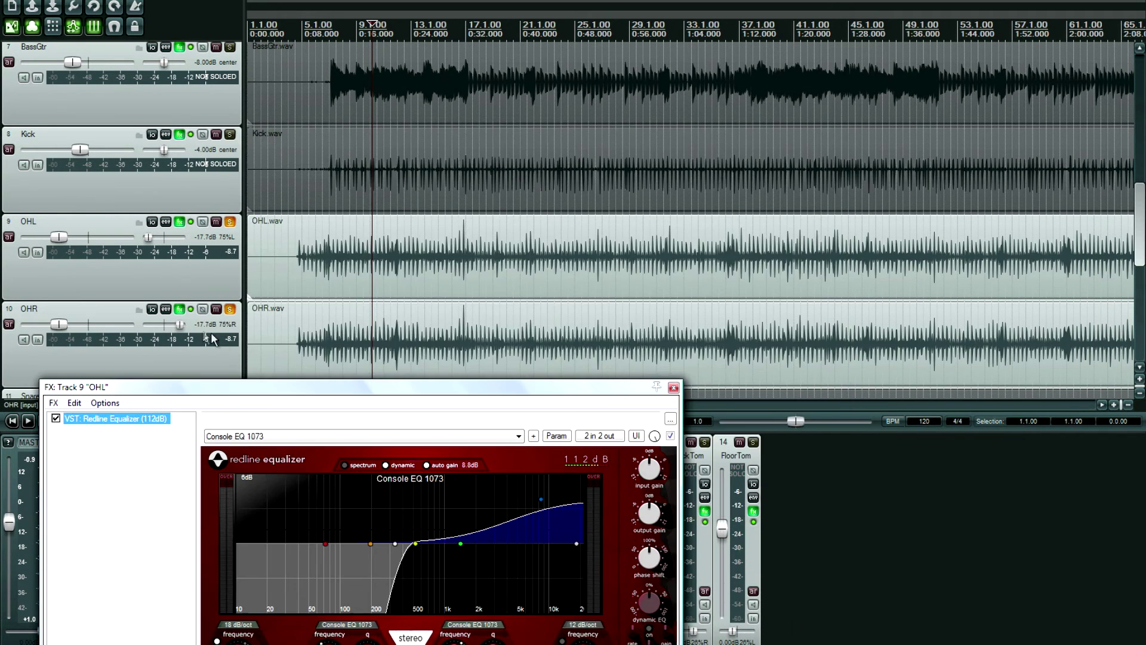
pyautogui.click(181, 310)
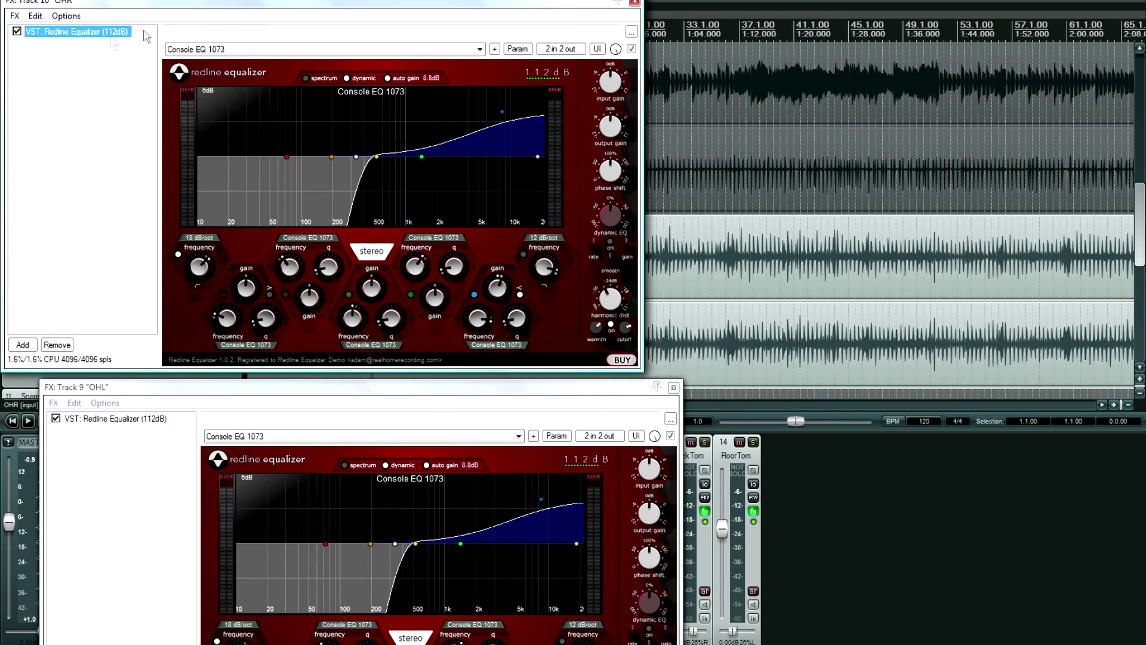
pyautogui.doubleClick(95, 33)
pyautogui.moveTo(370, 4); pyautogui.dragTo(988, 154)
pyautogui.click(635, 3)
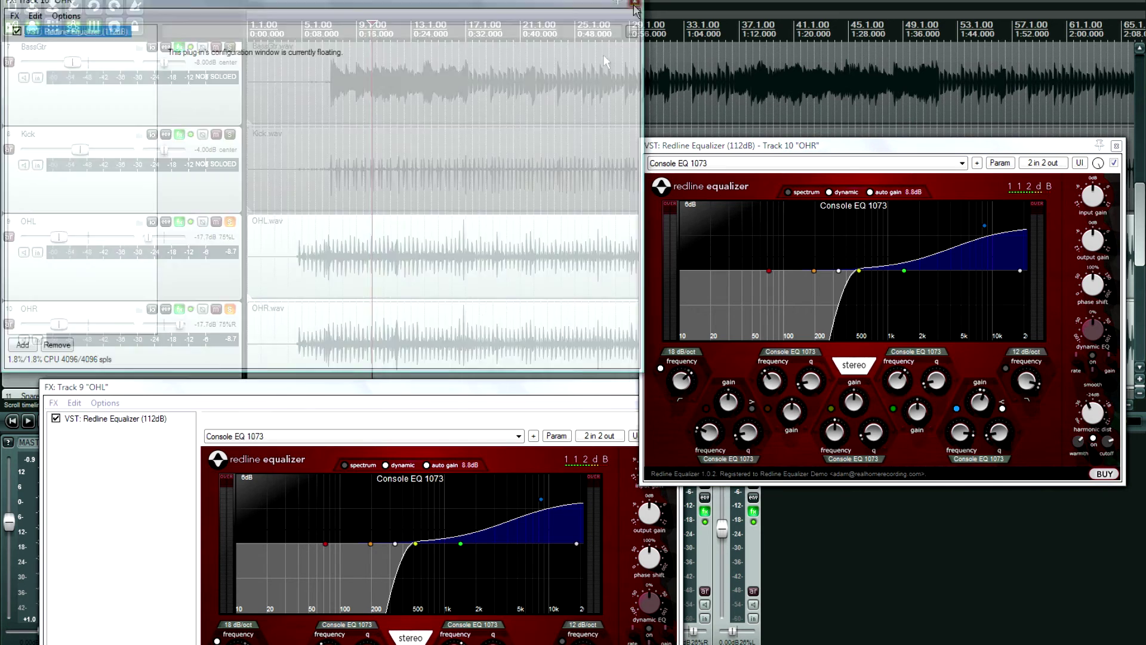
# Place the play cursor at 4.2.67, just before the overhead recordings start, and reposition the OHL effects window so its whole equalizer is in view
pyautogui.moveTo(453, 391); pyautogui.dragTo(468, 302)
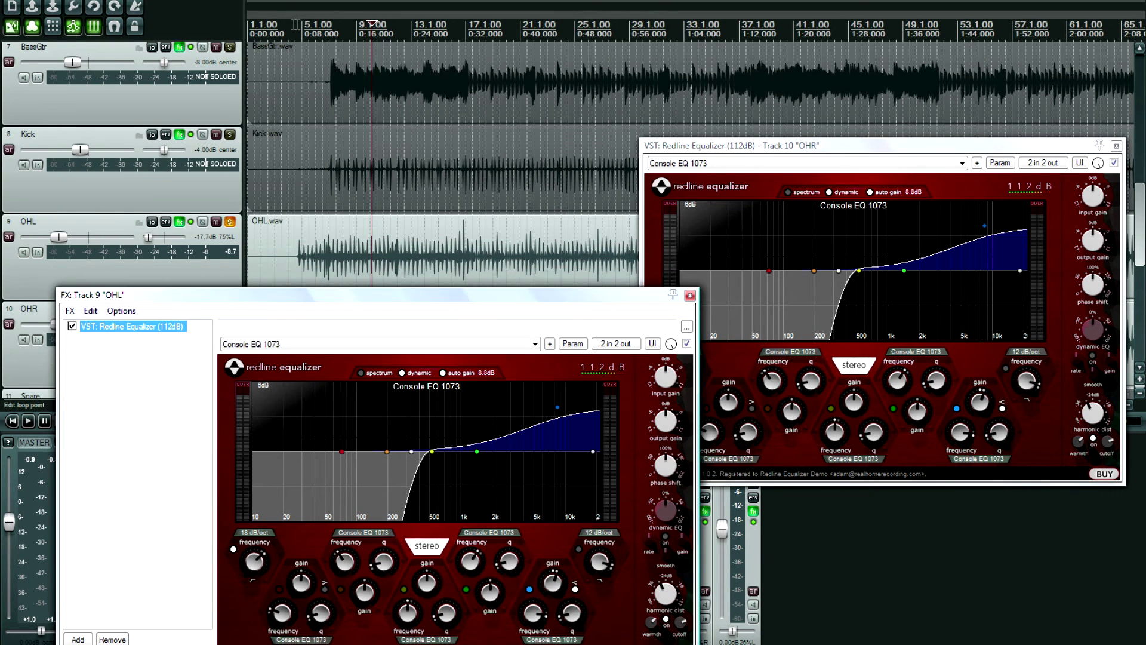
pyautogui.click(293, 23)
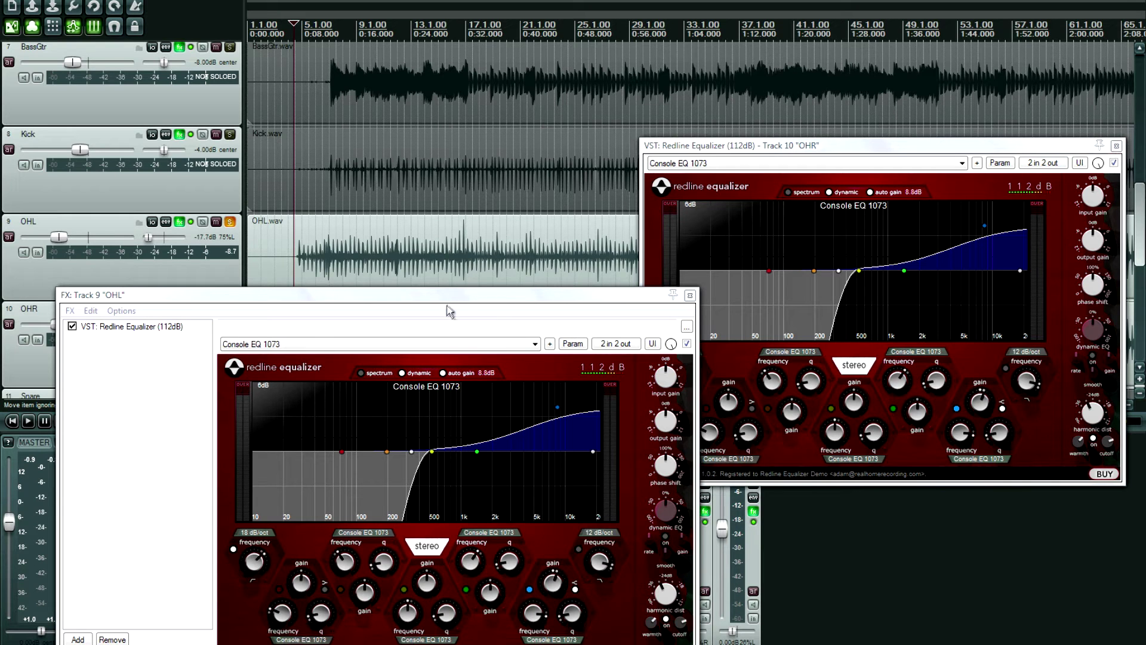
pyautogui.moveTo(439, 298); pyautogui.dragTo(438, 171)
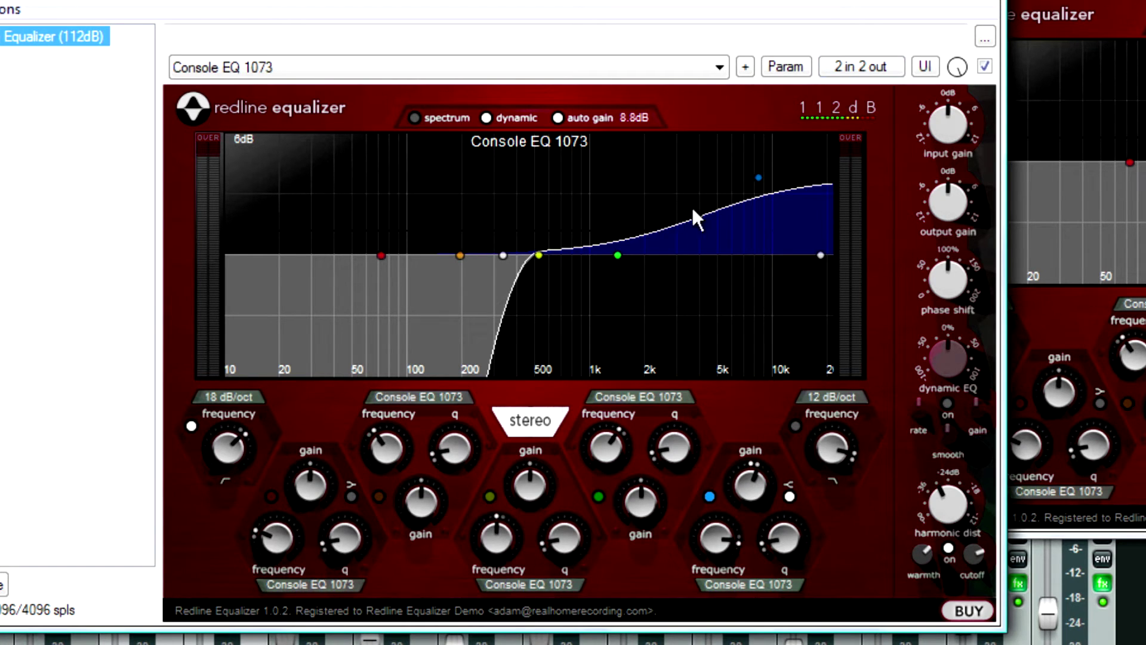
# Disable and re-enable the blue high band of the OHL equalizer to inspect its boost, and close the OHR equalizer window
pyautogui.moveTo(762, 180)
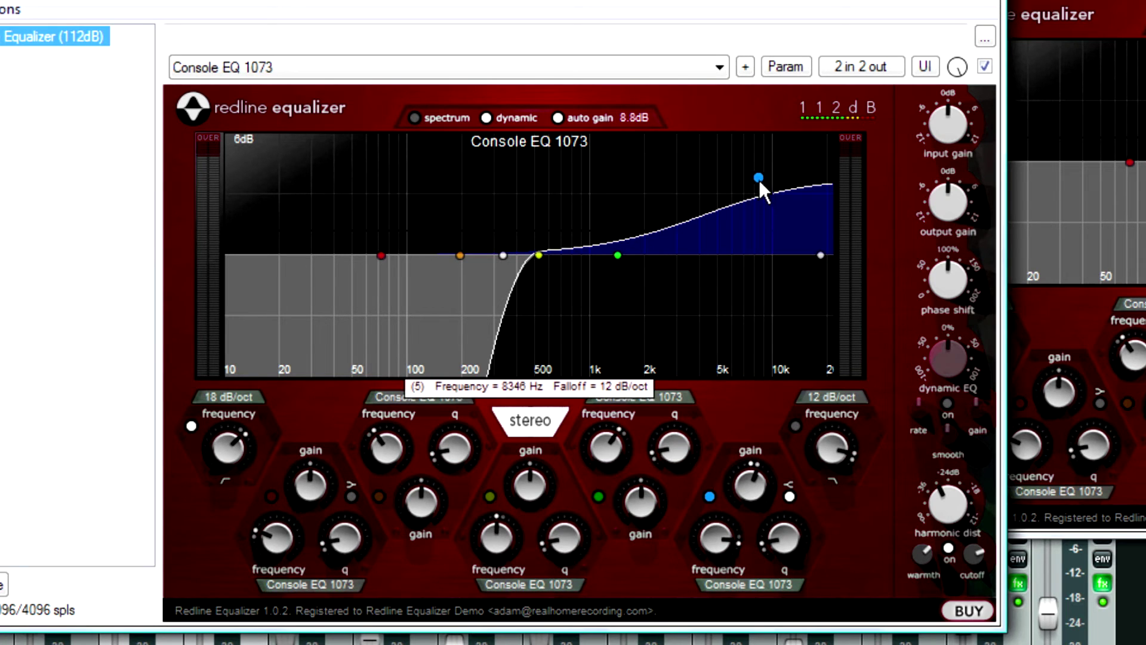
pyautogui.click(709, 497)
pyautogui.click(709, 497)
pyautogui.click(711, 498)
pyautogui.click(710, 496)
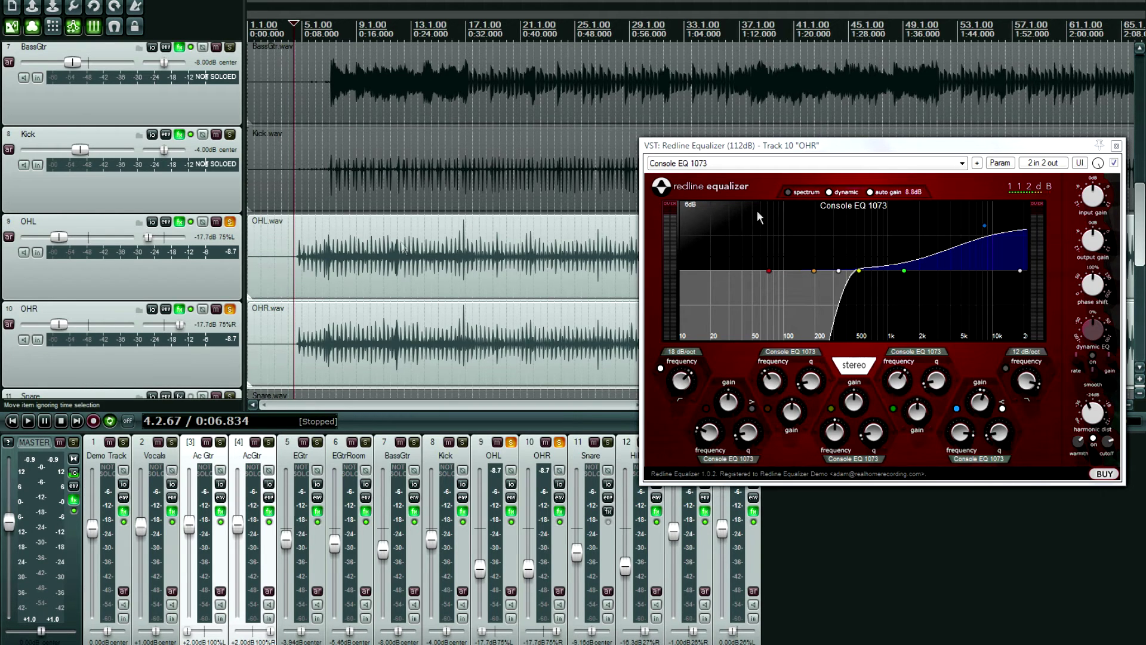
pyautogui.click(1116, 146)
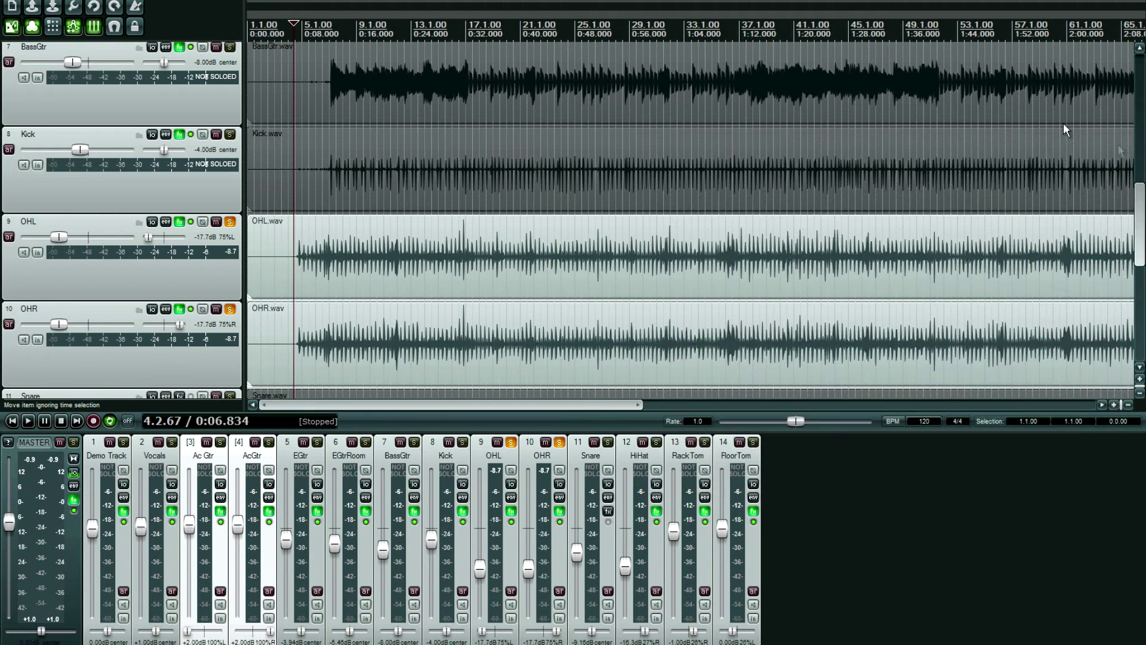
# Play the soloed overheads with OHL and OHR selected, comparing their effects enabled and bypassed, ending with effects enabled and playback stopped
pyautogui.press('space')
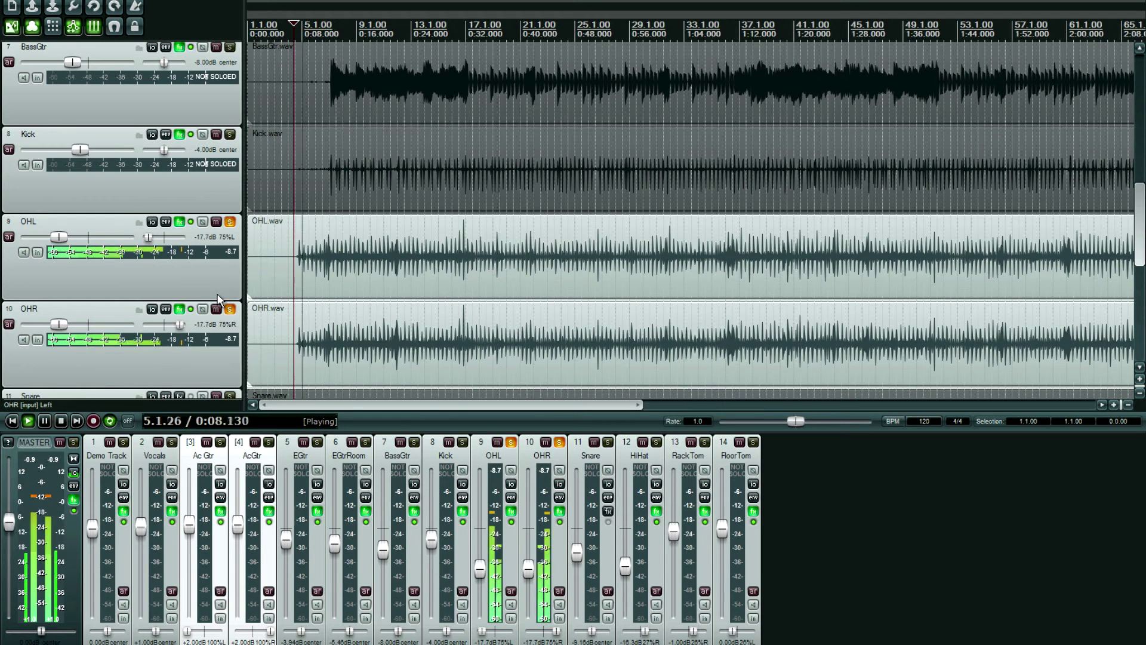
pyautogui.click(120, 228)
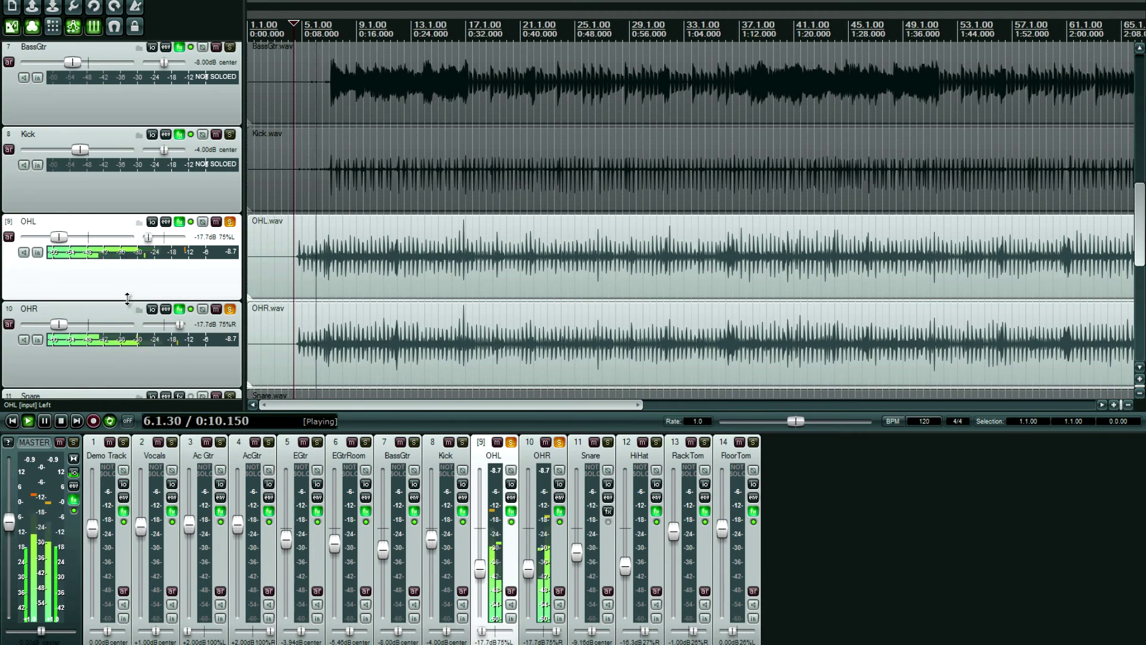
pyautogui.keyDown('ctrl'); pyautogui.click(123, 317); pyautogui.keyUp('ctrl')
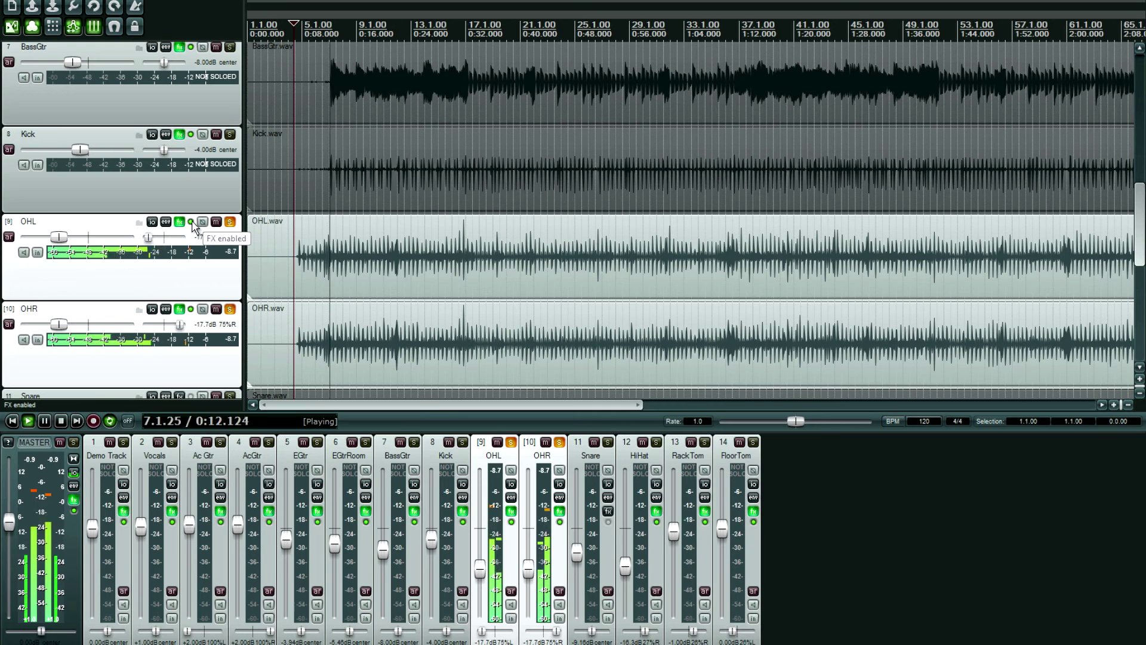
pyautogui.click(190, 222)
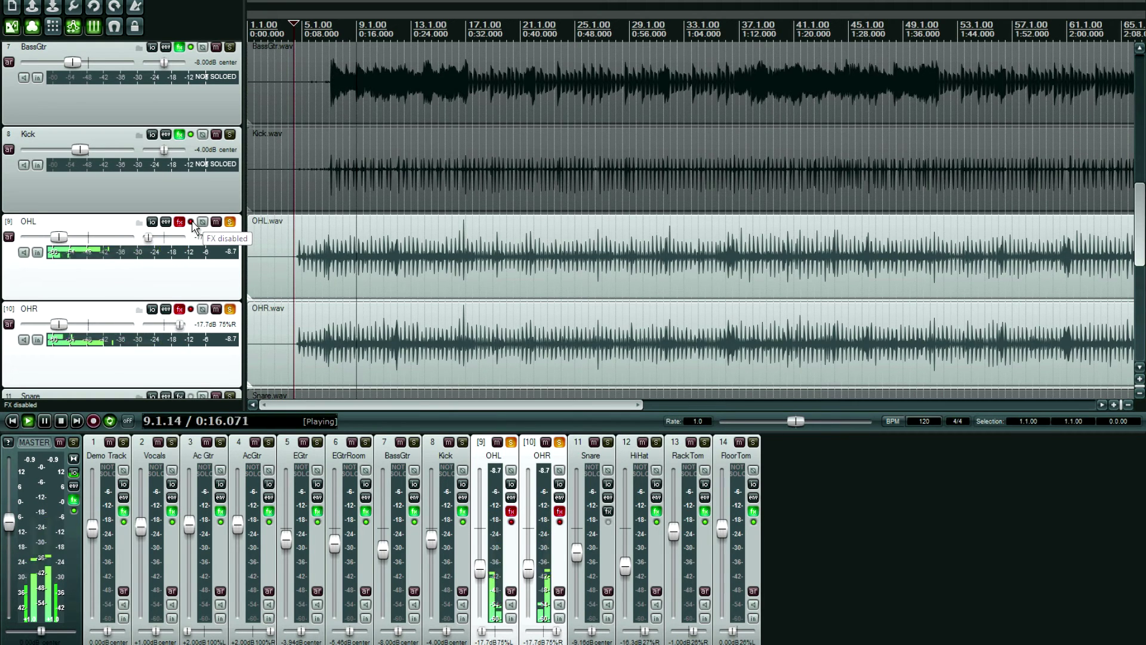
pyautogui.click(191, 223)
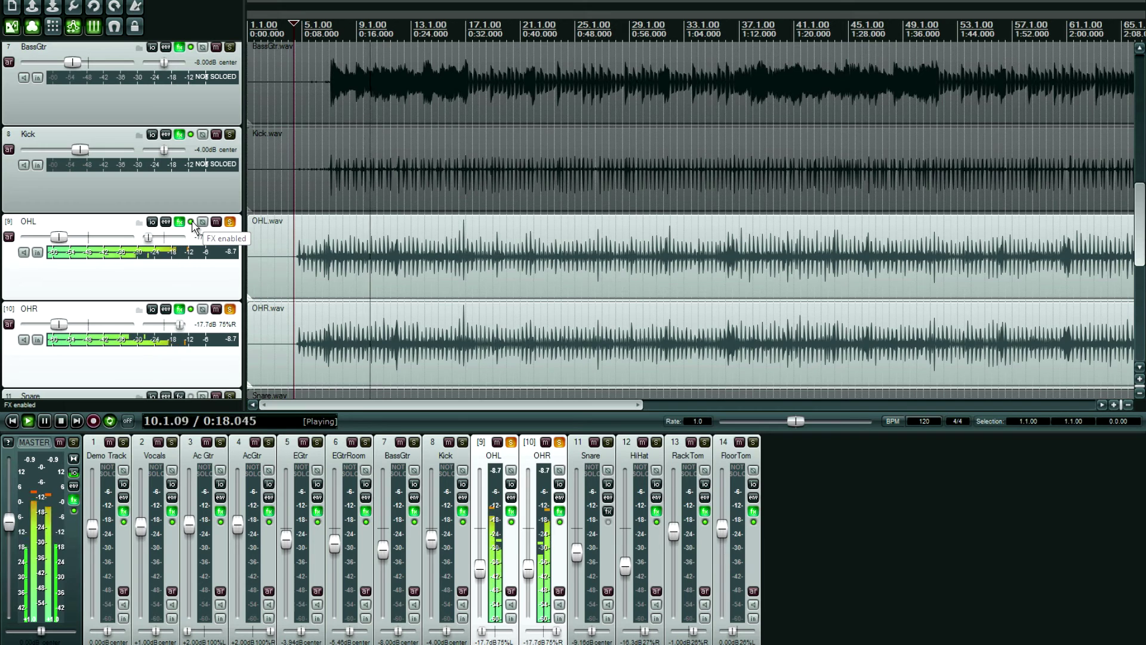
pyautogui.click(191, 222)
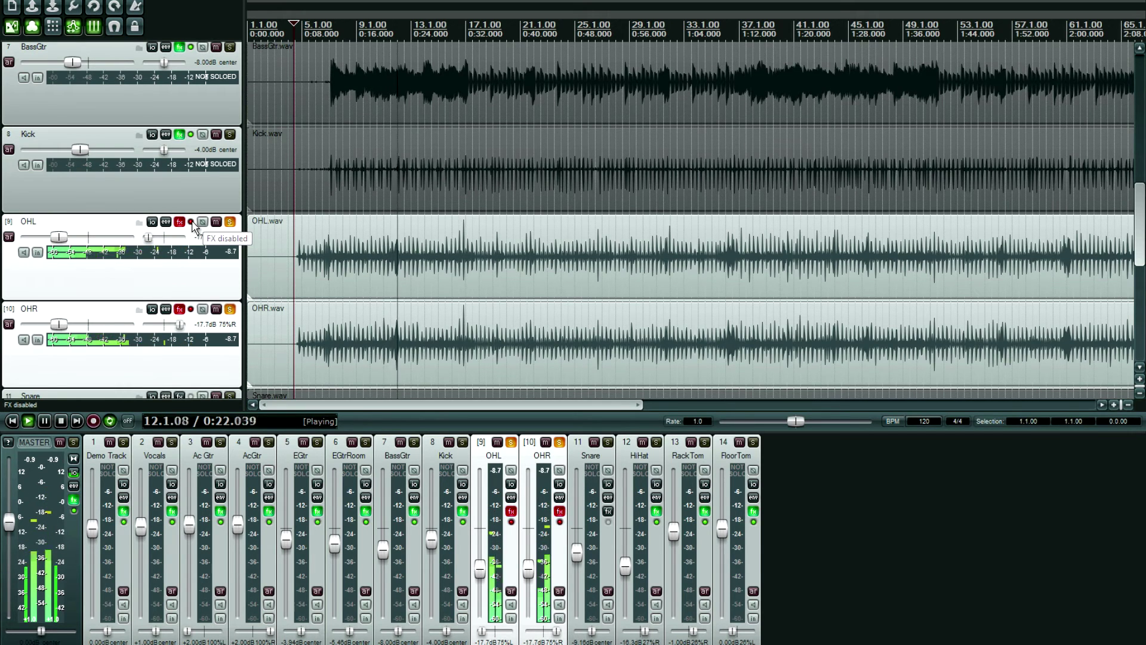
pyautogui.click(191, 222)
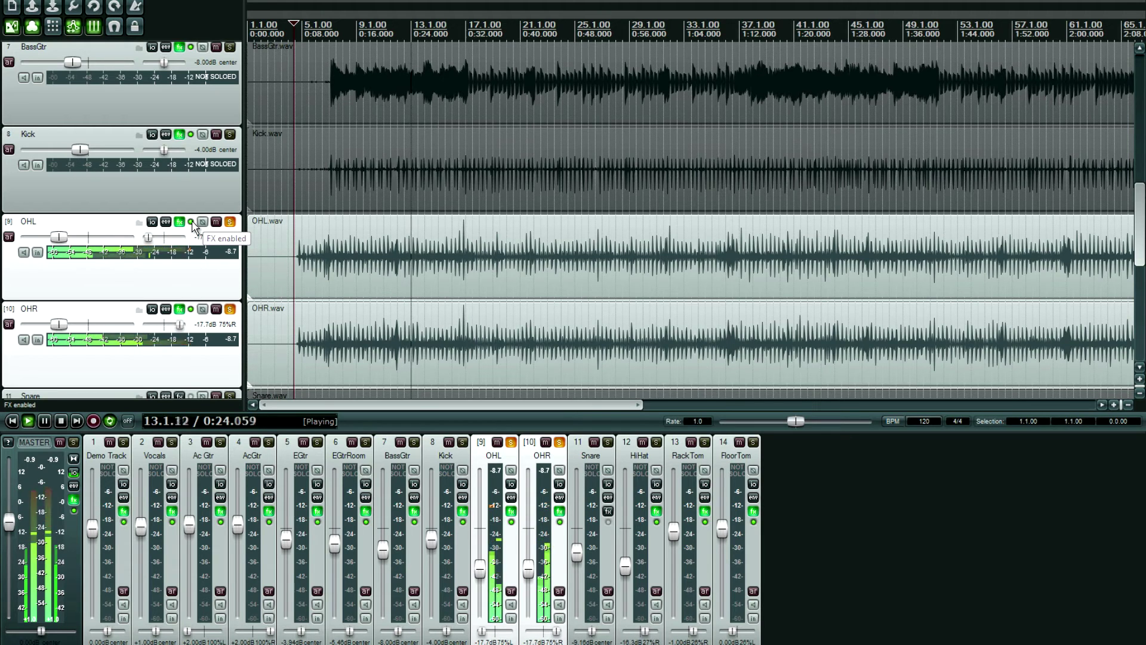
pyautogui.click(191, 223)
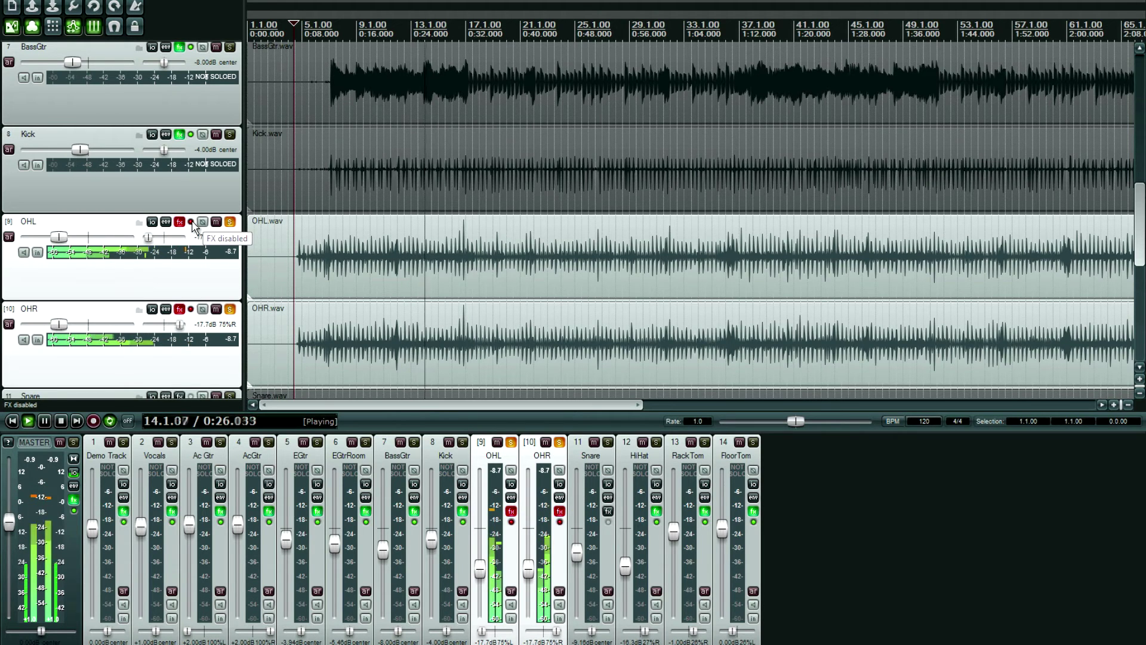
pyautogui.press('space')
pyautogui.click(191, 223)
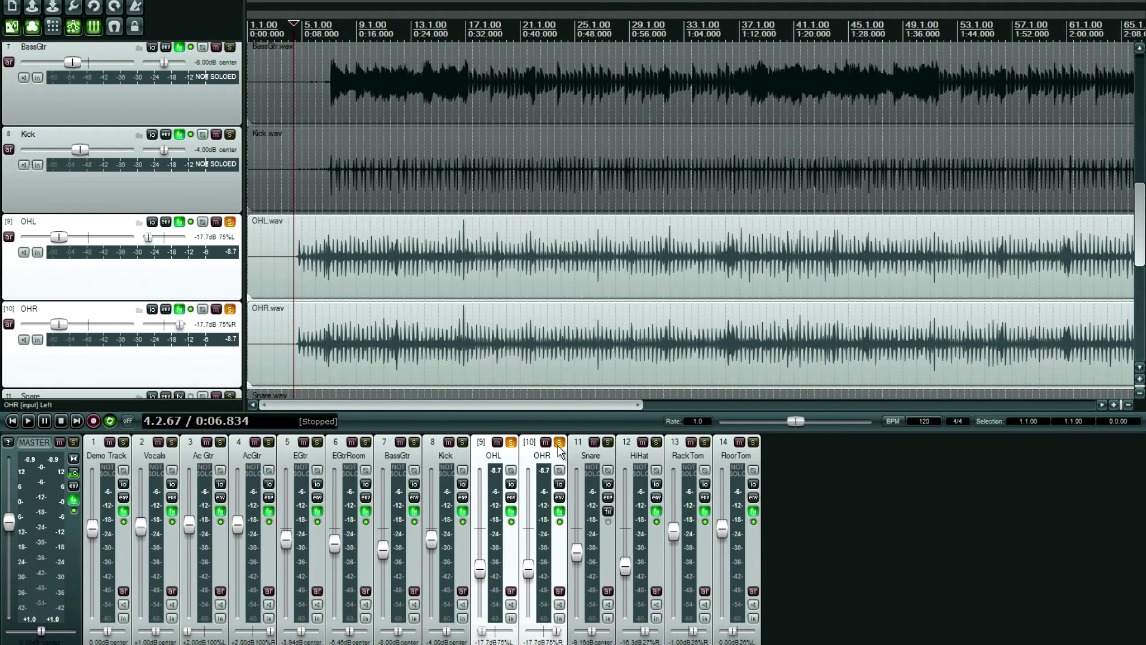
# Switch the solo from the overheads to Snare and audition it, briefly raising the master fader and resetting it
pyautogui.click(559, 443)
pyautogui.click(608, 511)
pyautogui.click(607, 443)
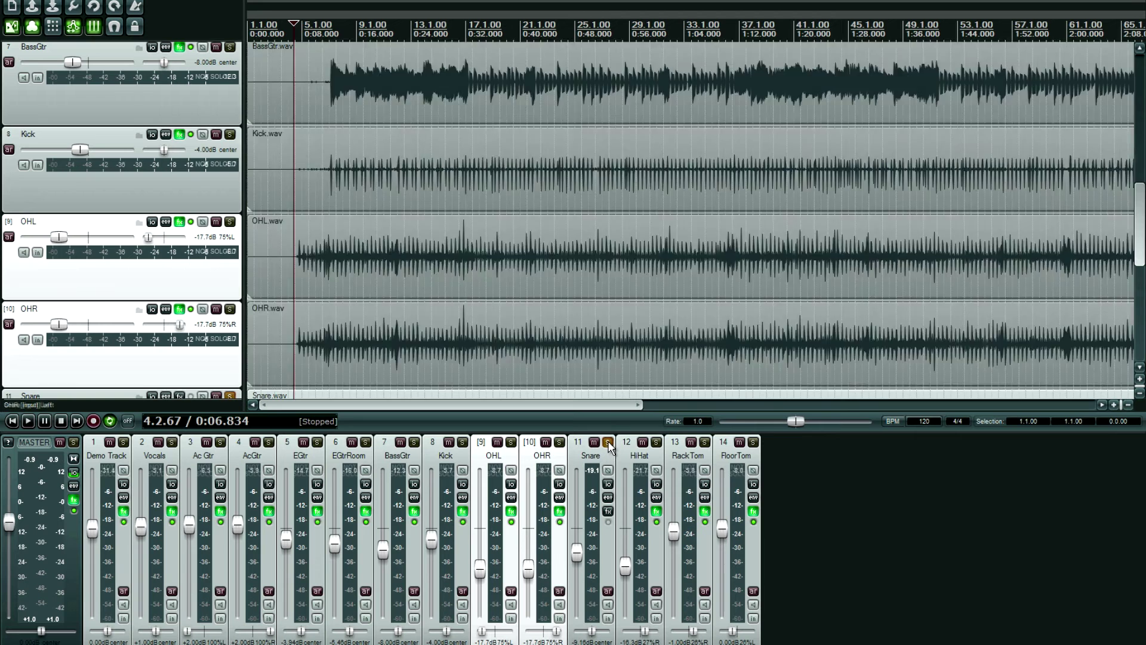
pyautogui.press('space')
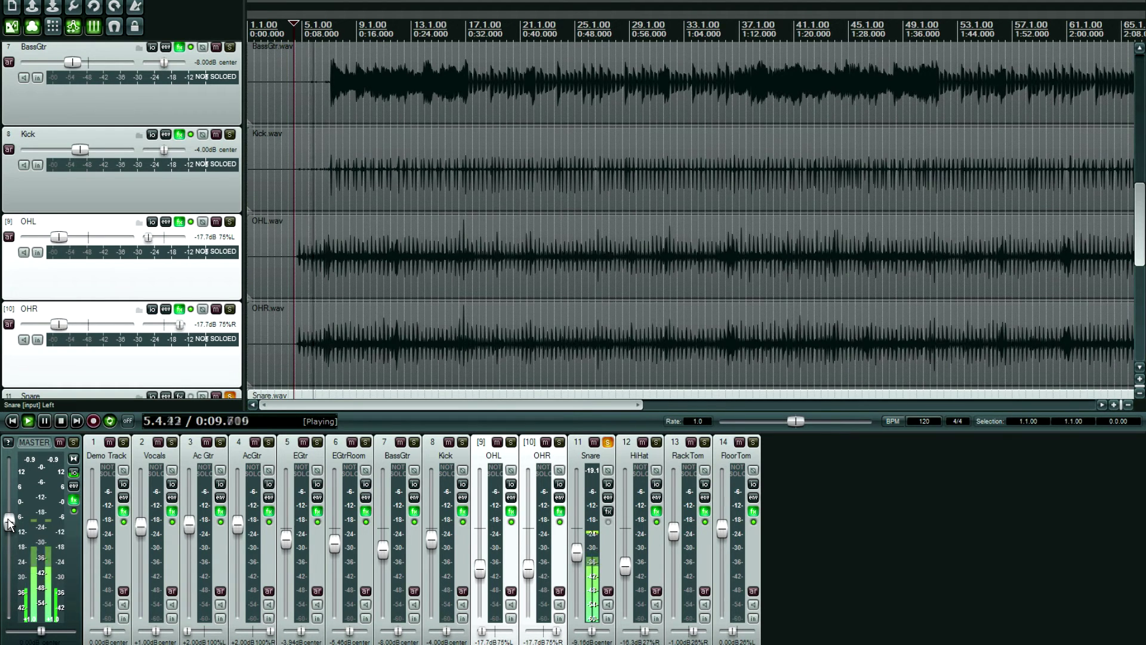
pyautogui.moveTo(7, 521); pyautogui.dragTo(16, 493)
pyautogui.doubleClick(9, 488)
pyautogui.press('space')
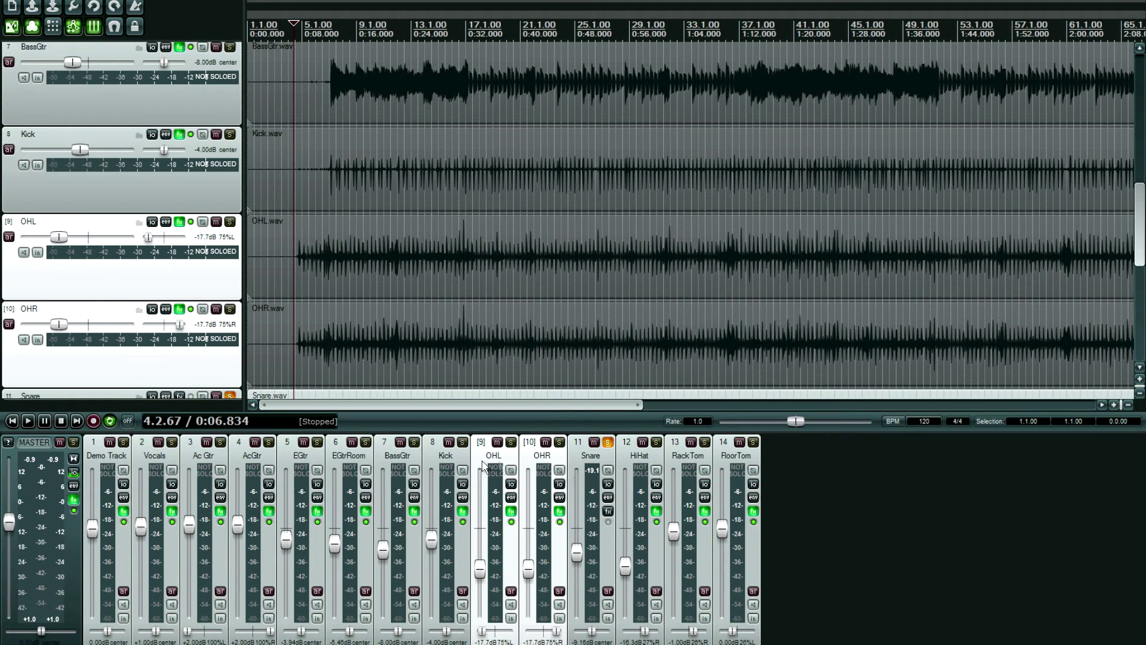
# Switch the solo from Snare to HiHat, with the HiHat effects window open and moved clear of the mixer
pyautogui.click(607, 443)
pyautogui.click(656, 512)
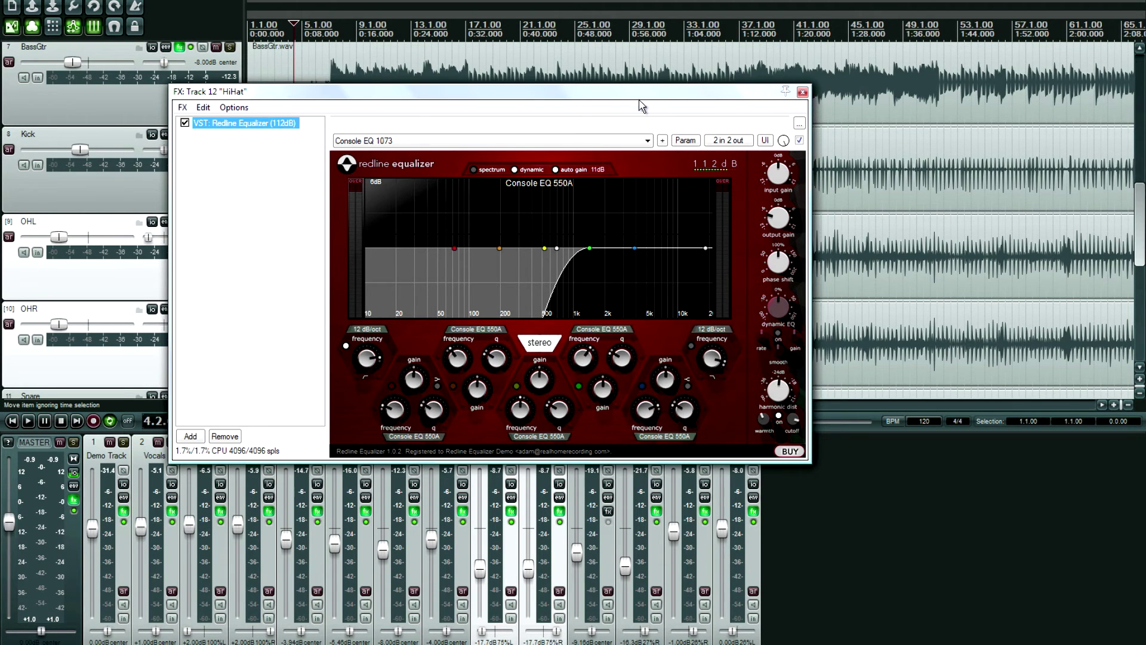
pyautogui.moveTo(520, 91); pyautogui.dragTo(633, 0)
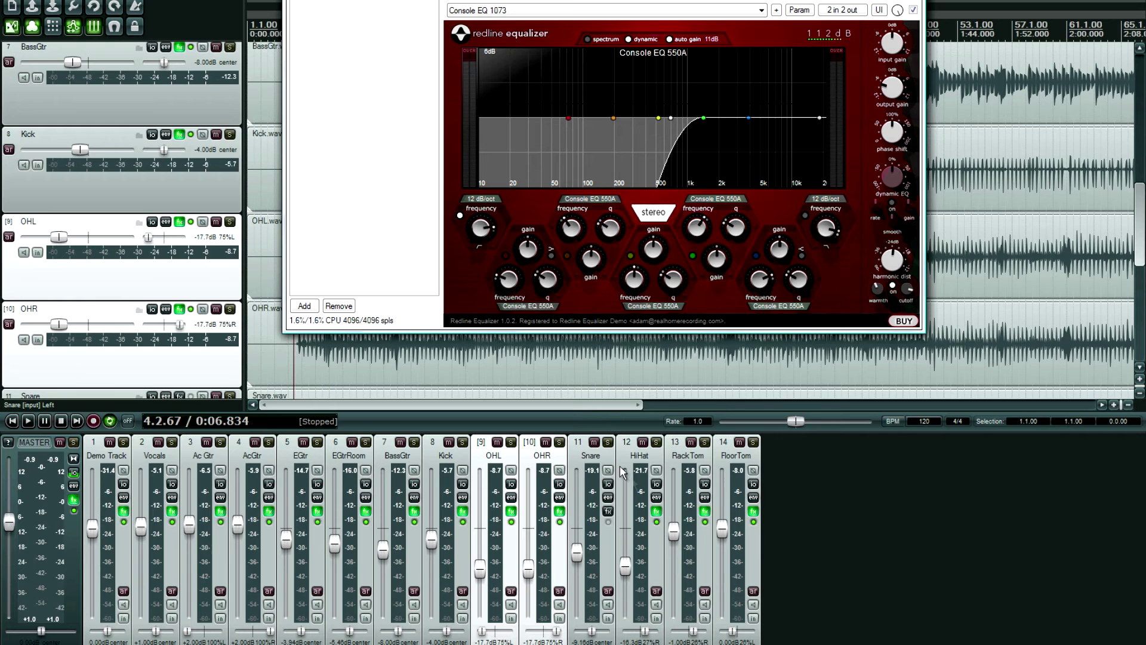
pyautogui.click(656, 442)
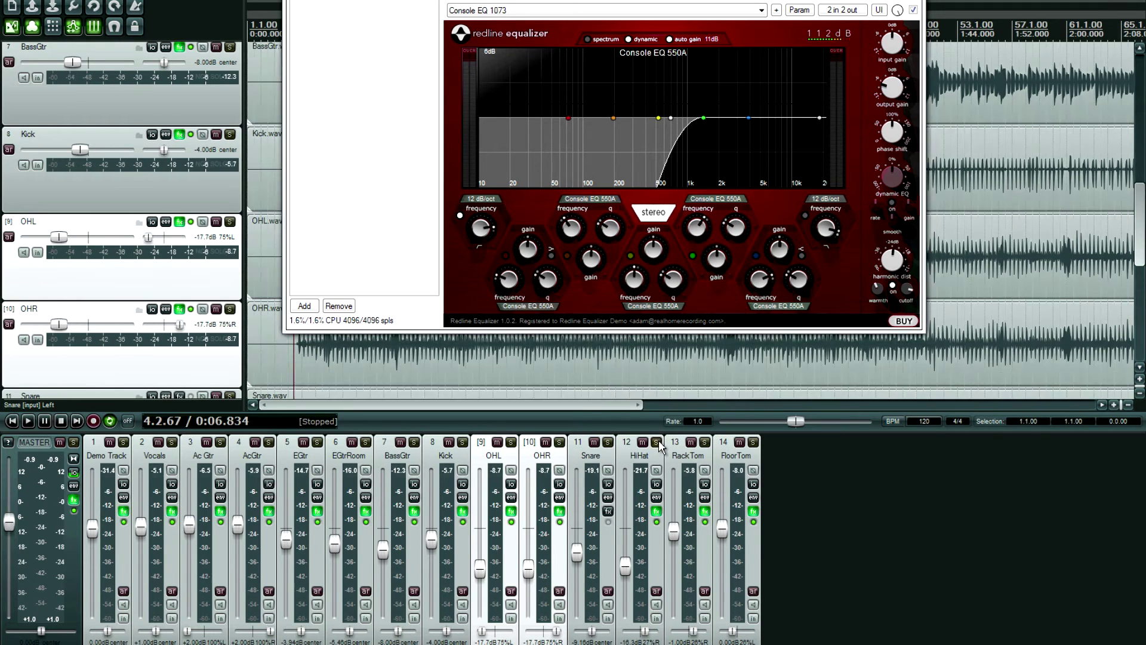
# Play the soloed HiHat from 53.3.72, comparing its effects enabled and bypassed, and stop with the effects enabled
pyautogui.press('space')
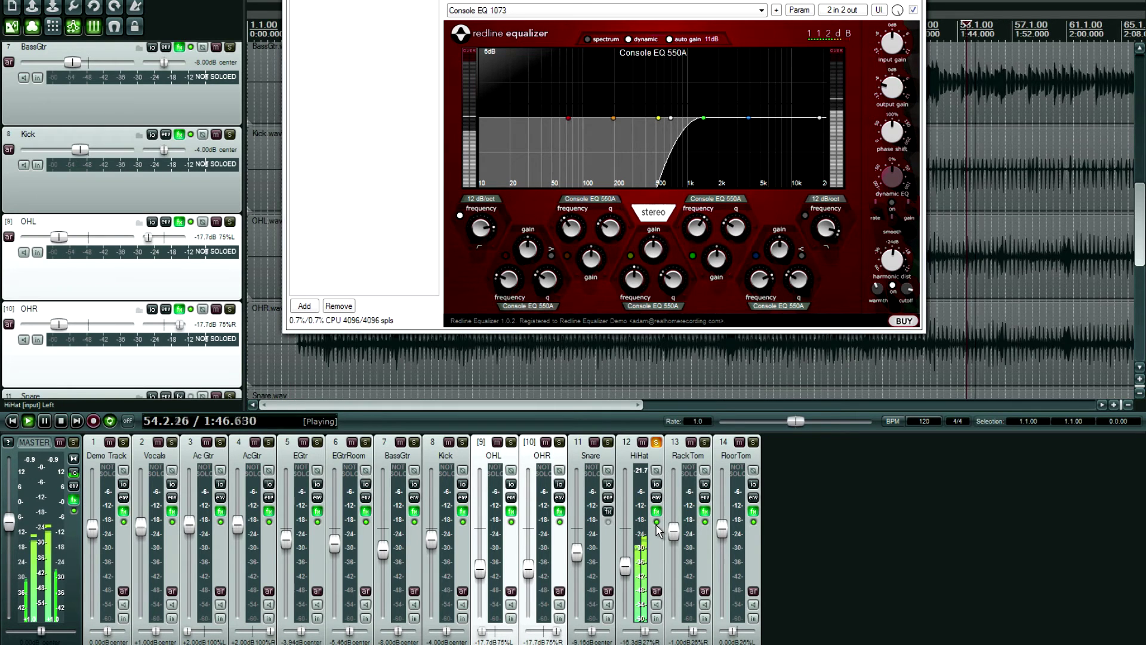
pyautogui.click(657, 522)
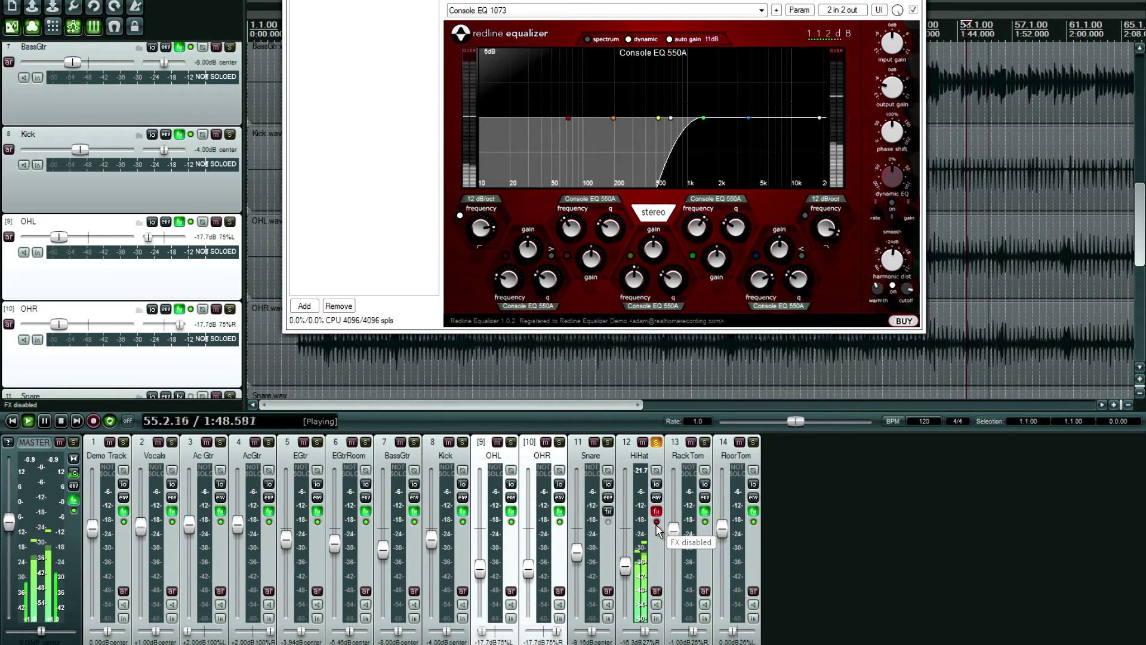
pyautogui.click(657, 522)
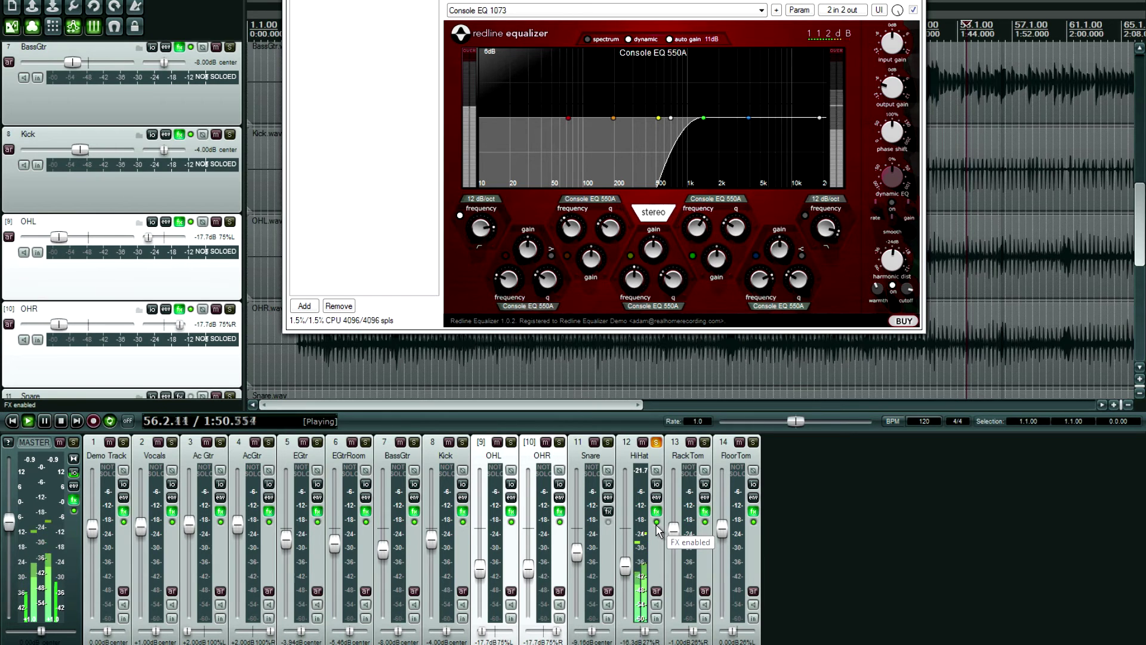
pyautogui.click(657, 523)
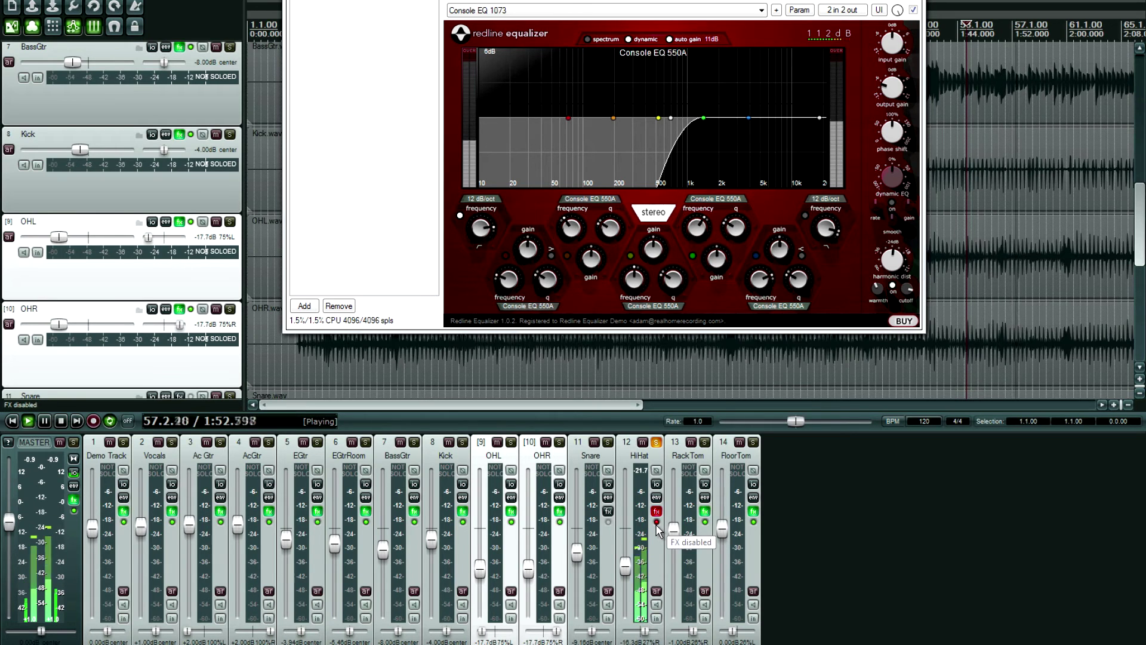
pyautogui.click(657, 524)
pyautogui.press('space')
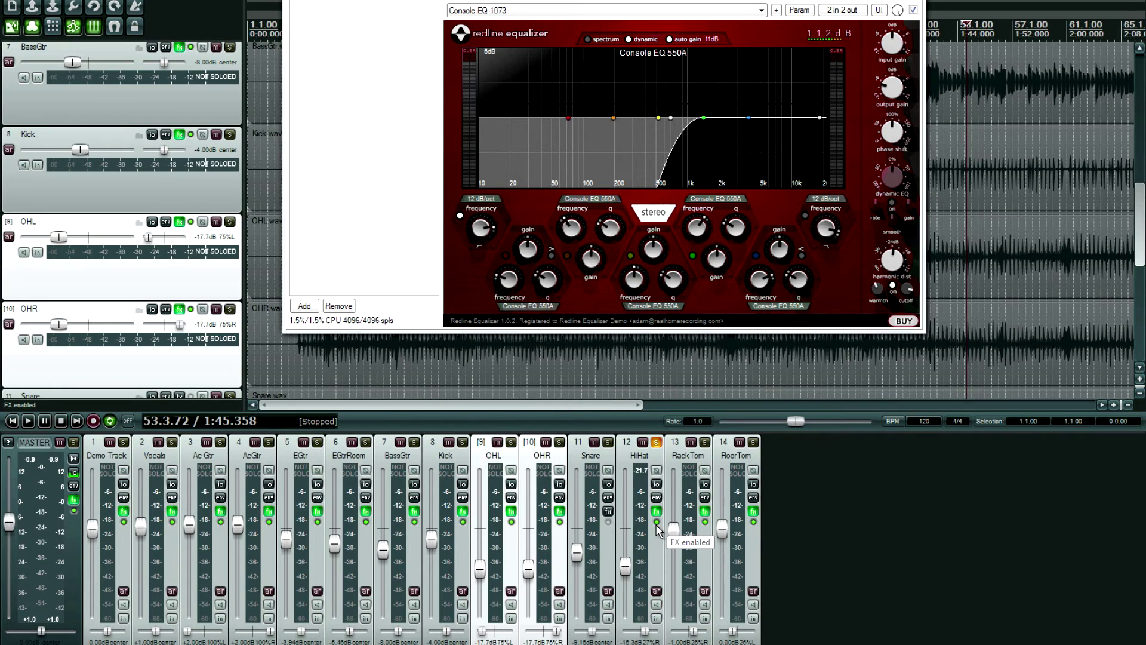
# Repeat the HiHat comparison from the same position, starting with the effects bypassed and stopping with them enabled
pyautogui.click(657, 524)
pyautogui.press('space')
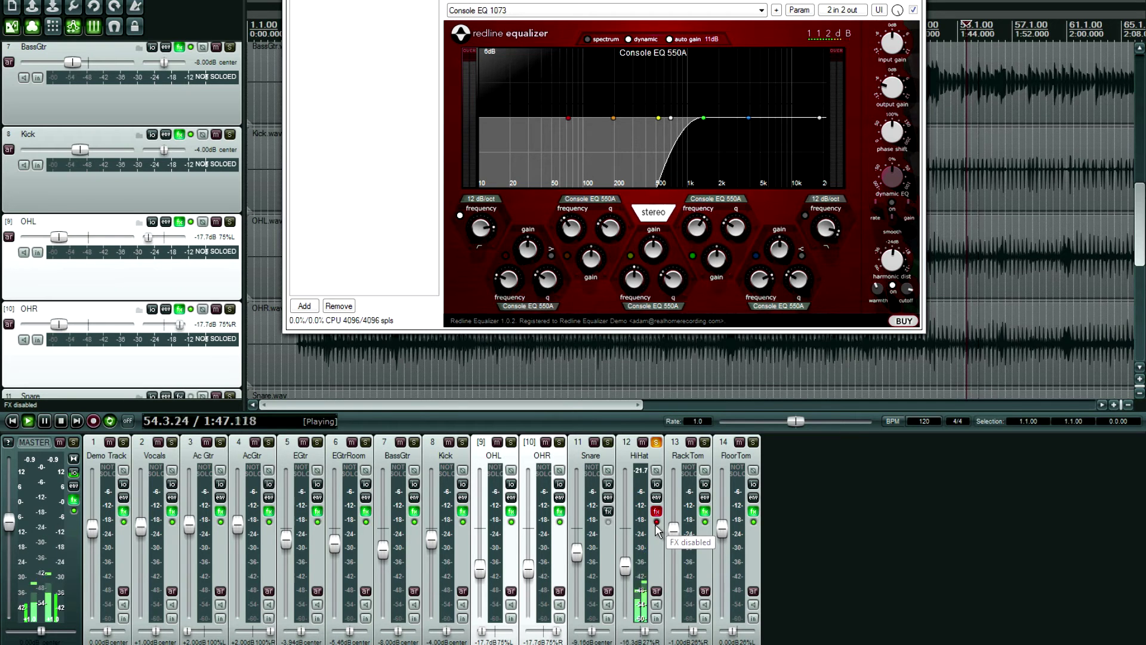
pyautogui.click(657, 523)
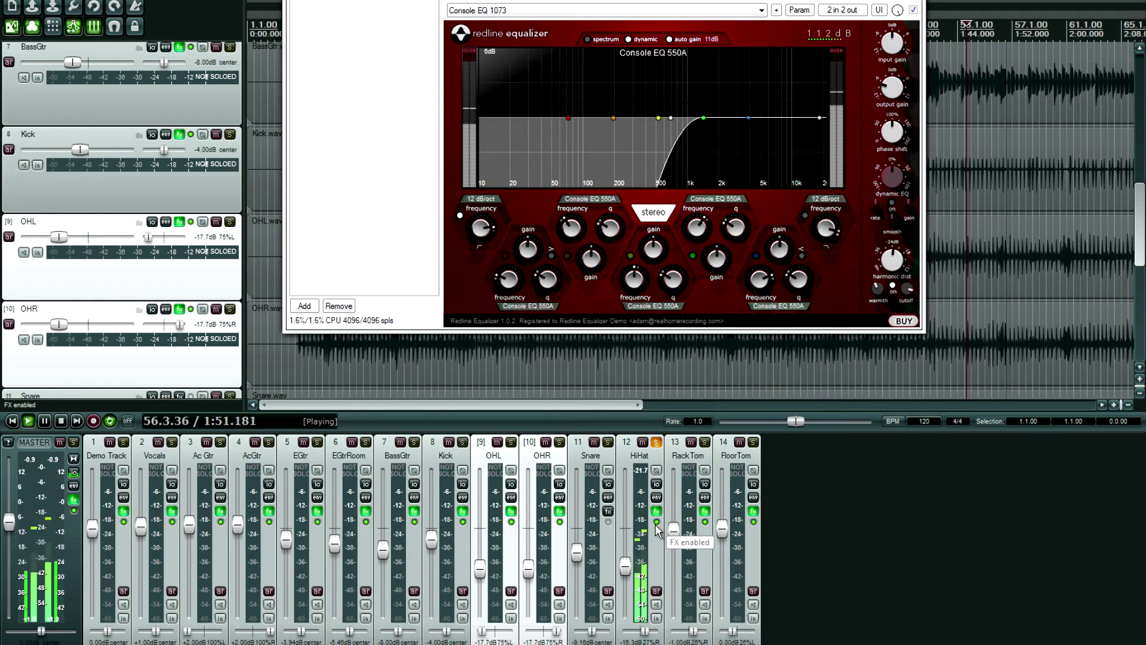
pyautogui.click(656, 523)
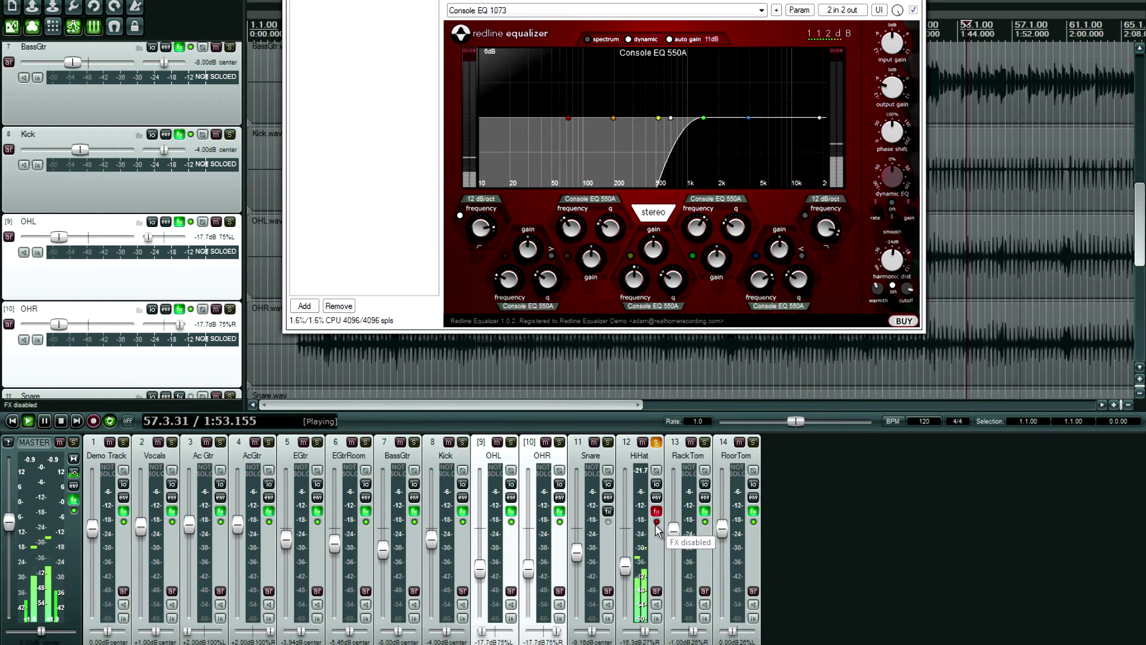
pyautogui.click(657, 524)
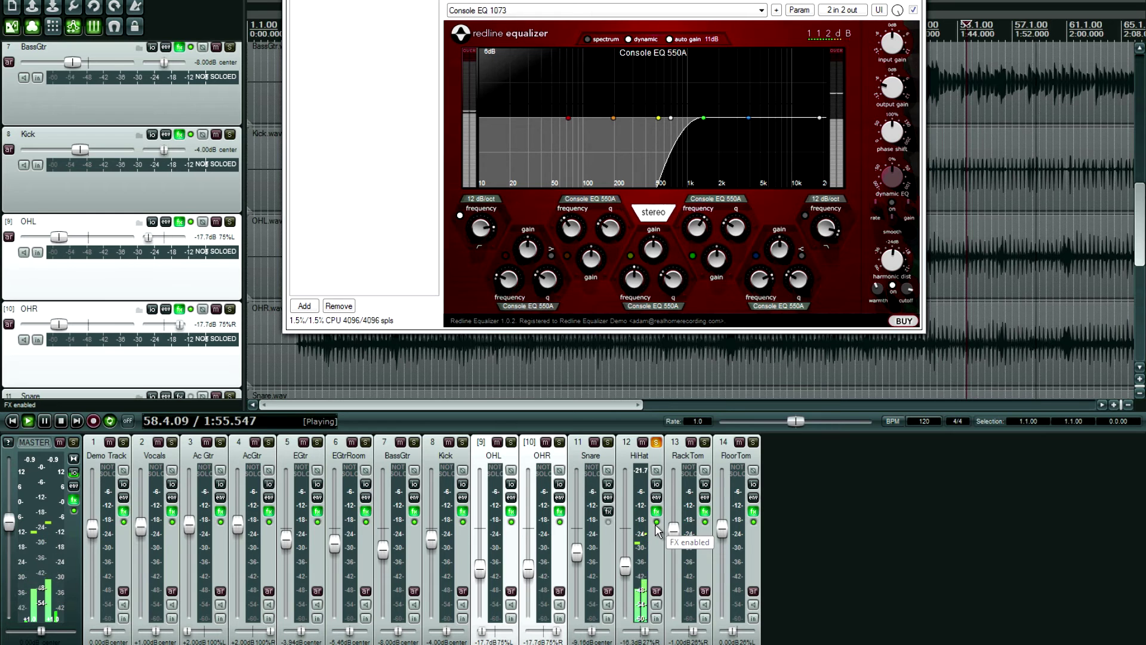
pyautogui.press('space')
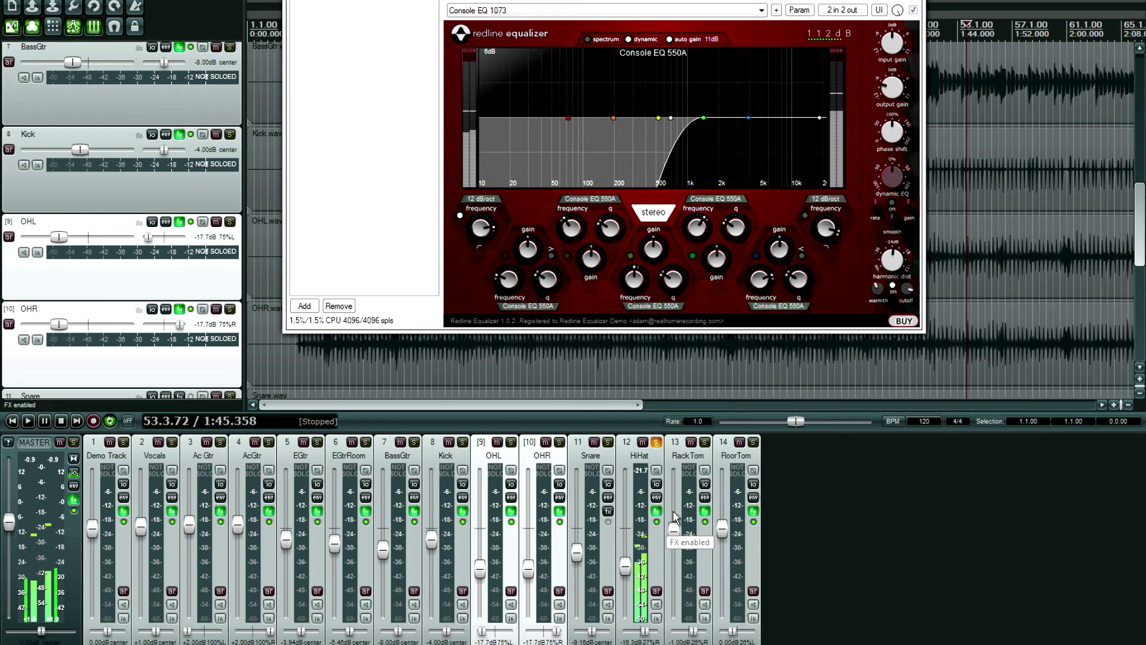
# Unsolo the HiHat track and close its effects window
pyautogui.click(656, 442)
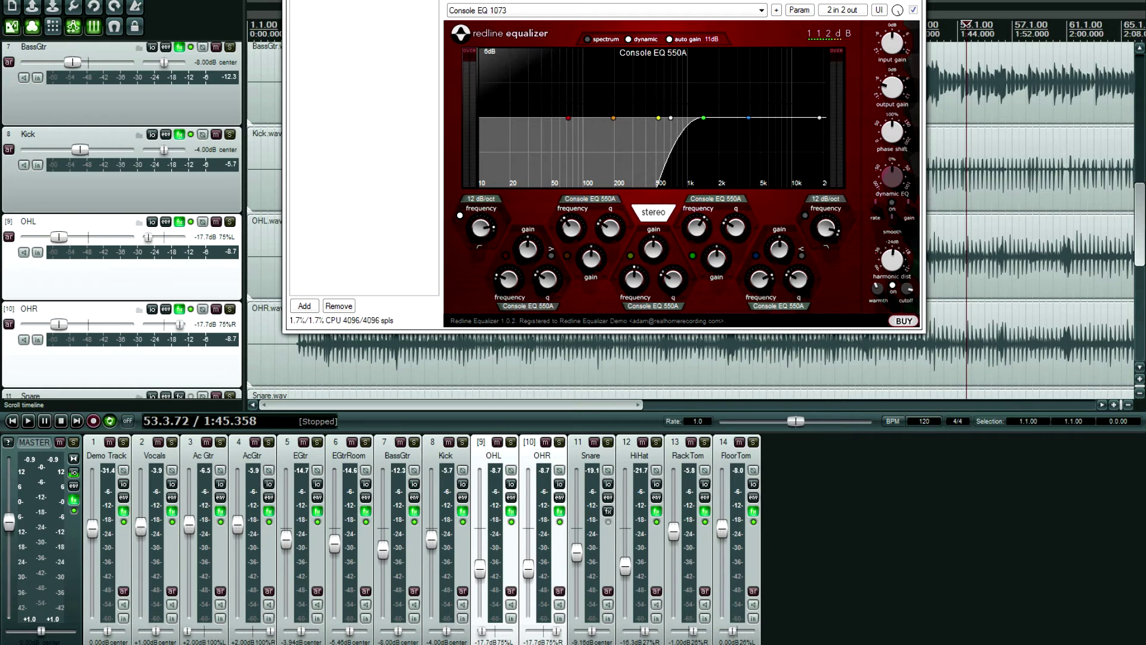
pyautogui.moveTo(836, 0); pyautogui.dragTo(712, 32)
pyautogui.click(788, 32)
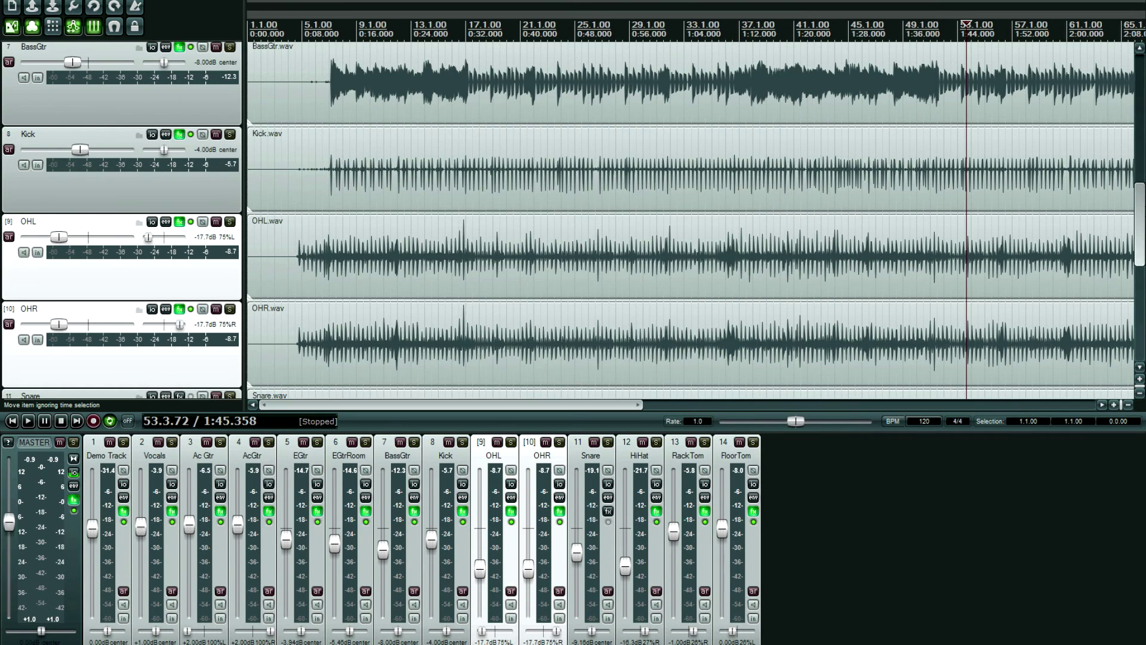
# Place the play cursor at 16.1.55, just ahead of the hits shared by the RackTom and FloorTom tracks
pyautogui.scroll(-5, 388, 373)
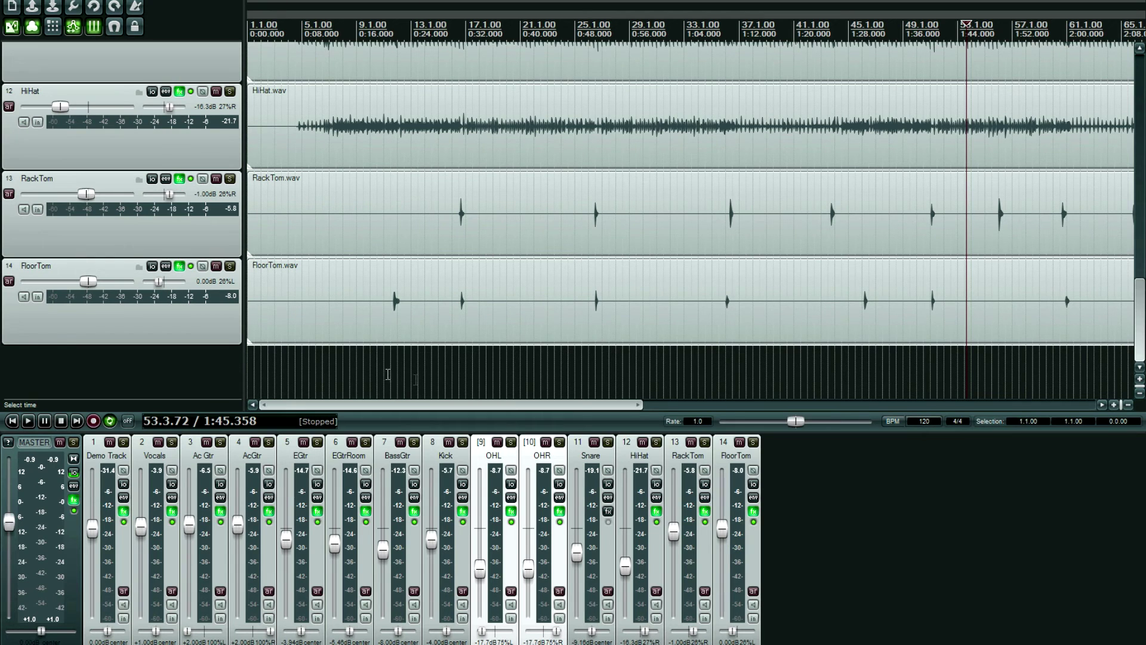
pyautogui.click(457, 375)
pyautogui.scroll(5, 457, 375)
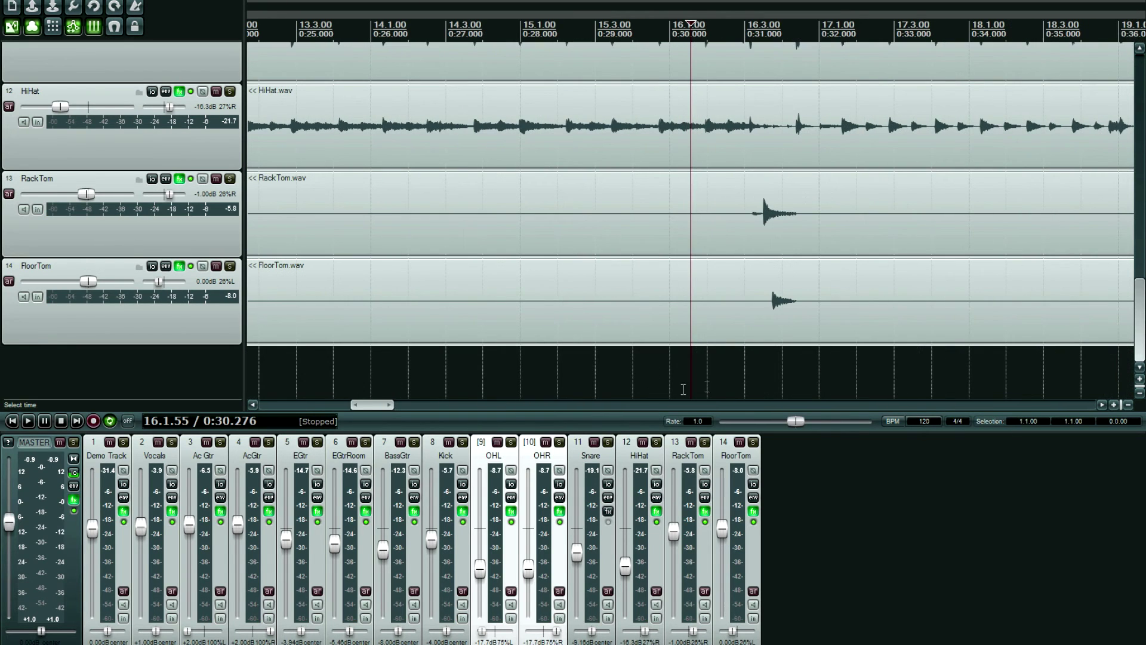
# Place the play cursor at 16.2.29 and solo the RackTom and FloorTom tracks
pyautogui.click(750, 373)
pyautogui.click(718, 373)
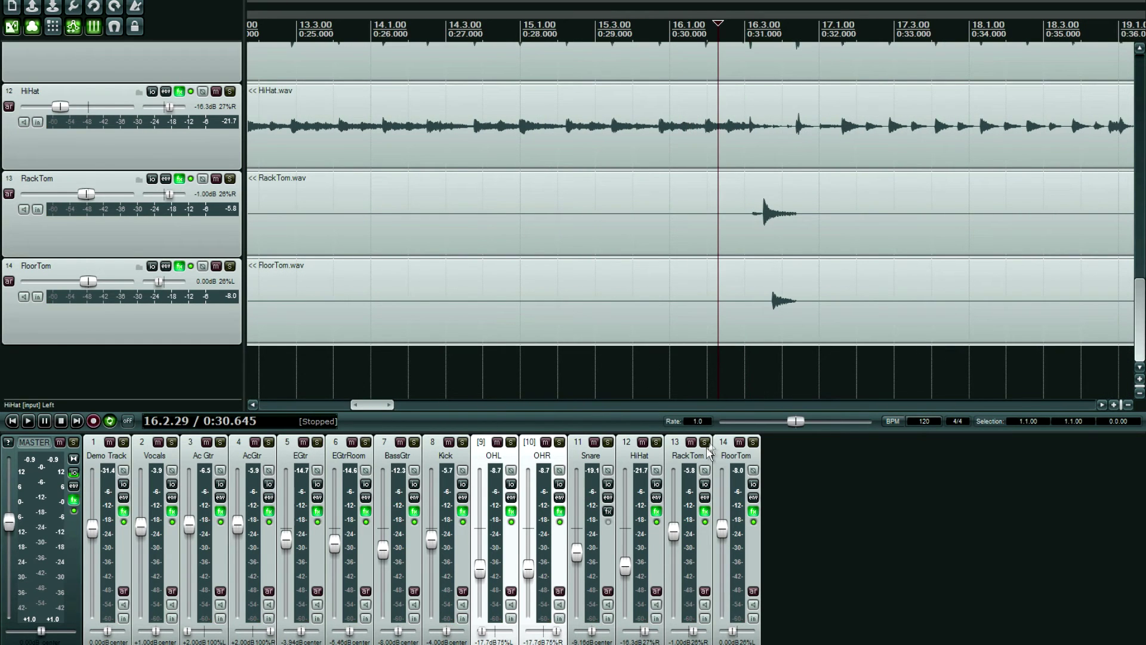
pyautogui.click(704, 441)
pyautogui.click(753, 442)
# Examine the Redline Equalizer curves on the RackTom and FloorTom tracks, and close the effects window
pyautogui.click(705, 511)
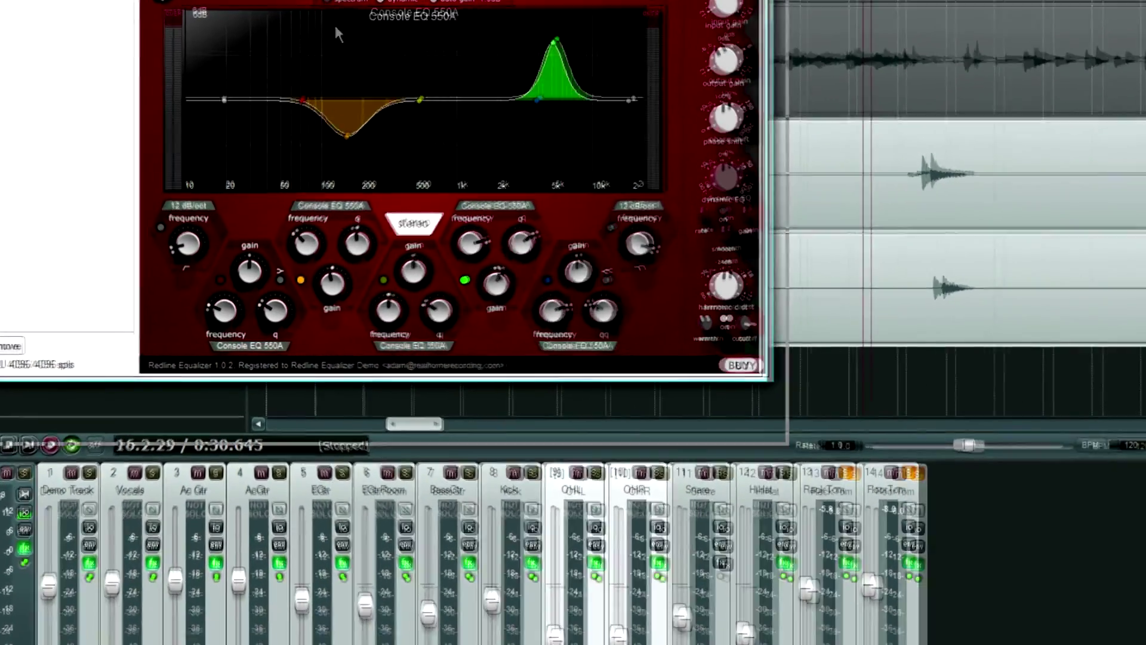
pyautogui.moveTo(349, 128)
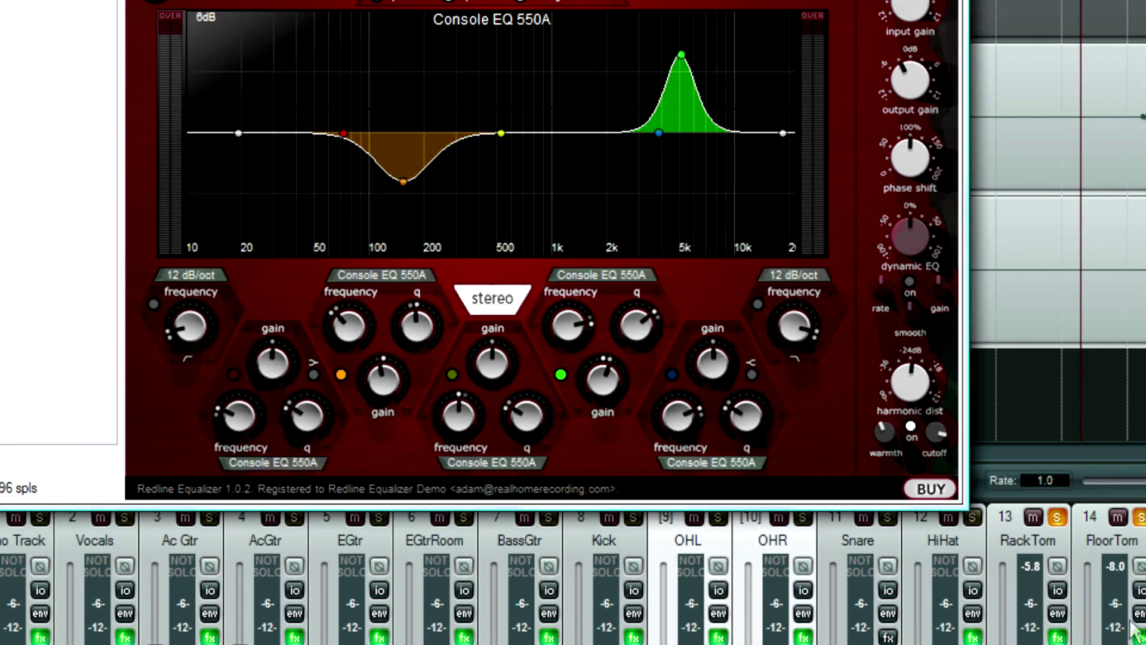
pyautogui.click(1139, 637)
pyautogui.moveTo(429, 77); pyautogui.dragTo(860, 148)
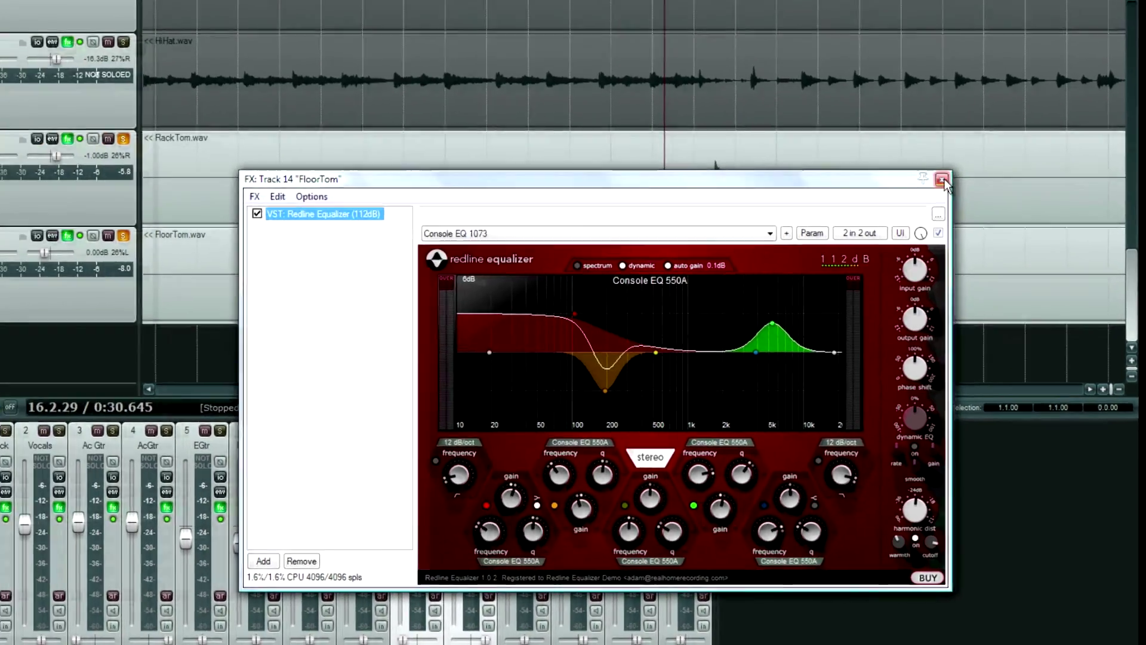
pyautogui.click(1116, 98)
# Place the play cursor at 15.3.48, select the FloorTom and RackTom tracks, and bypass the effects on both
pyautogui.click(657, 361)
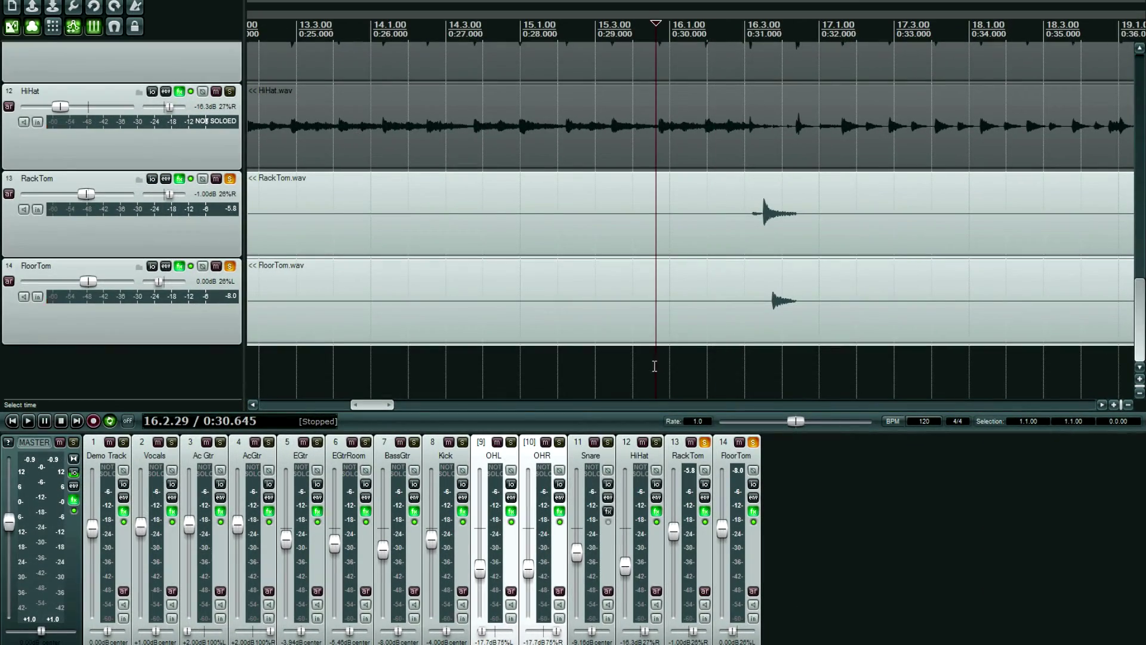
pyautogui.click(613, 361)
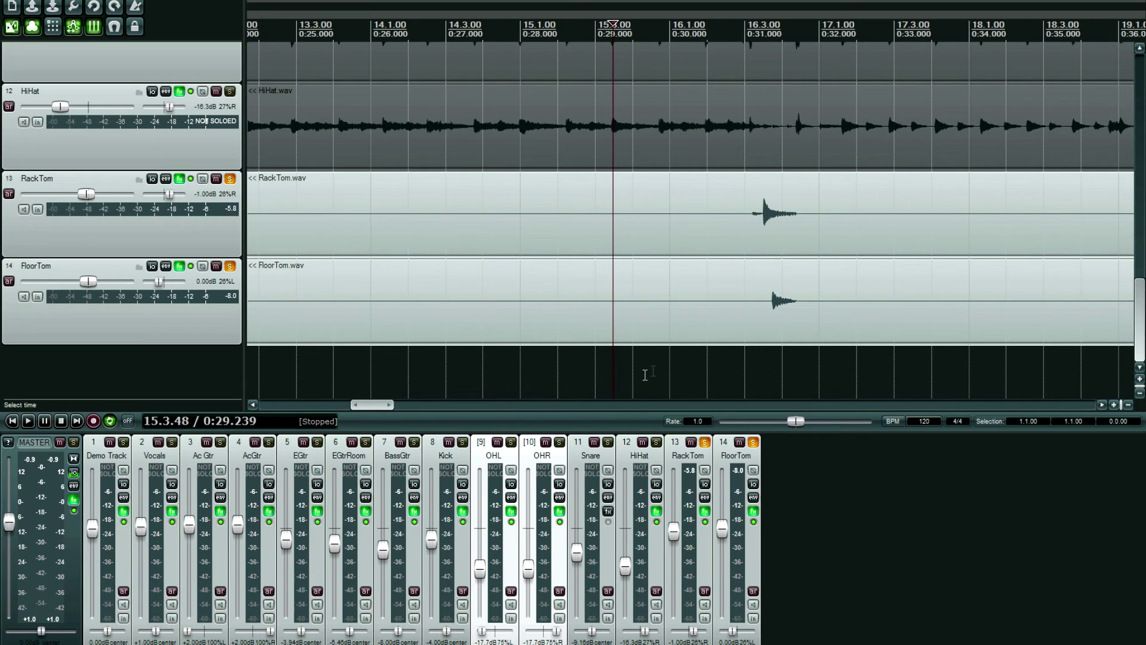
pyautogui.click(736, 463)
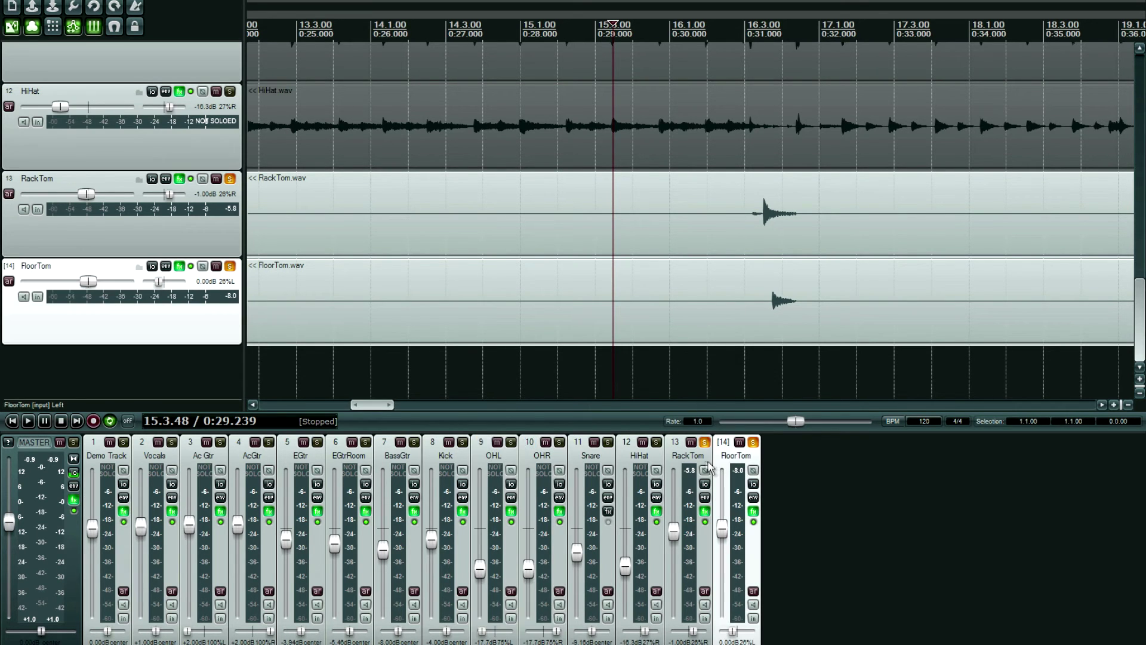
pyautogui.keyDown('ctrl'); pyautogui.click(697, 472); pyautogui.keyUp('ctrl')
pyautogui.click(705, 512)
# Play the soloed toms with effects bypassed, move the play cursor to 16.2.62 during playback, and stop
pyautogui.press('space')
pyautogui.click(730, 378)
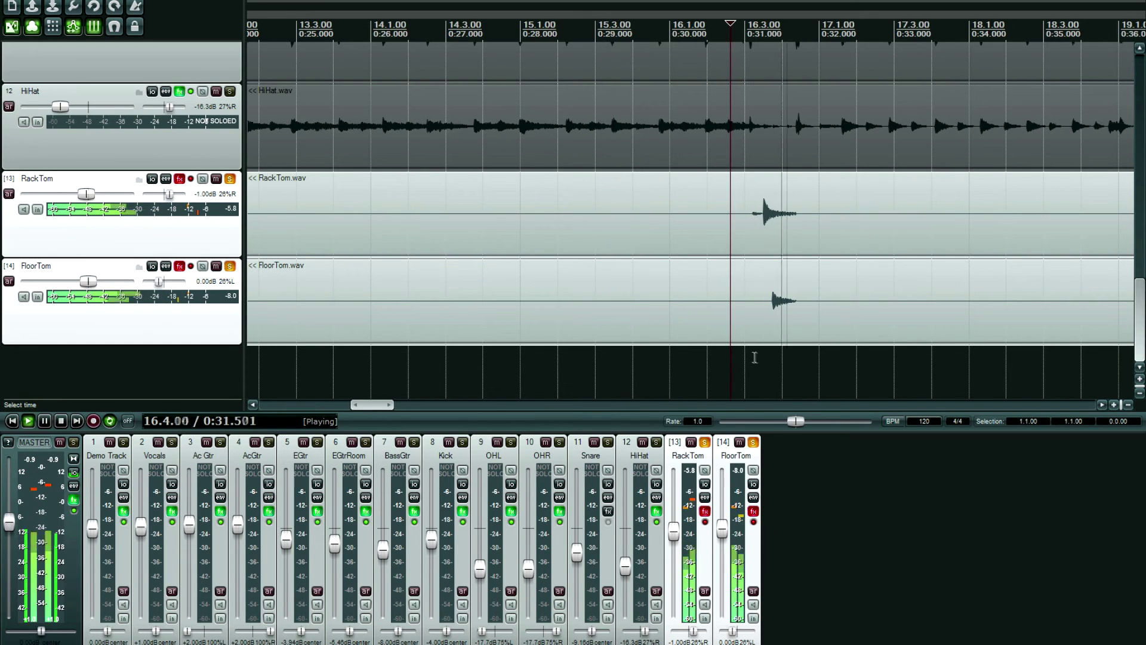
pyautogui.press('space')
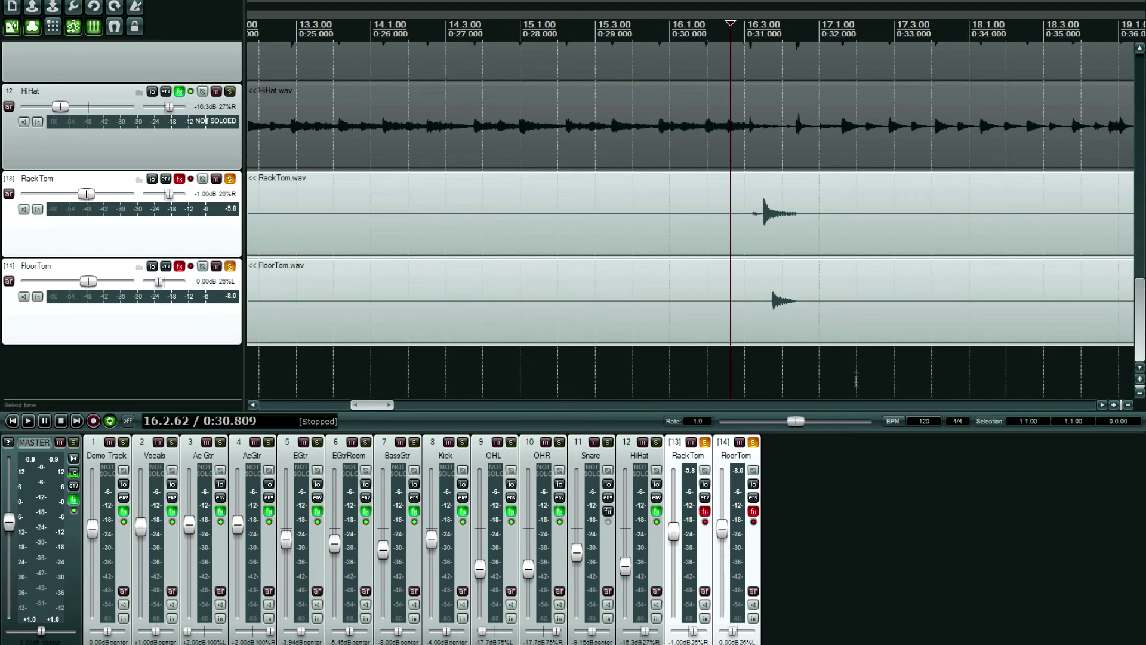
# Make a time selection from 16.2.71 to 16.4.90 around the tom hits and turn repeat off
pyautogui.moveTo(857, 376); pyautogui.dragTo(734, 374)
pyautogui.click(810, 372)
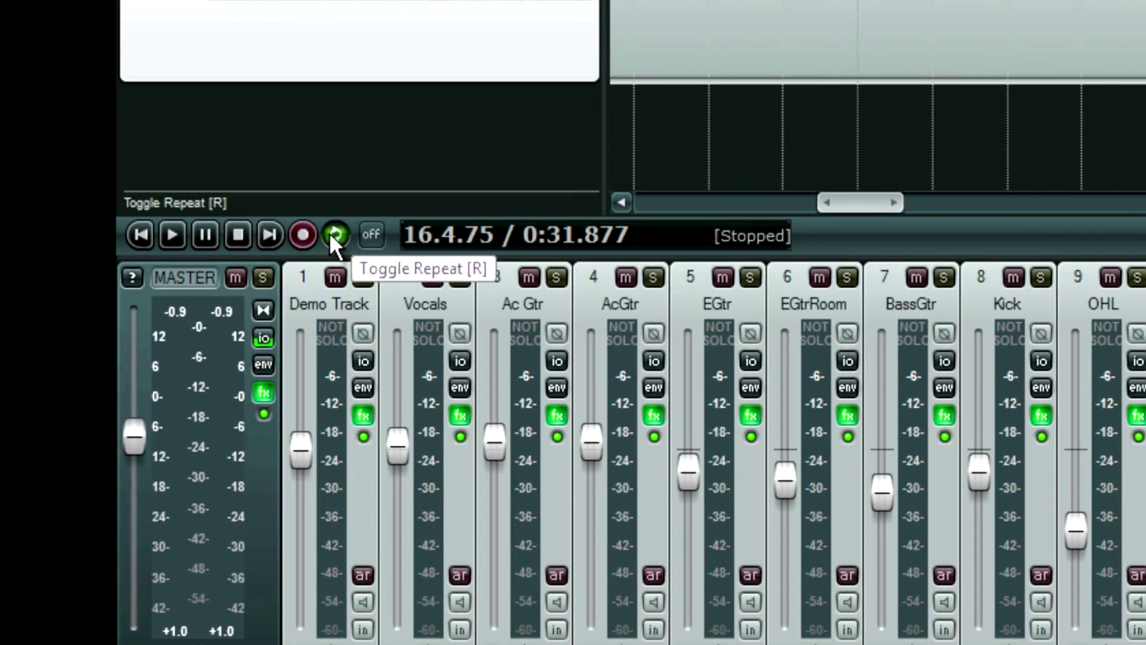
pyautogui.click(332, 235)
# Play the bypassed toms with repeat off, and stop with the play cursor at 16.2.48
pyautogui.press('space')
pyautogui.press('space')
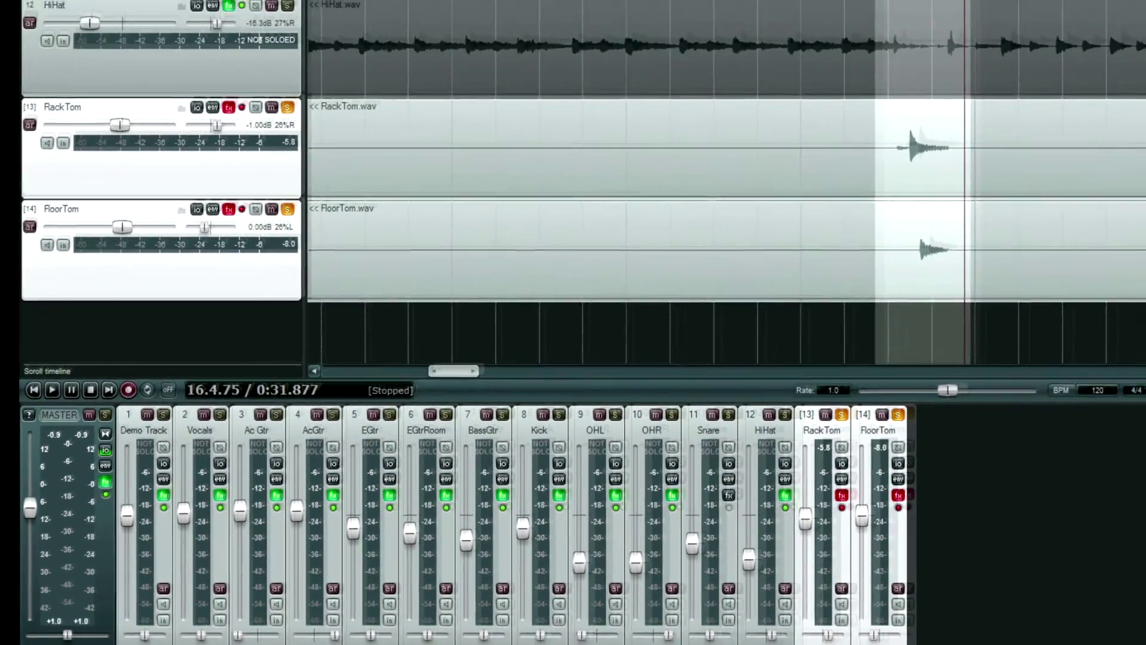
pyautogui.press('space')
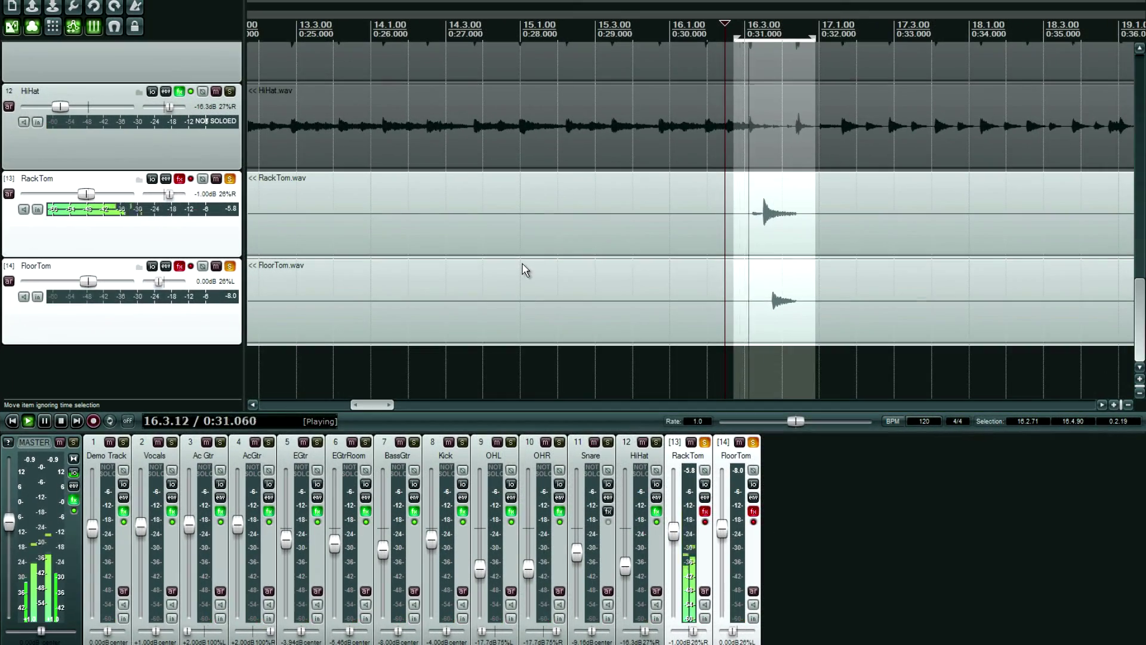
pyautogui.press('space')
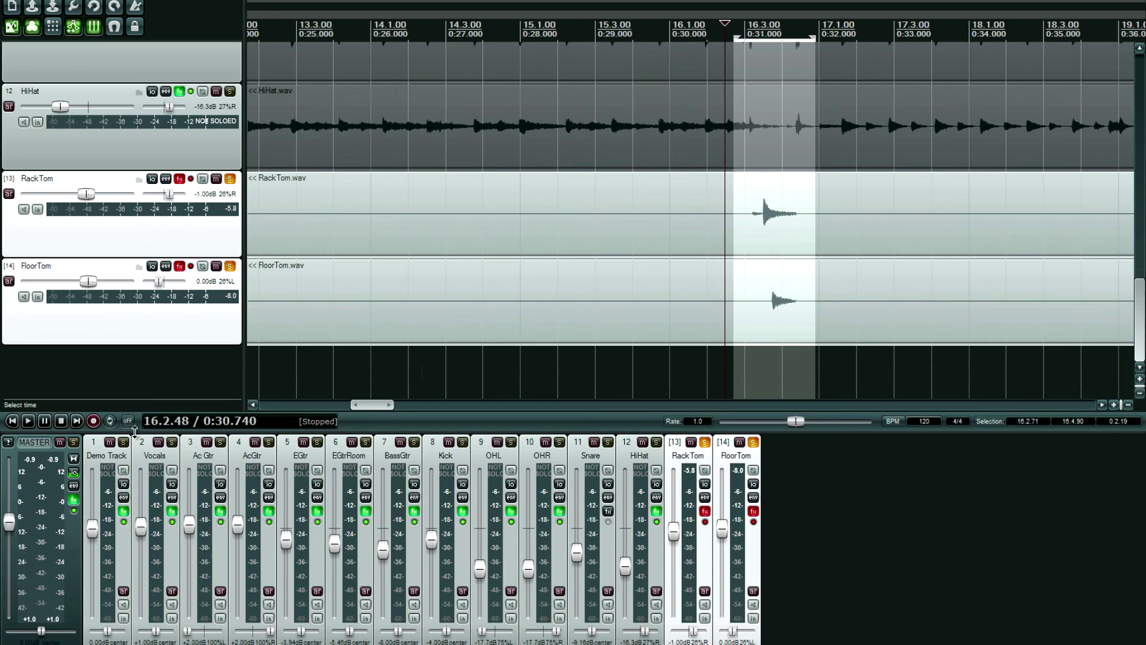
# Turn repeat back on and loop the selected tom hits with their effects bypassed, and stop playback
pyautogui.click(113, 423)
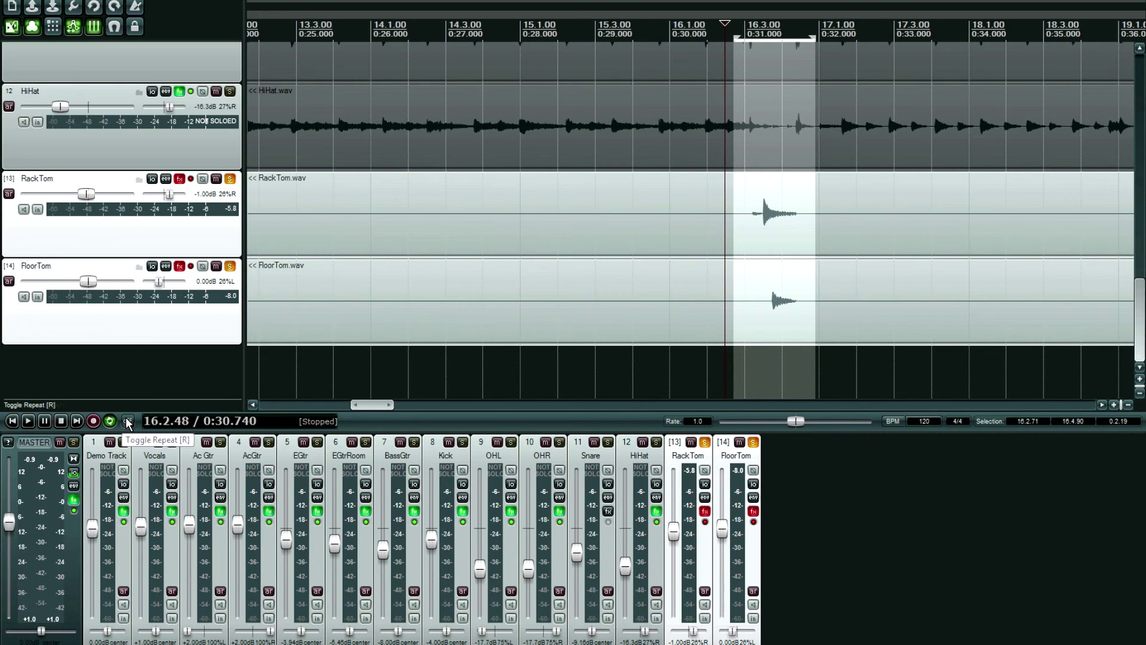
pyautogui.press('space')
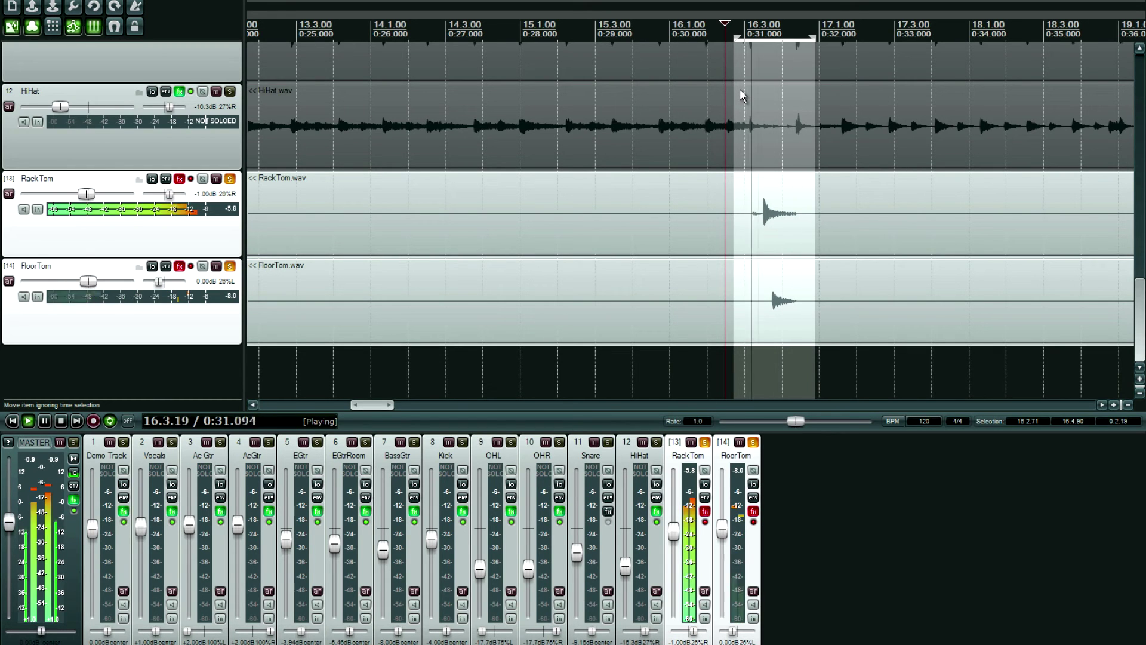
pyautogui.press('space')
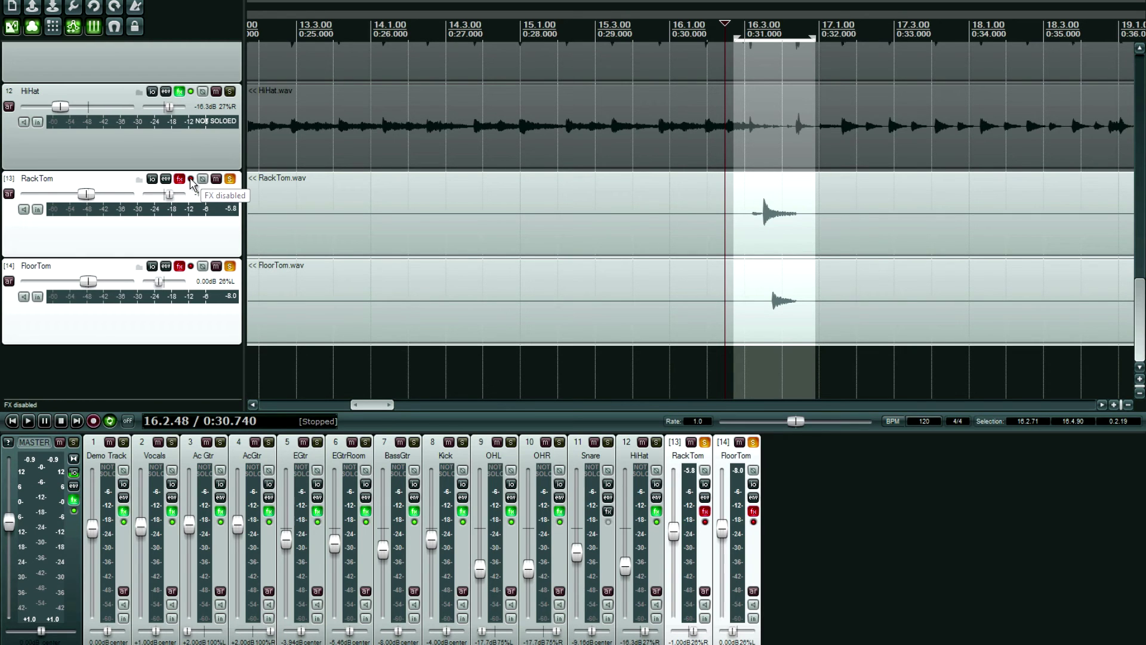
# Enable the effects on both toms and loop the hits, comparing with the effects bypassed and stopping with them enabled
pyautogui.click(190, 179)
pyautogui.press('space')
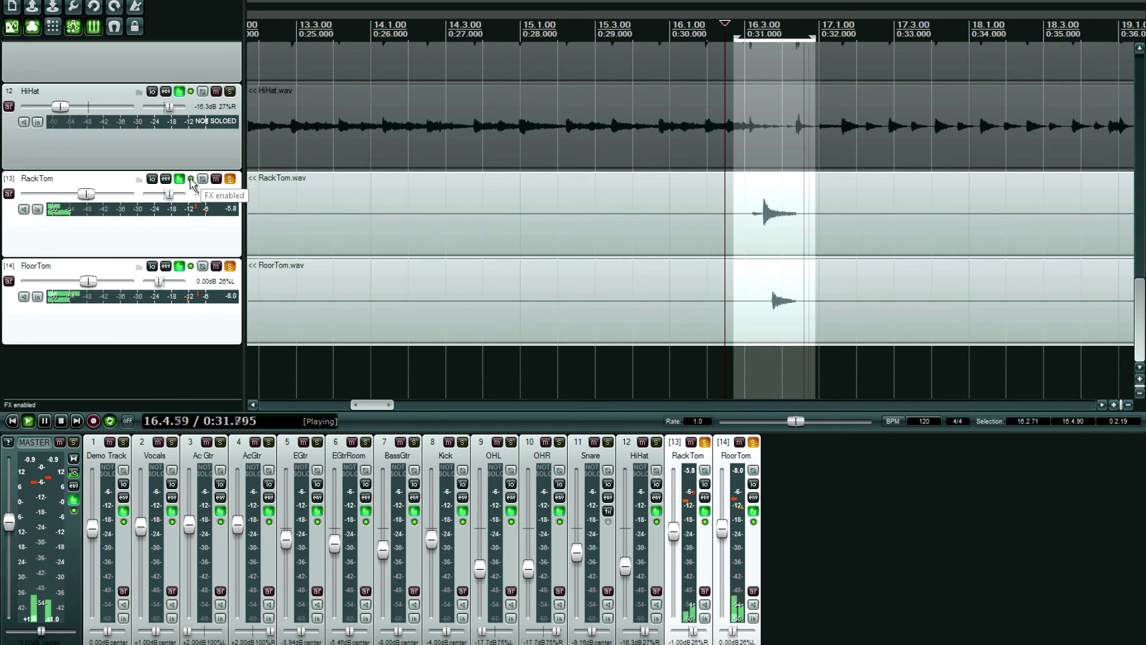
pyautogui.click(190, 179)
pyautogui.click(191, 179)
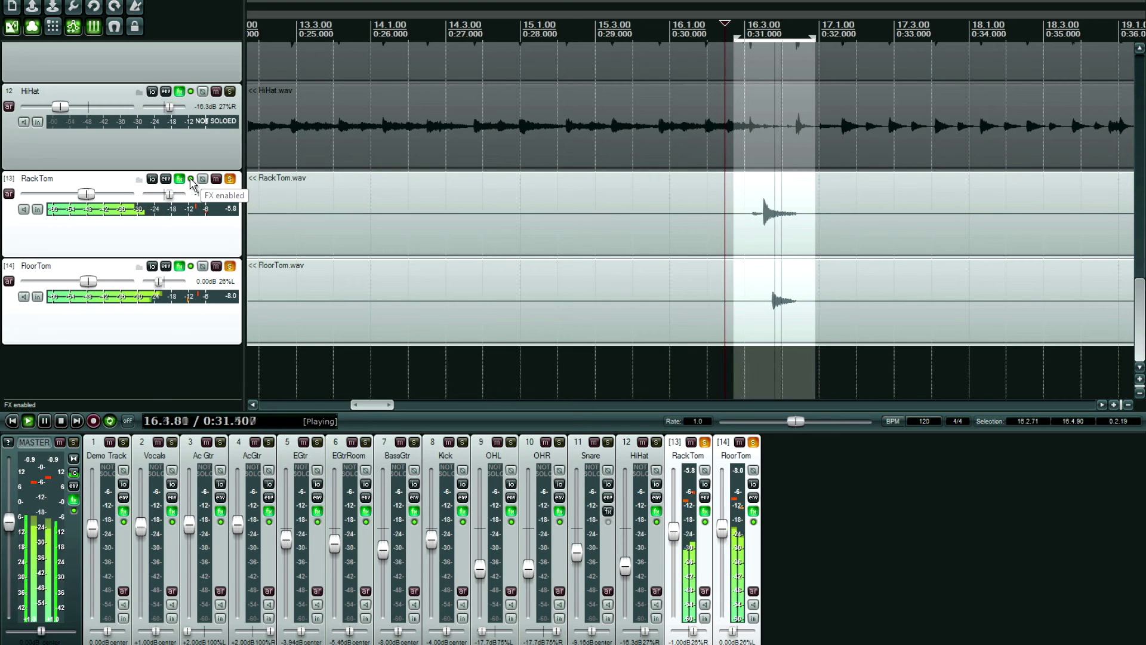
pyautogui.press('space')
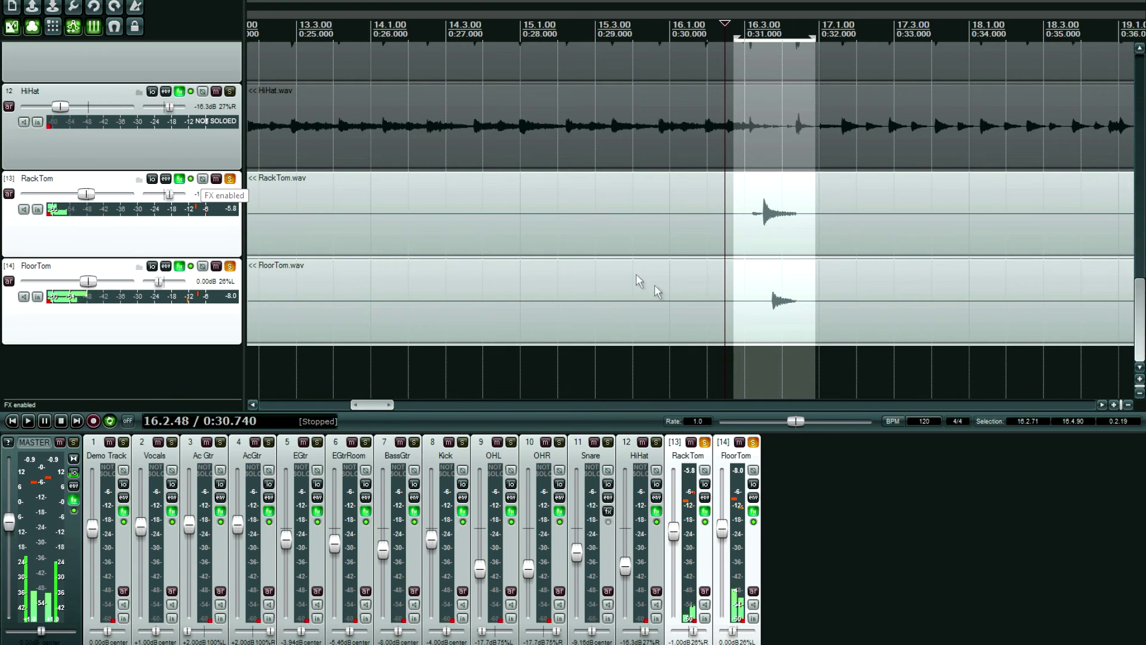
# Clear the time selection with the play cursor at 16.2.18 and unsolo the RackTom and FloorTom tracks
pyautogui.click(714, 360)
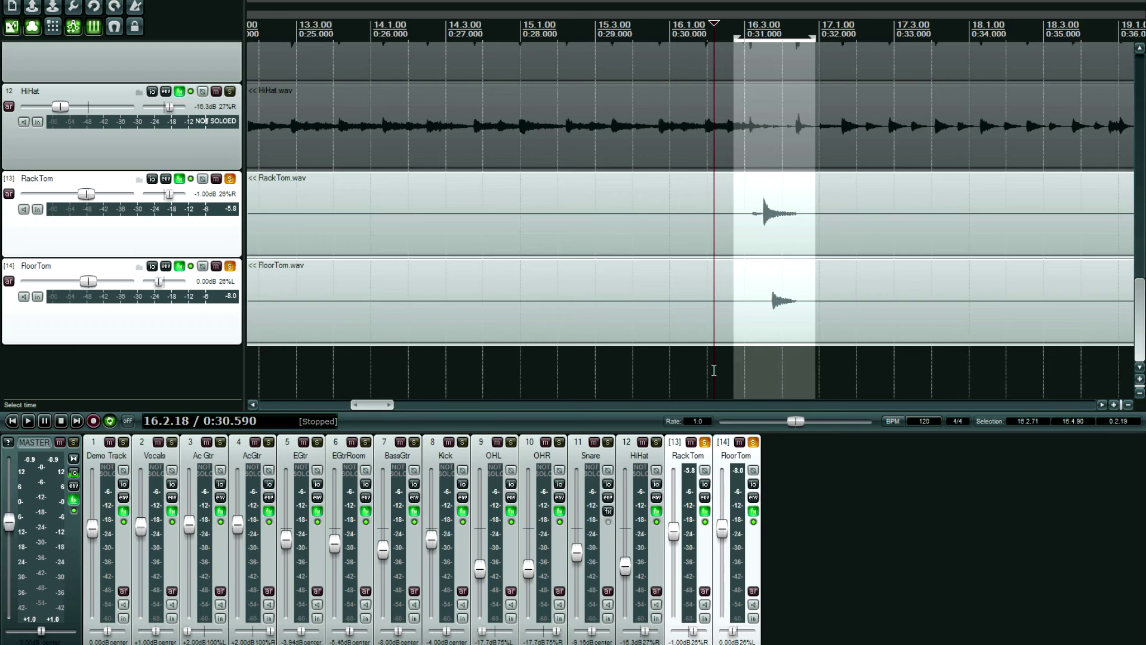
pyautogui.click(714, 362)
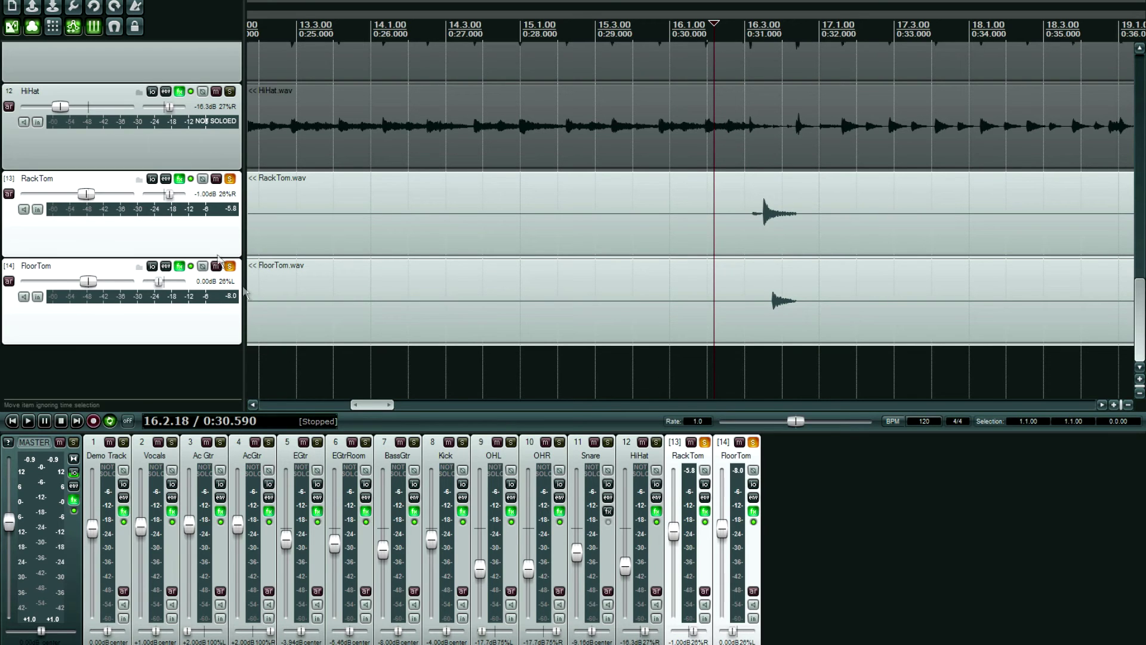
pyautogui.click(230, 178)
pyautogui.click(230, 266)
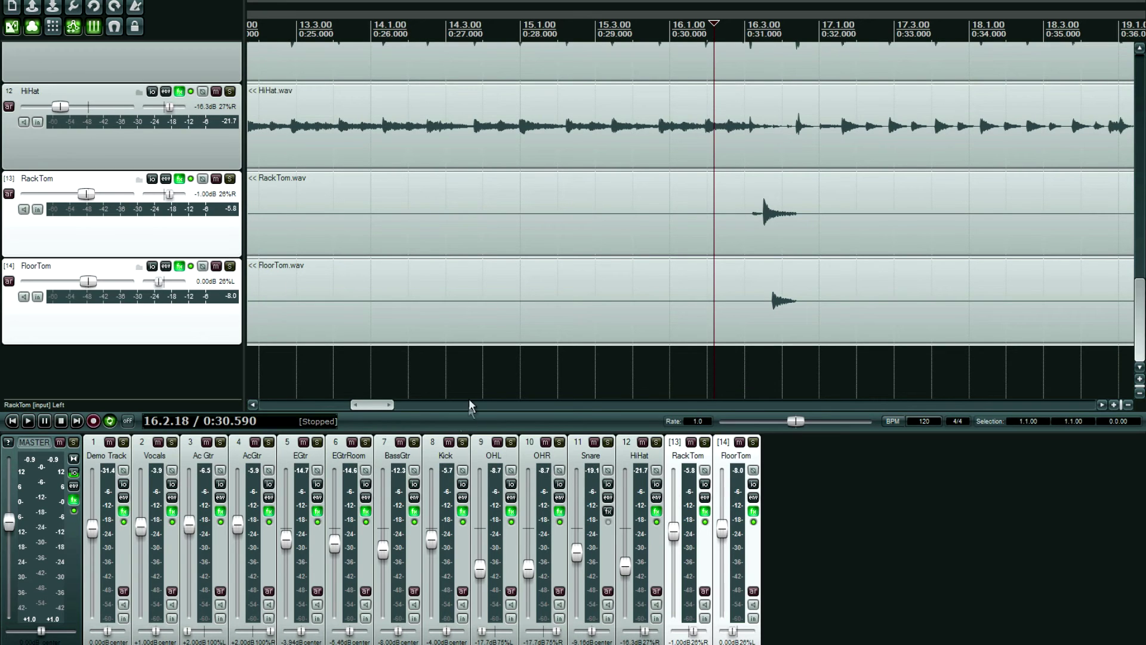
# Select all tracks and bypass their effects together
pyautogui.click(722, 465)
pyautogui.hotkey('ctrl', 'a')
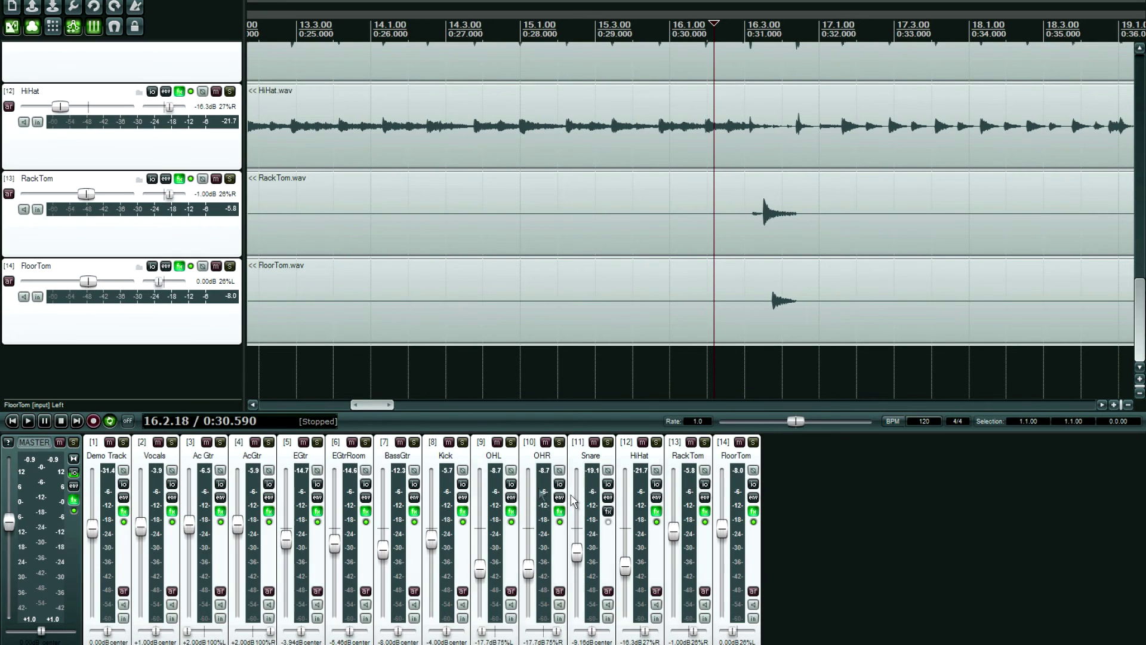
pyautogui.click(754, 523)
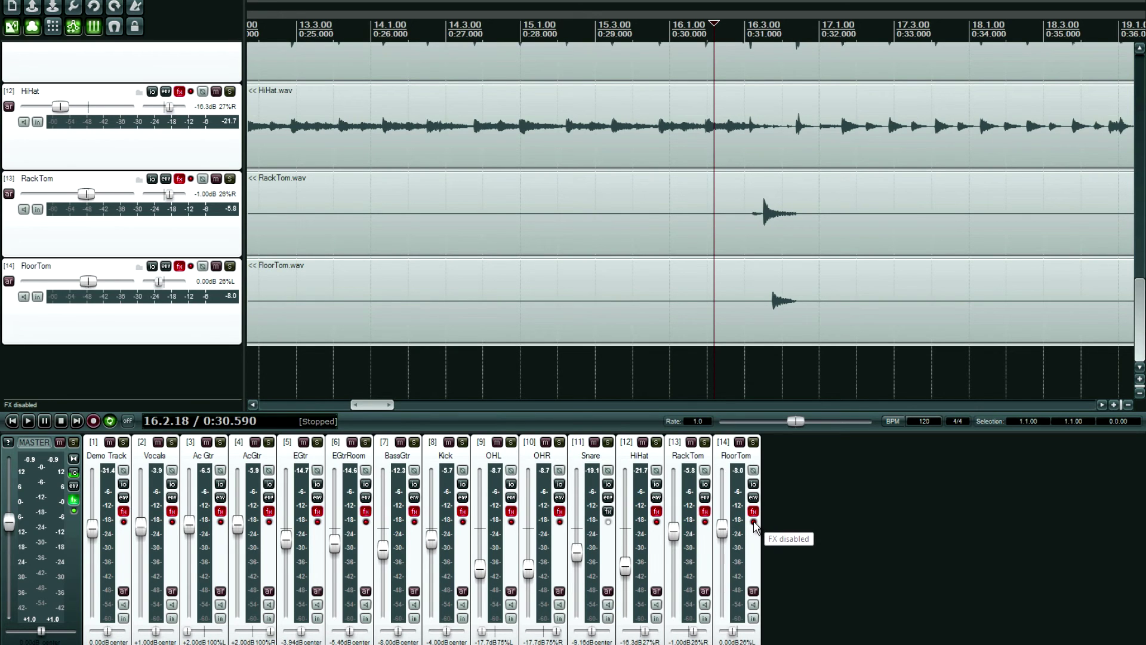
# Play the full mix from 13.2.82, alternating all track effects between bypassed and enabled, and stop with them enabled
pyautogui.press('space')
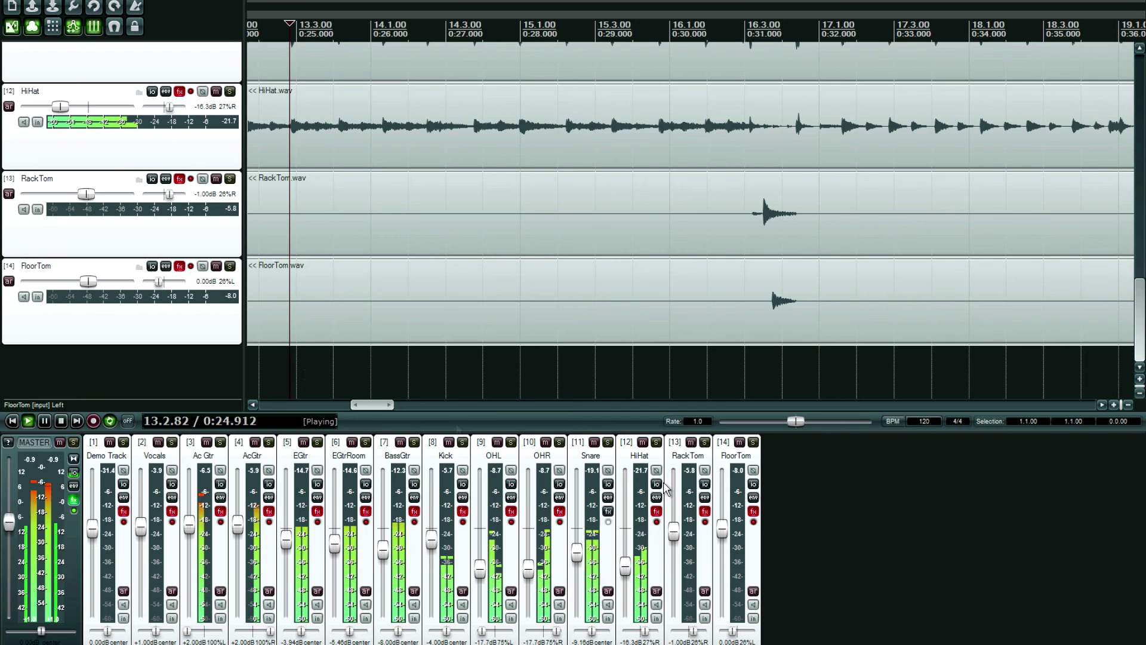
pyautogui.scroll(-10, 561, 391)
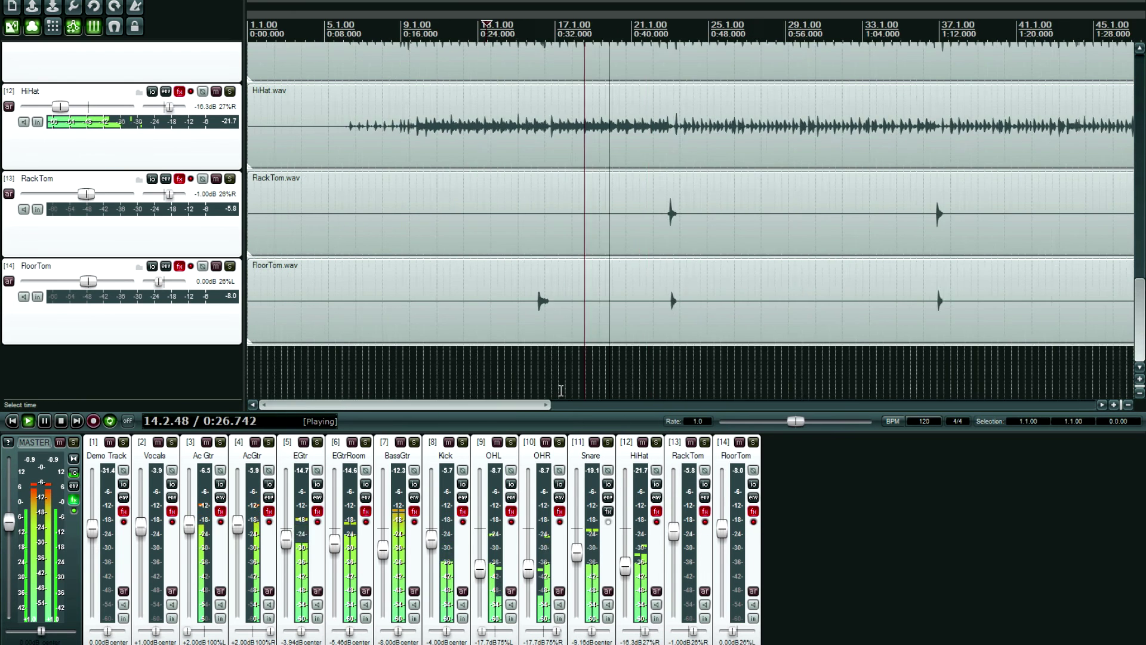
pyautogui.click(754, 522)
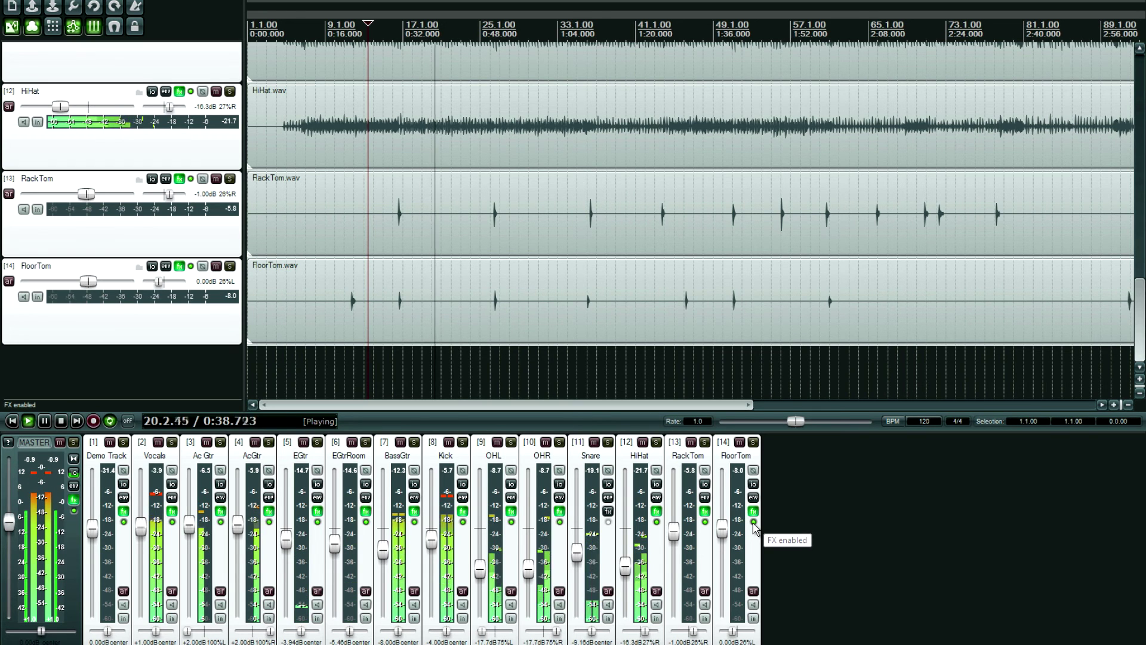
pyautogui.click(753, 523)
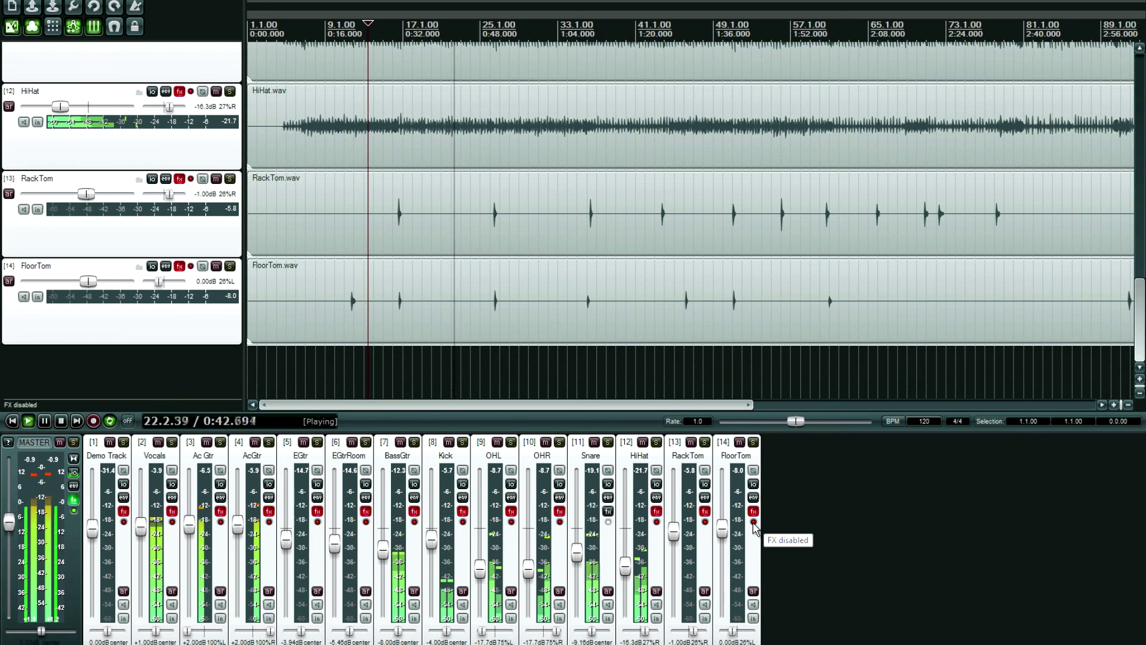
pyautogui.click(753, 523)
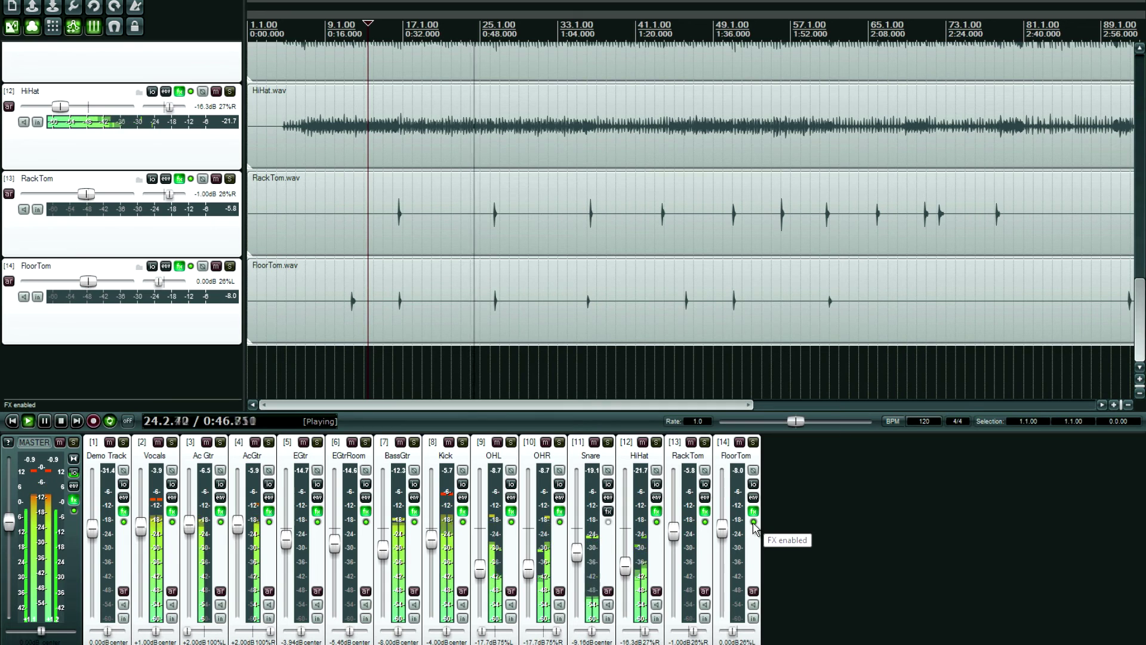
pyautogui.click(754, 522)
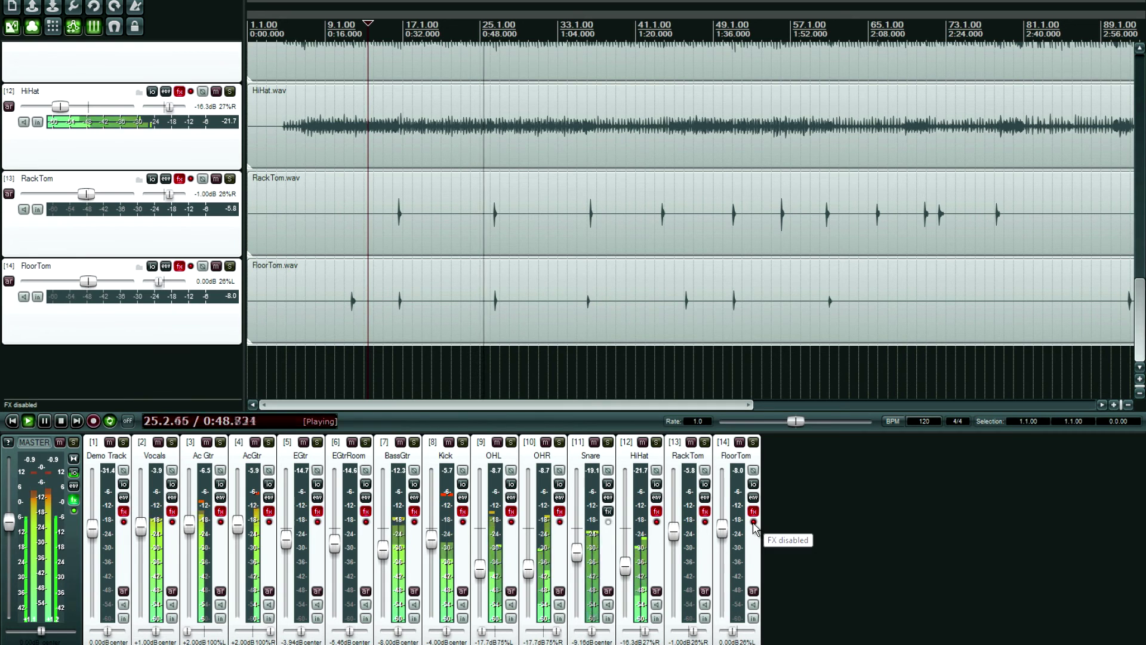
pyautogui.click(754, 523)
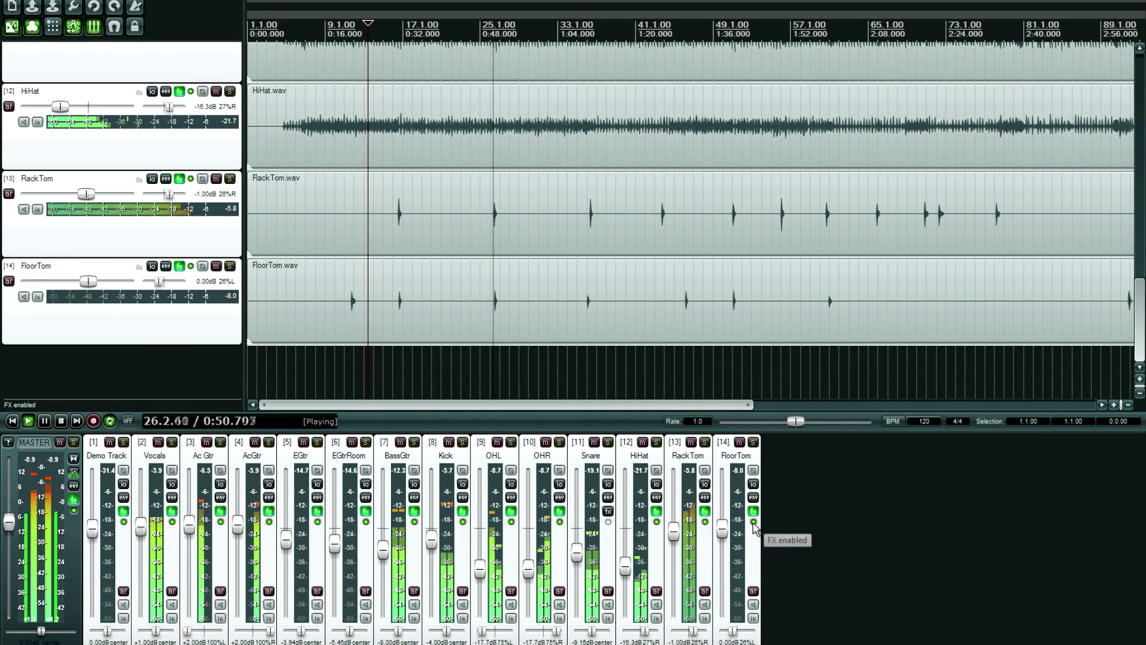
pyautogui.press('space')
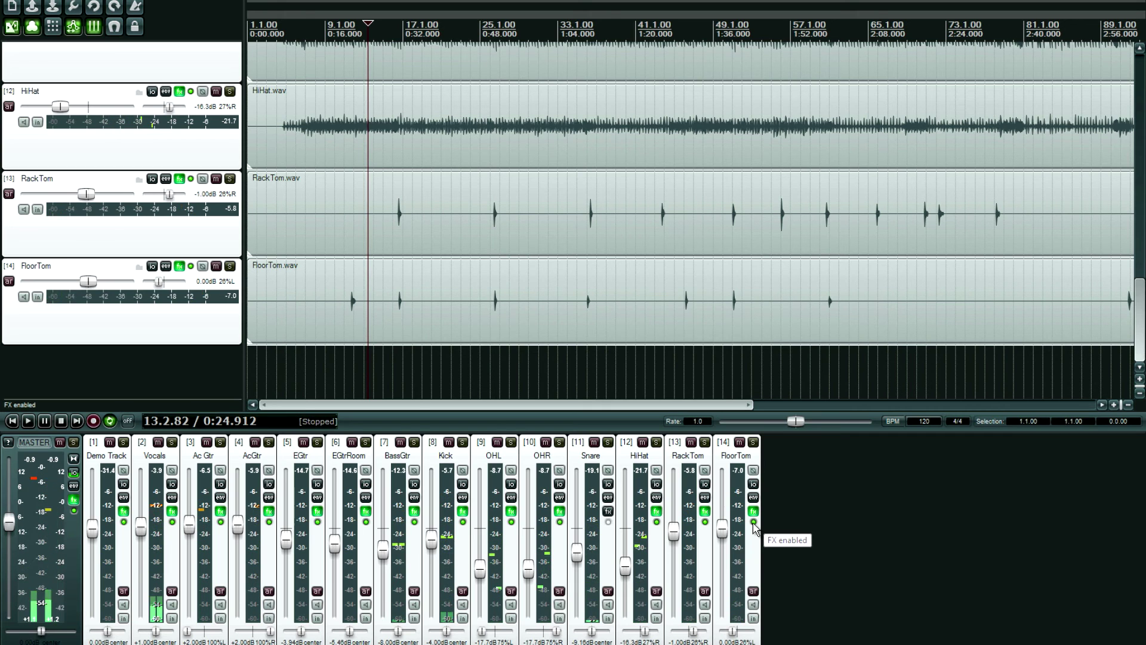
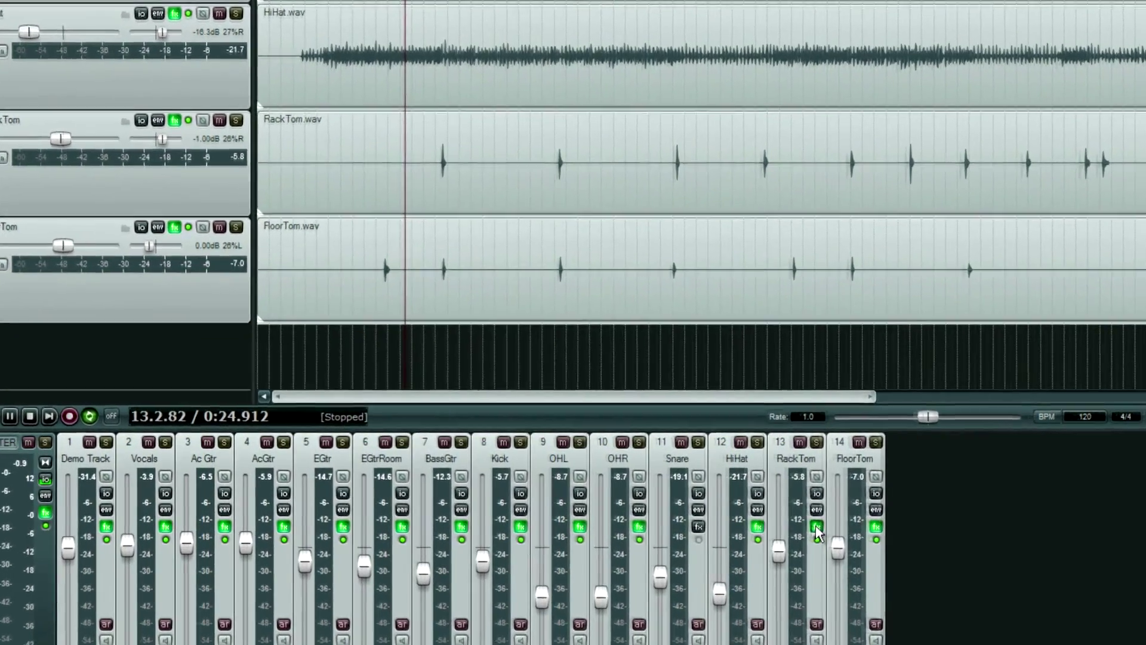
# Open the RackTom track's Redline Equalizer to review its settings, and close its effects window
pyautogui.click(755, 517)
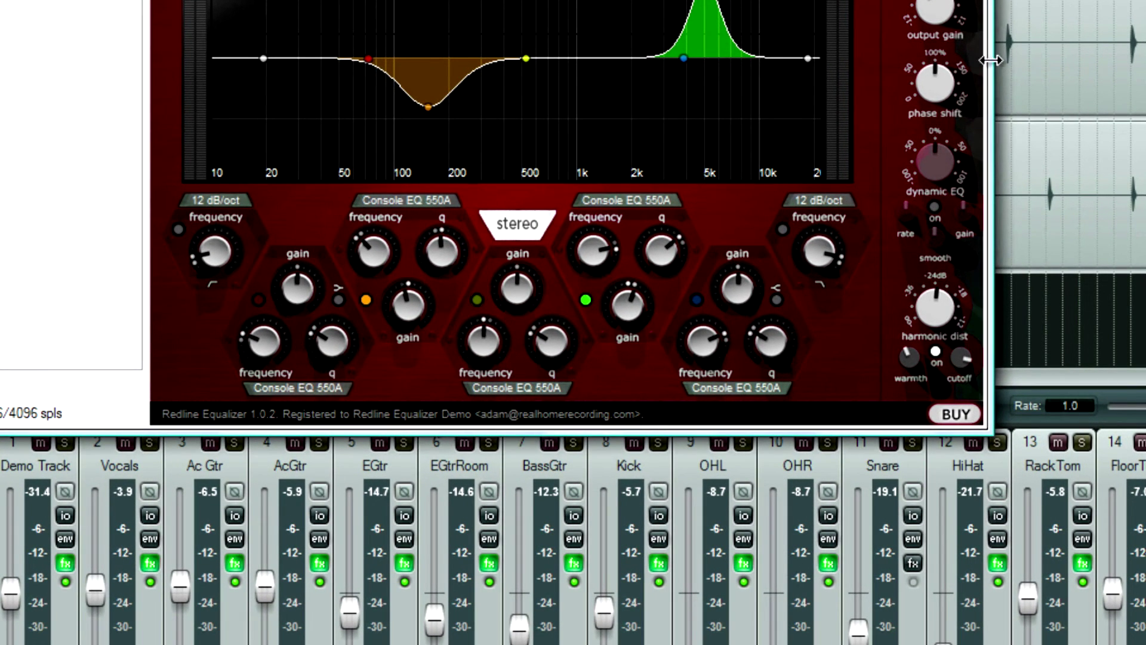
pyautogui.press('Escape')
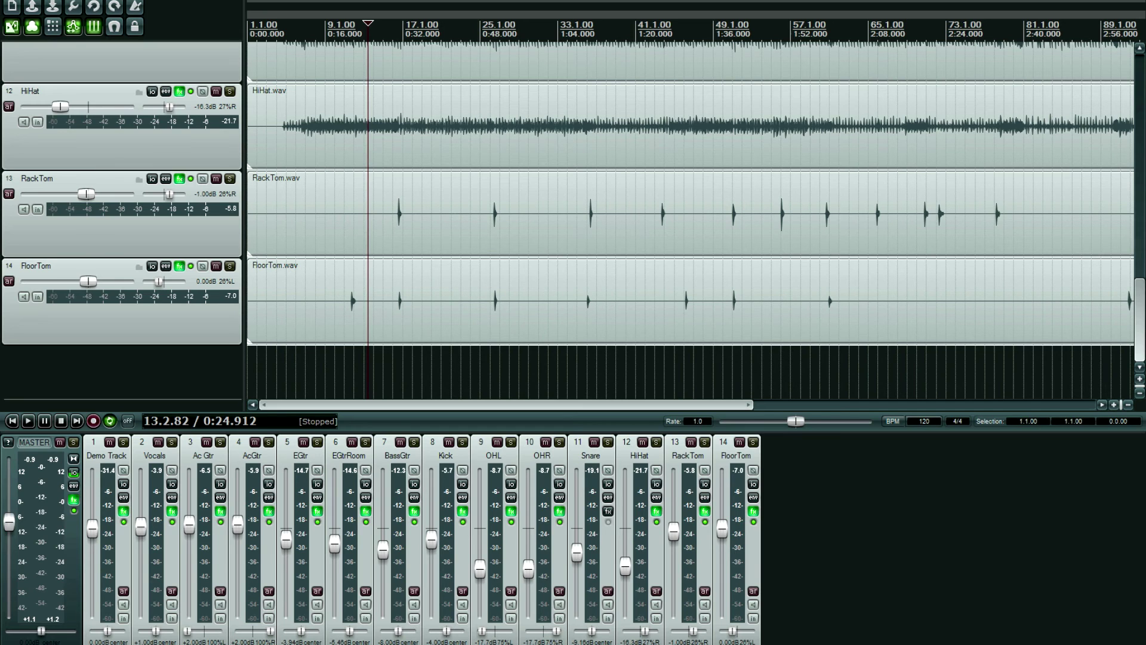
# Reopen the RackTom track's equalizer, move its effects window to examine the settings, and close it again
pyautogui.click(705, 511)
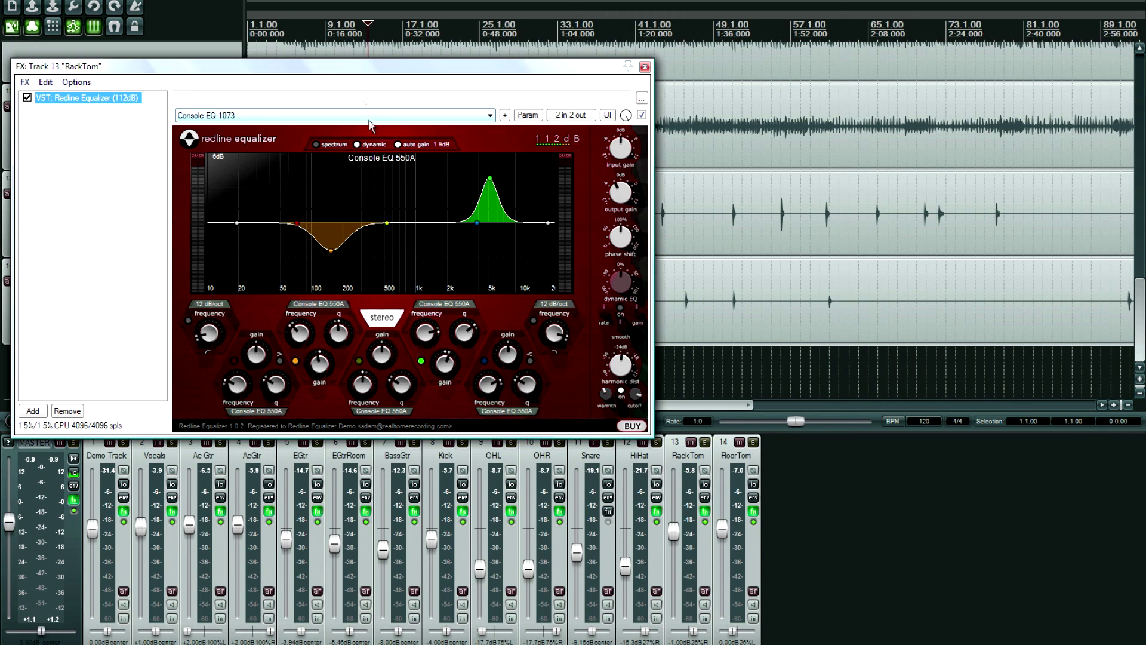
pyautogui.moveTo(357, 73); pyautogui.dragTo(558, 154)
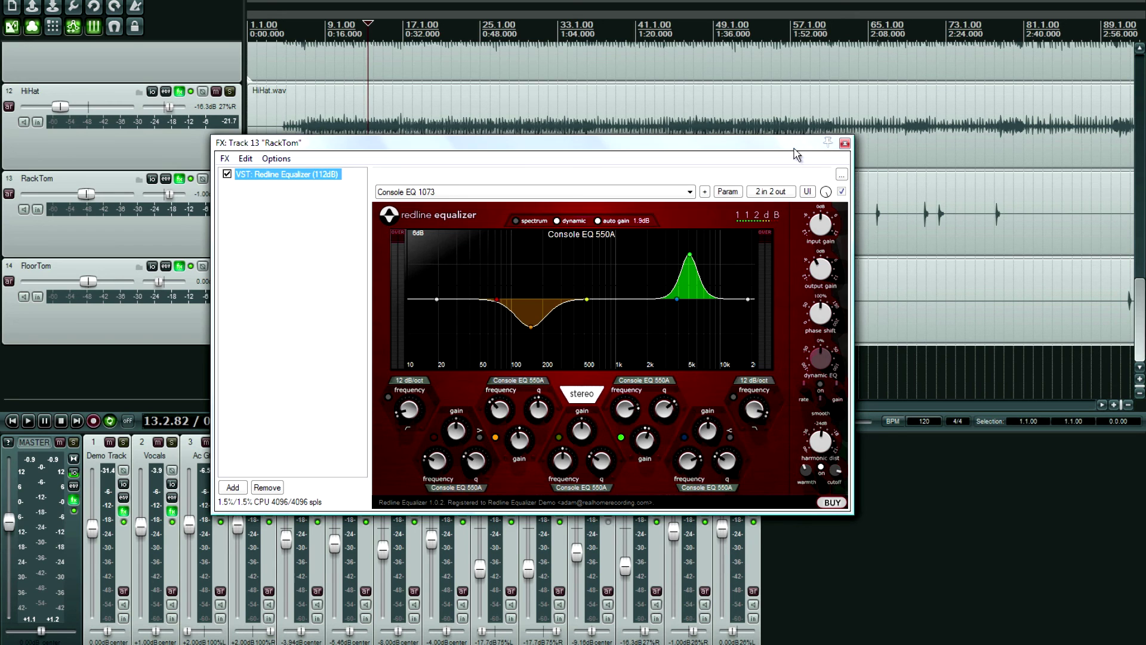
pyautogui.click(845, 143)
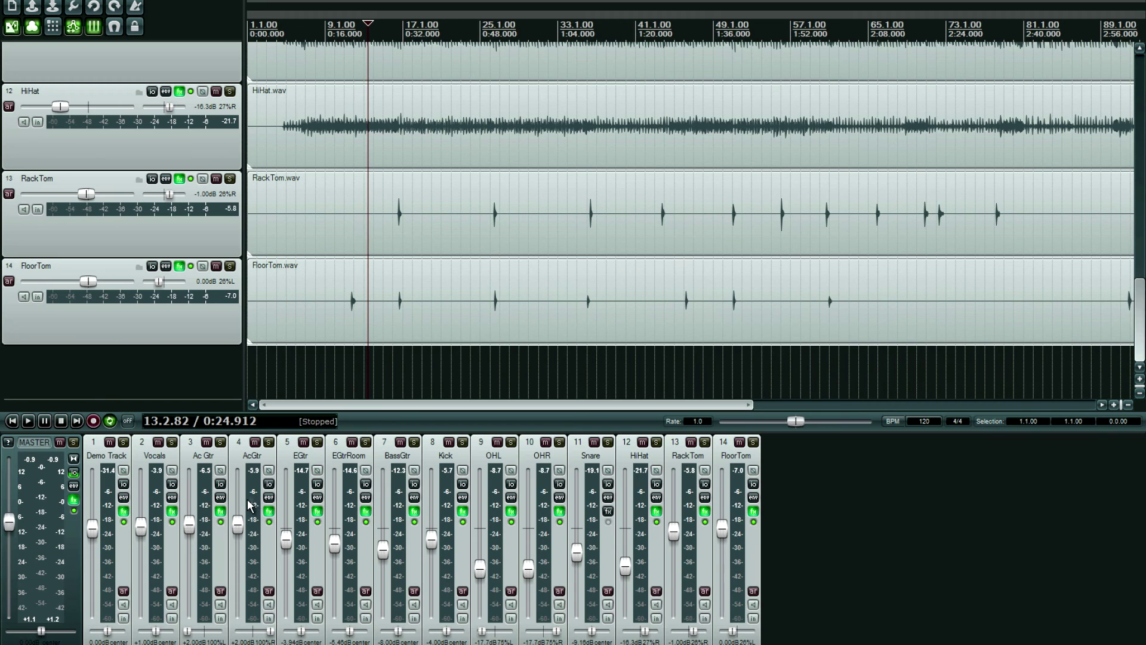
# Solo only the Ac Gtr track (track 3), center its pan, and open its Redline Equalizer in a window clear of its mixer strip
pyautogui.click(269, 442)
pyautogui.click(220, 442)
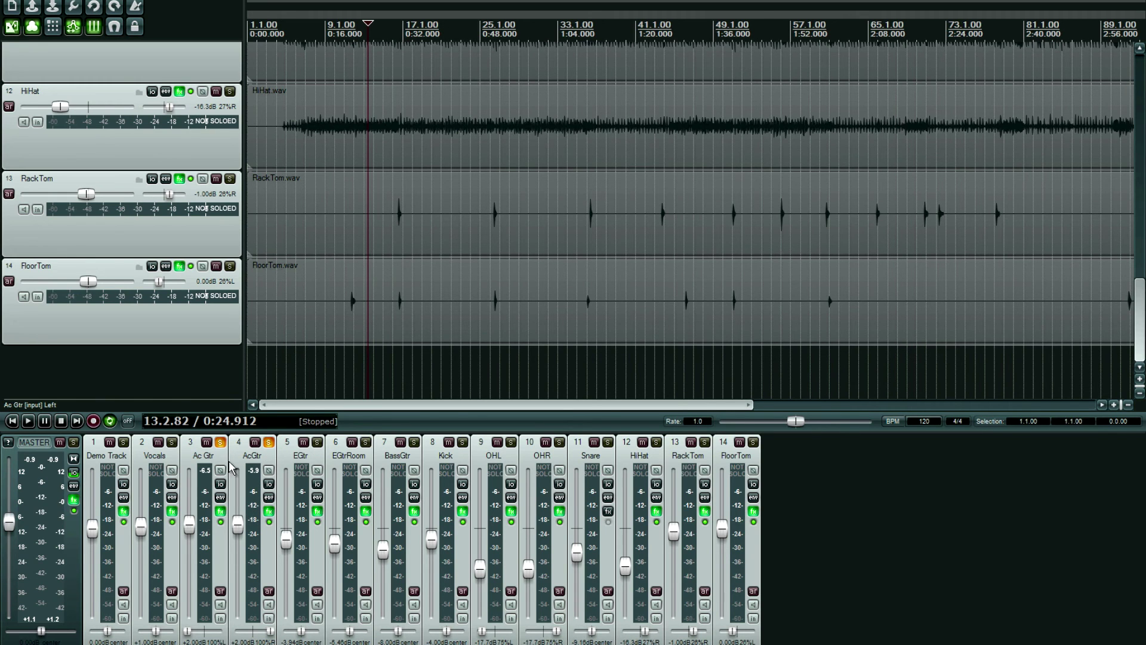
pyautogui.click(220, 511)
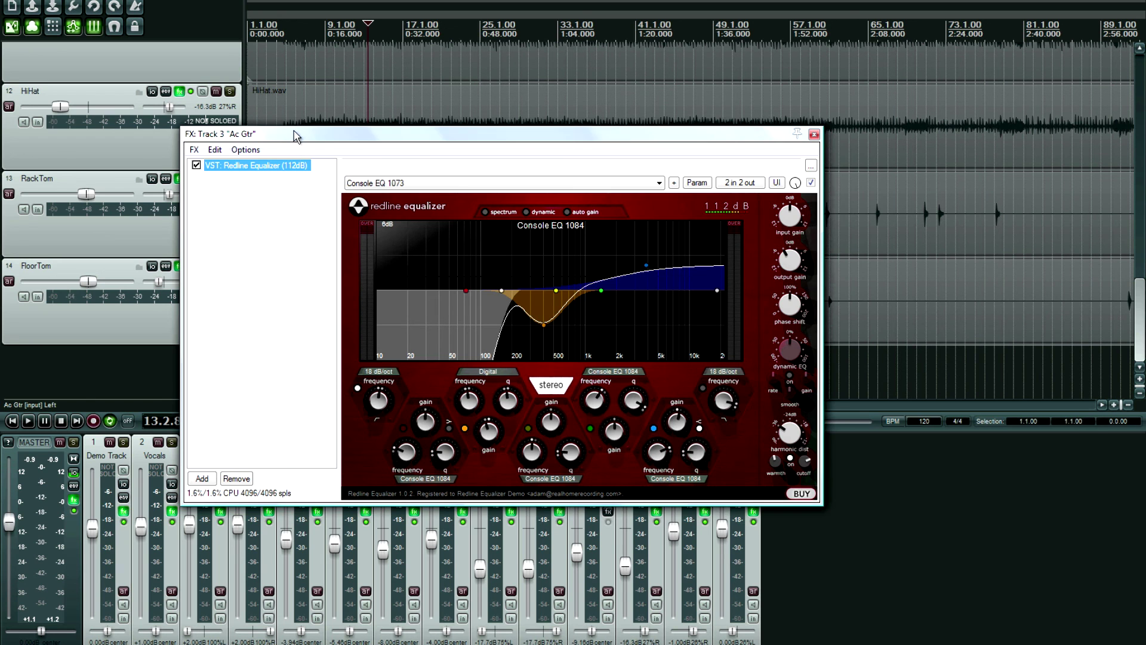
pyautogui.moveTo(292, 132); pyautogui.dragTo(557, 134)
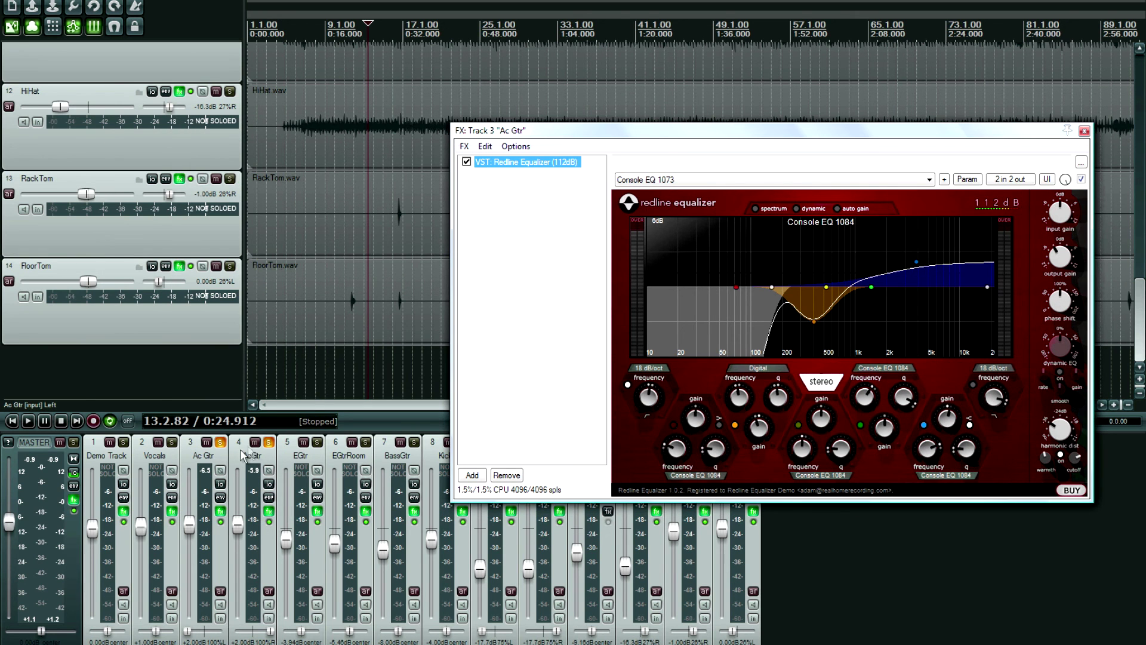
pyautogui.click(270, 443)
pyautogui.doubleClick(200, 632)
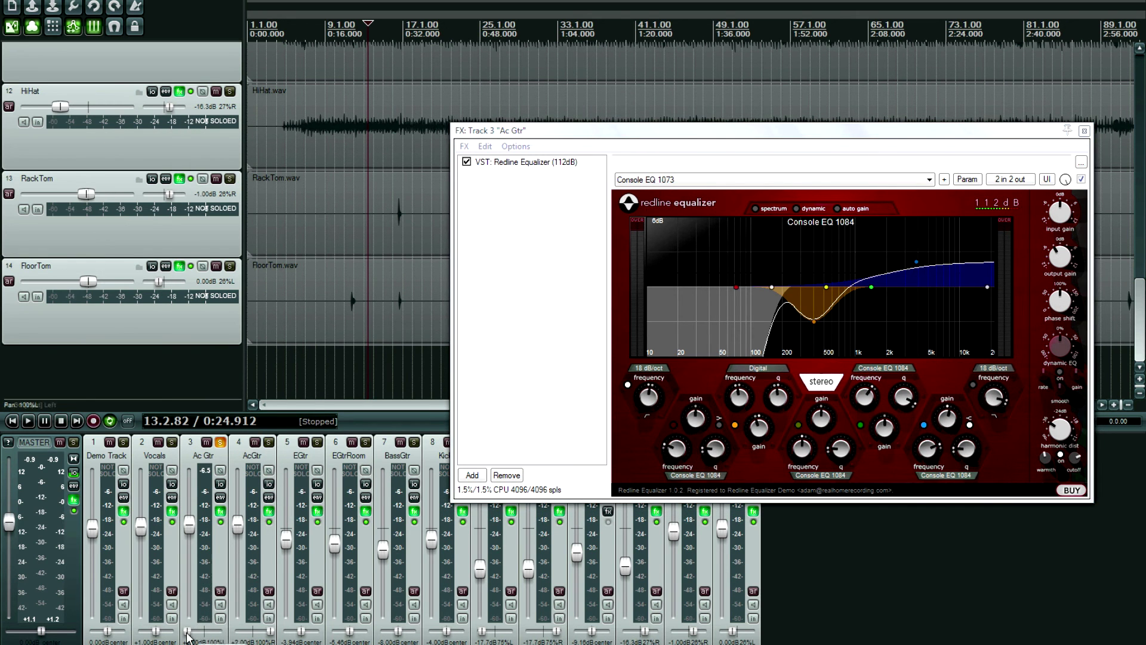
# Play the soloed Ac Gtr track briefly from 13.2.82, stop, and return to its equalizer window
pyautogui.press('space')
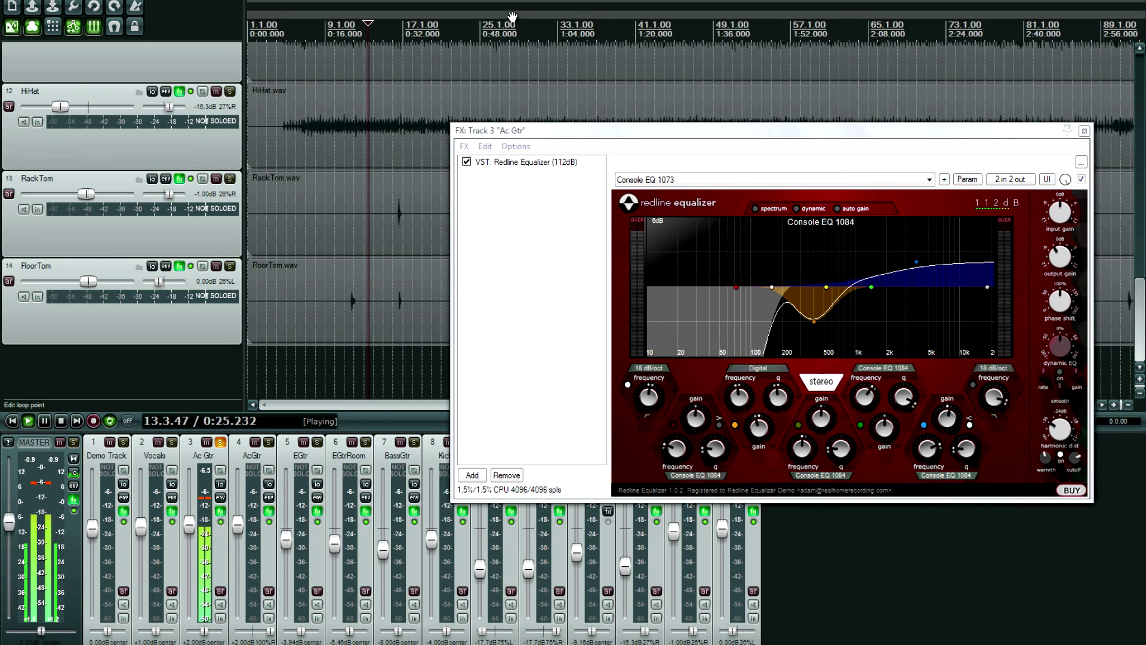
pyautogui.press('space')
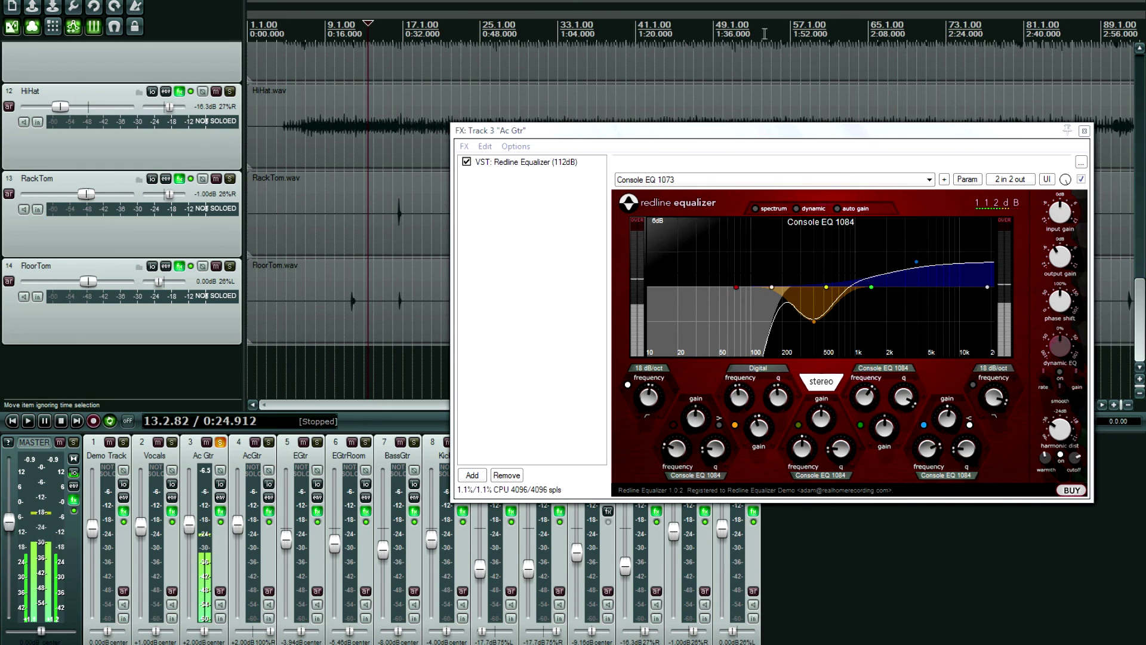
pyautogui.click(786, 126)
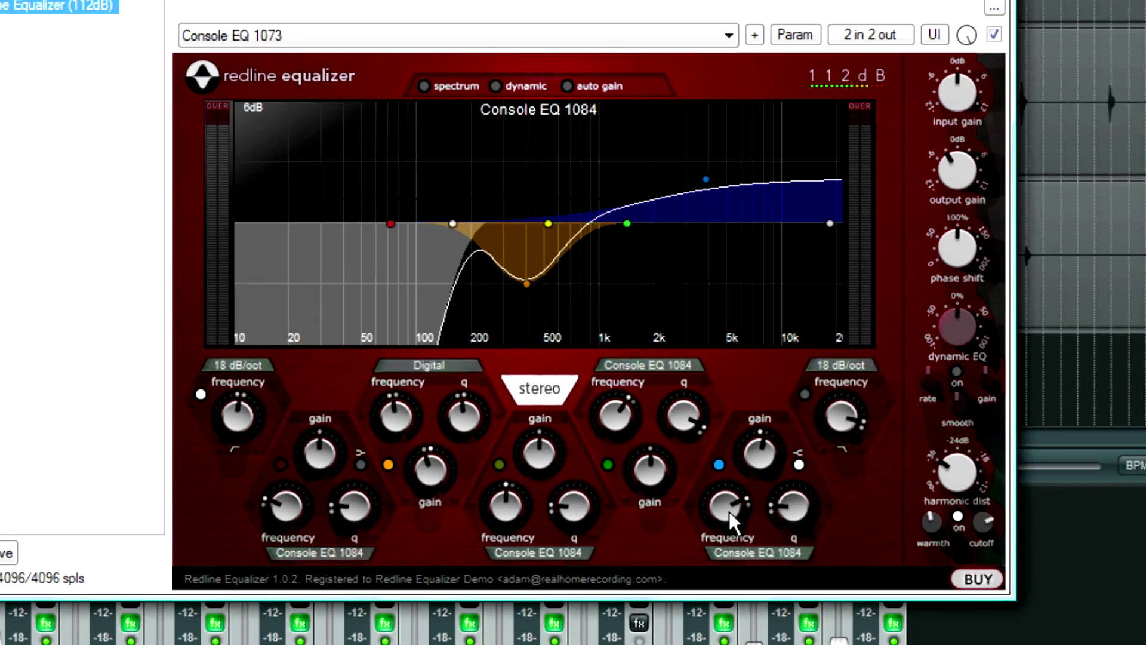
# Open the blue high-shelf band's frequency value for editing to inspect it, and dismiss the entry
pyautogui.moveTo(696, 479)
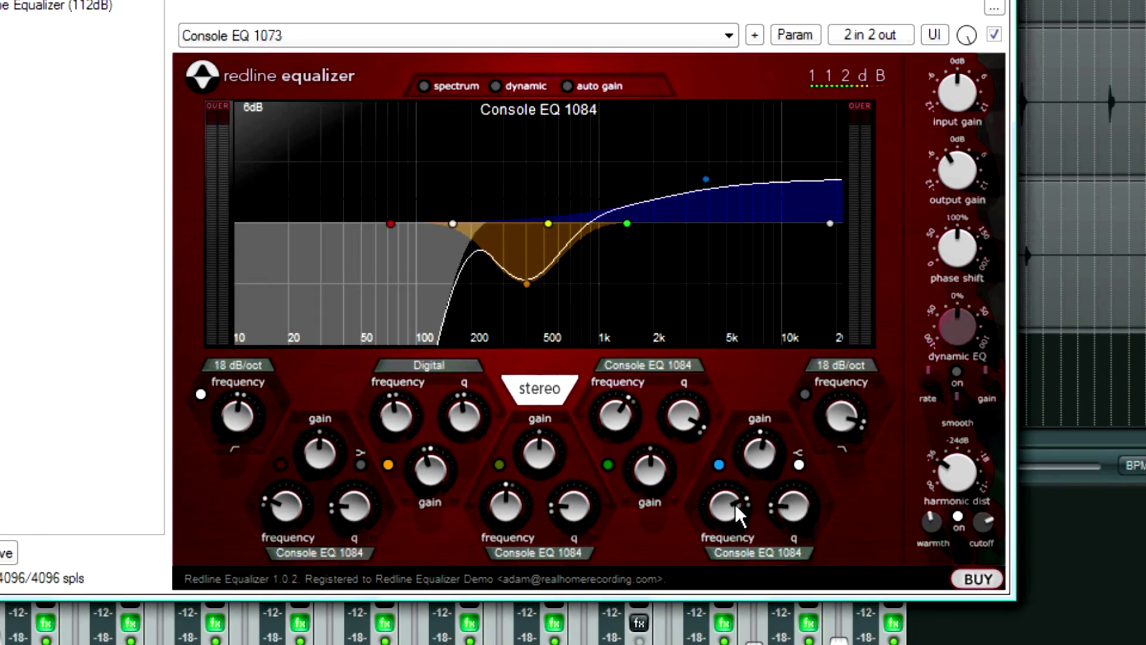
pyautogui.doubleClick(736, 505)
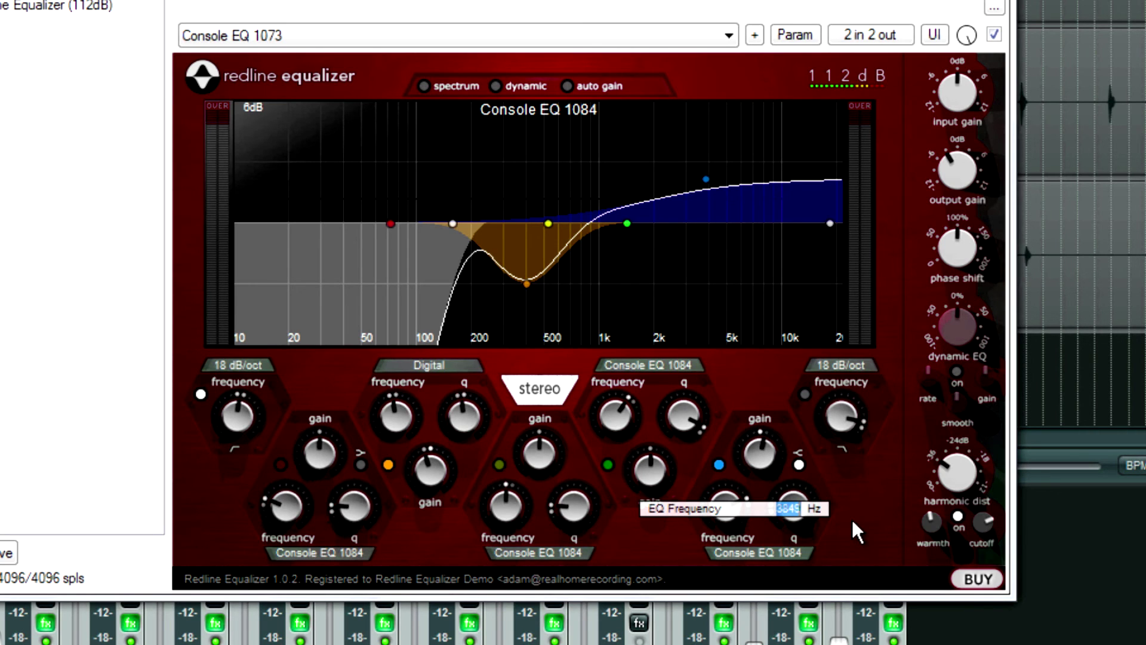
pyautogui.click(851, 518)
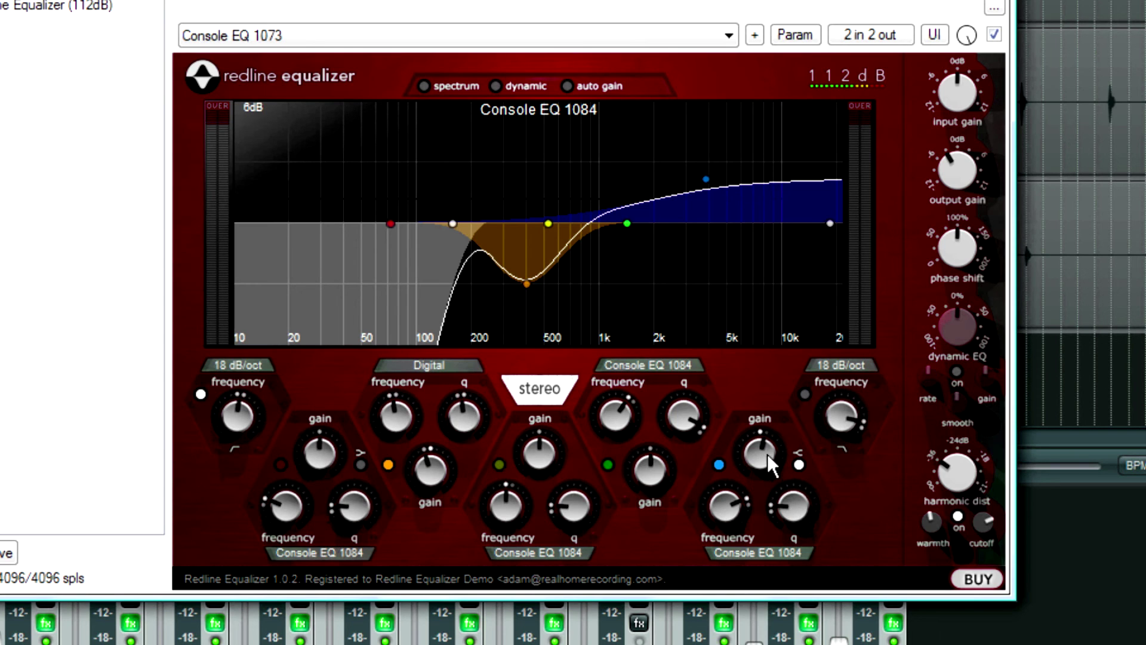
# Boost the blue high-shelf band's gain in stages through 11, 14 and 17 dB up to 24 dB while auditioning the guitar
pyautogui.moveTo(768, 457)
pyautogui.moveTo(762, 451); pyautogui.dragTo(776, 365)
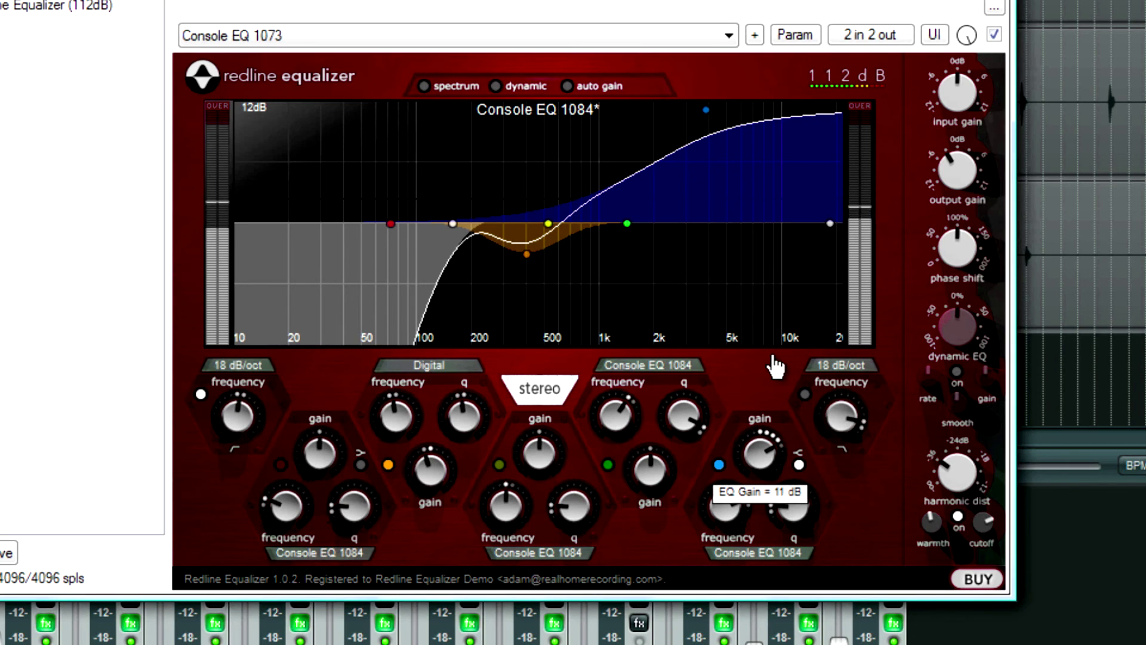
pyautogui.moveTo(776, 365); pyautogui.dragTo(784, 333)
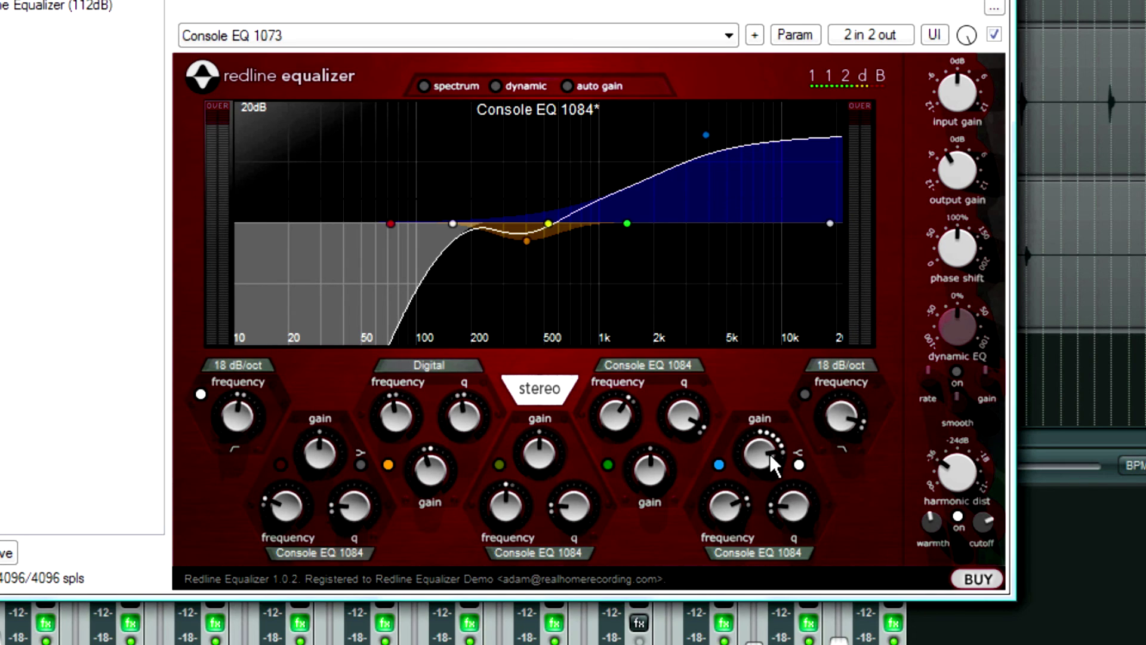
pyautogui.moveTo(770, 459)
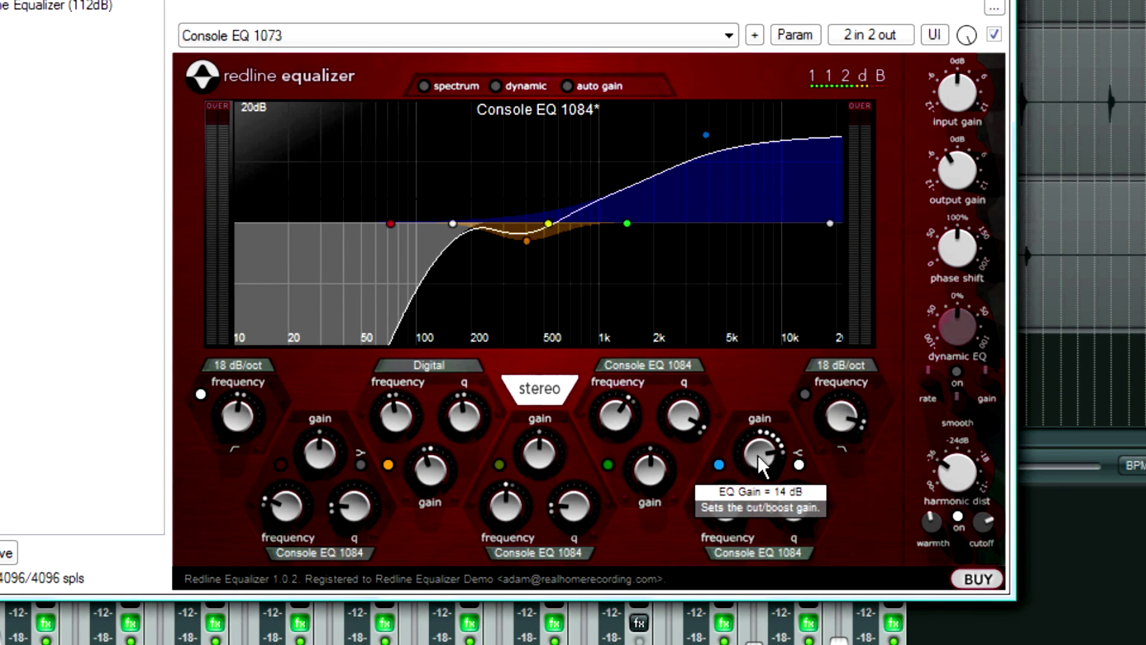
pyautogui.moveTo(758, 455); pyautogui.dragTo(761, 445)
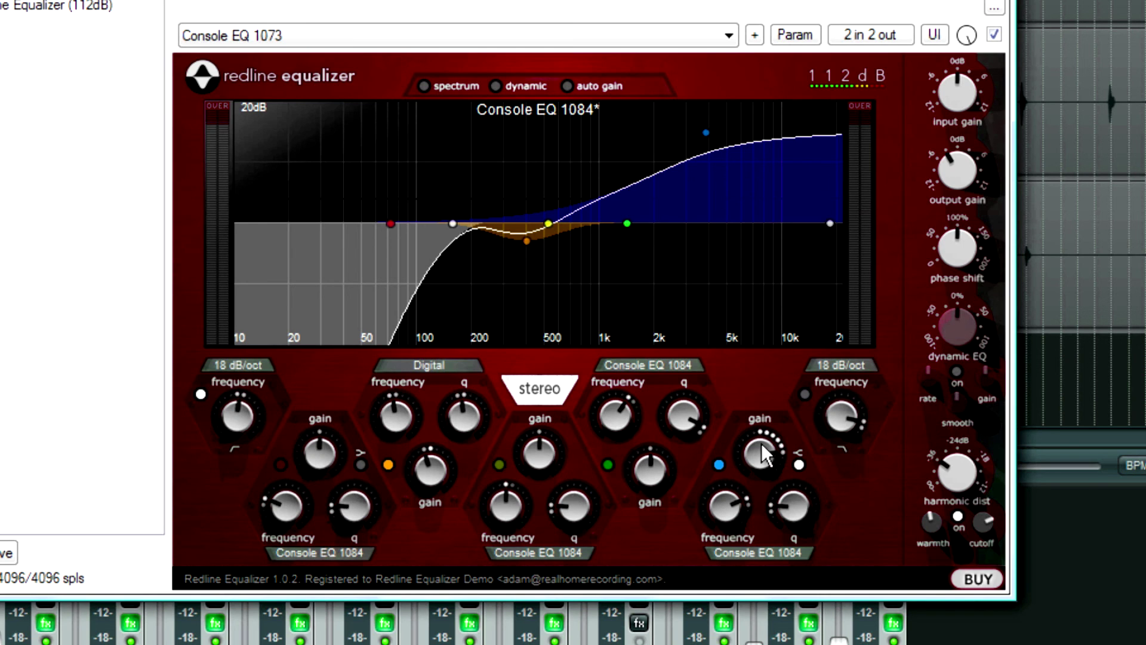
pyautogui.moveTo(771, 457); pyautogui.dragTo(764, 454)
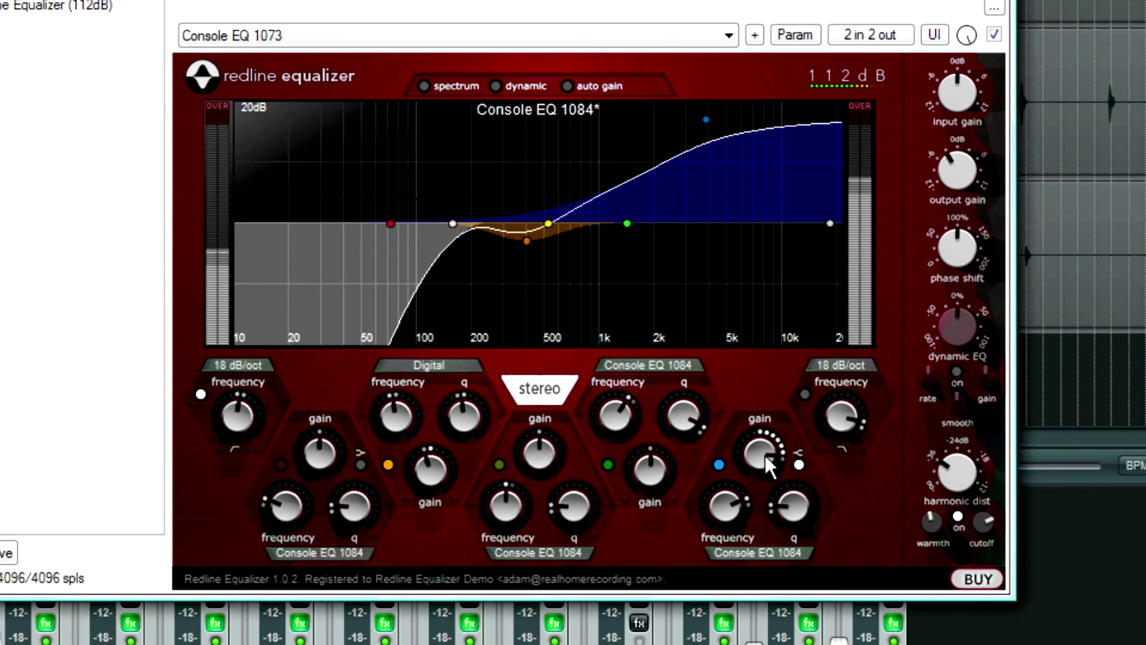
pyautogui.moveTo(767, 459); pyautogui.dragTo(767, 454)
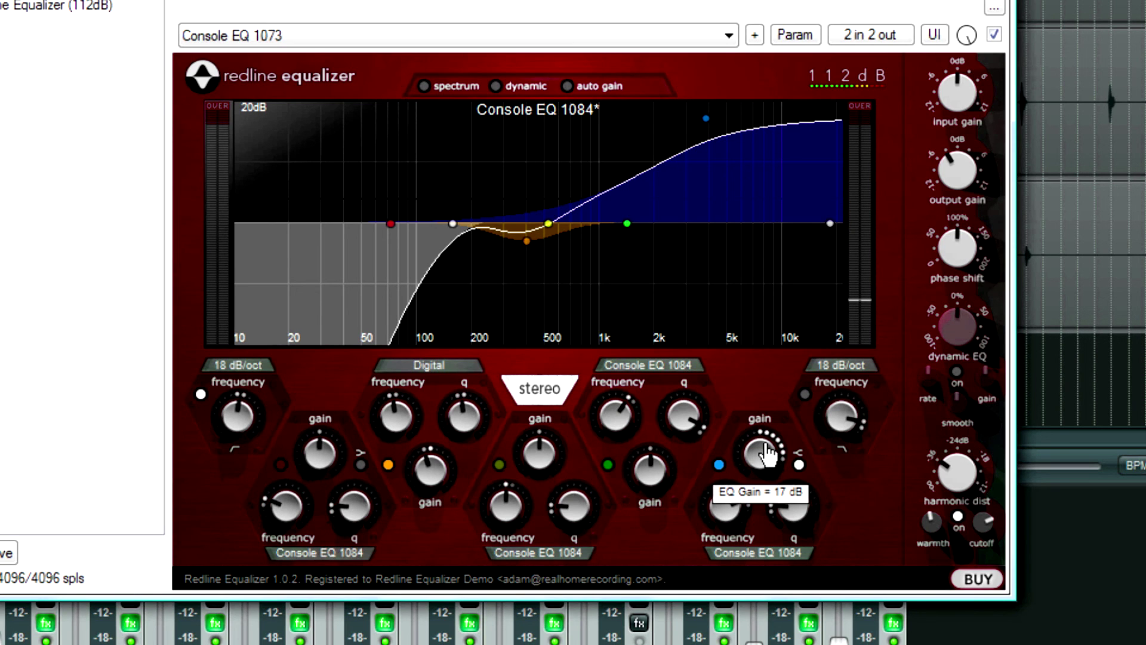
pyautogui.moveTo(767, 448); pyautogui.dragTo(765, 422)
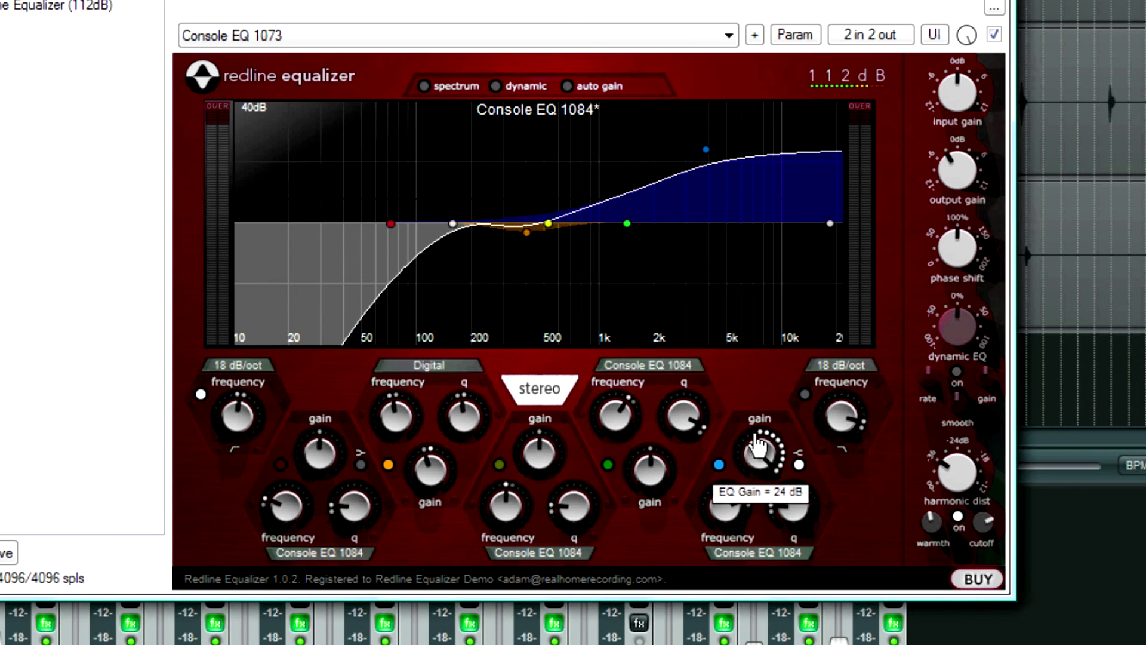
# Lower the equalizer's output gain in two passes while playing back the boosted guitar
pyautogui.moveTo(954, 172); pyautogui.dragTo(939, 337)
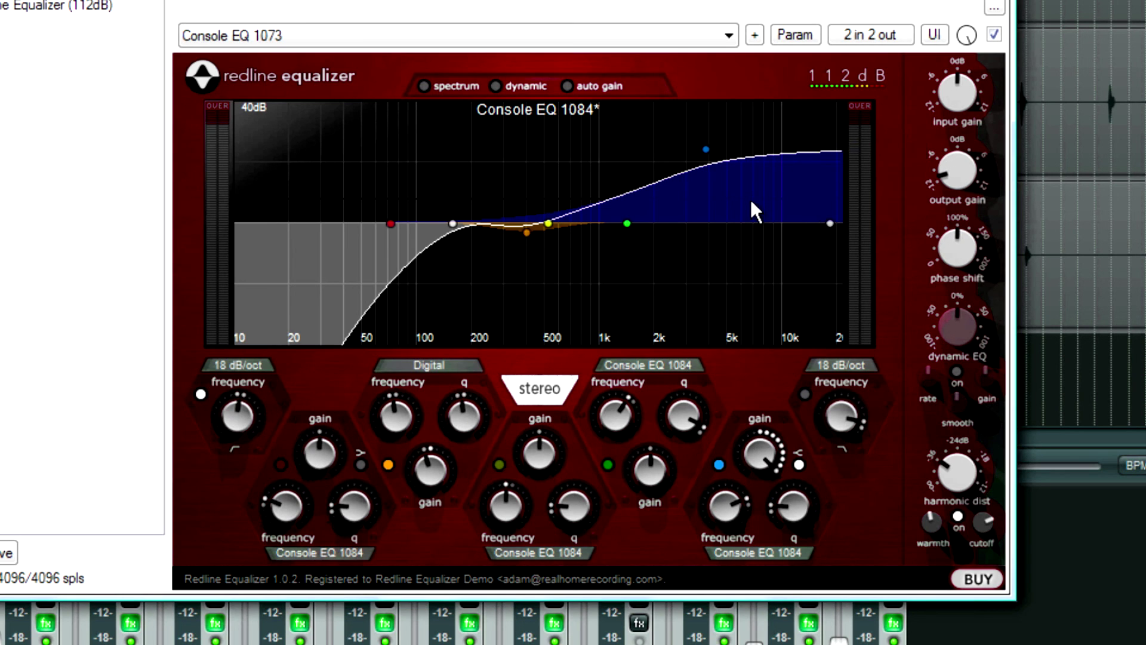
pyautogui.press('space')
pyautogui.moveTo(966, 173); pyautogui.dragTo(982, 274)
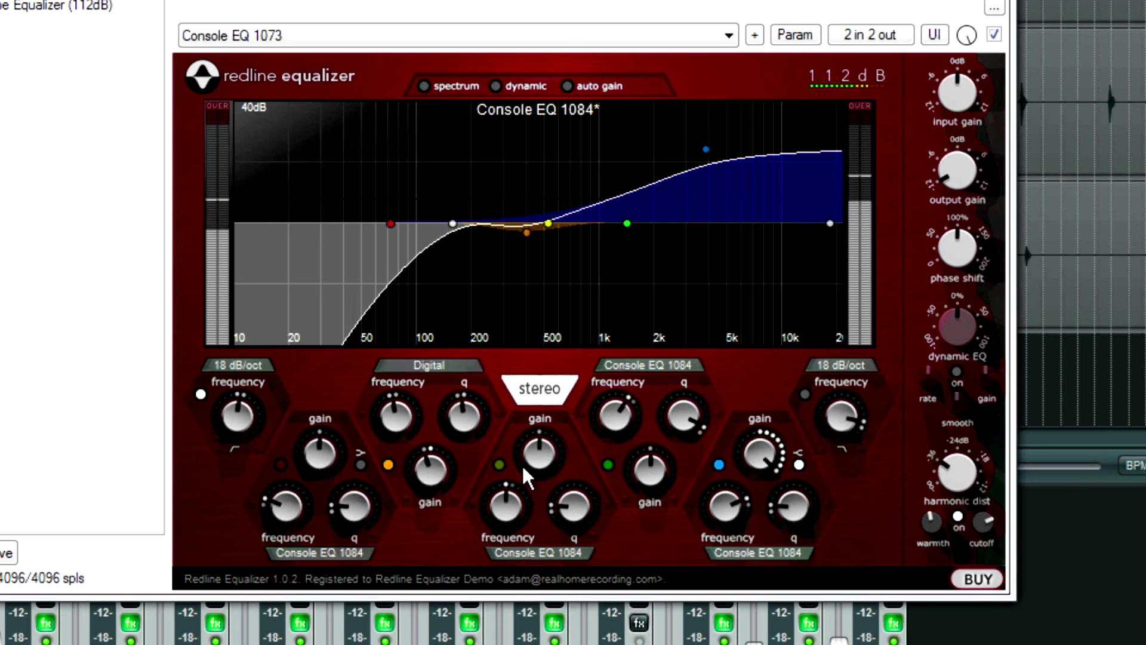
pyautogui.moveTo(522, 467)
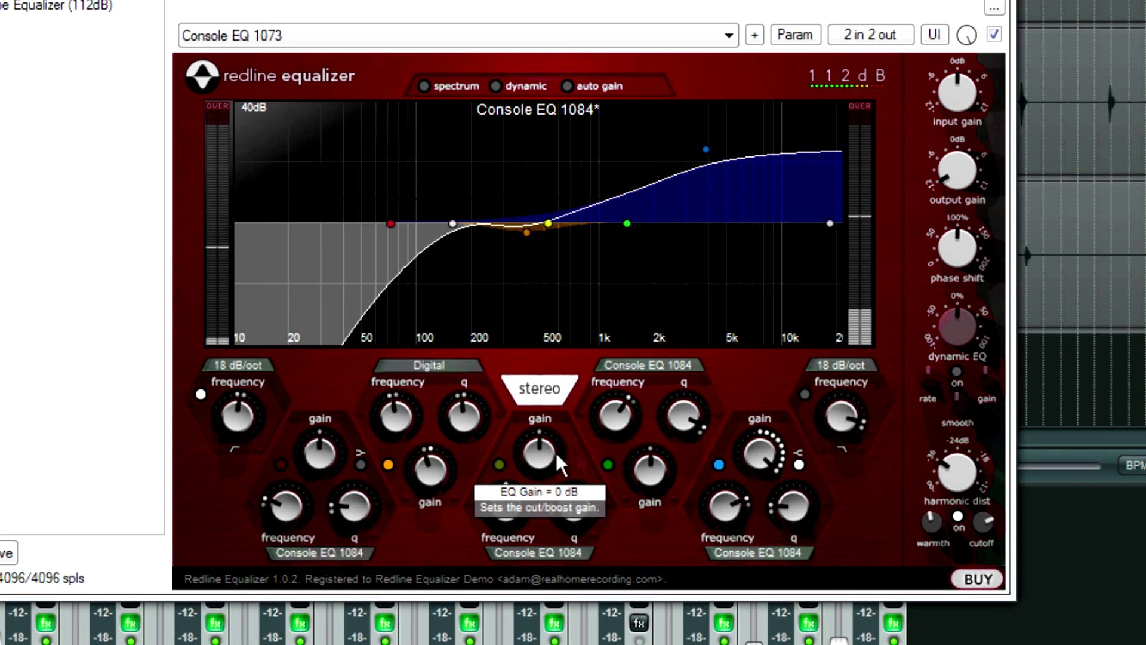